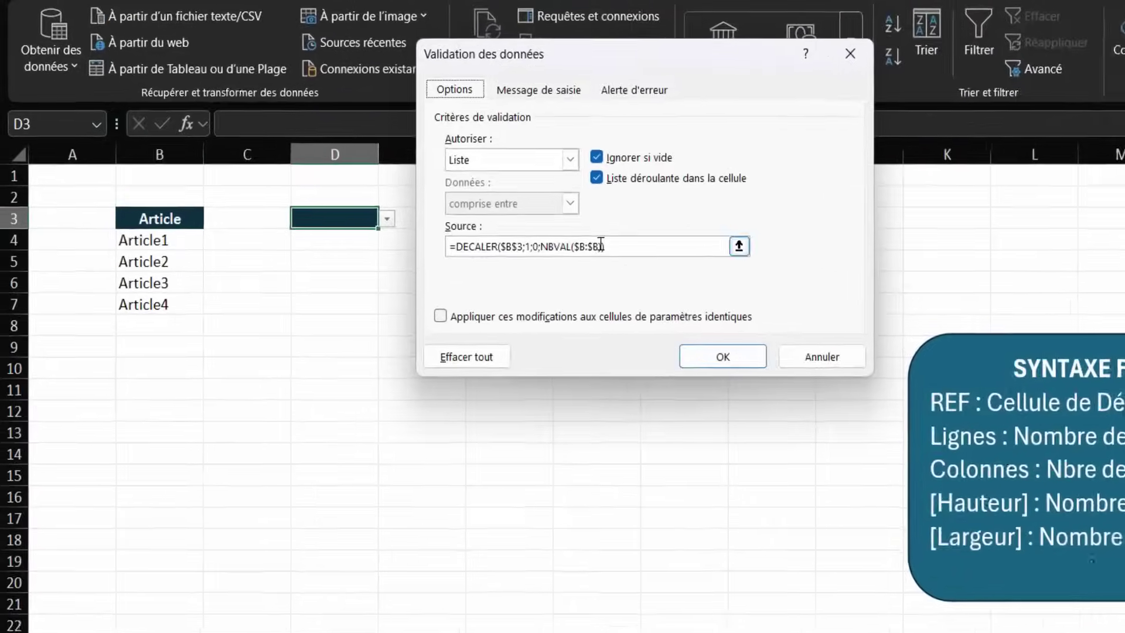
Add the closing parenthesis to complete the list source =DECALER($B$3;1;0;NBVAL($B:$B)).
click(502, 204)
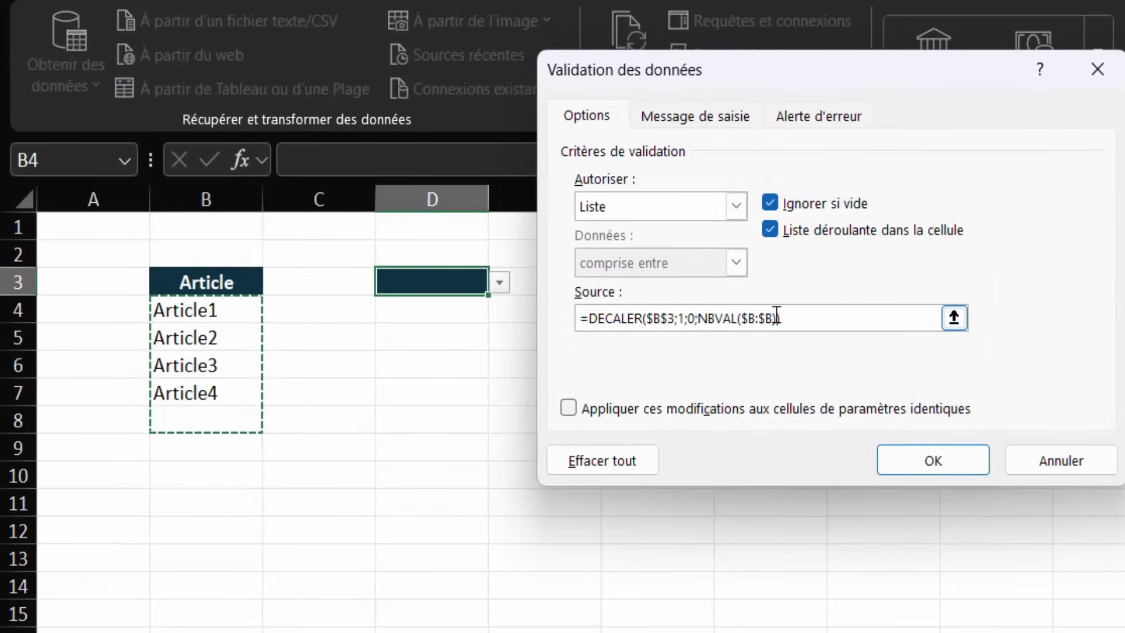
click(775, 316)
text())
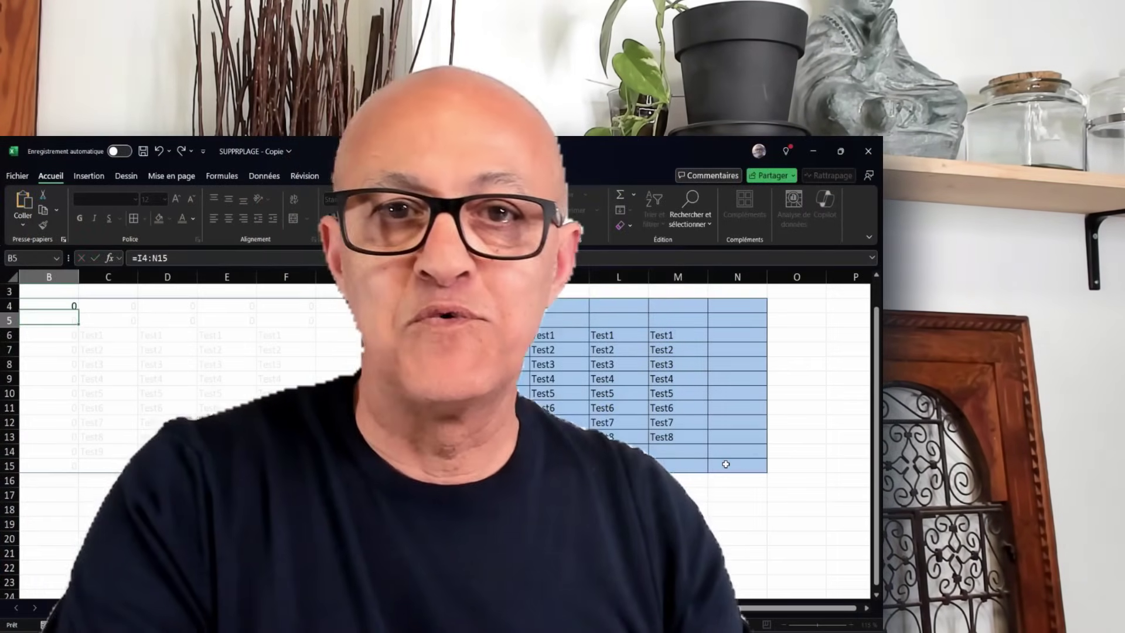
key(Return)
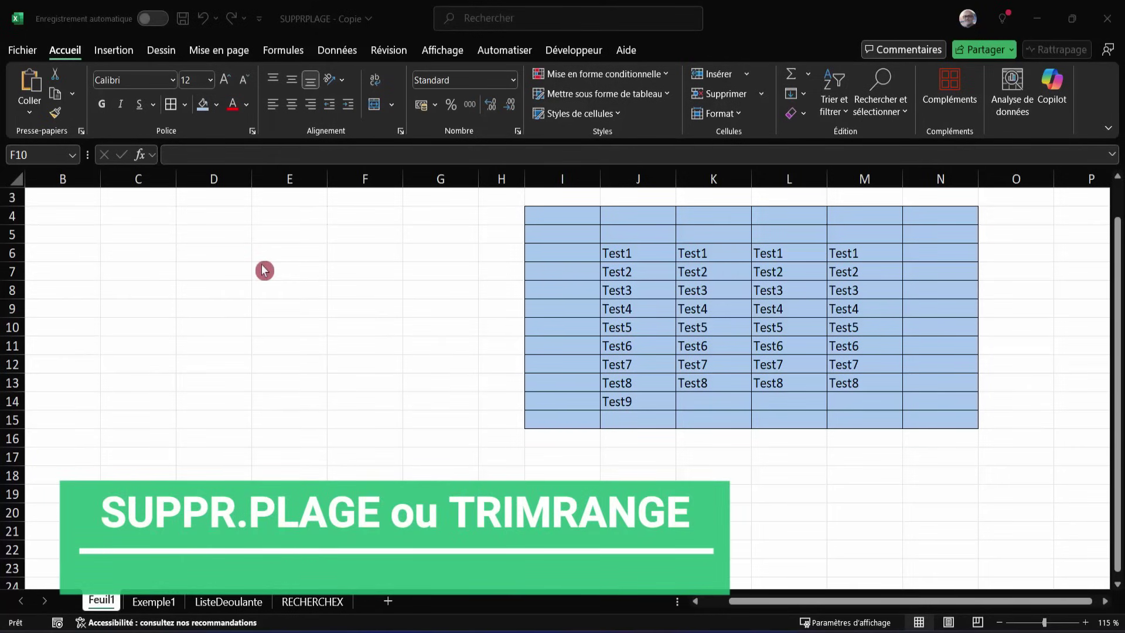
click(262, 270)
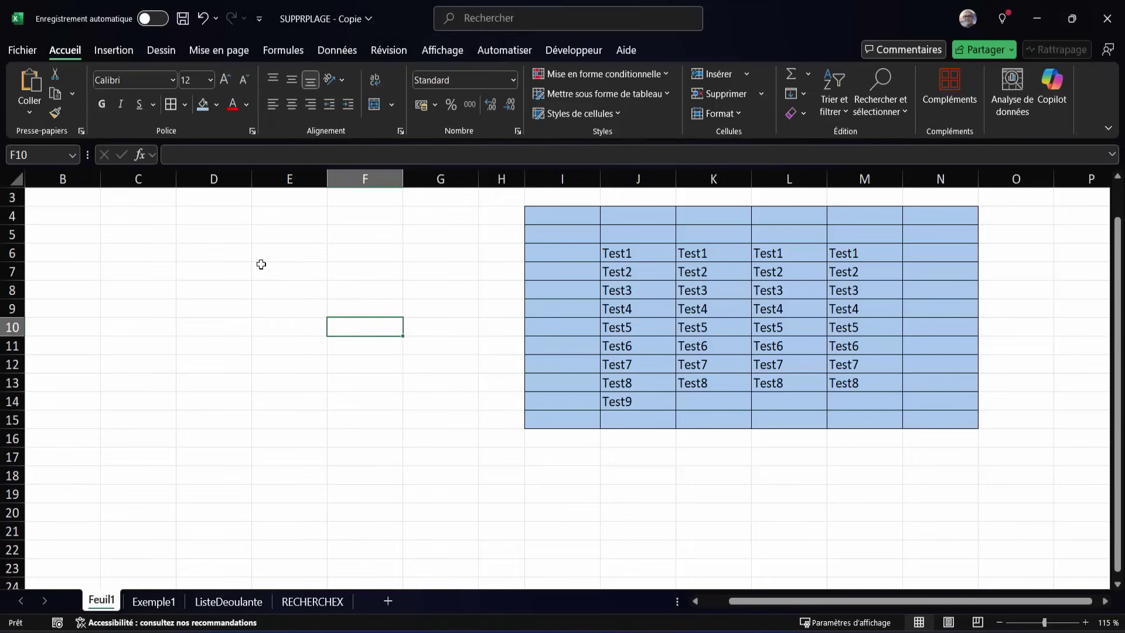
click(216, 251)
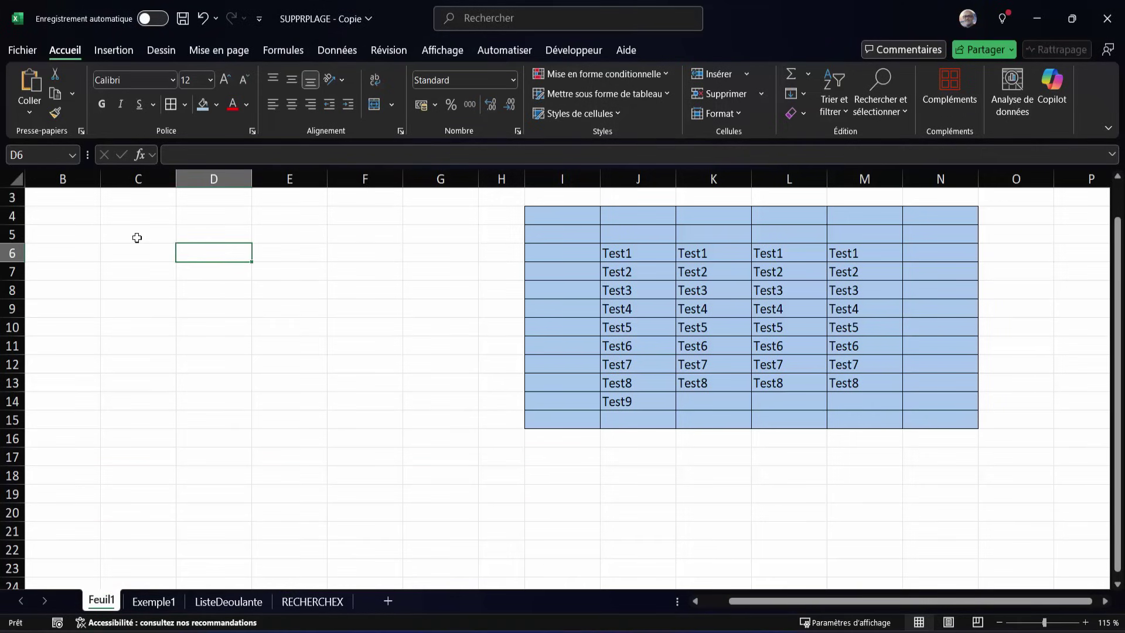
click(145, 217)
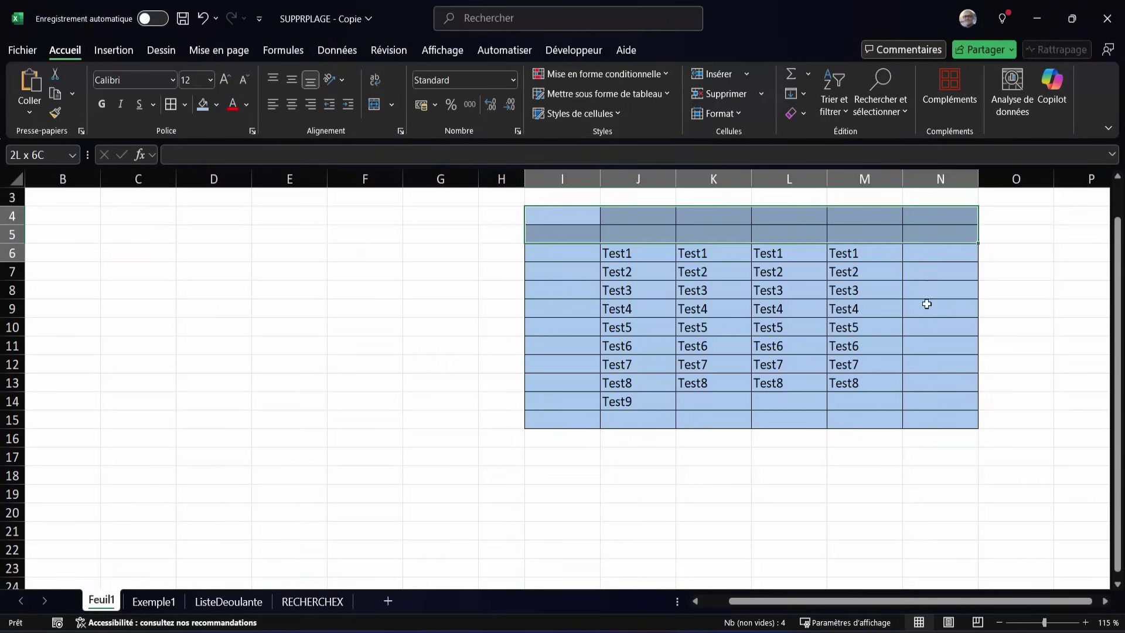
drag(562, 217, 935, 426)
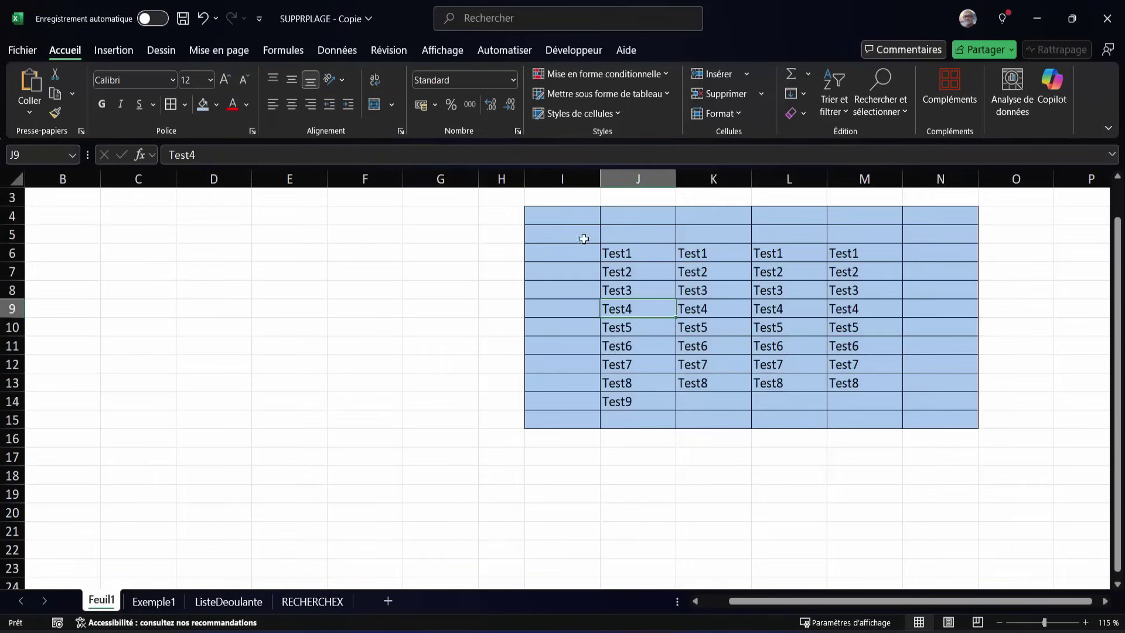
drag(567, 214, 927, 235)
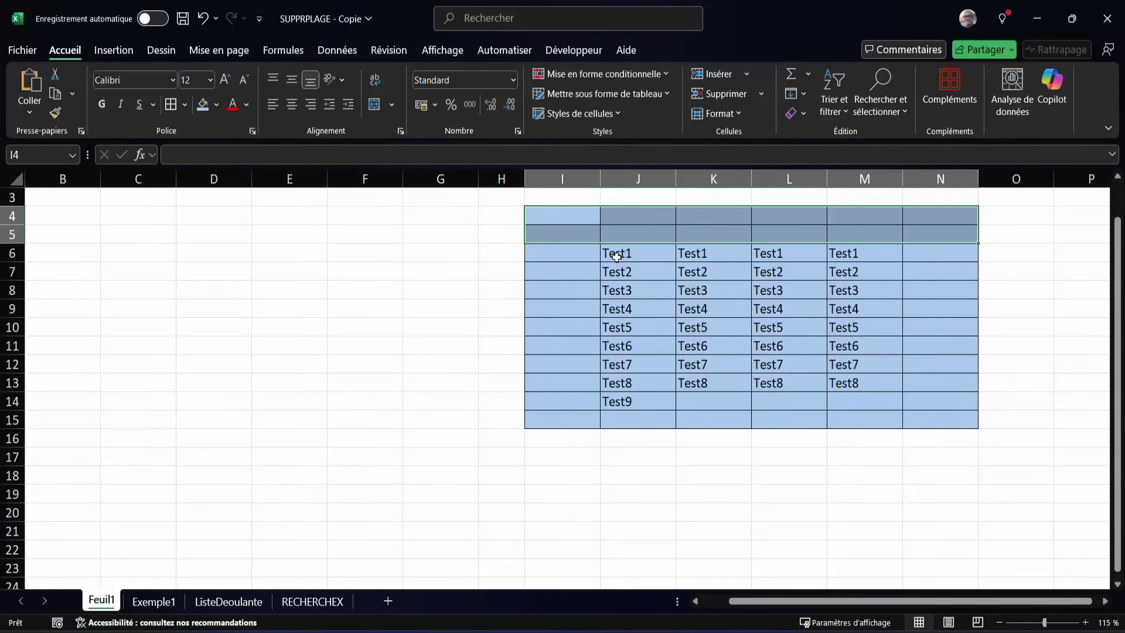
click(616, 257)
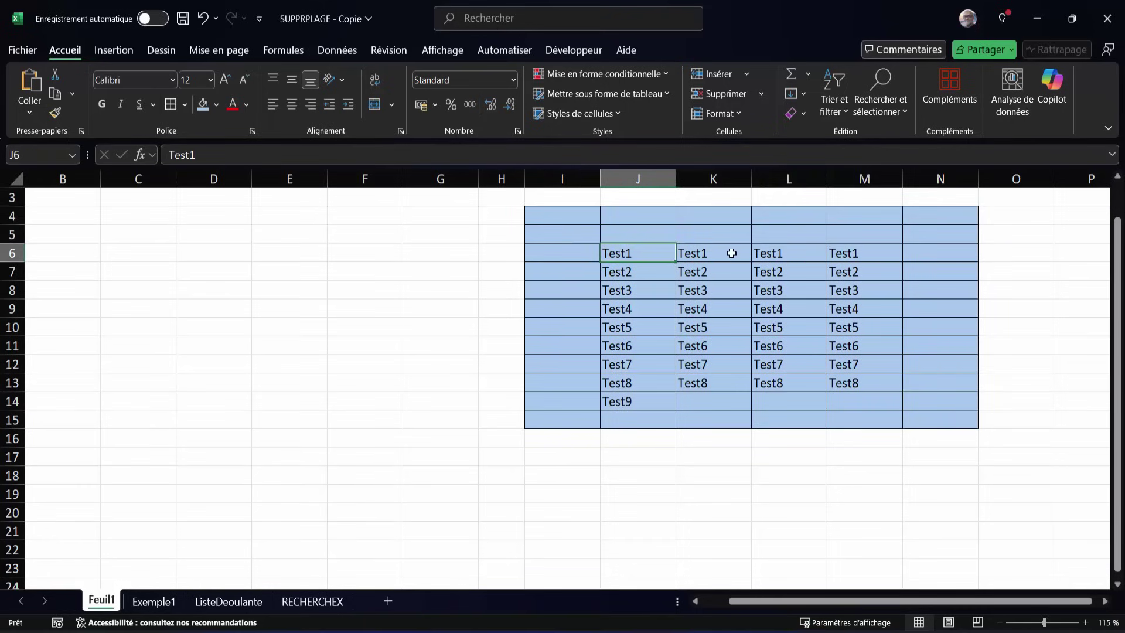
drag(560, 217, 560, 420)
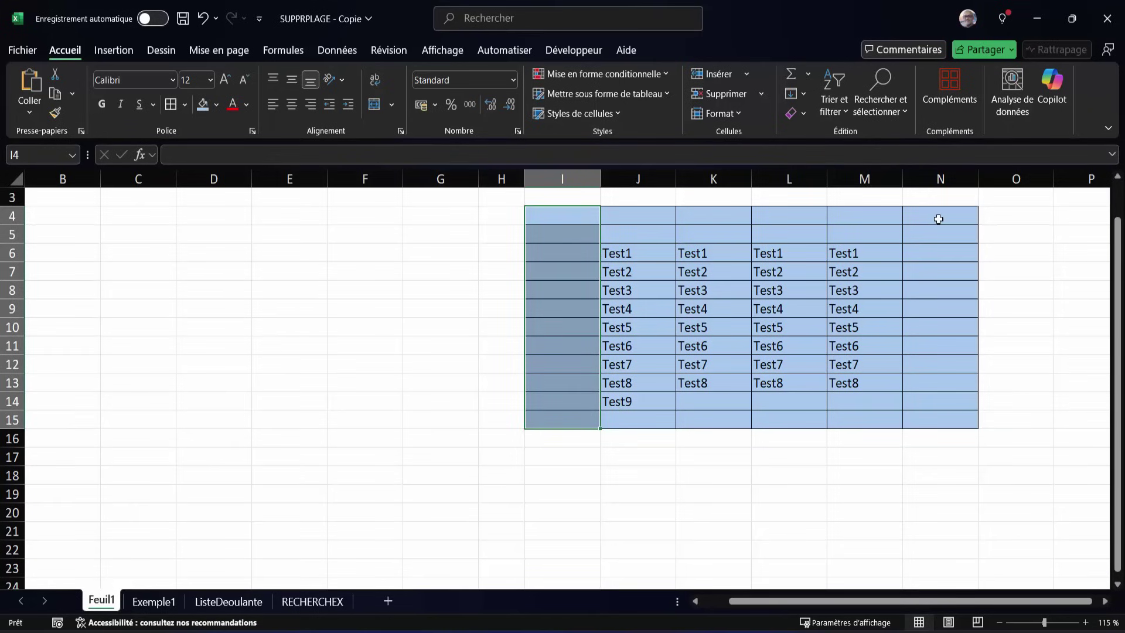
drag(938, 219, 937, 420)
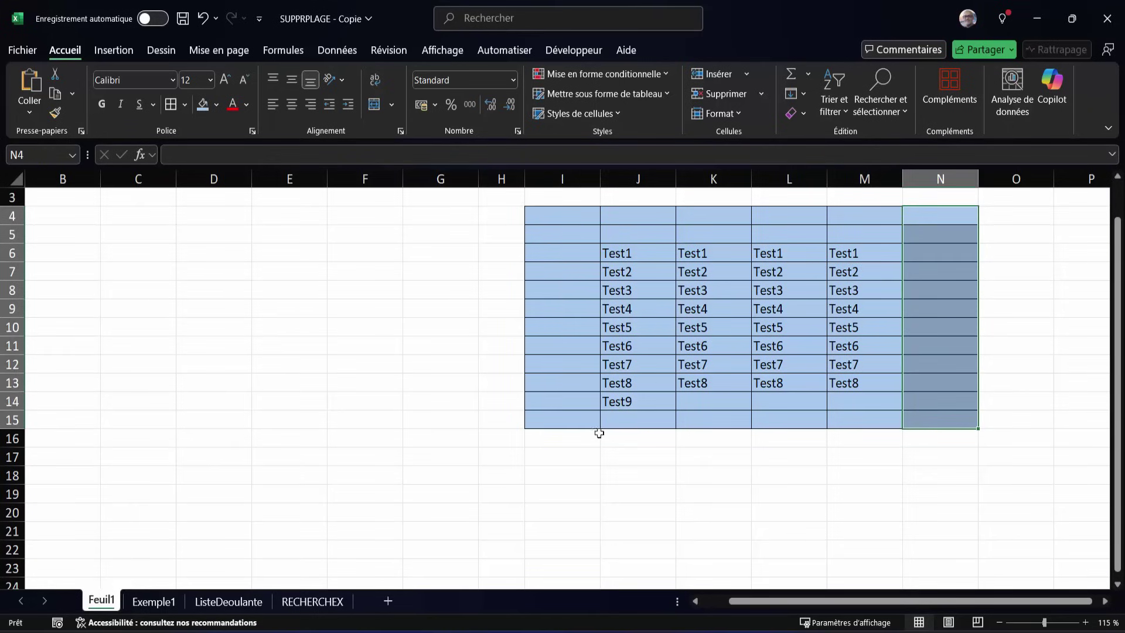
drag(548, 423, 942, 419)
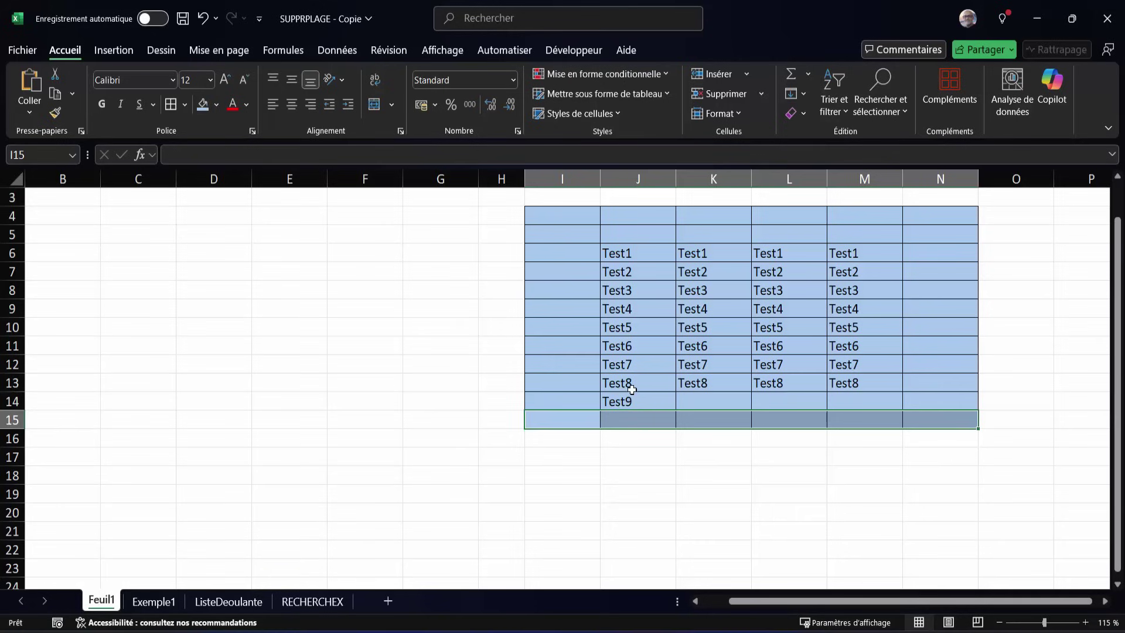
click(88, 222)
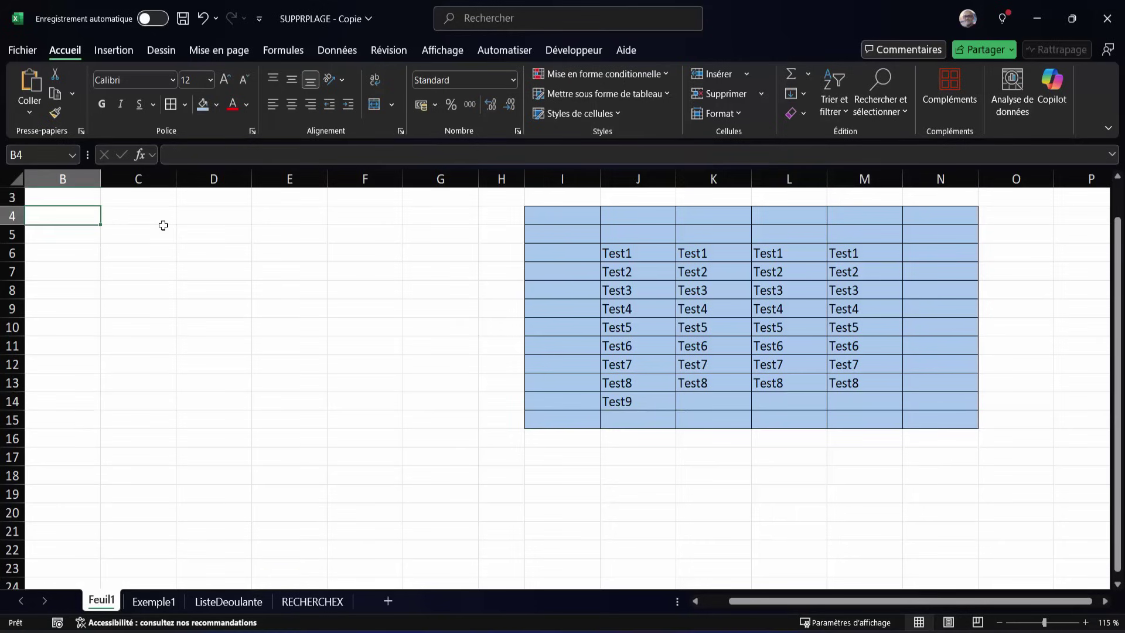
text(+)
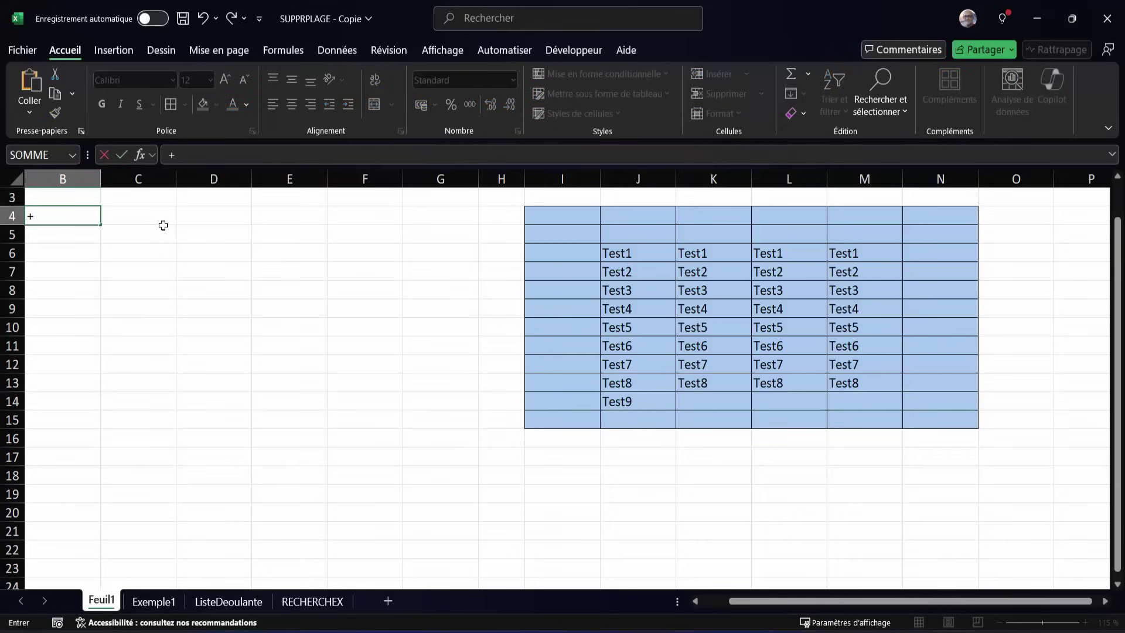
key(BackSpace)
text(=)
mouse_move(553, 221)
mouse_down()
mouse_move(930, 429)
mouse_move(926, 418)
mouse_up()
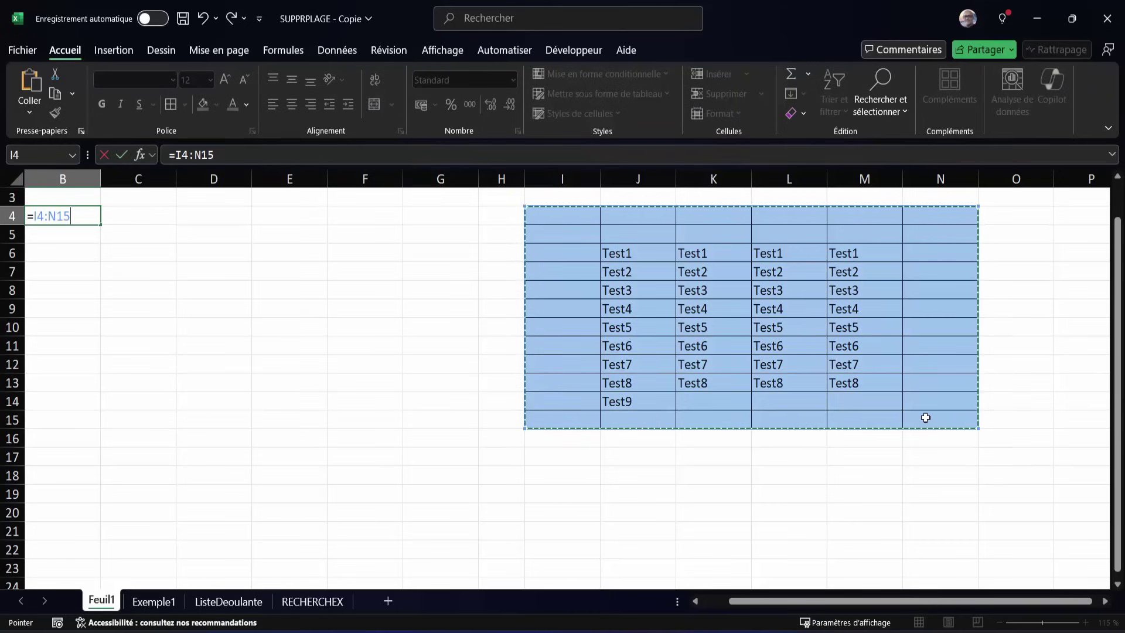
key(Return)
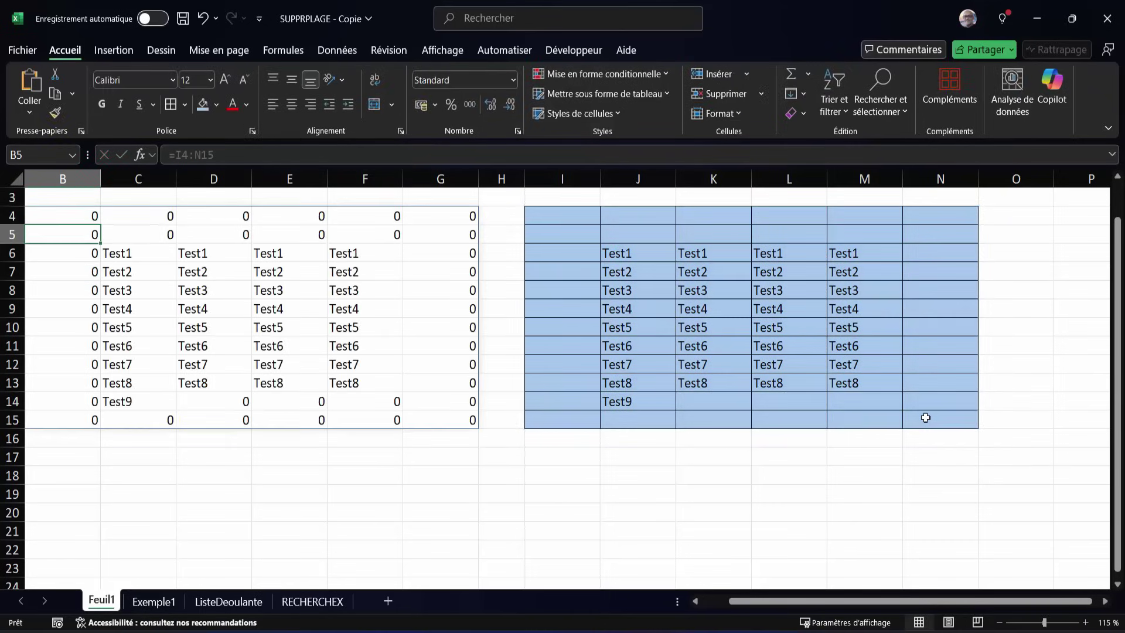
click(261, 266)
click(68, 218)
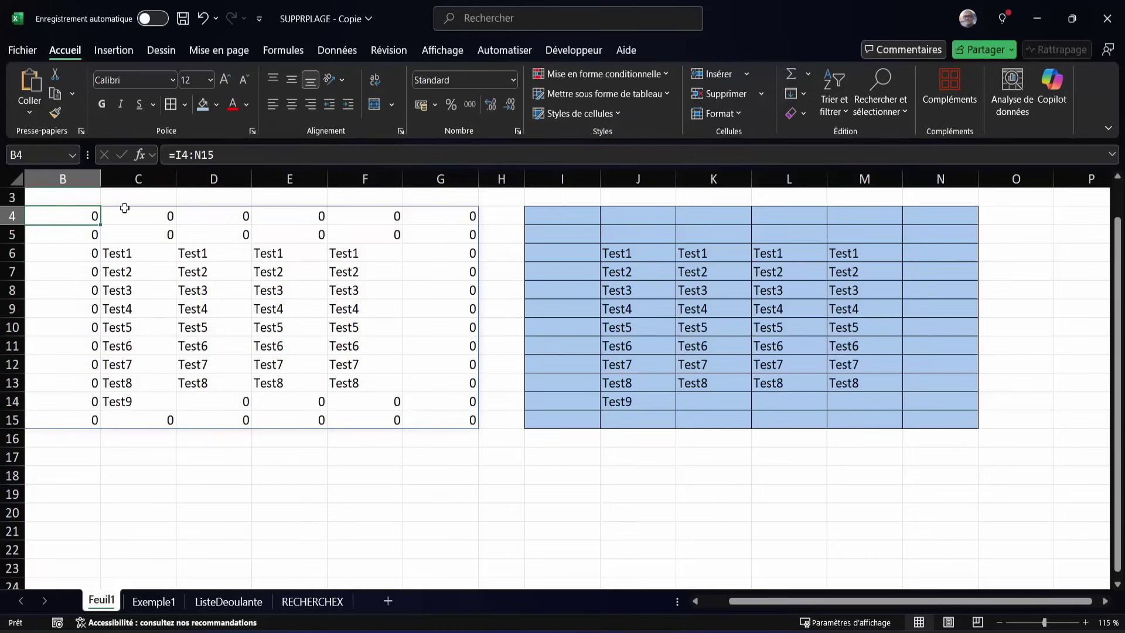
key(Delete)
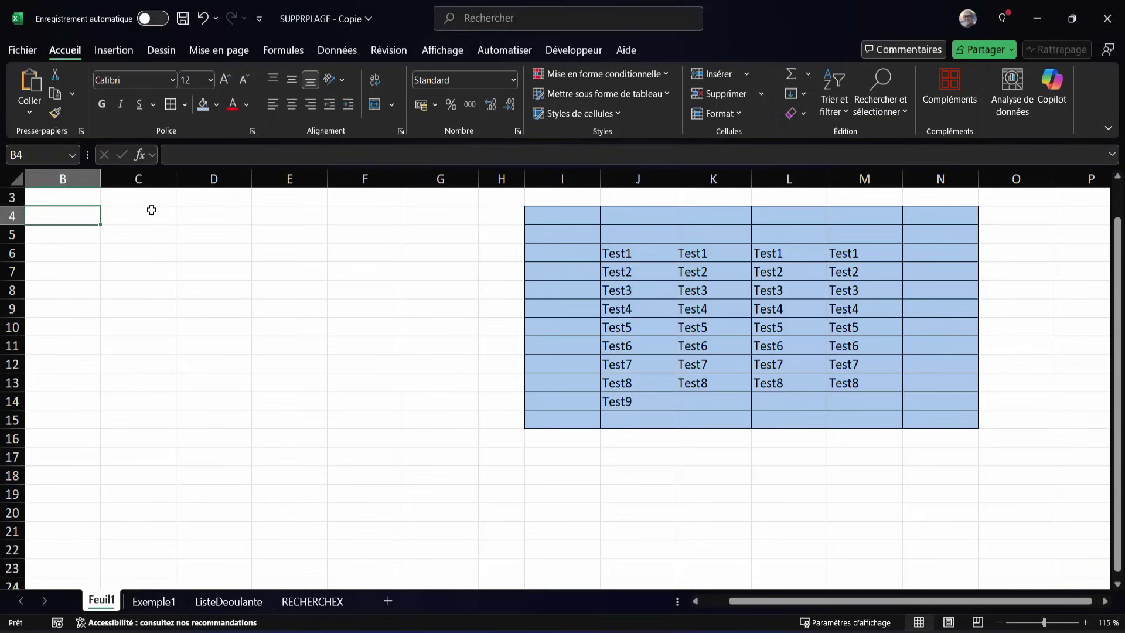
Enter =SUPPR.PLAGE(I4:N15) in B4 to spill a trimmed copy of the table.
text(=su)
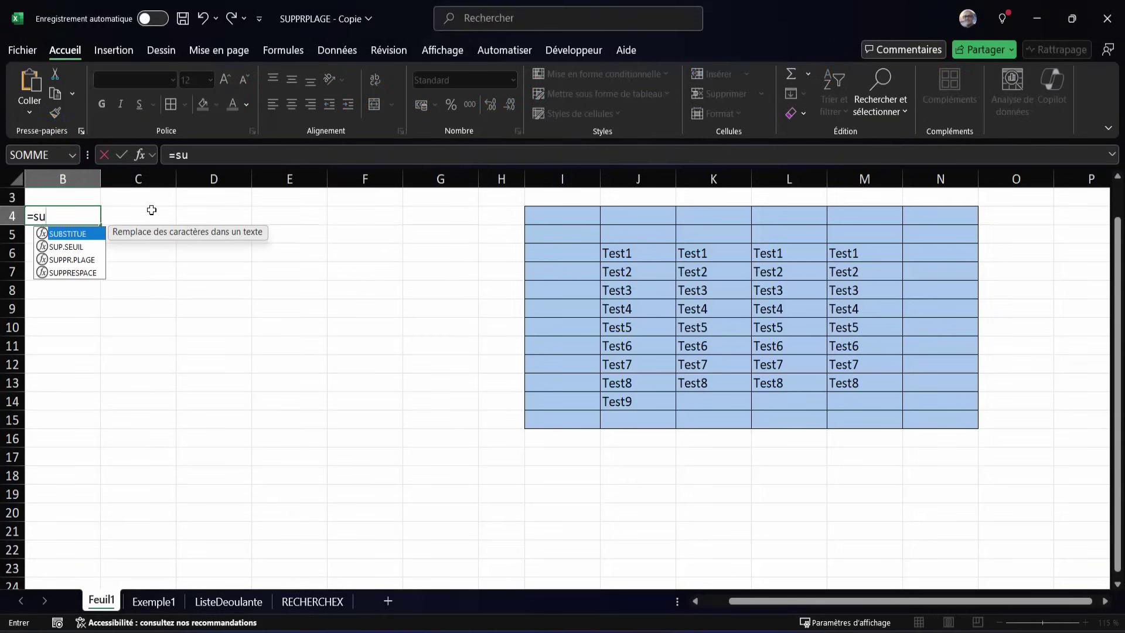
text(p)
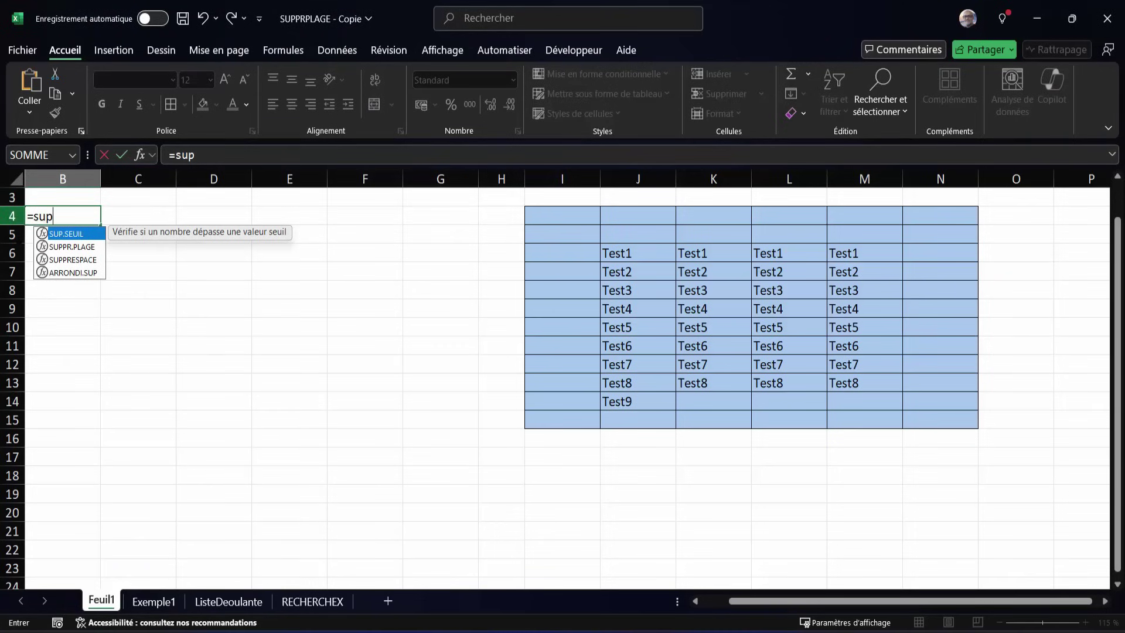
double_click(79, 246)
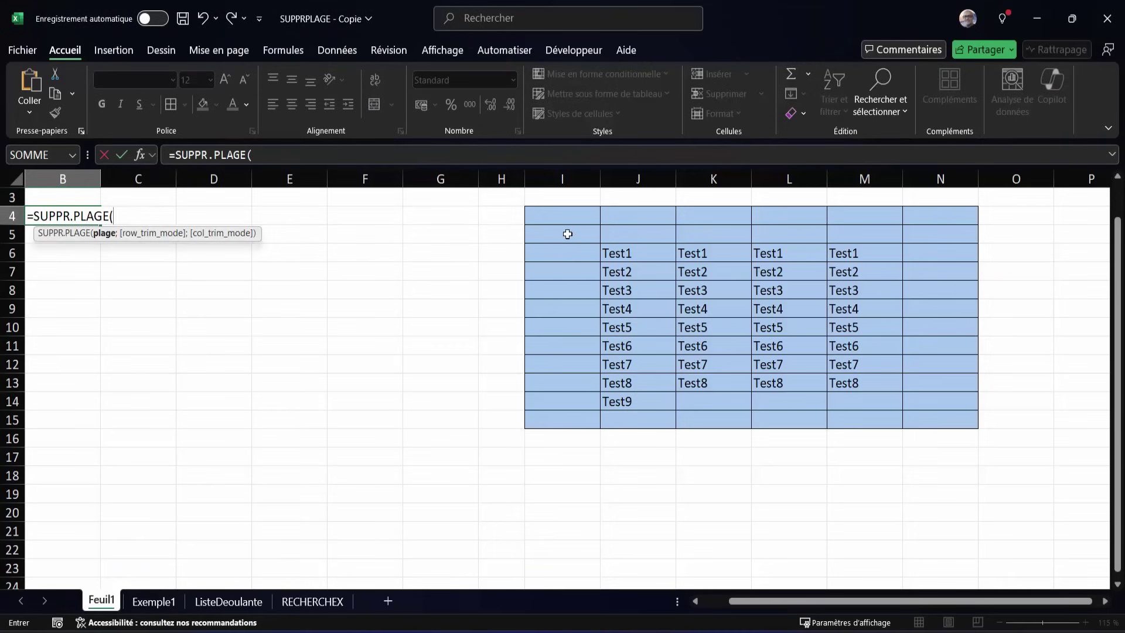
mouse_move(559, 217)
mouse_down()
mouse_move(902, 225)
mouse_move(941, 304)
mouse_move(954, 419)
mouse_up()
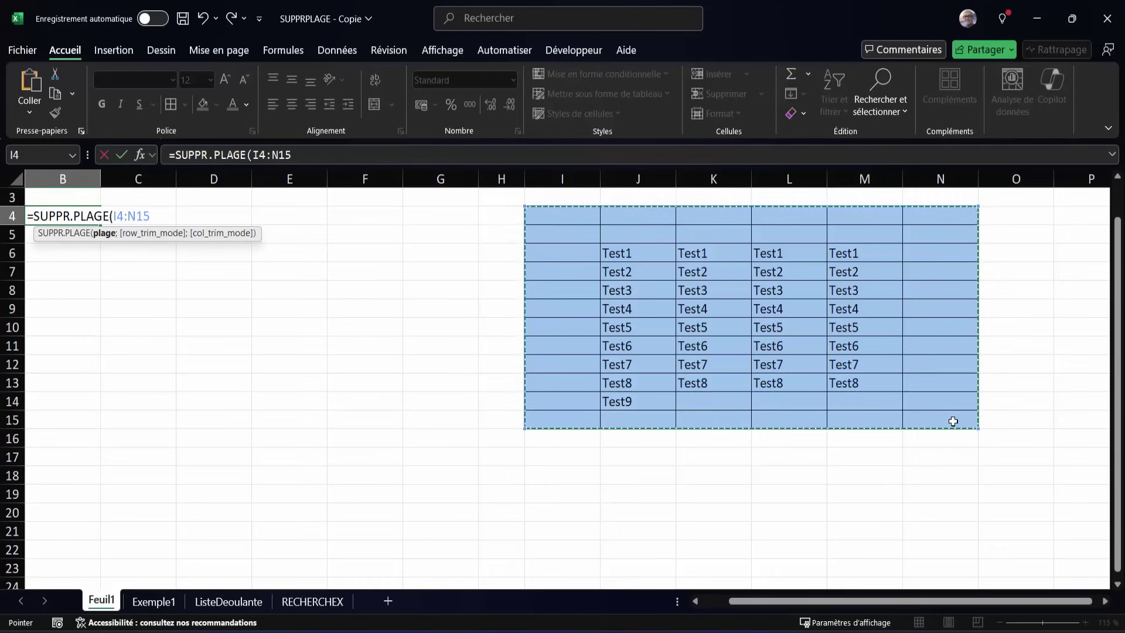
text())
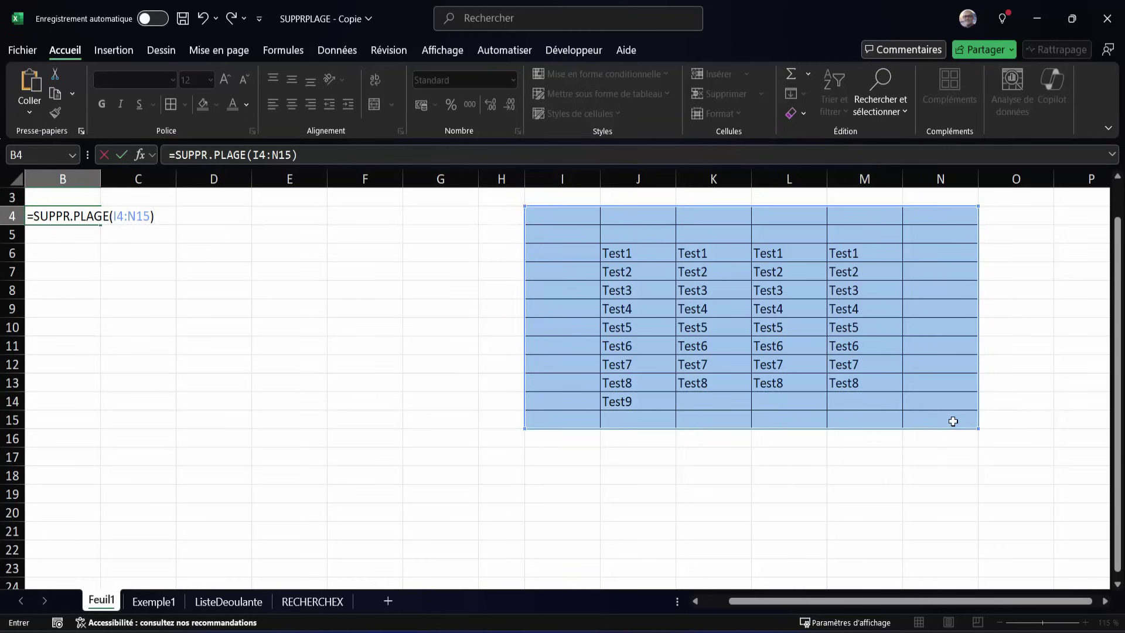
key(Return)
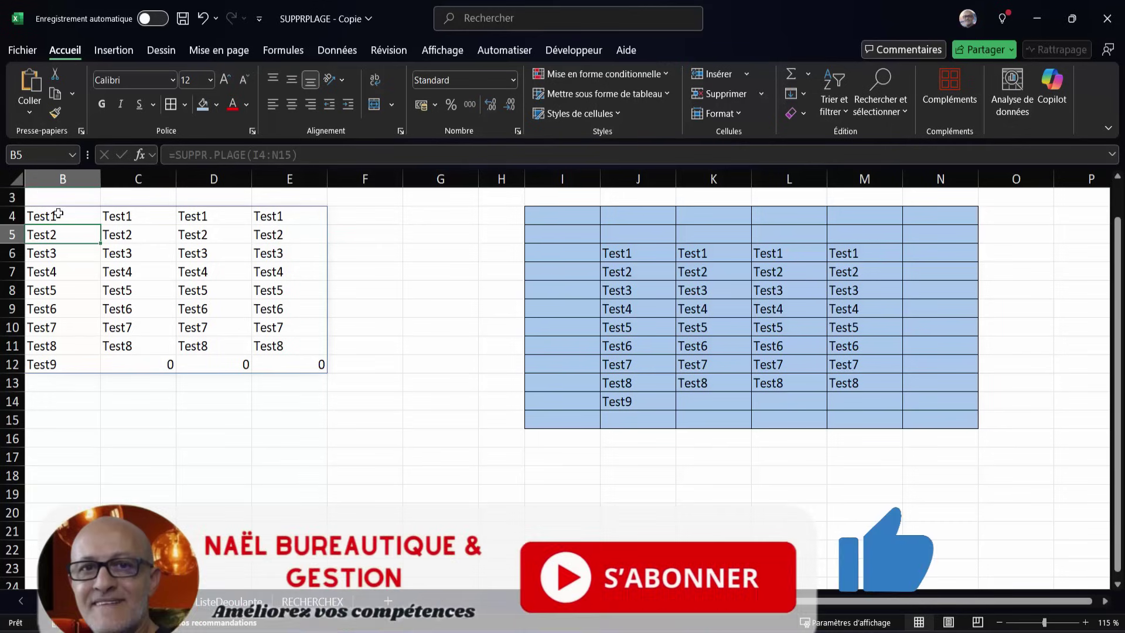
Highlight the leftover zeros in row 12, then reopen B4's formula for editing.
drag(149, 365, 313, 367)
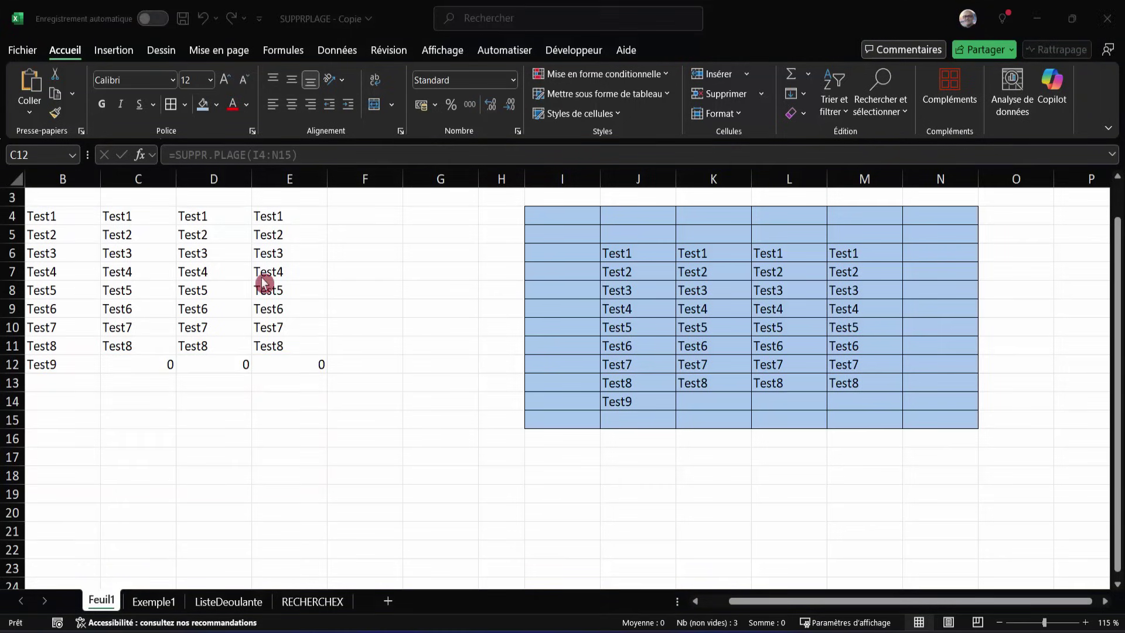
click(69, 219)
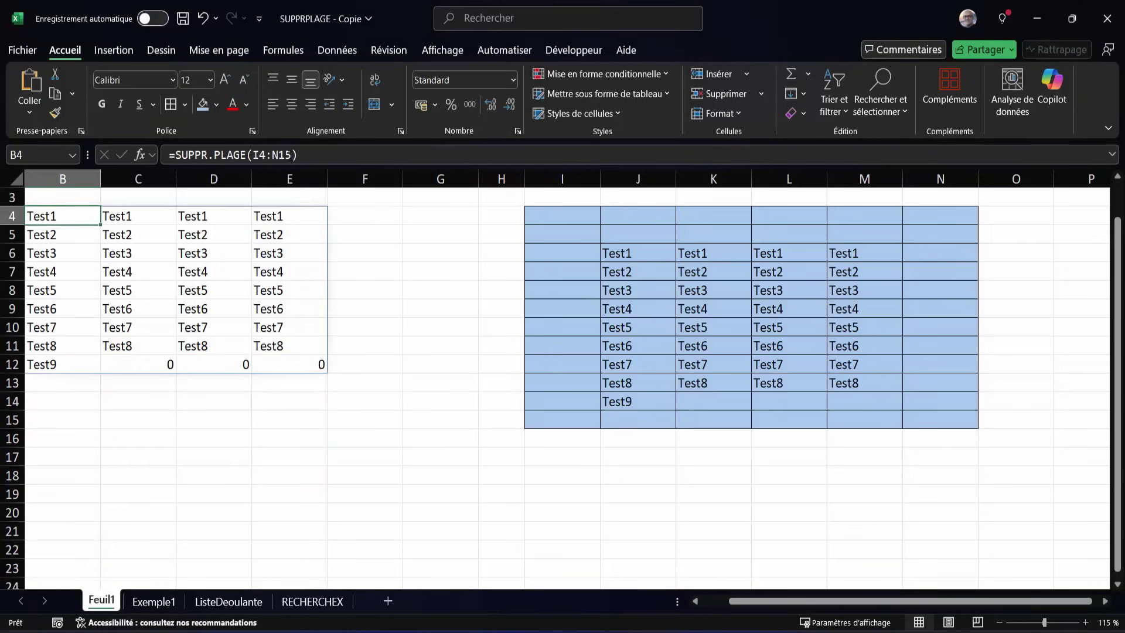
click(310, 155)
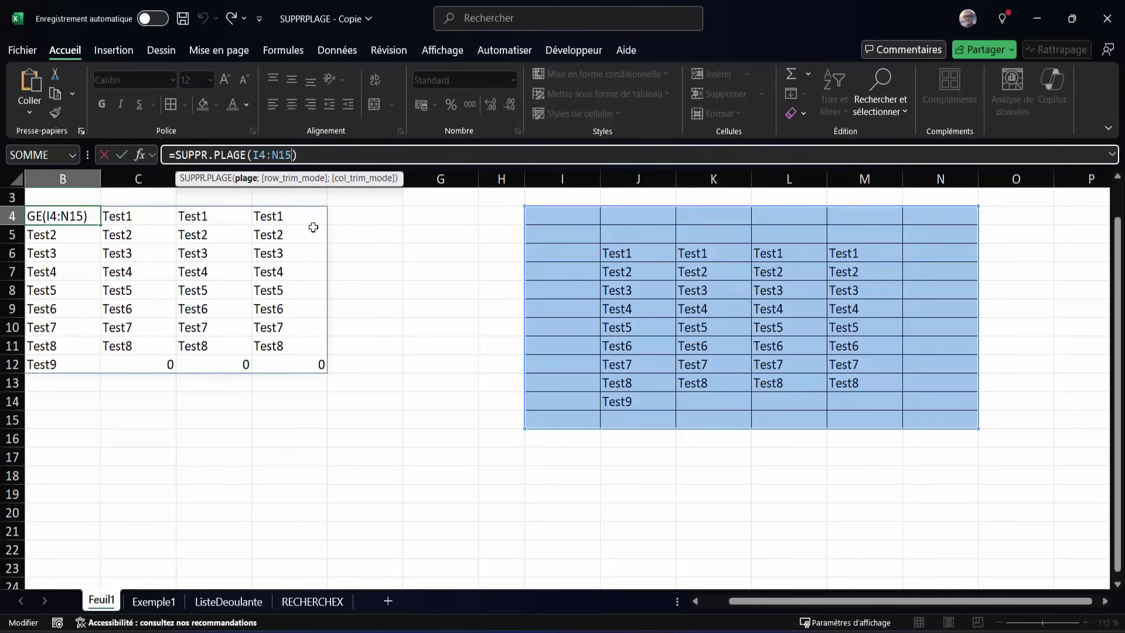
text(;)
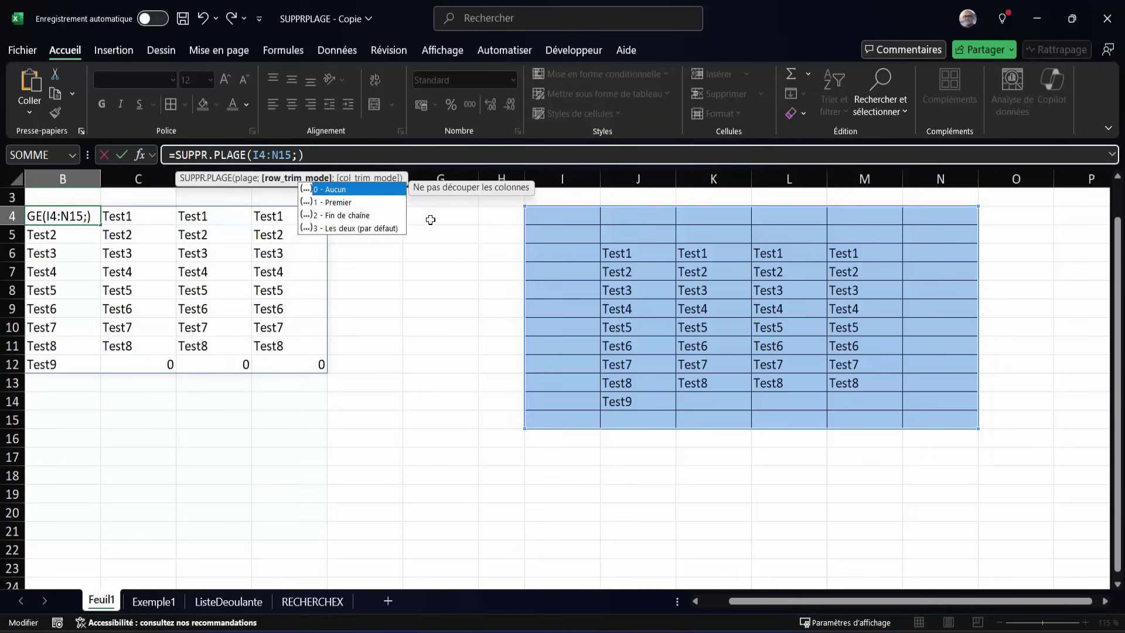
text(0)
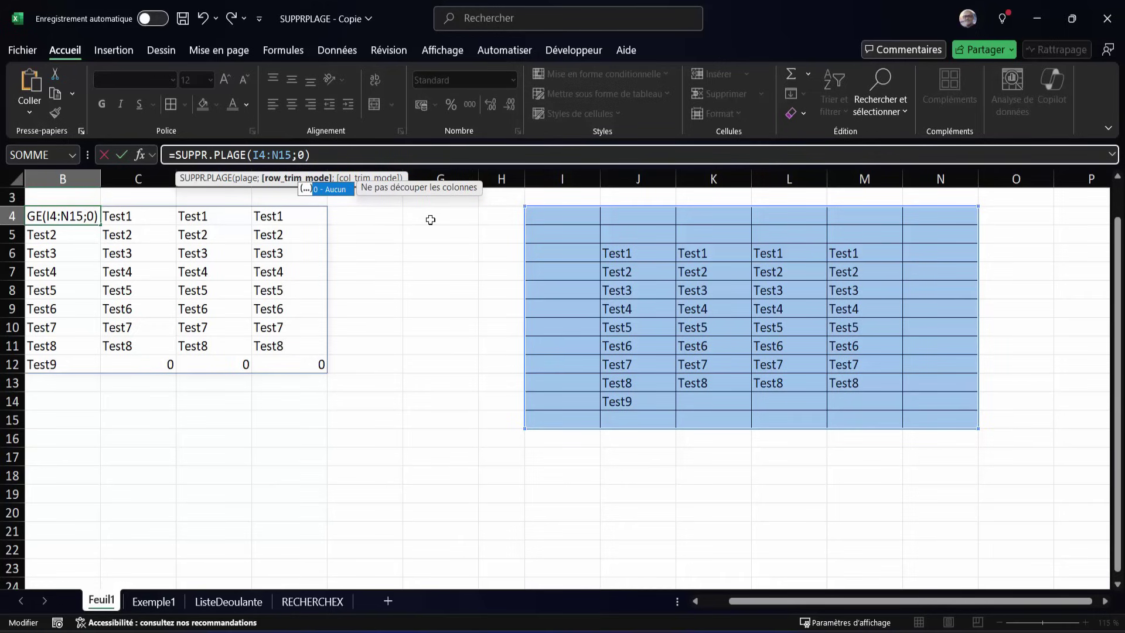
key(Return)
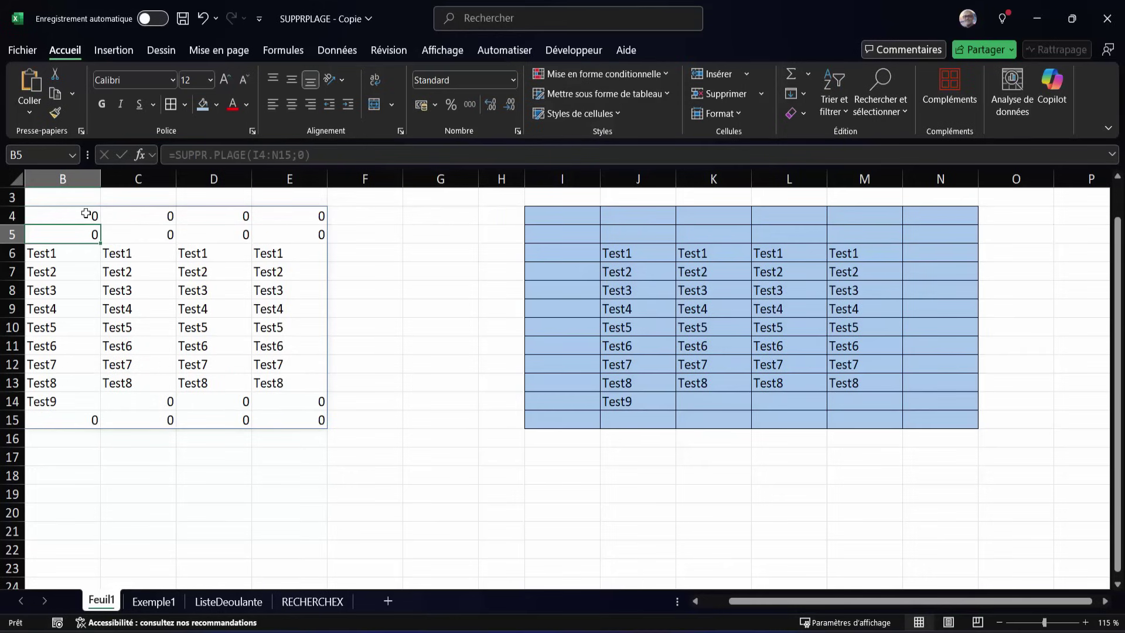
drag(69, 216, 287, 233)
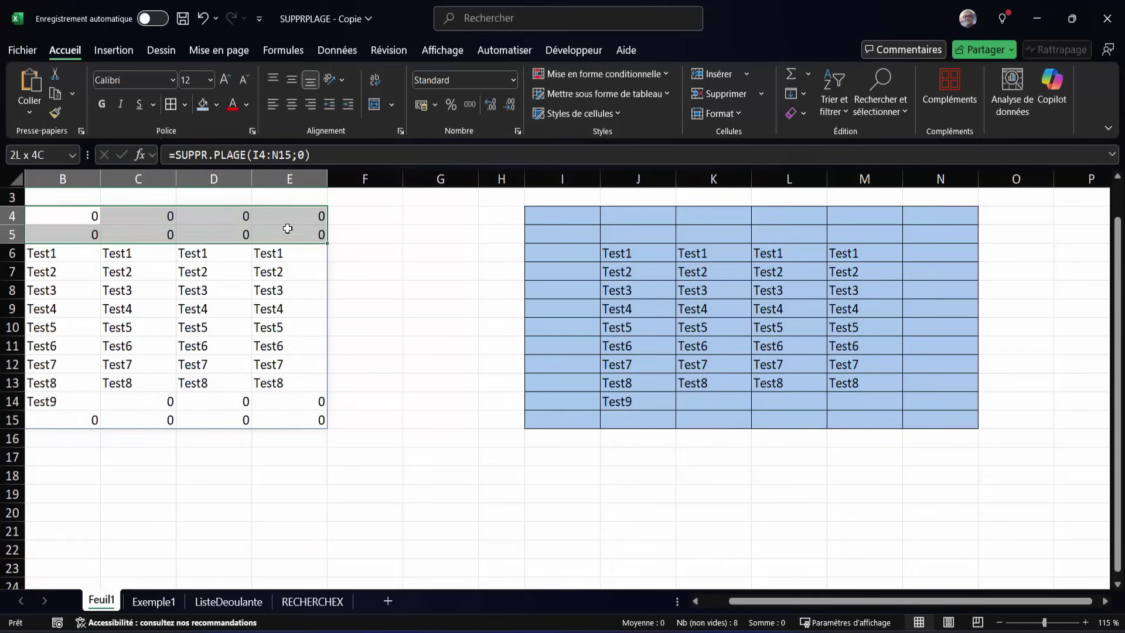
click(66, 220)
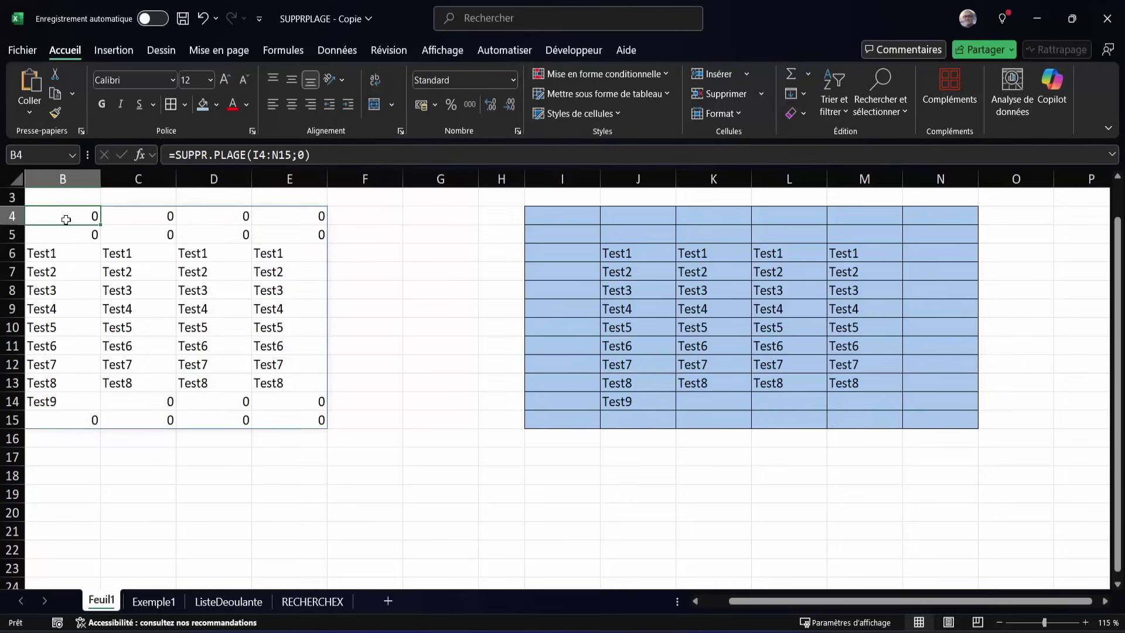
Change B4's row trim mode from 0 to 1 so the result starts at Test1.
double_click(66, 219)
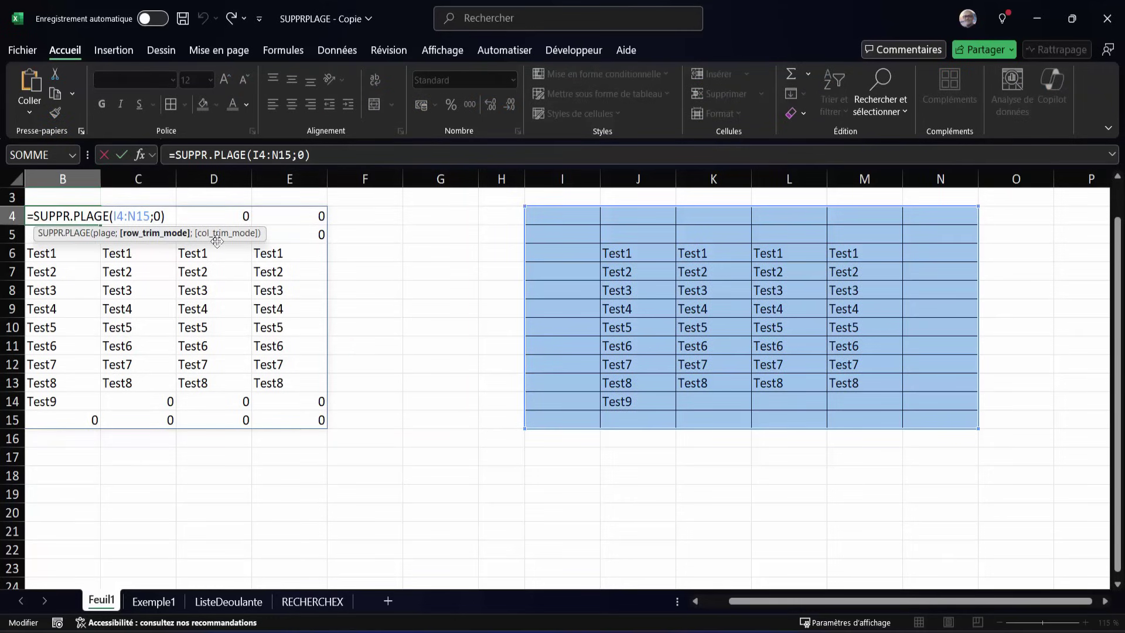
key(Delete)
text(1)
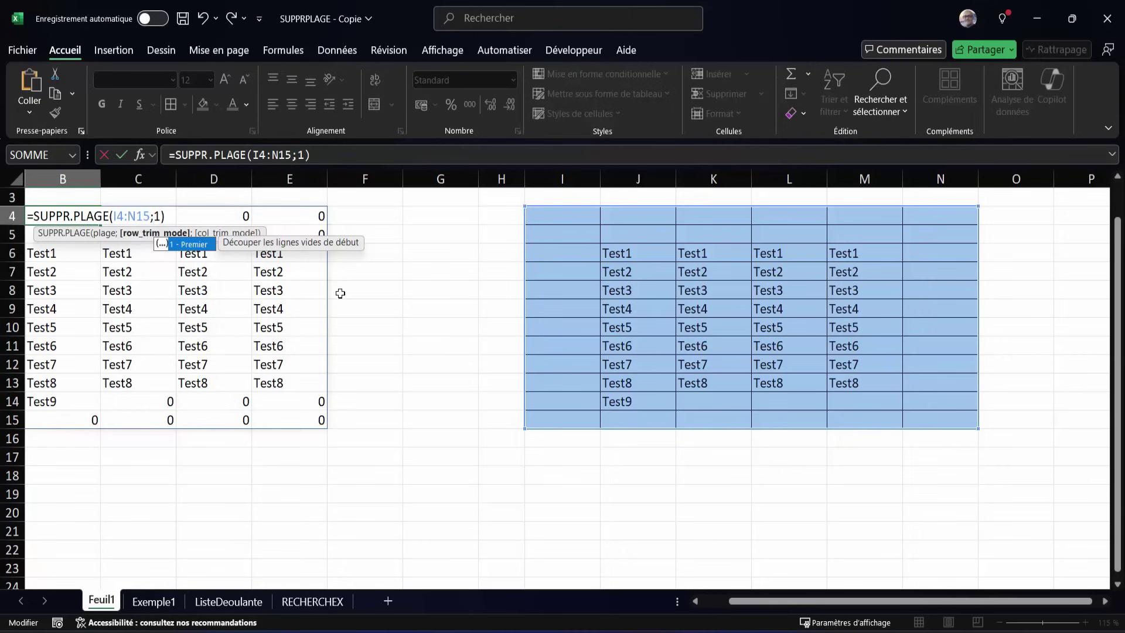
key(Return)
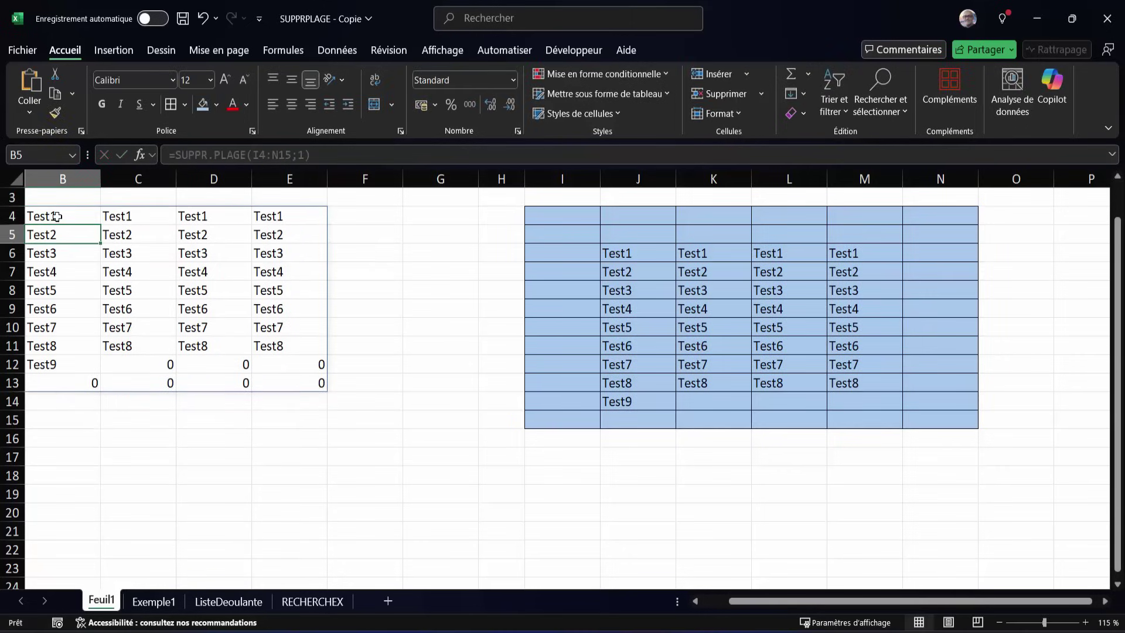
Inspect the trailing zero row B13:E13, then return to B4's formula.
click(56, 217)
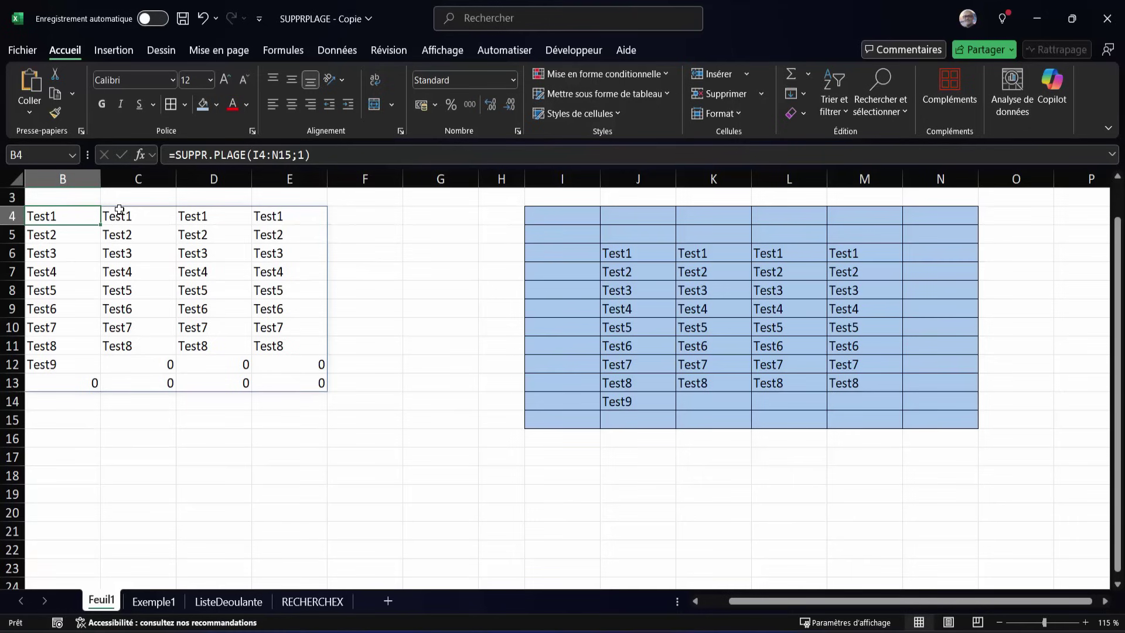
drag(52, 383, 253, 383)
click(55, 384)
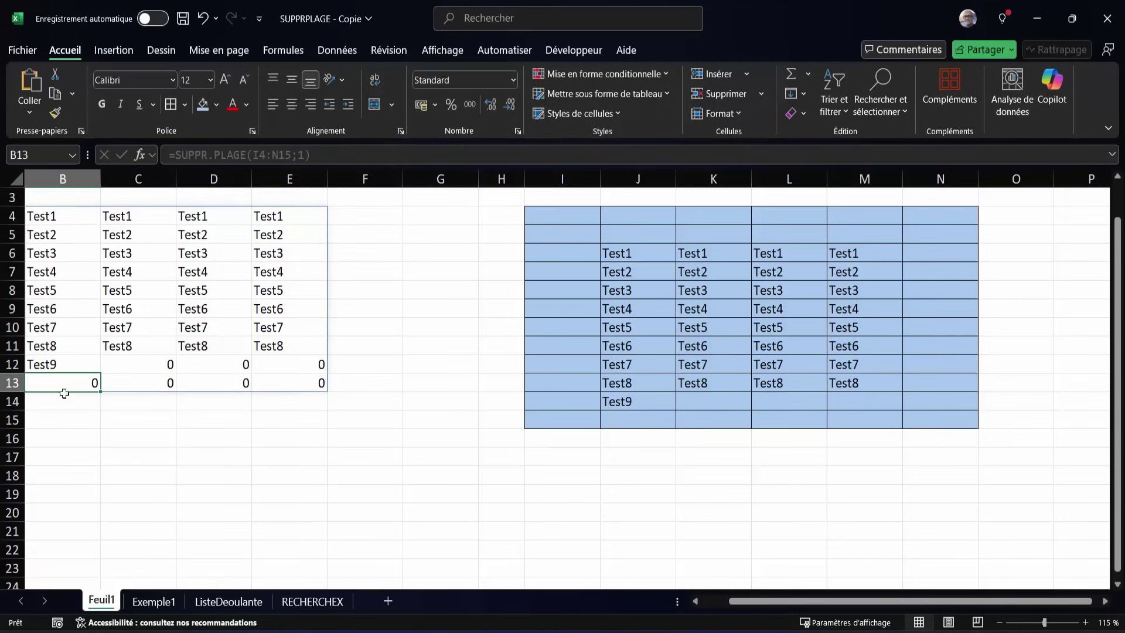
click(44, 215)
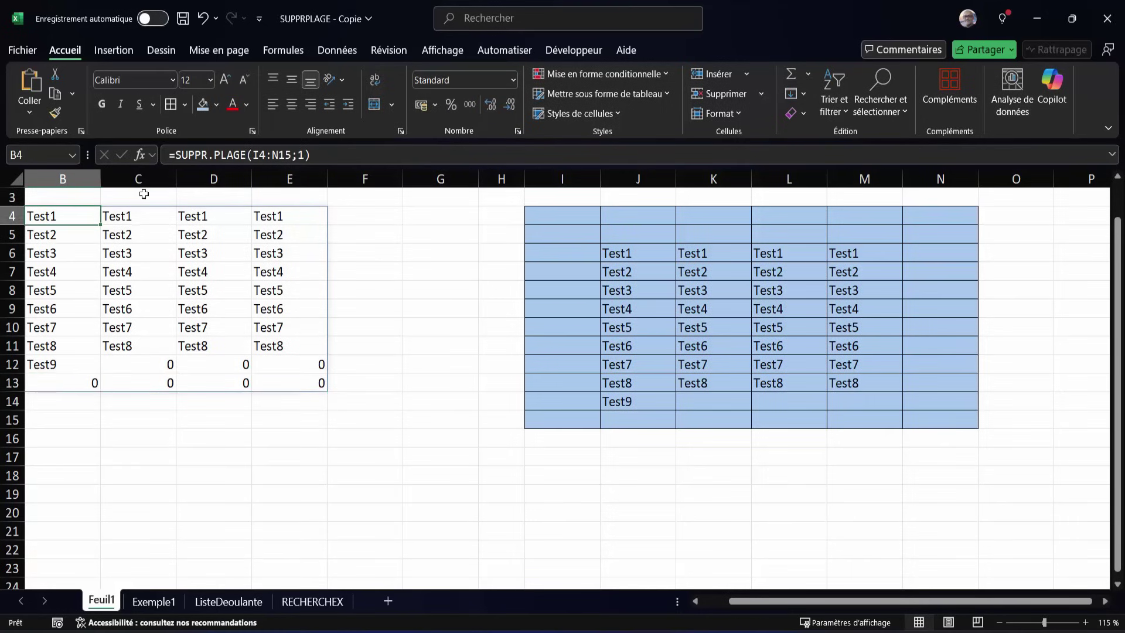
click(301, 152)
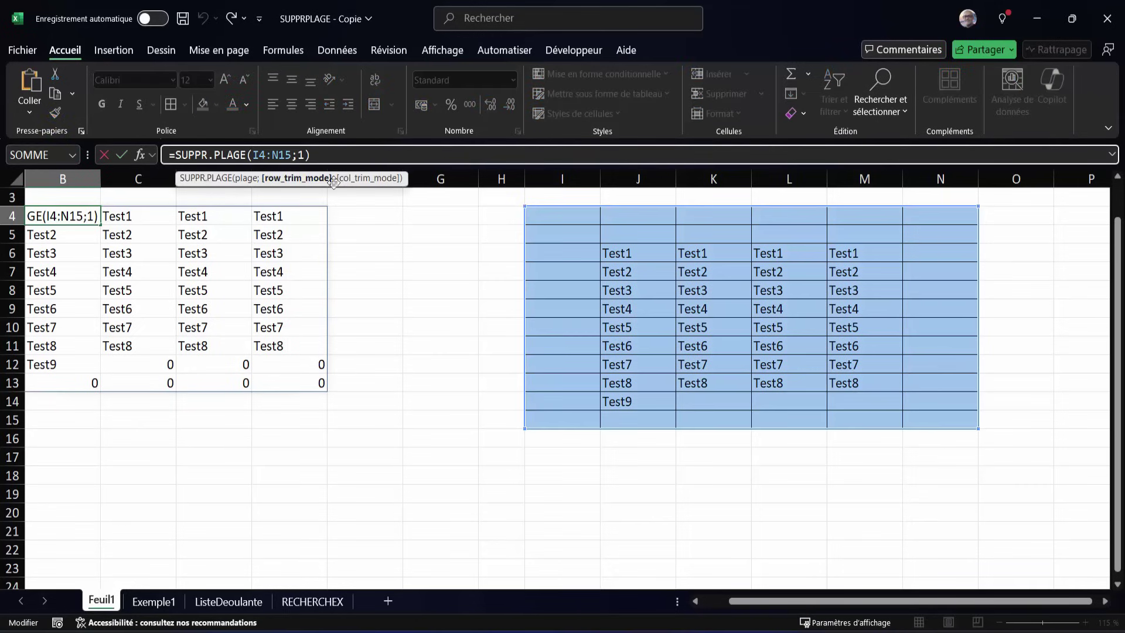
Try row trim mode 2 in B4's SUPPR.PLAGE formula.
key(Delete)
text(2)
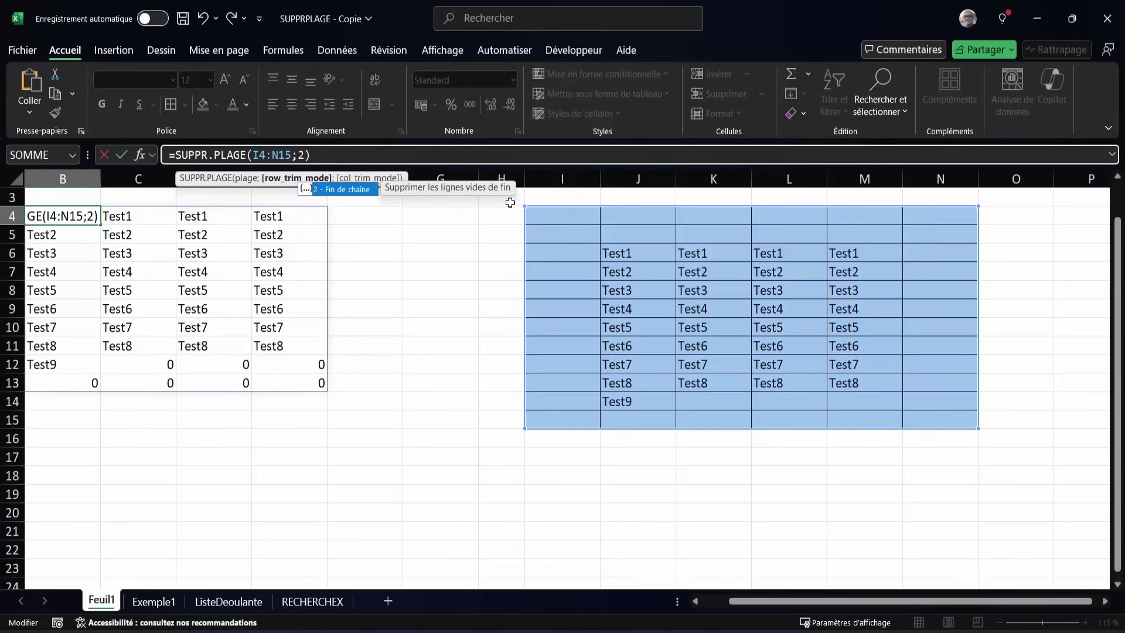
key(Return)
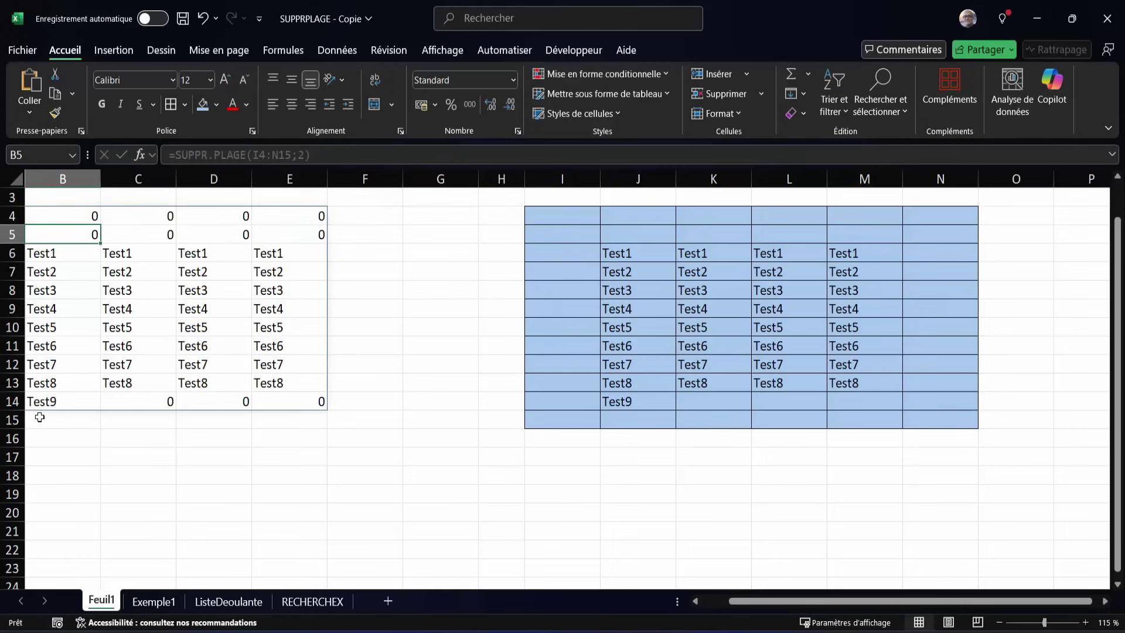
click(59, 217)
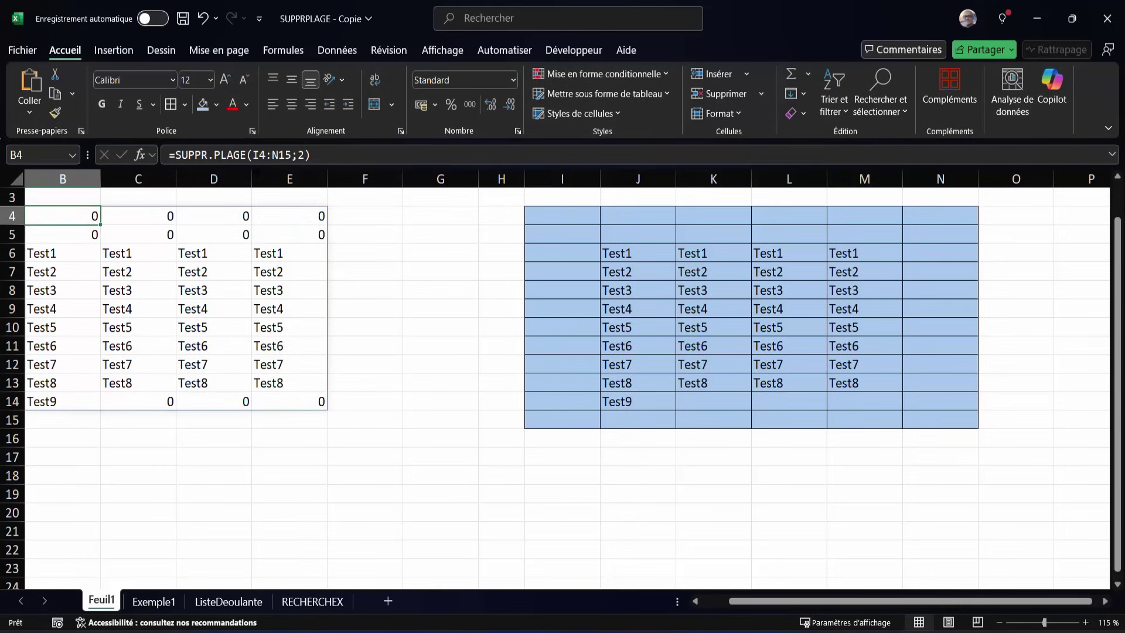
Switch the row trim mode to 3, trimming blank rows at top and bottom.
click(301, 155)
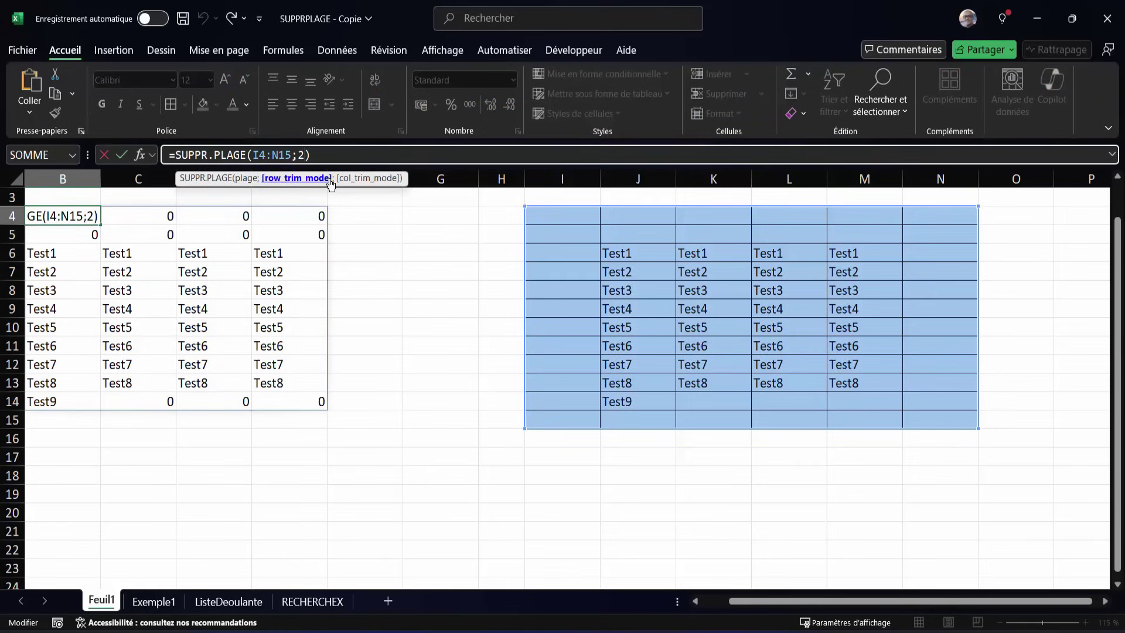
key(BackSpace)
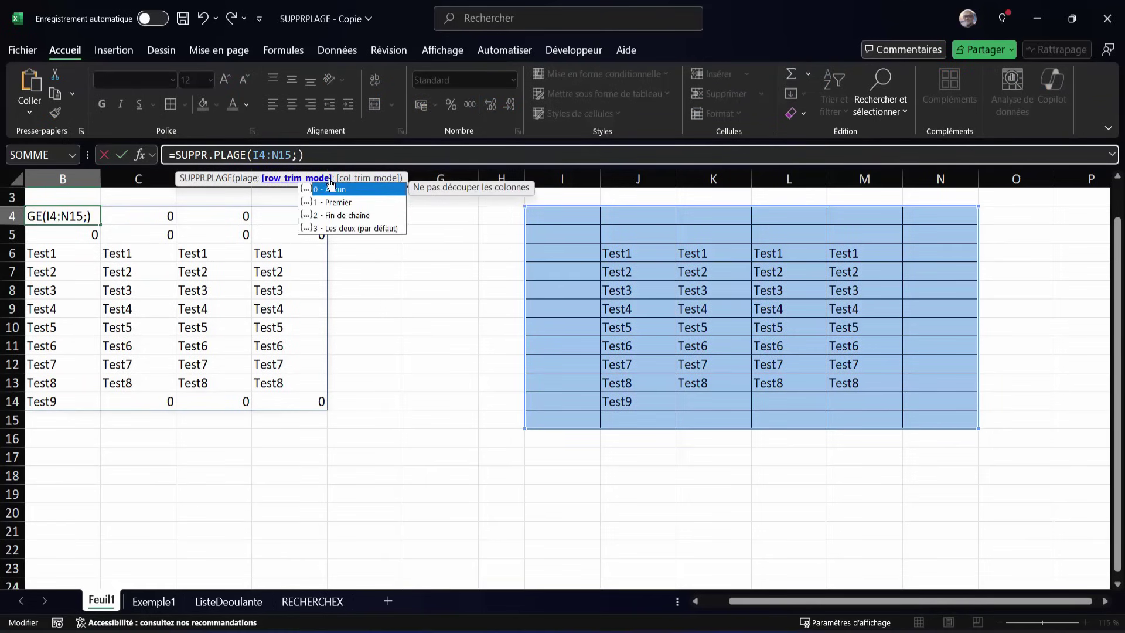
text(3)
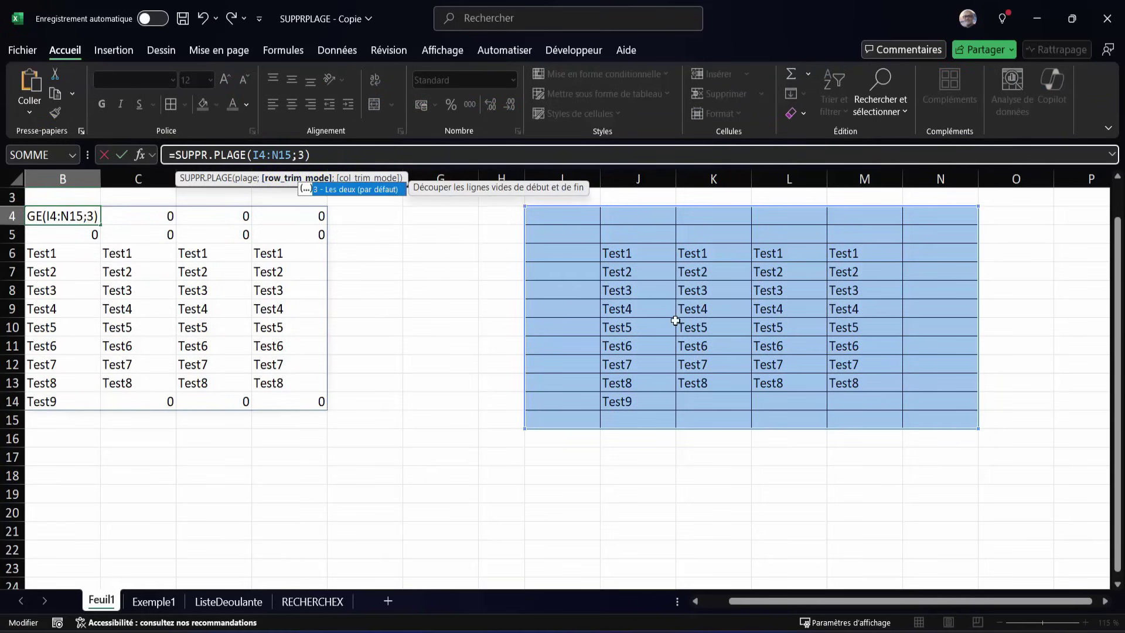
text())
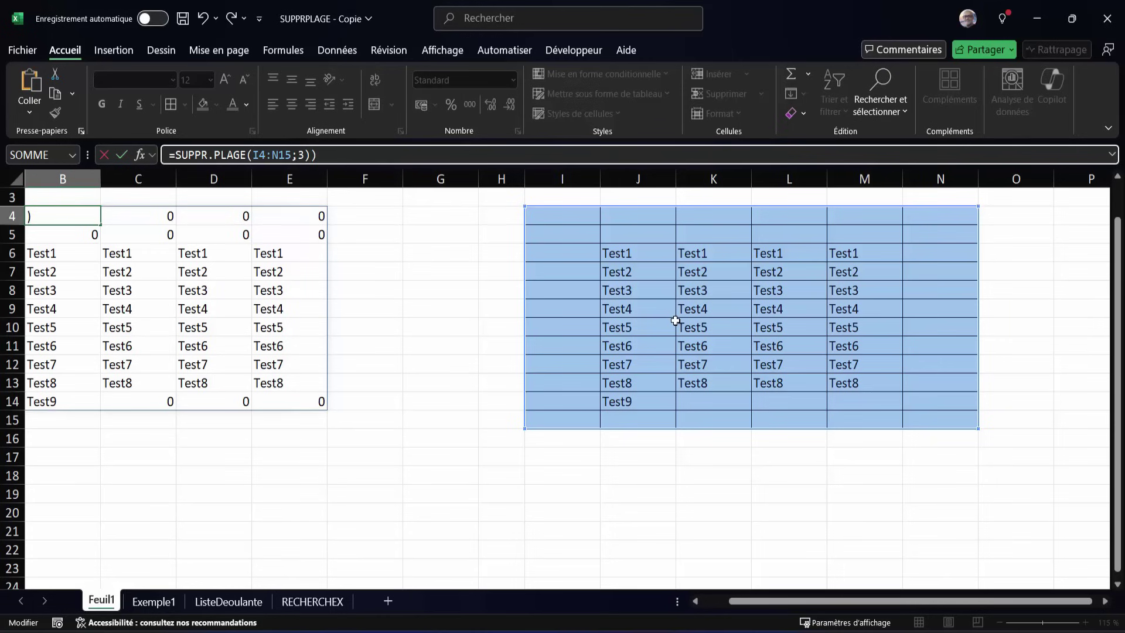
key(Return)
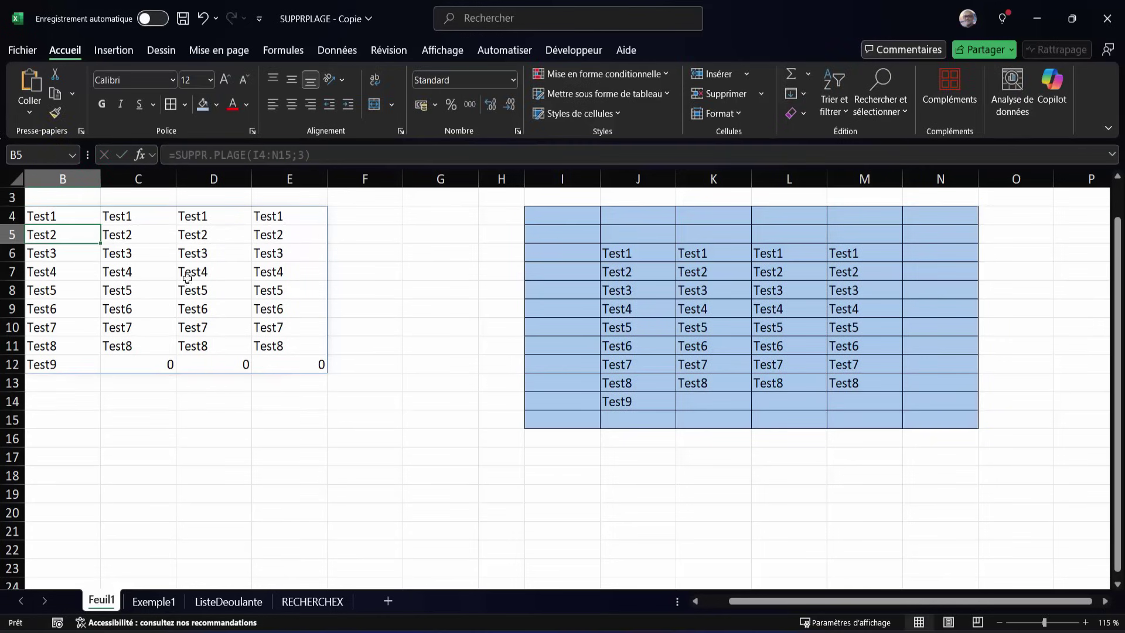
click(55, 218)
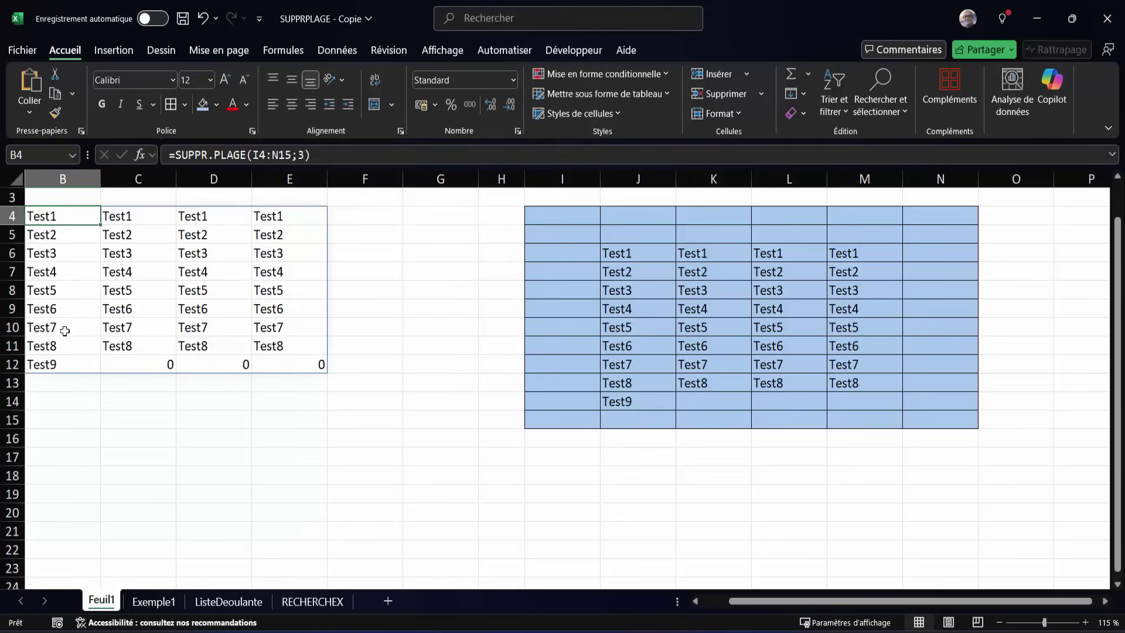
double_click(72, 216)
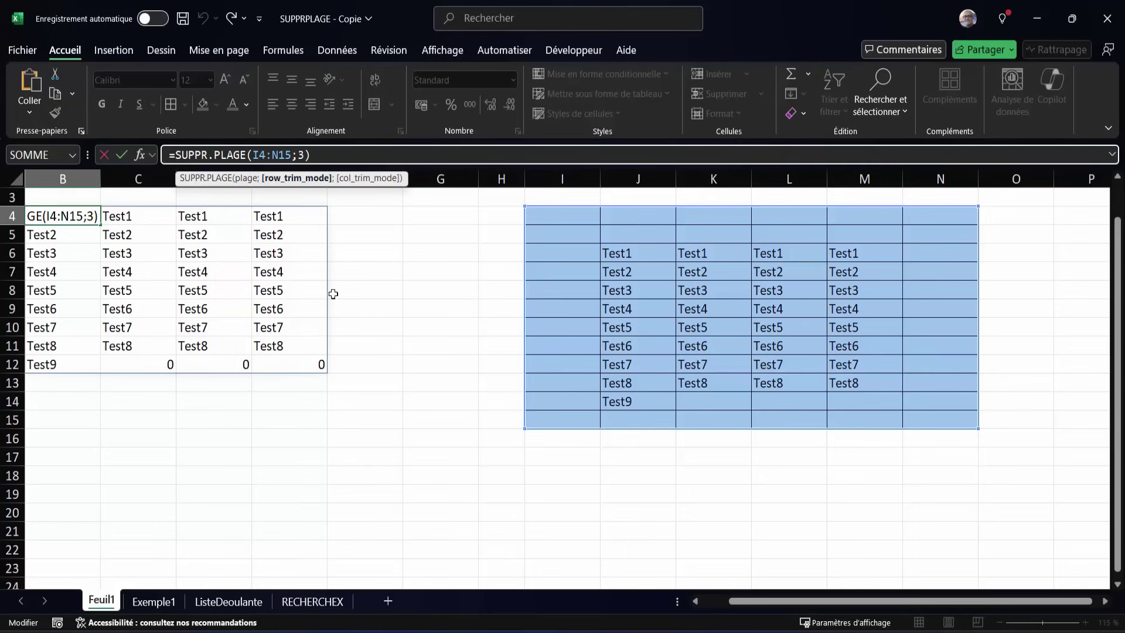
Add column trim mode 0 to B4's formula, then change it to 1.
text(;)
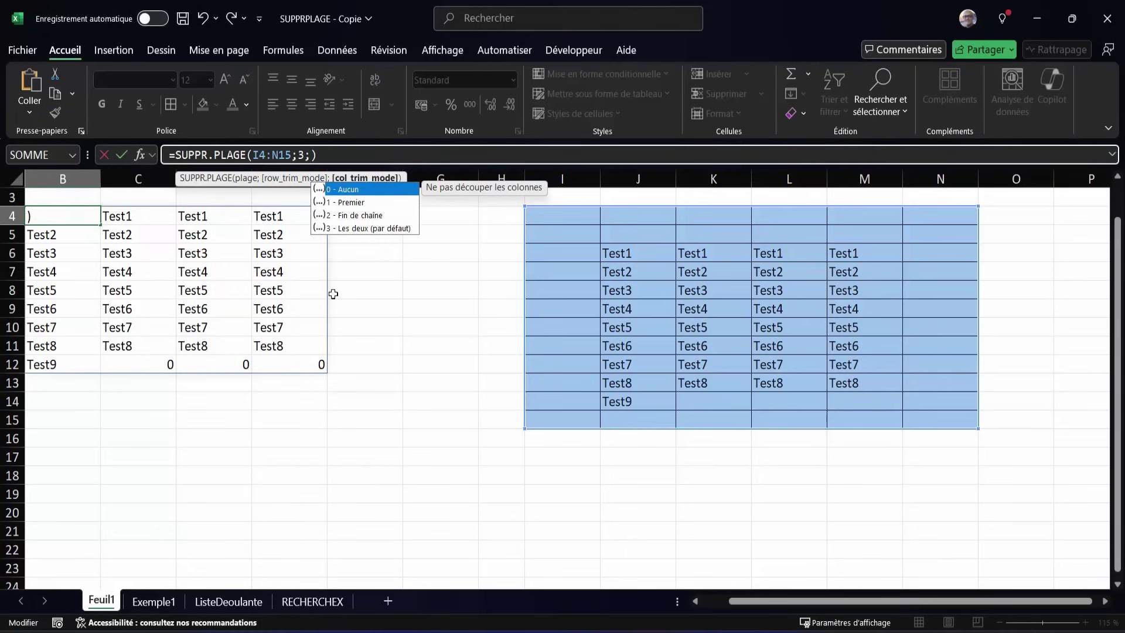
text(0)
key(Return)
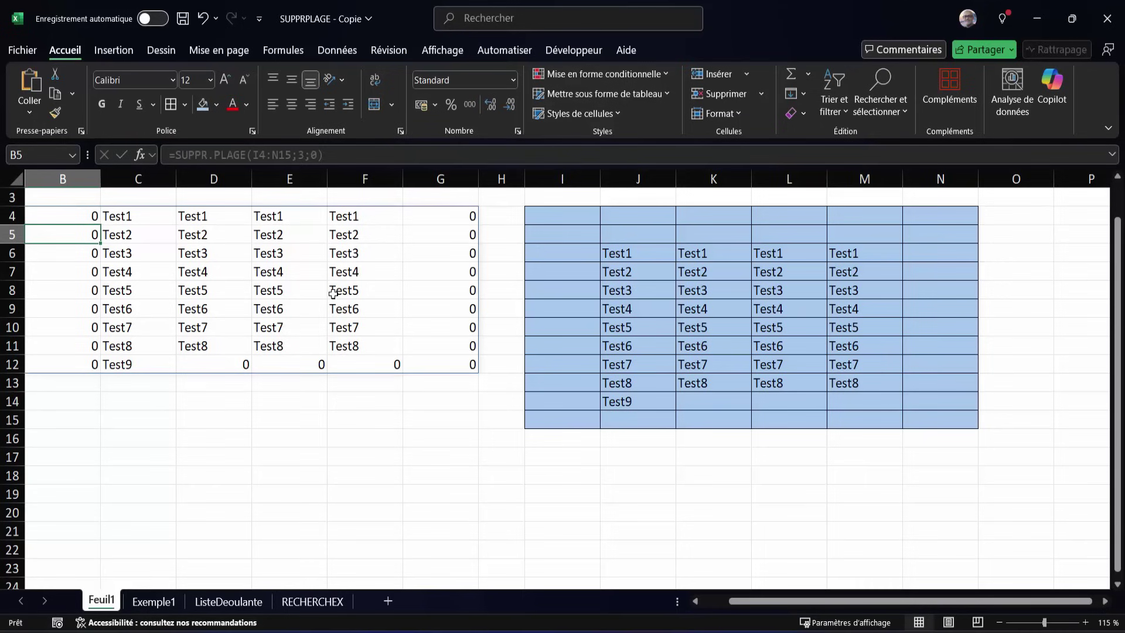
click(71, 217)
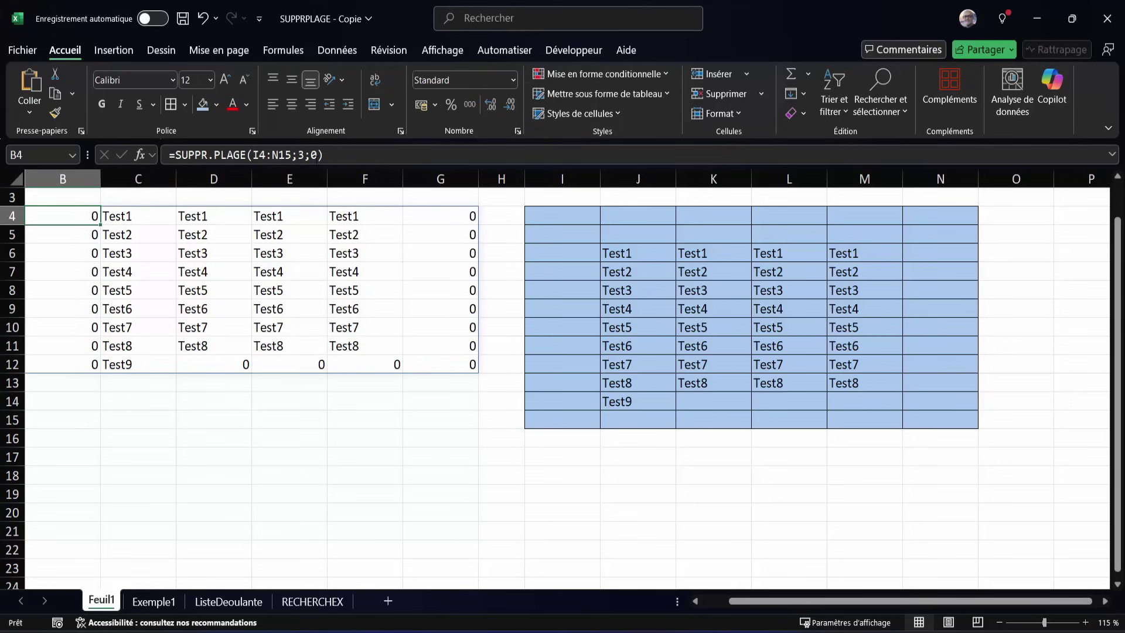
key(F2)
key(BackSpace)
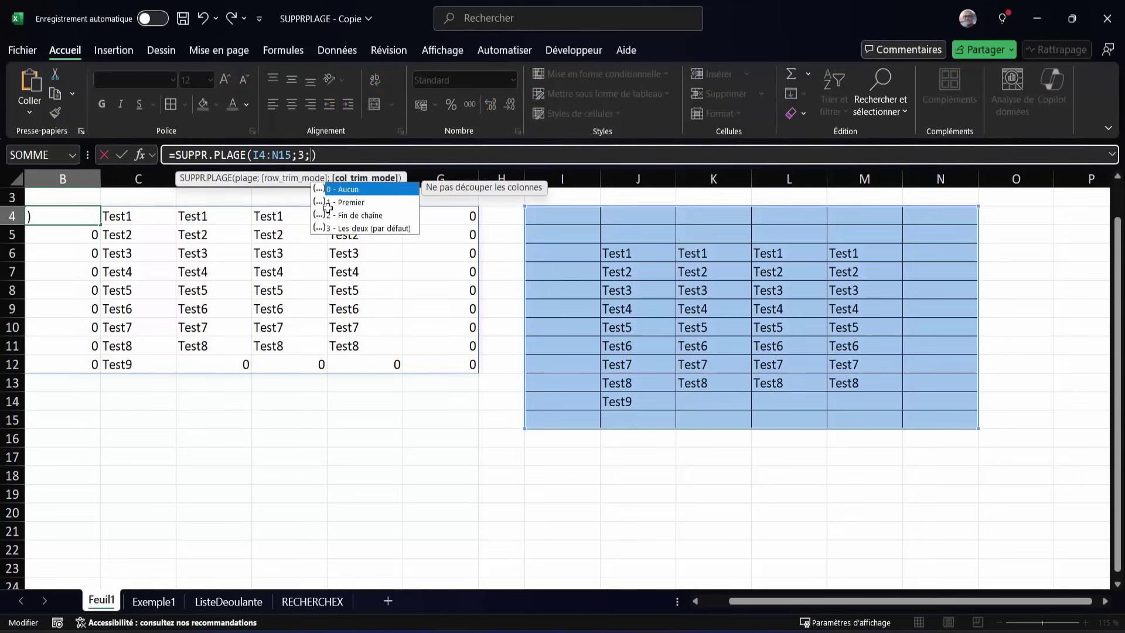
click(331, 215)
text(1)
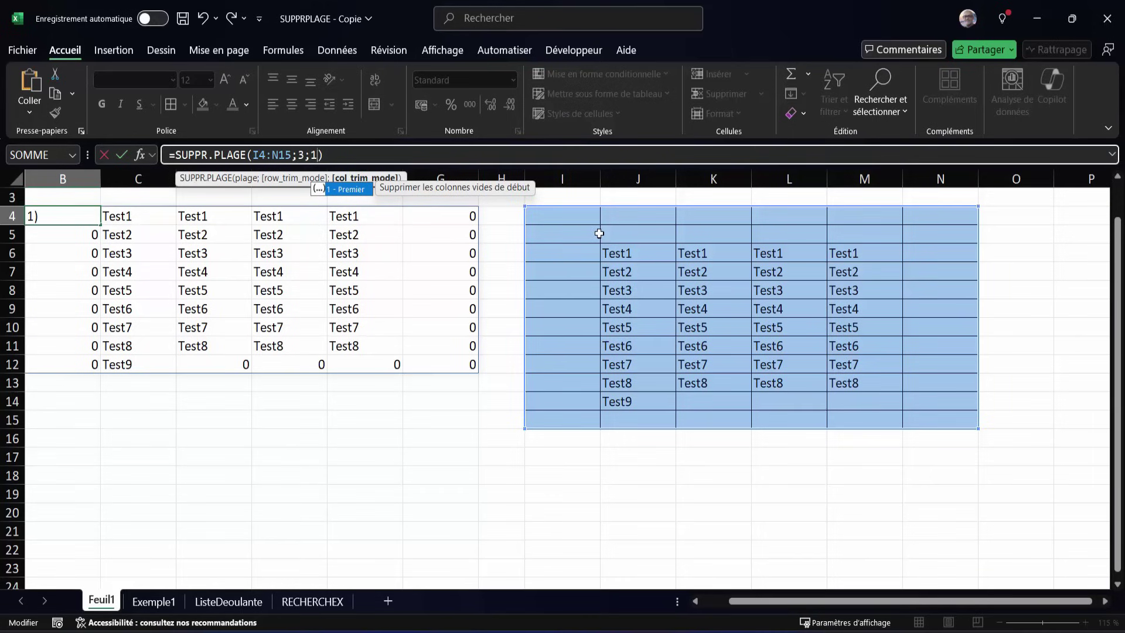
key(Return)
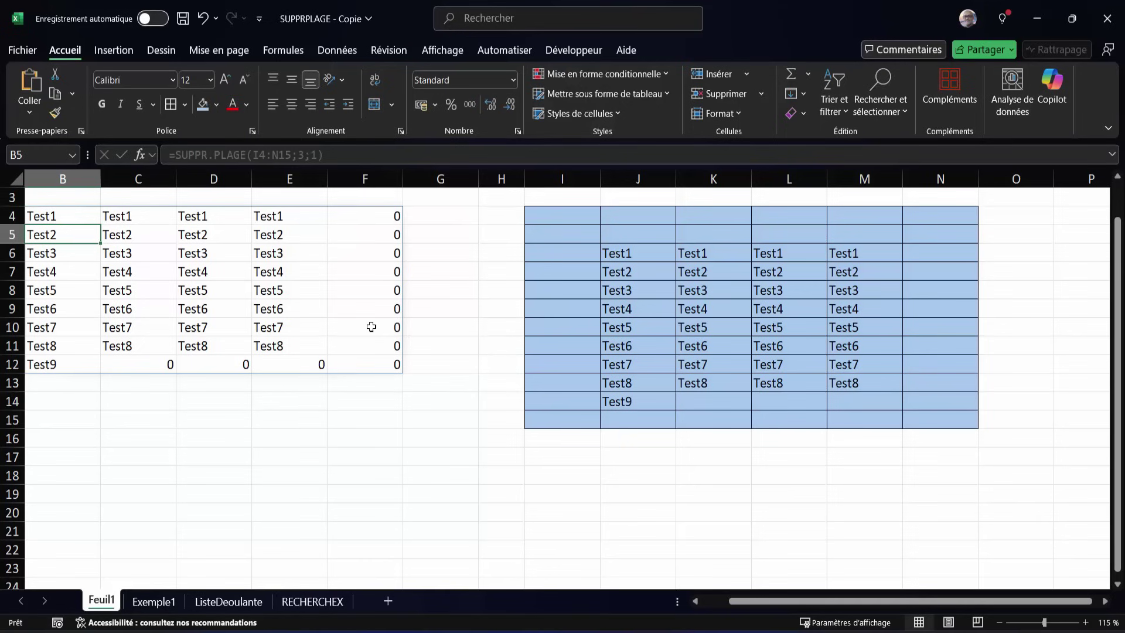
Set the column trim mode to 3, then try clearing spilled cell B5 and cancel.
click(69, 217)
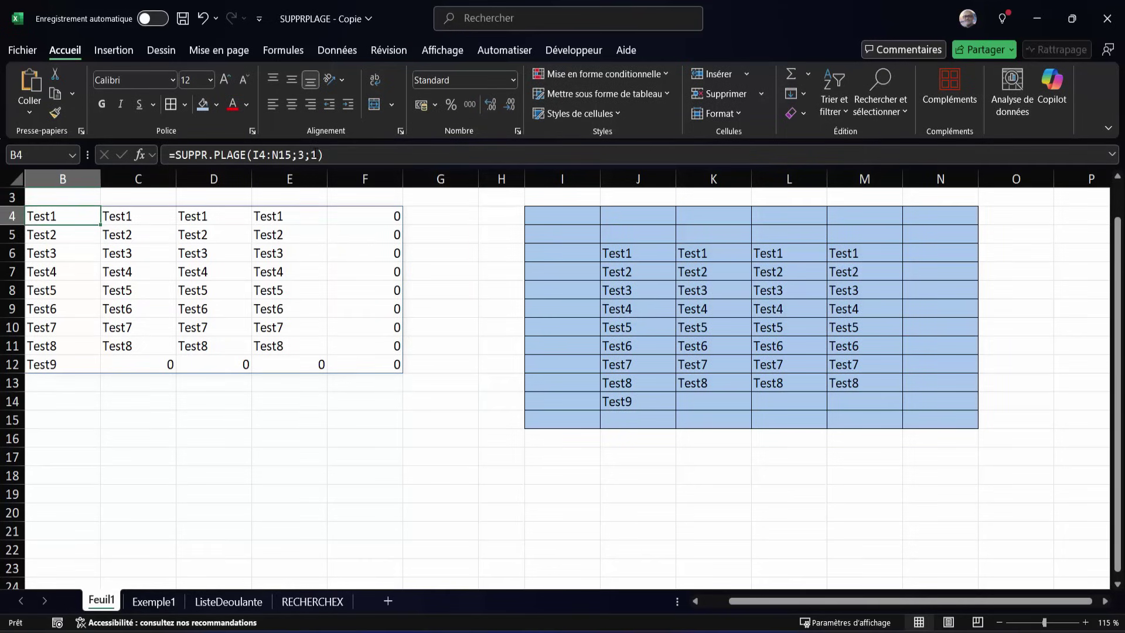
click(331, 162)
key(BackSpace)
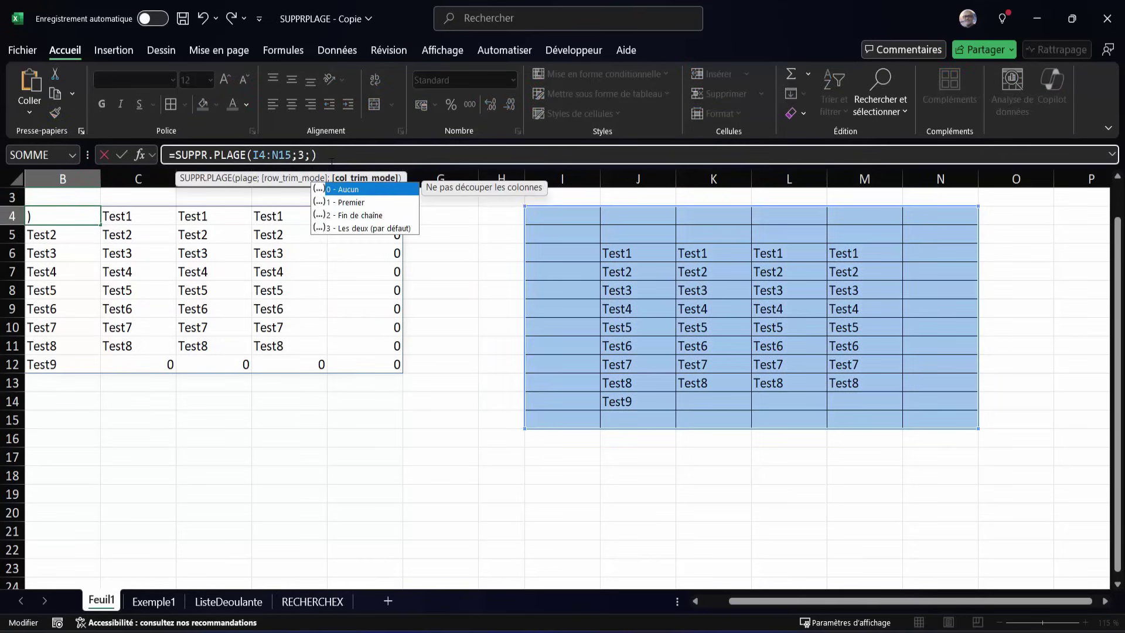
text(3)
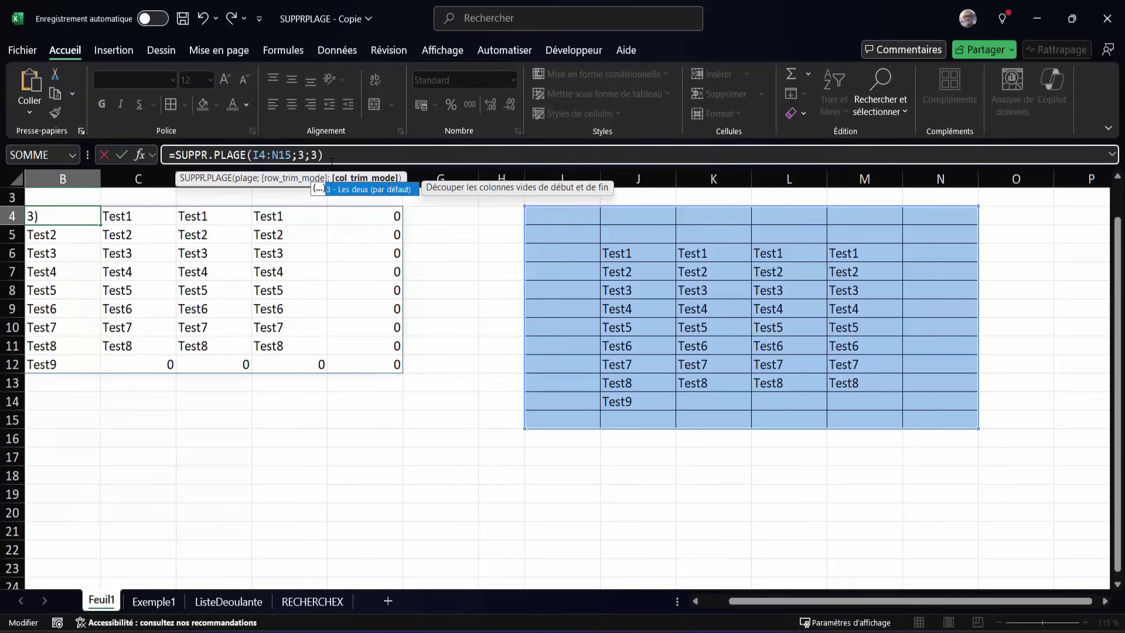
key(Return)
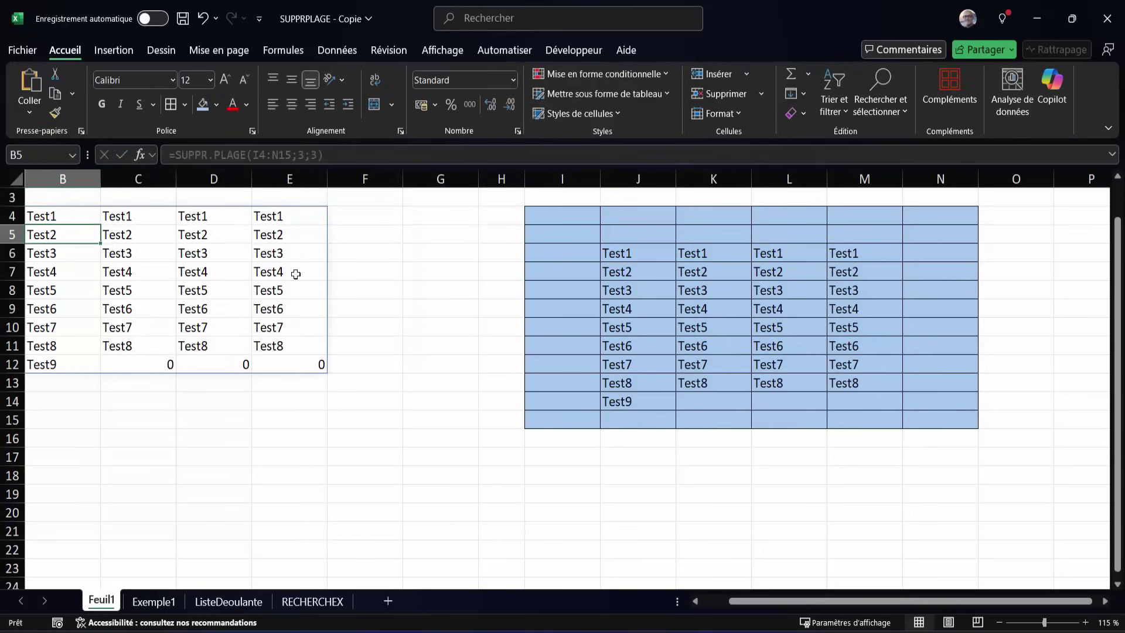
key(BackSpace)
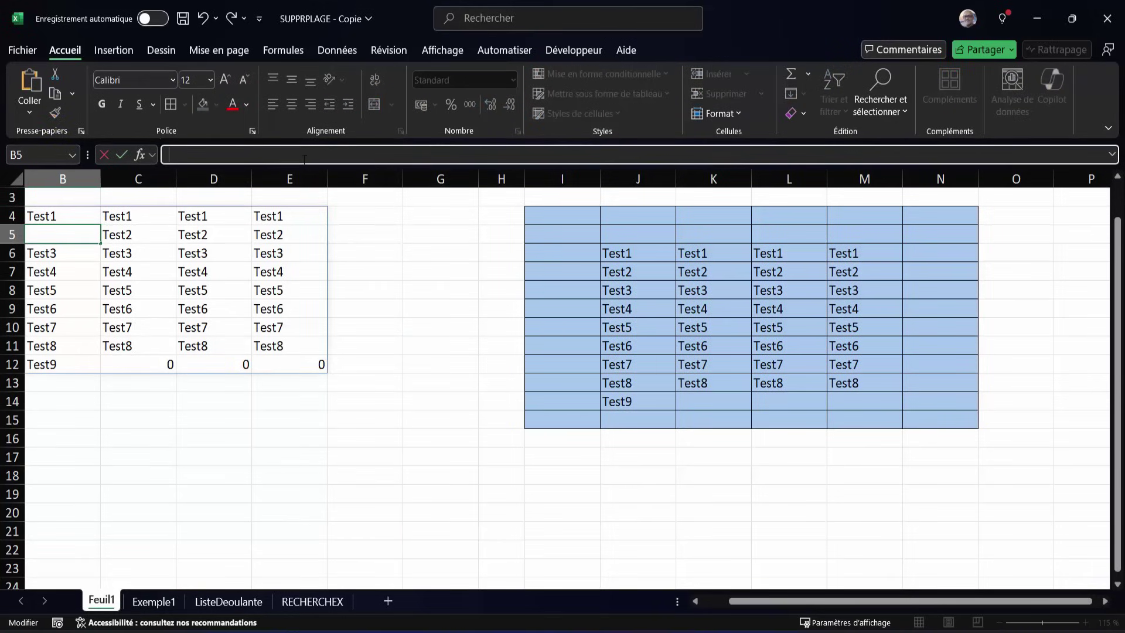
key(Escape)
Replace B4's formula with =I4:N15 so it mirrors the source block.
click(49, 219)
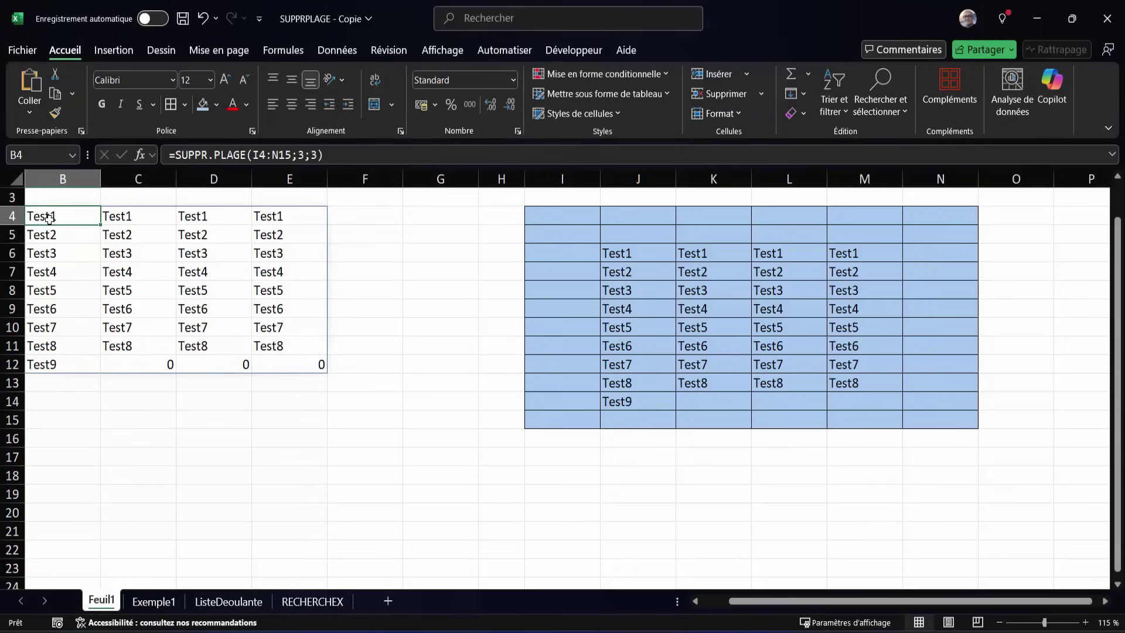
key(Delete)
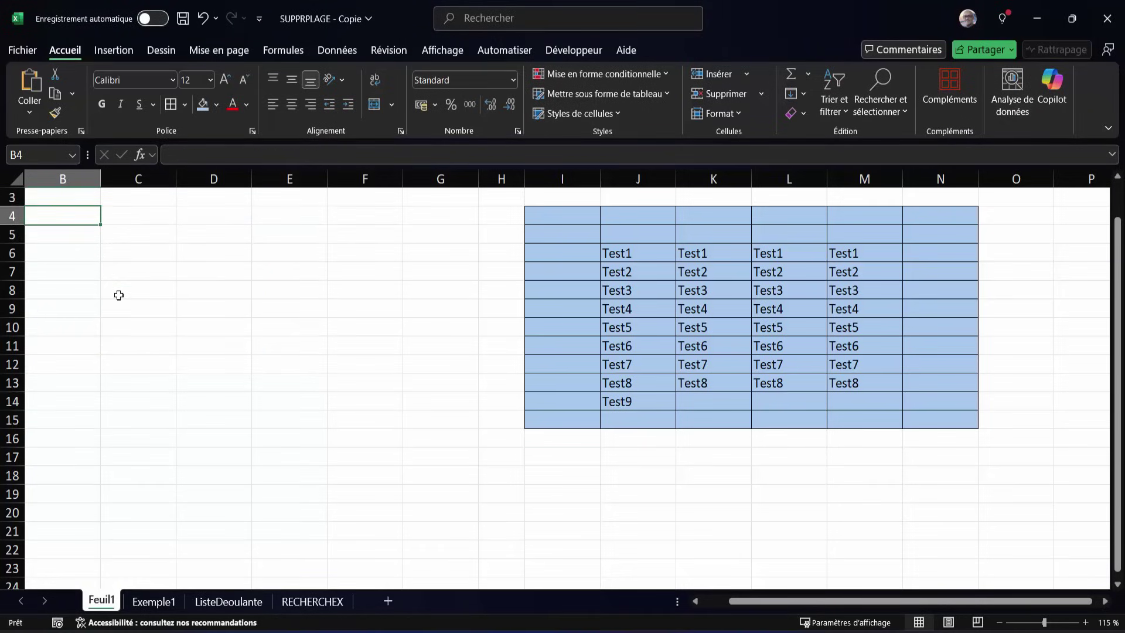
text(=)
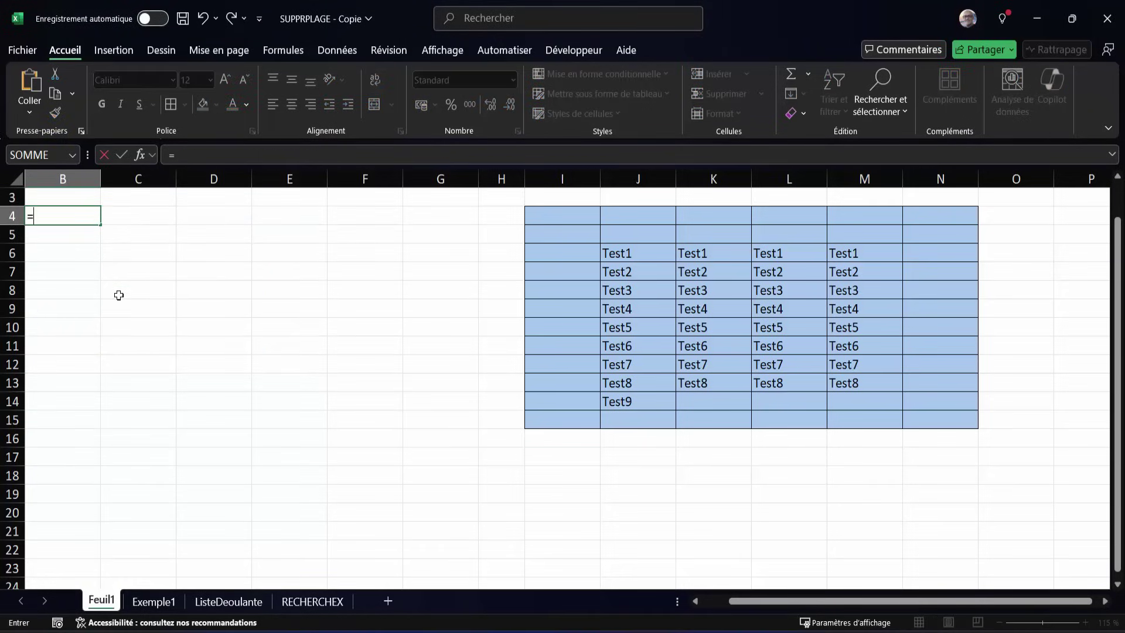
mouse_move(557, 219)
mouse_down()
mouse_move(859, 249)
mouse_move(950, 420)
mouse_up()
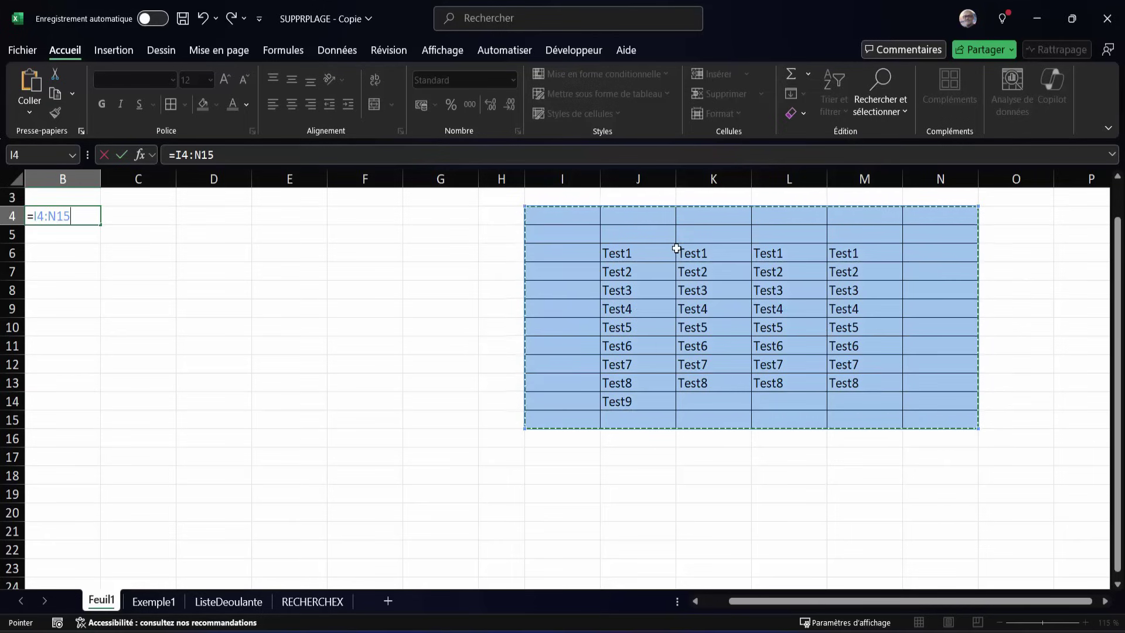
key(Return)
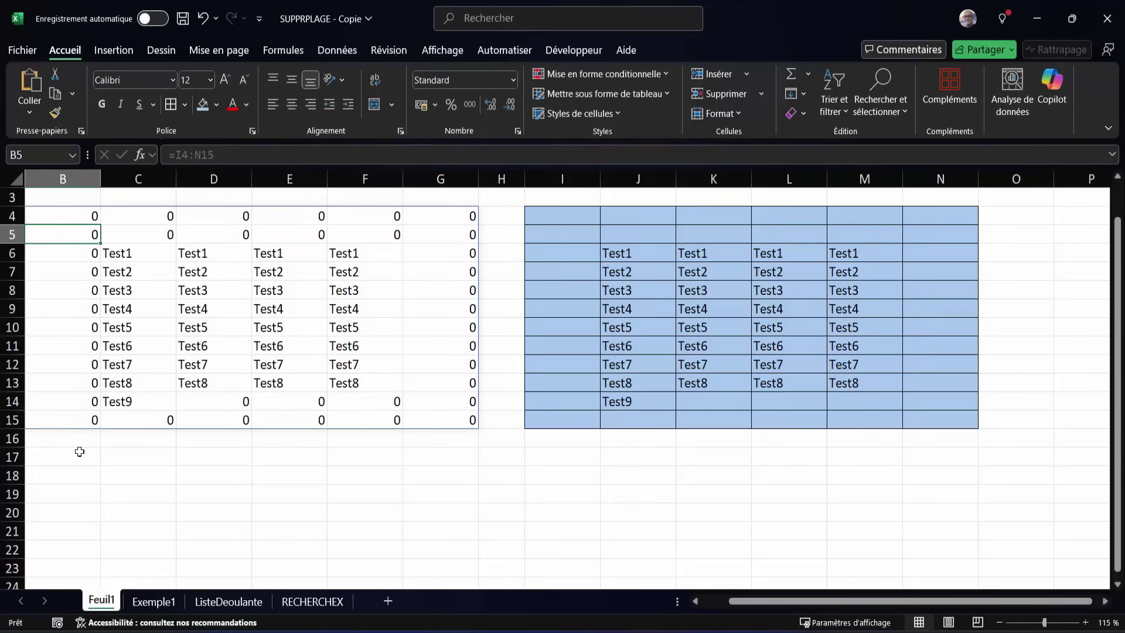
Change the reference to the trimmed range =I4.:N15.
click(82, 213)
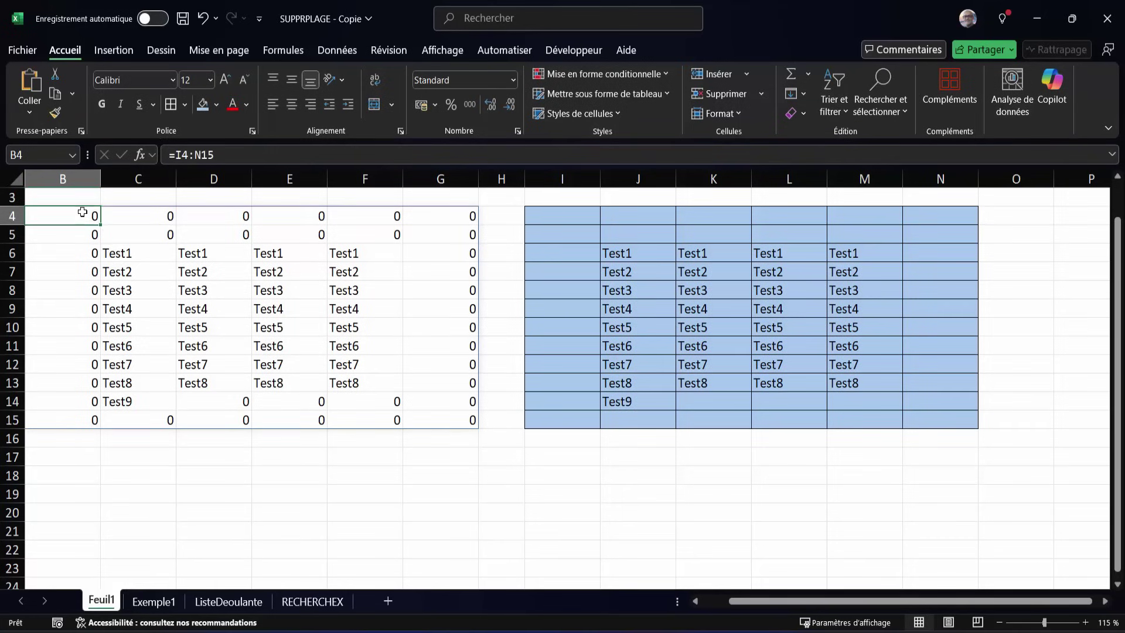
click(177, 155)
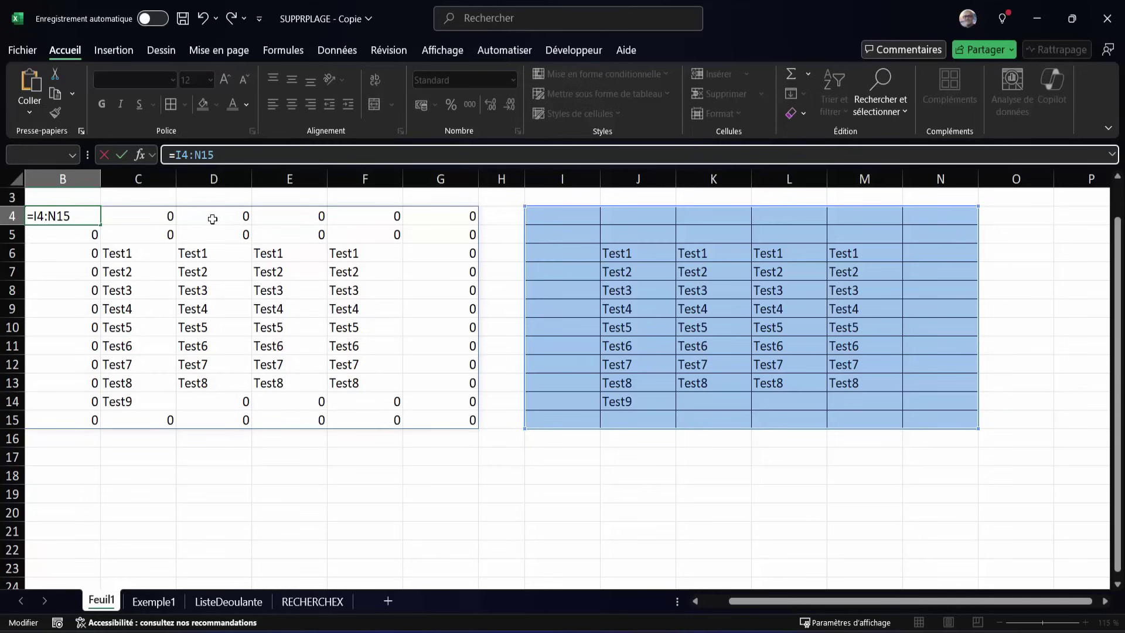
text(.)
key(Return)
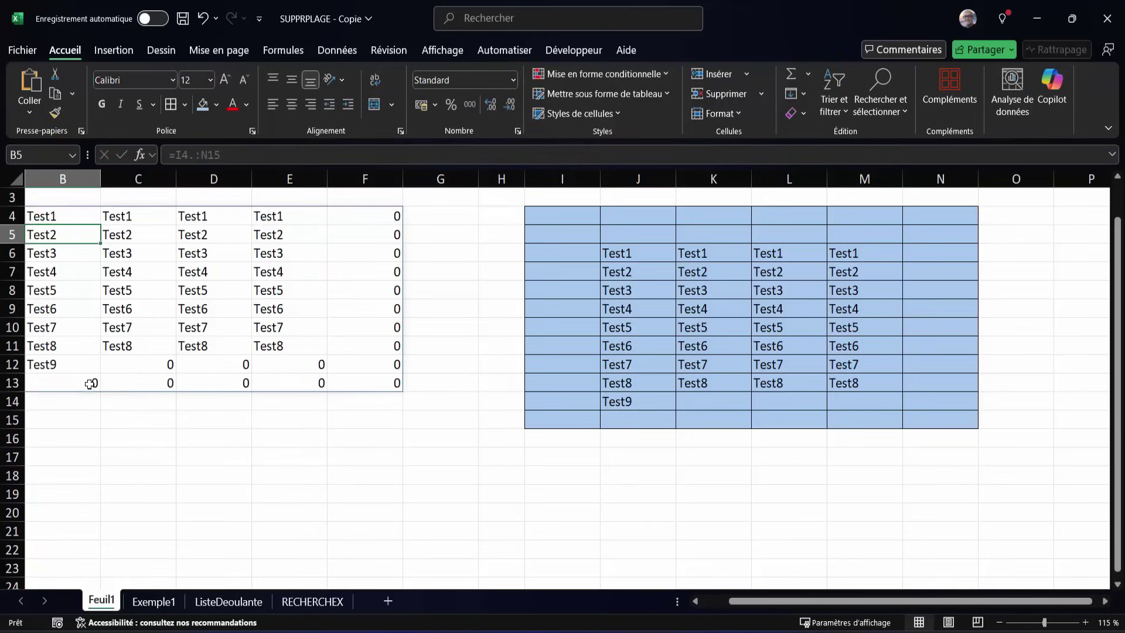
Add a dot before N15 so B4 reads =I4.:.N15, trimming both ends.
click(50, 225)
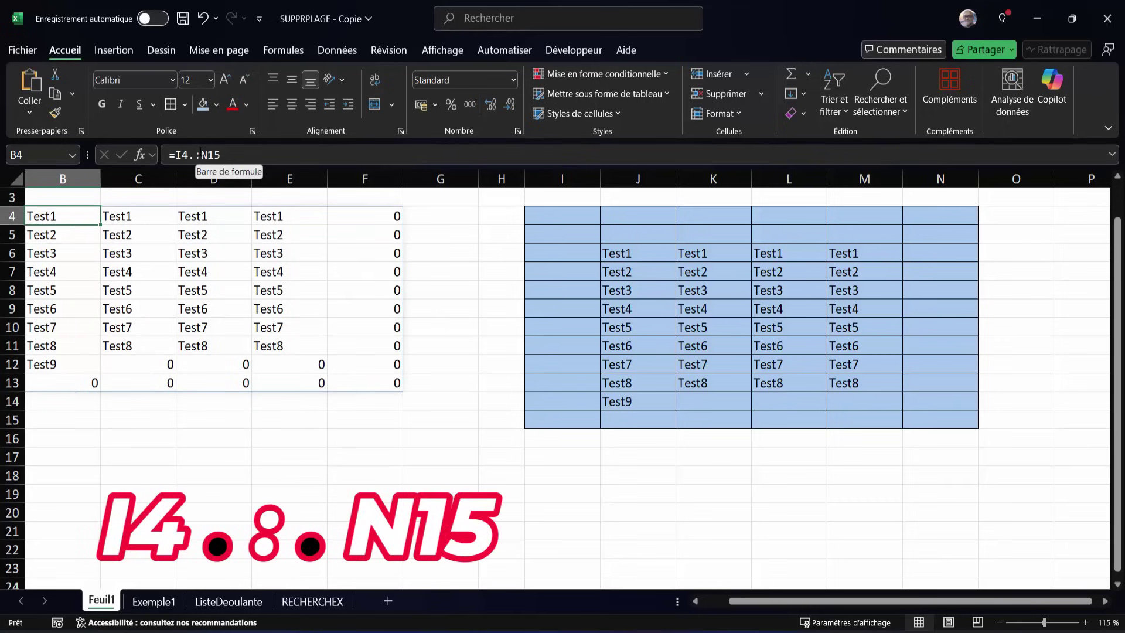
click(200, 154)
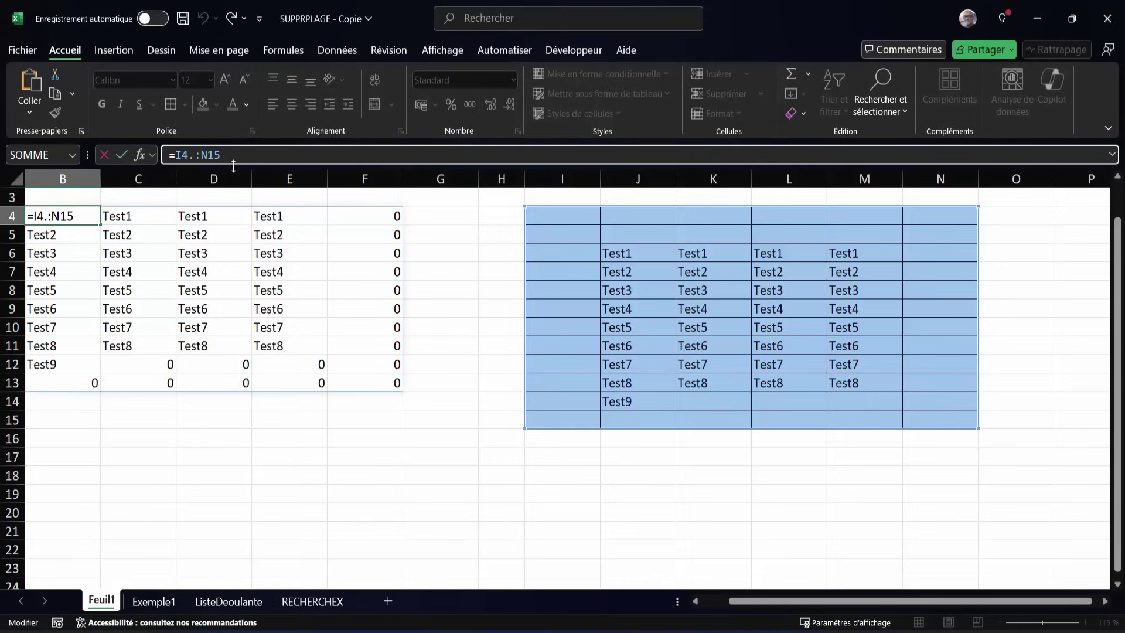
text(.)
key(Return)
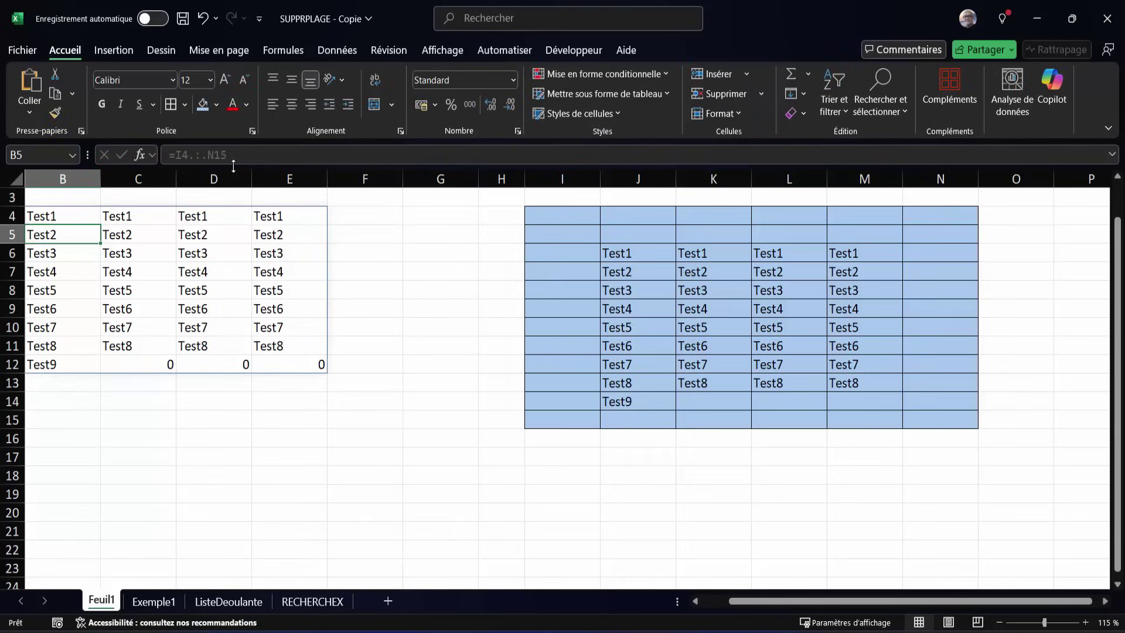
click(46, 212)
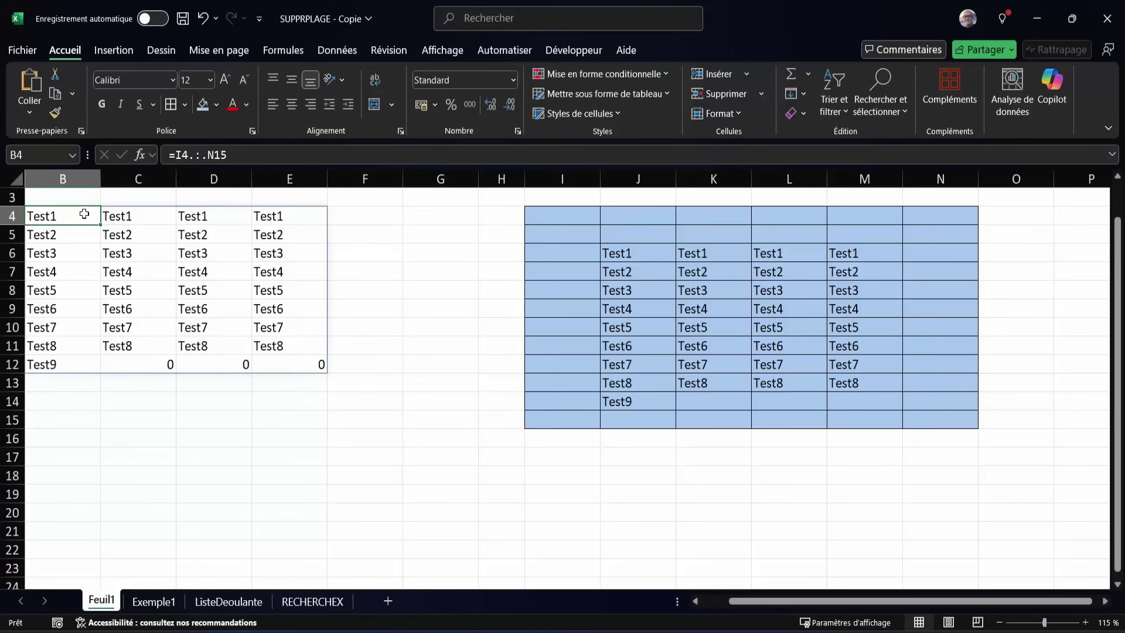
Clear B4 and enter =+SUPPR.PLAGE(I4:N15) from the SUPP autocomplete.
key(Delete)
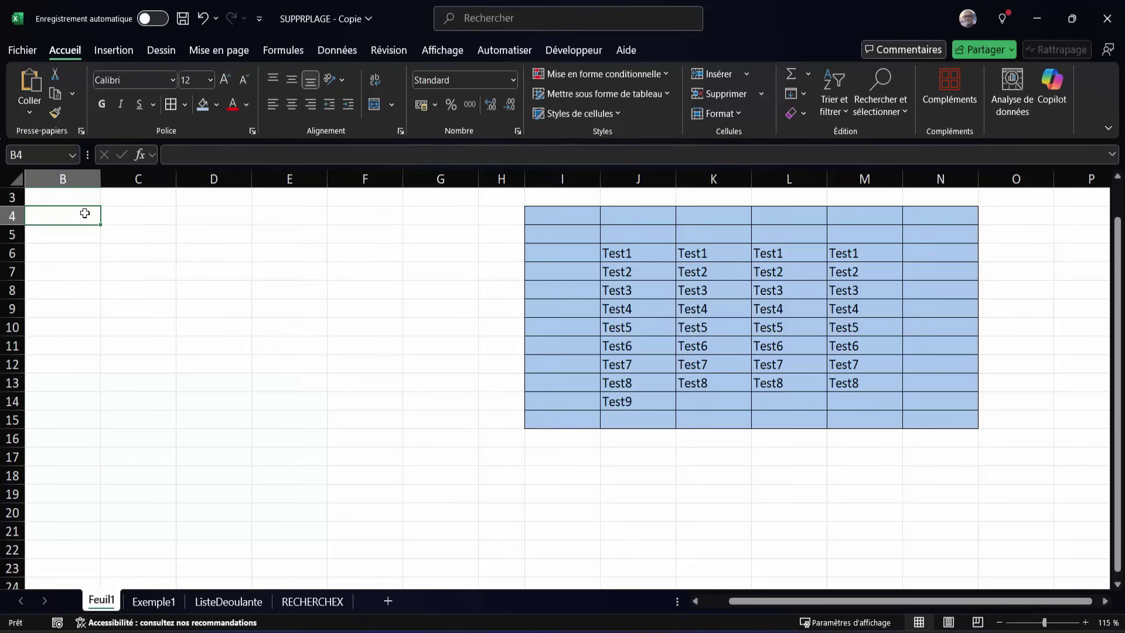
text(+SU)
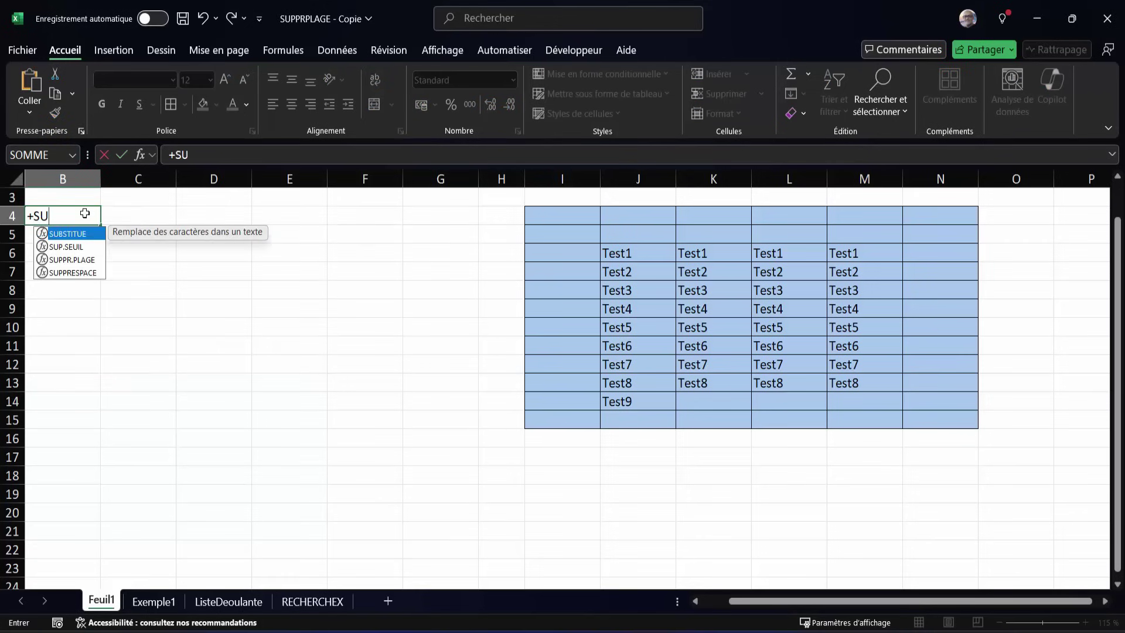
text(PP)
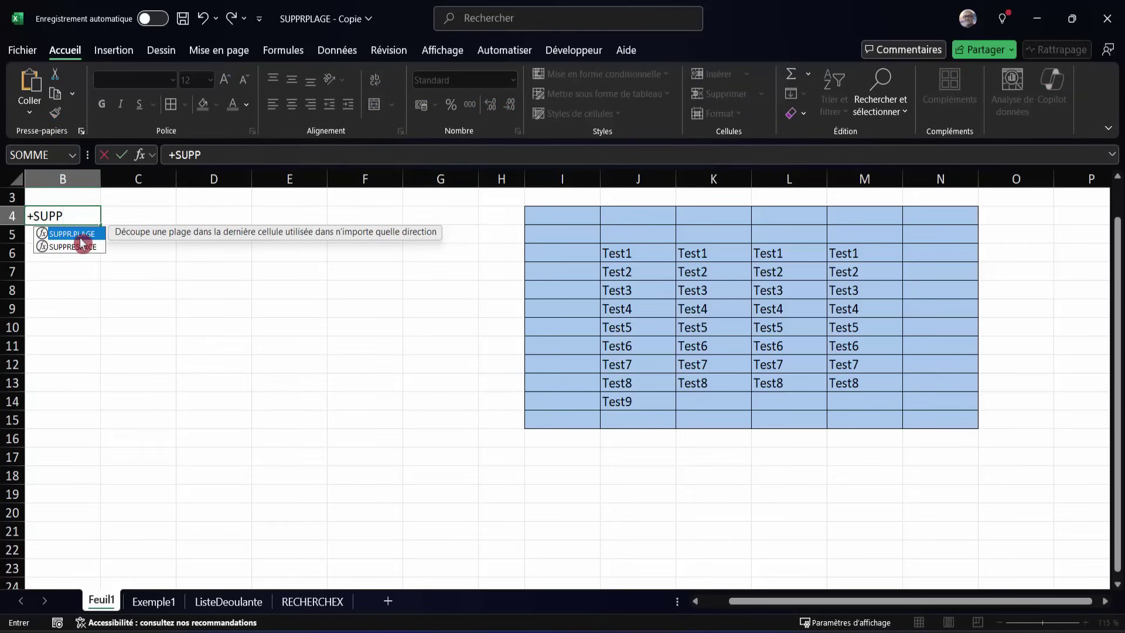
double_click(82, 234)
drag(557, 221, 951, 421)
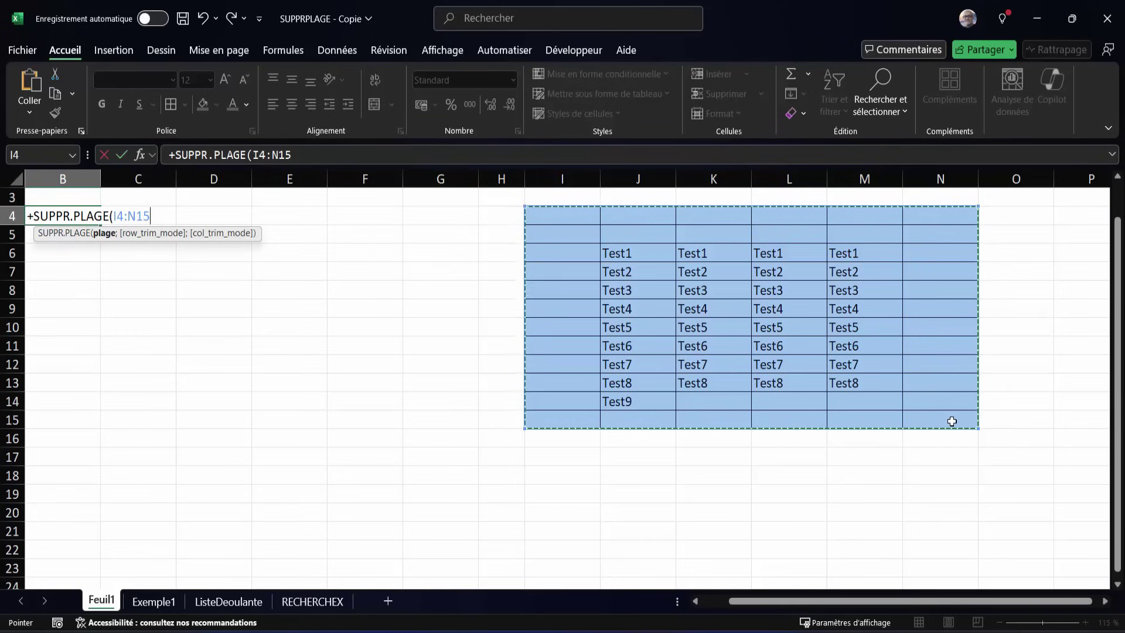
key(Return)
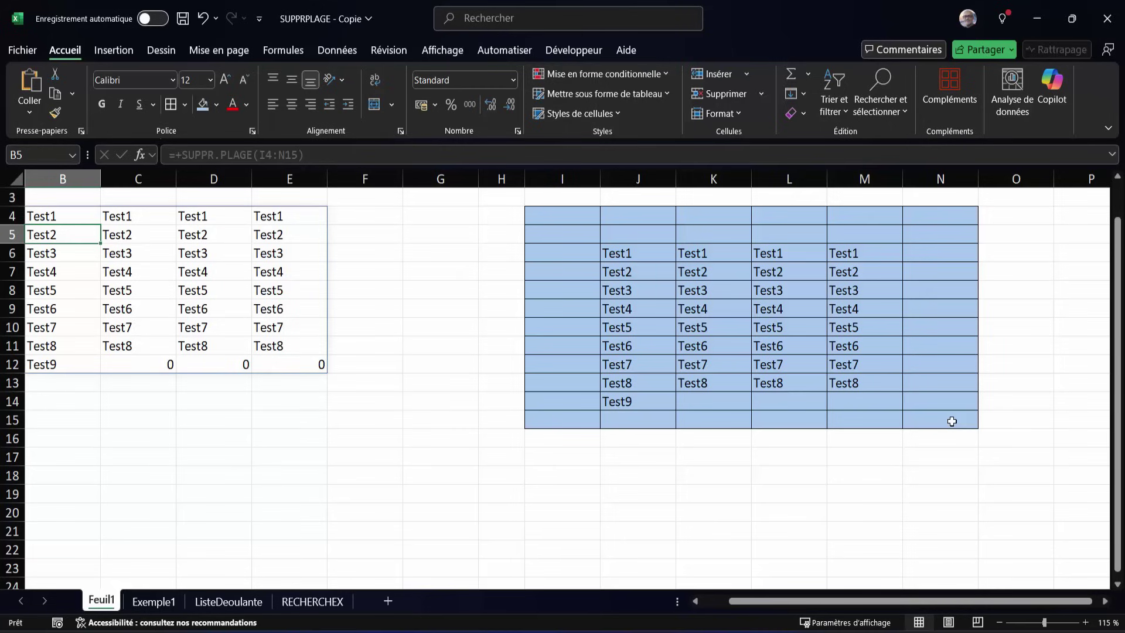
Type Test9 into empty source cell K14 so it appears in result cell C12.
click(146, 366)
drag(214, 364, 287, 364)
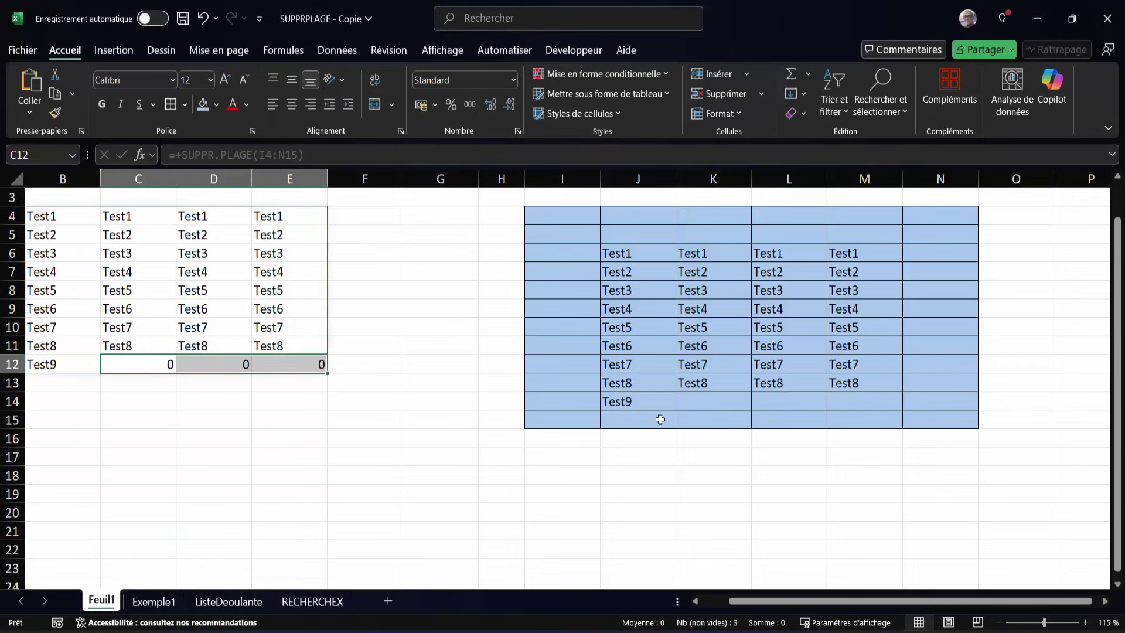
click(724, 400)
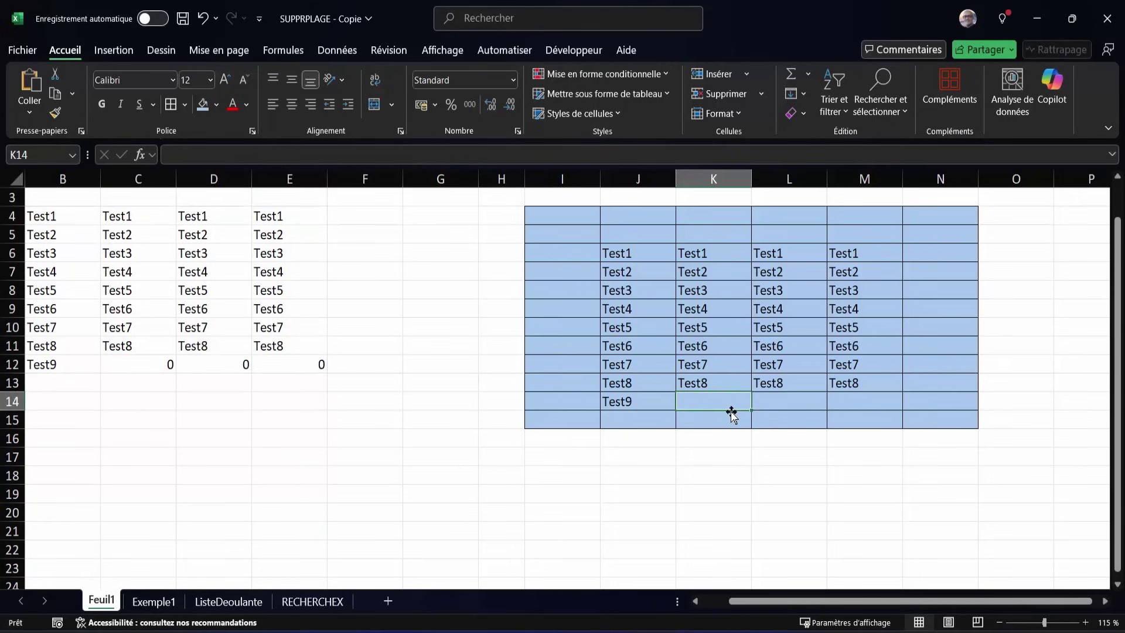
text(t)
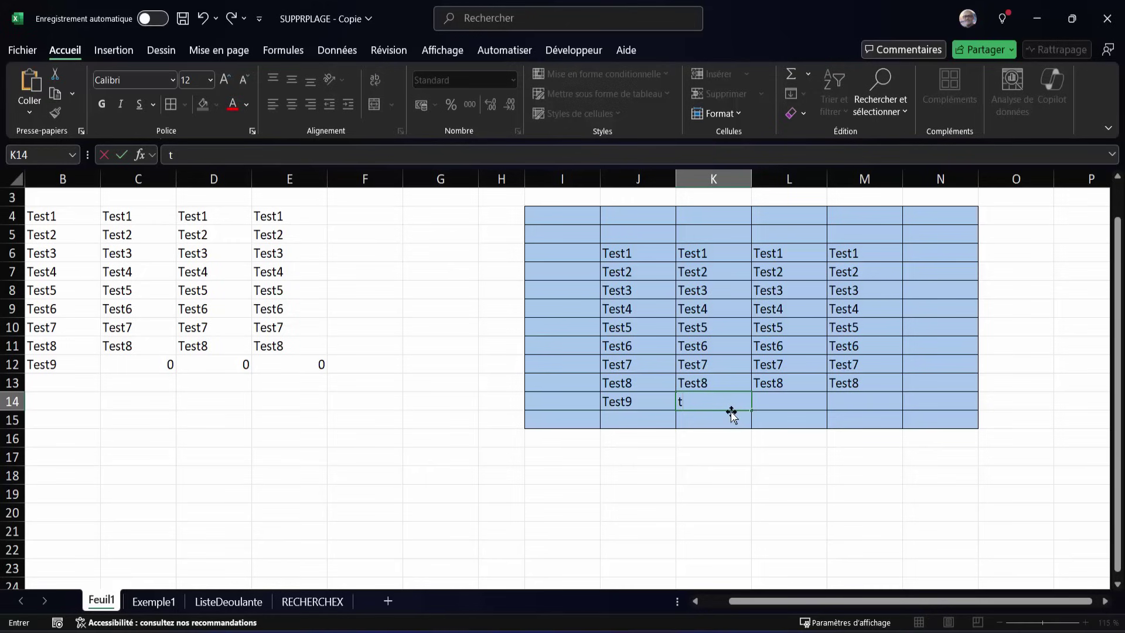
key(BackSpace)
text(Test)
text(9)
key(Return)
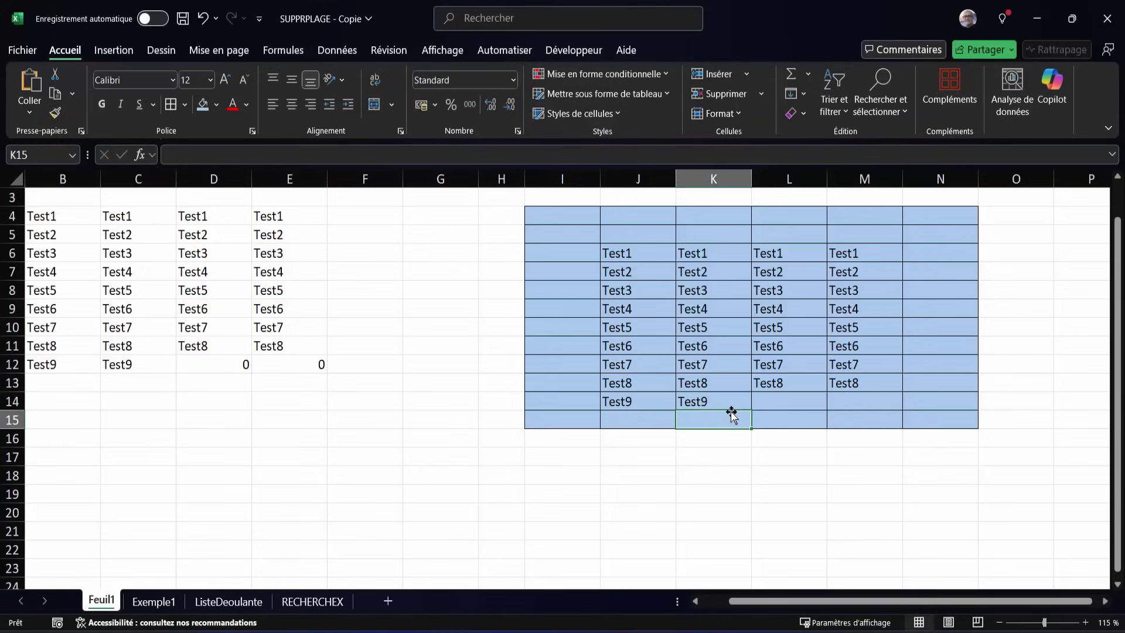
click(134, 360)
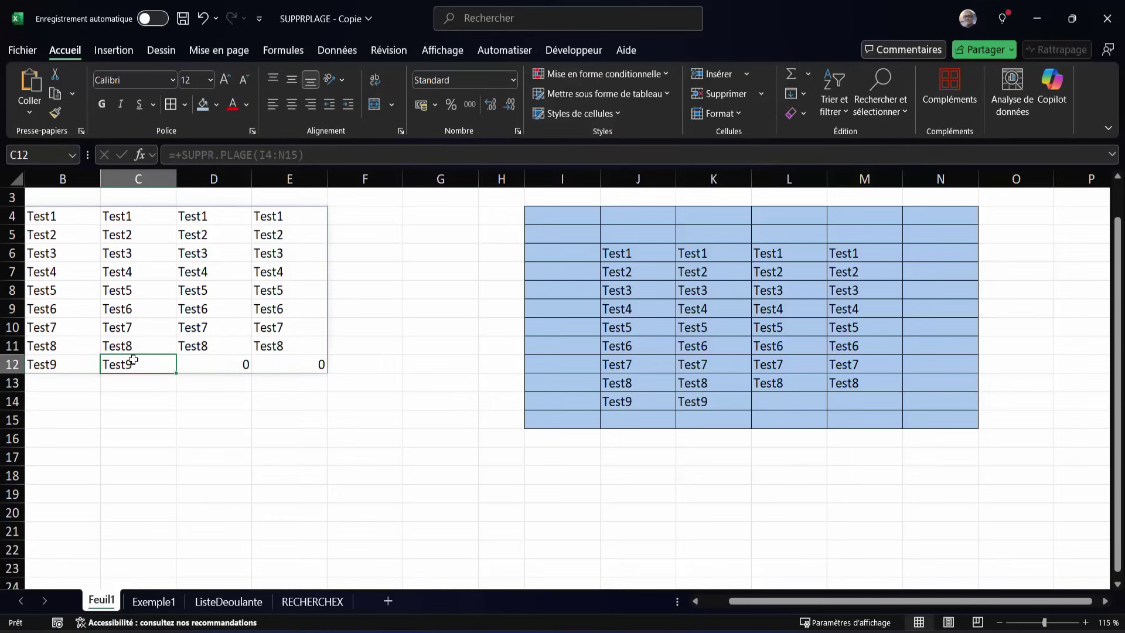
Delete the leading + from B4's SUPPR.PLAGE formula.
click(52, 217)
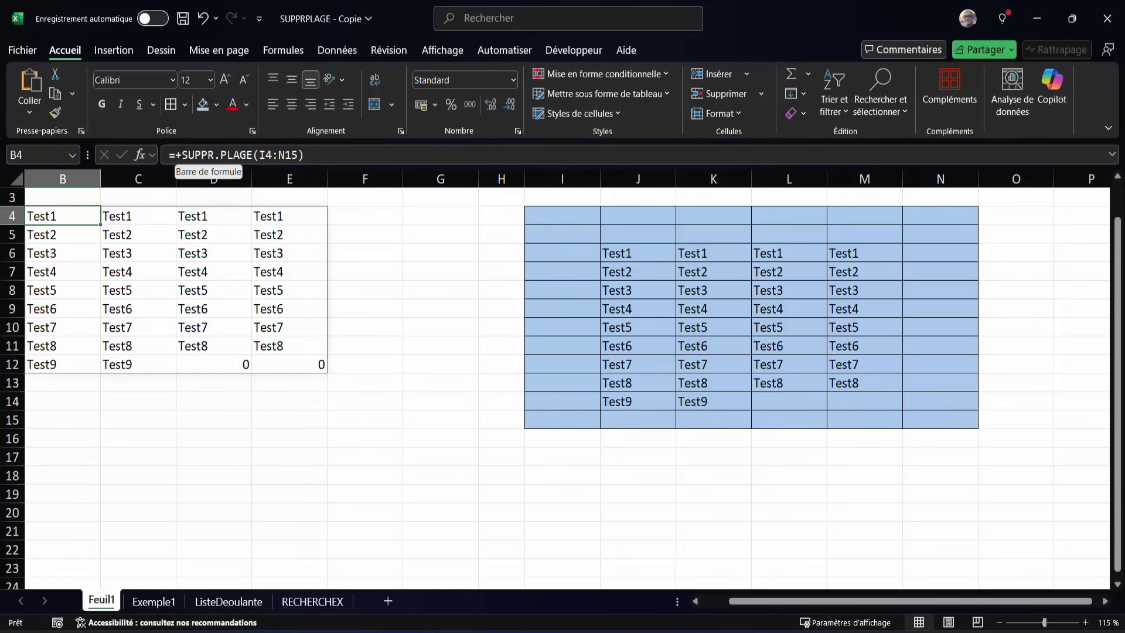
click(180, 155)
key(BackSpace)
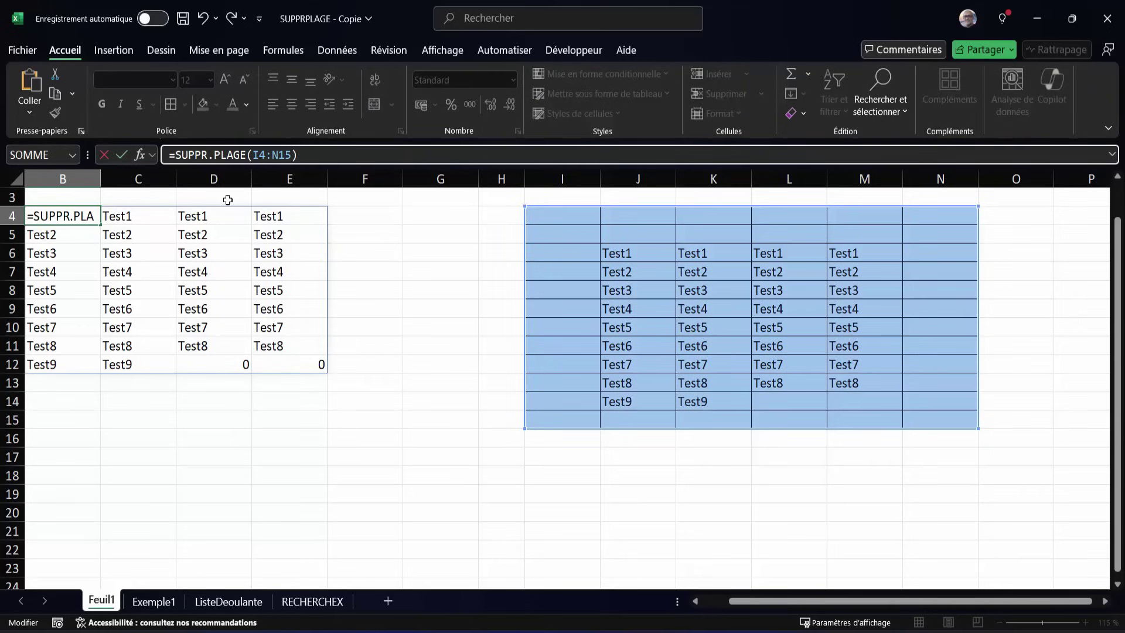
Wrap B4's formula as =MAJUSCULE(SUPPR.PLAGE(I4:N15)) for uppercase results.
text(MAJUS)
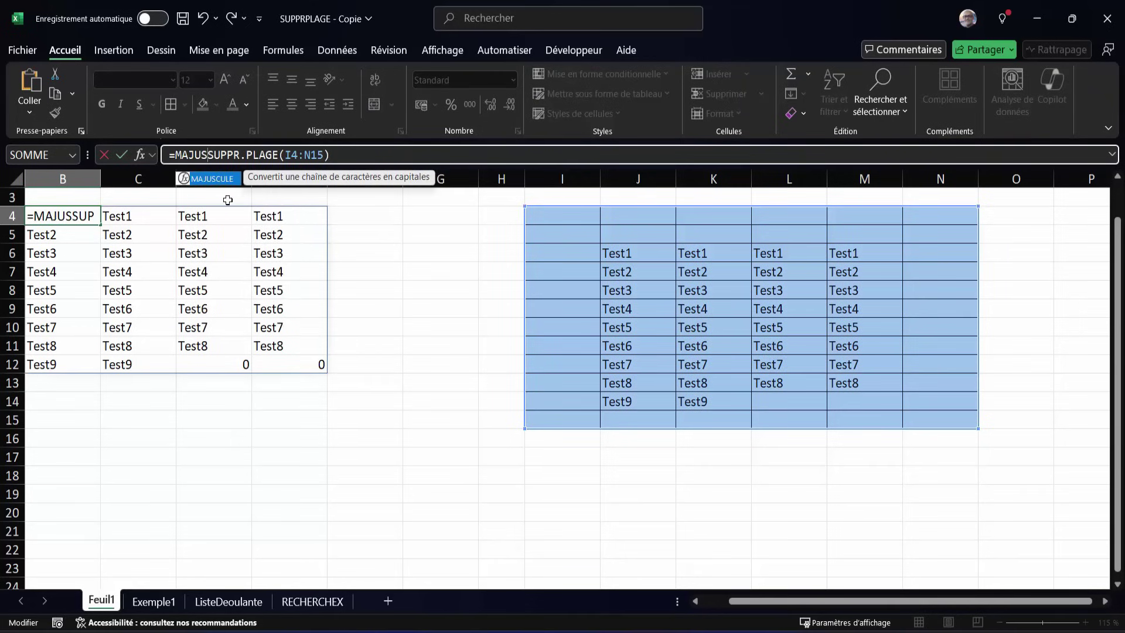
double_click(221, 179)
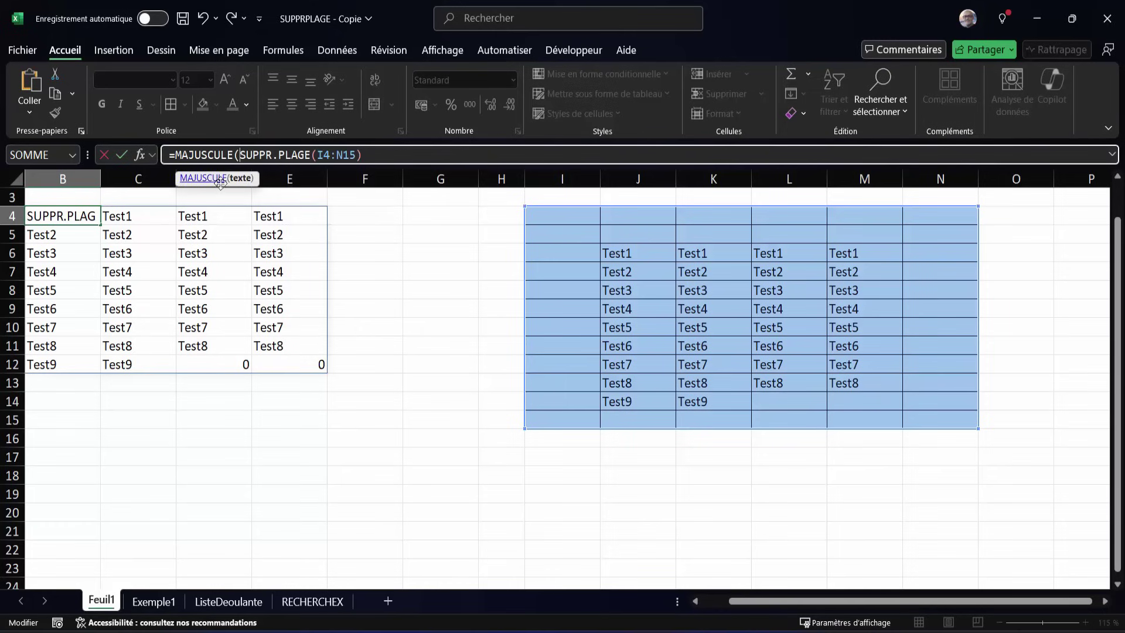
click(392, 154)
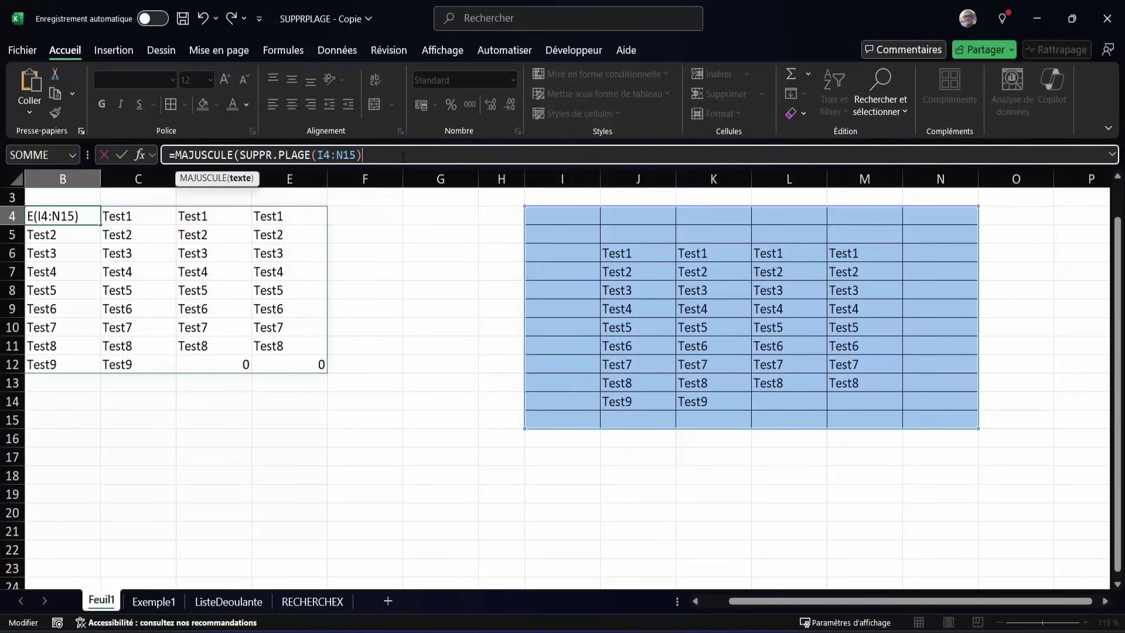
text())
key(Return)
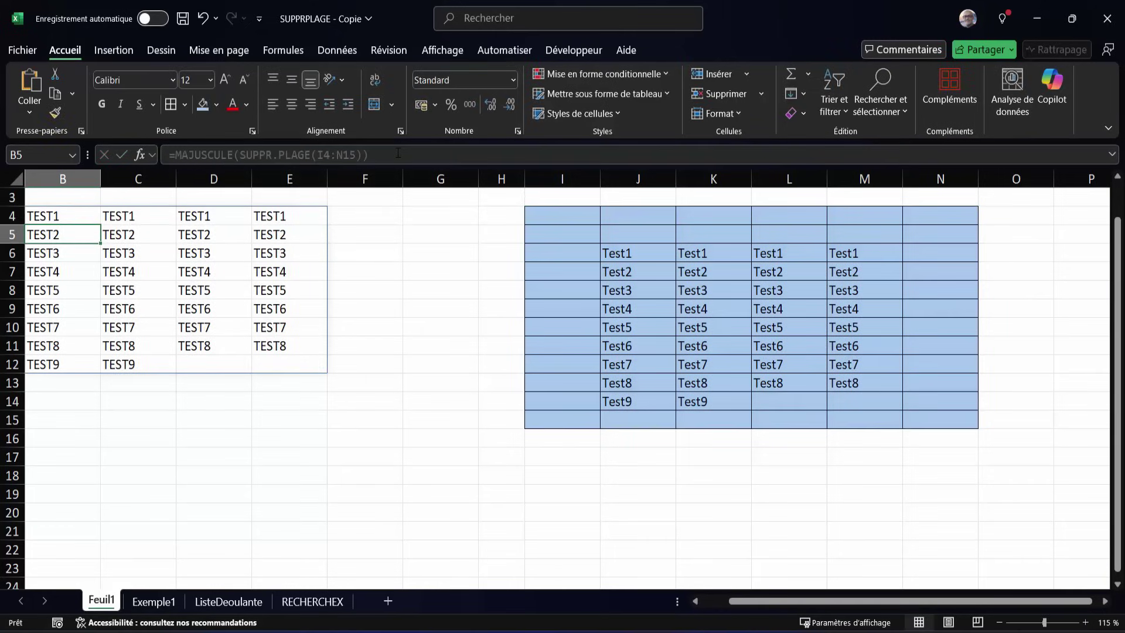
Check that D12:E12 are now blank, then select the MAJUSCULE name in B4's formula.
click(189, 368)
click(261, 363)
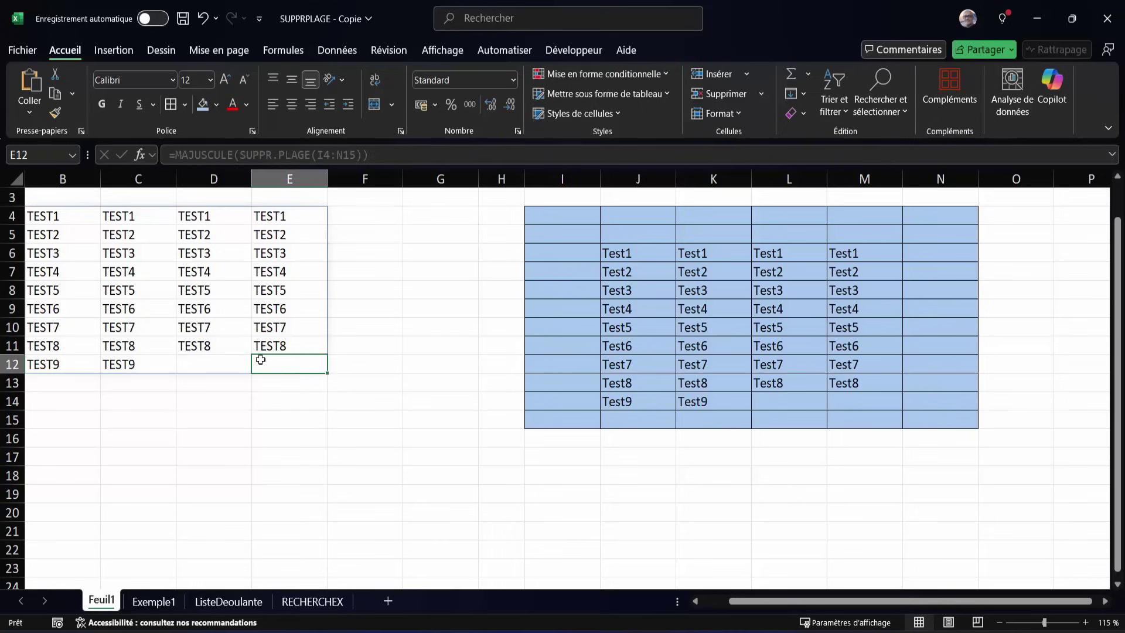
click(195, 363)
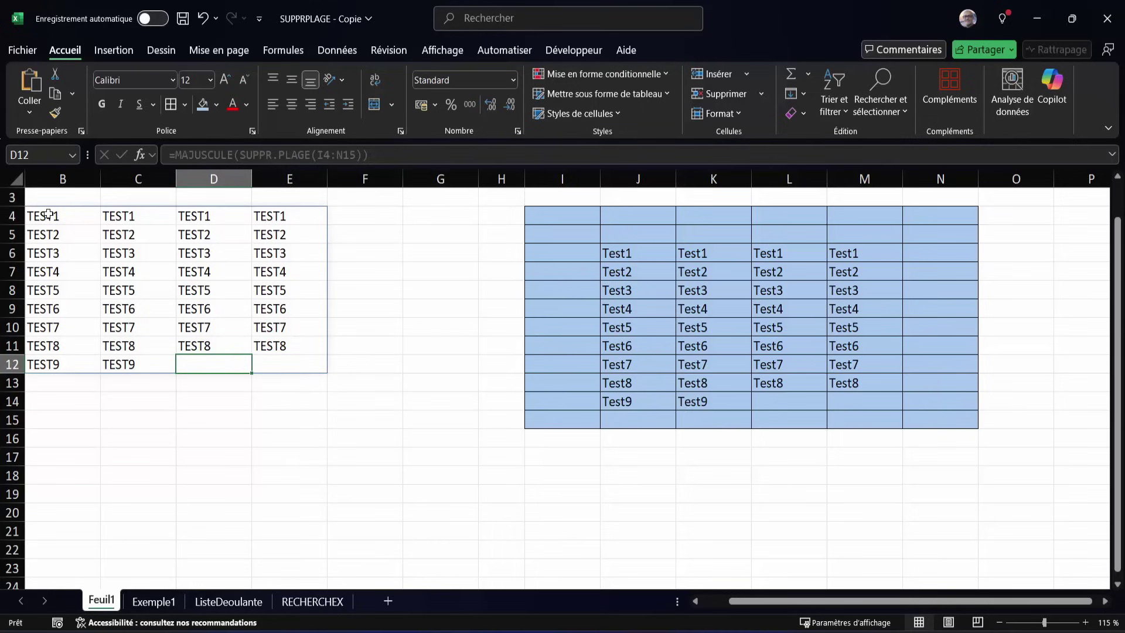
click(49, 214)
drag(234, 155, 186, 155)
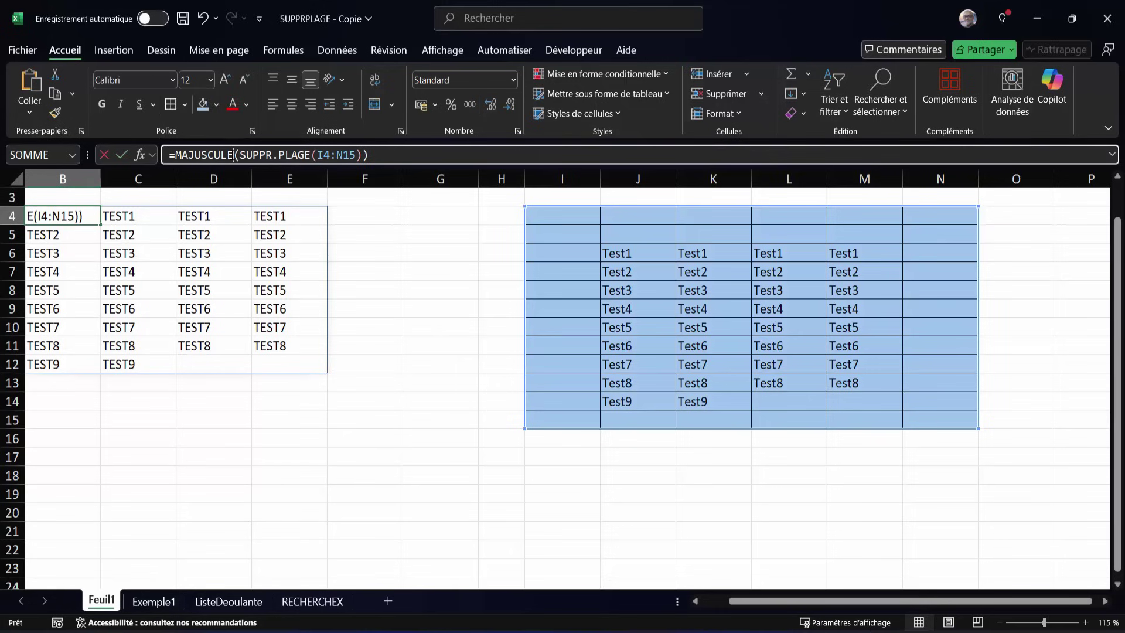
Change B4's formula to =NOMPROPRE(SUPPR.PLAGE(I4:N15)) so names spill as Test1–Test9 in proper case.
click(176, 155)
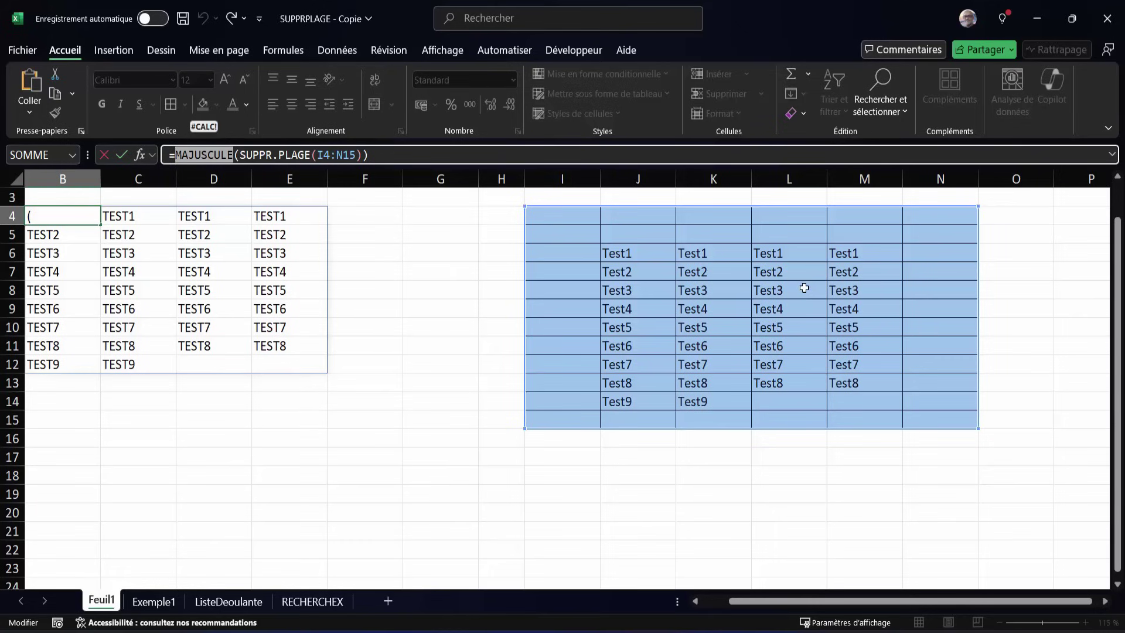
text(NOM)
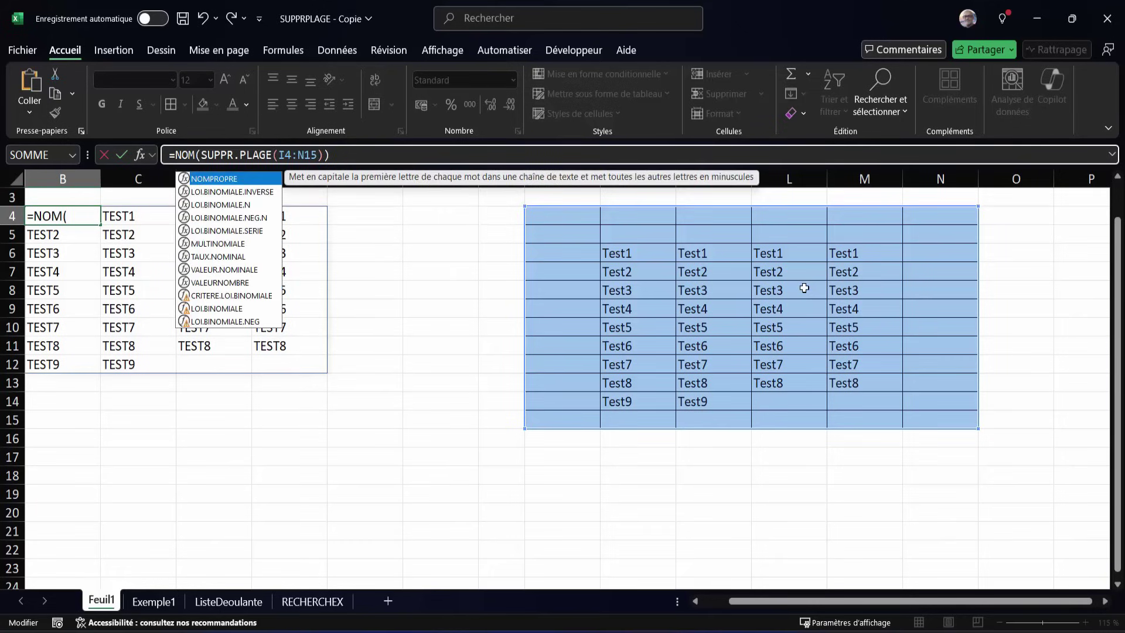
double_click(218, 179)
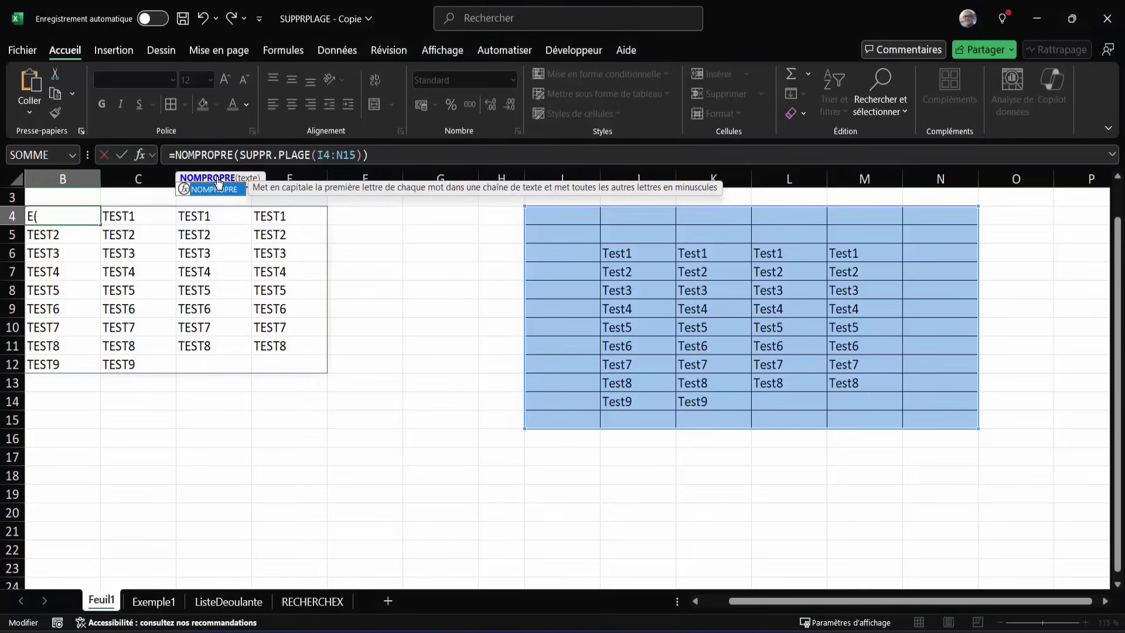
click(419, 156)
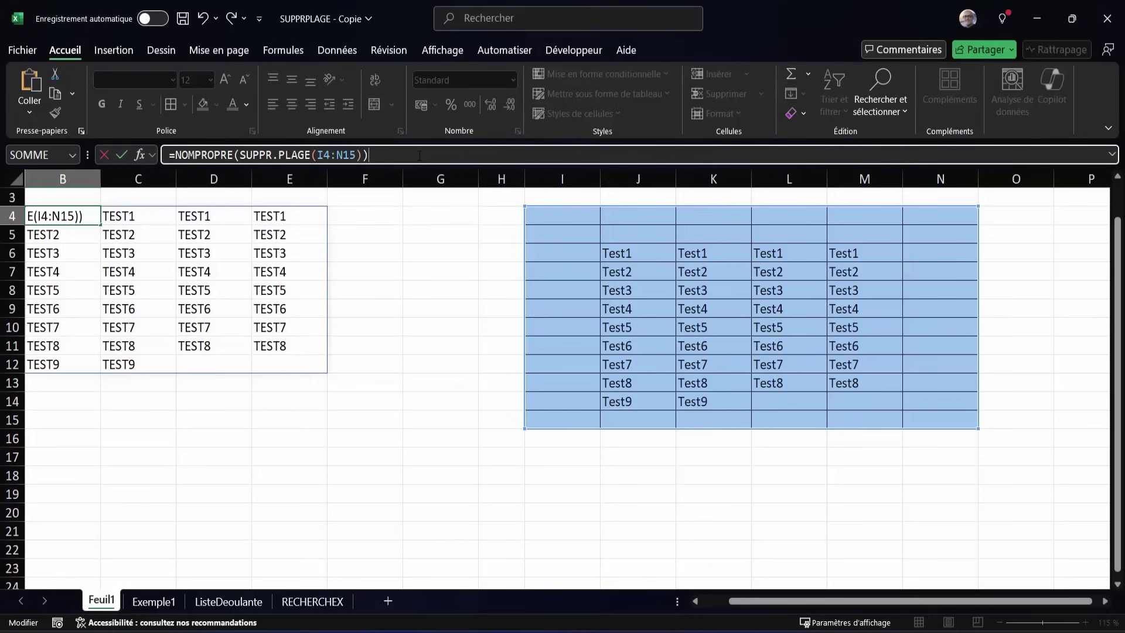
key(Return)
click(129, 217)
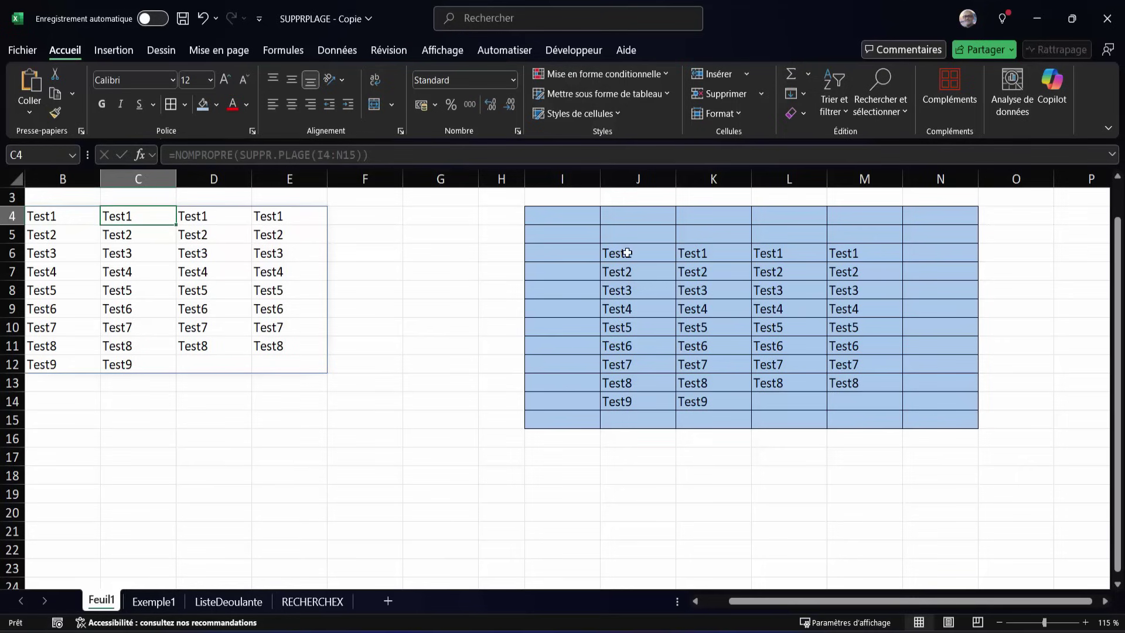
Enter Test9 in L14 and confirm it appears in the spilled list at D12.
click(580, 215)
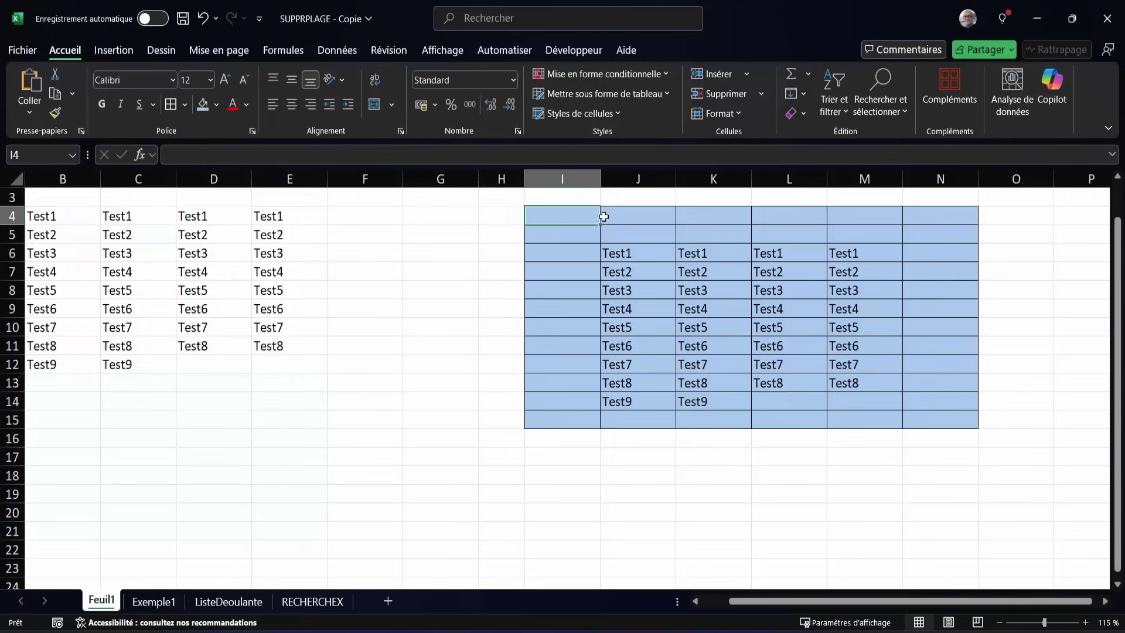
click(798, 400)
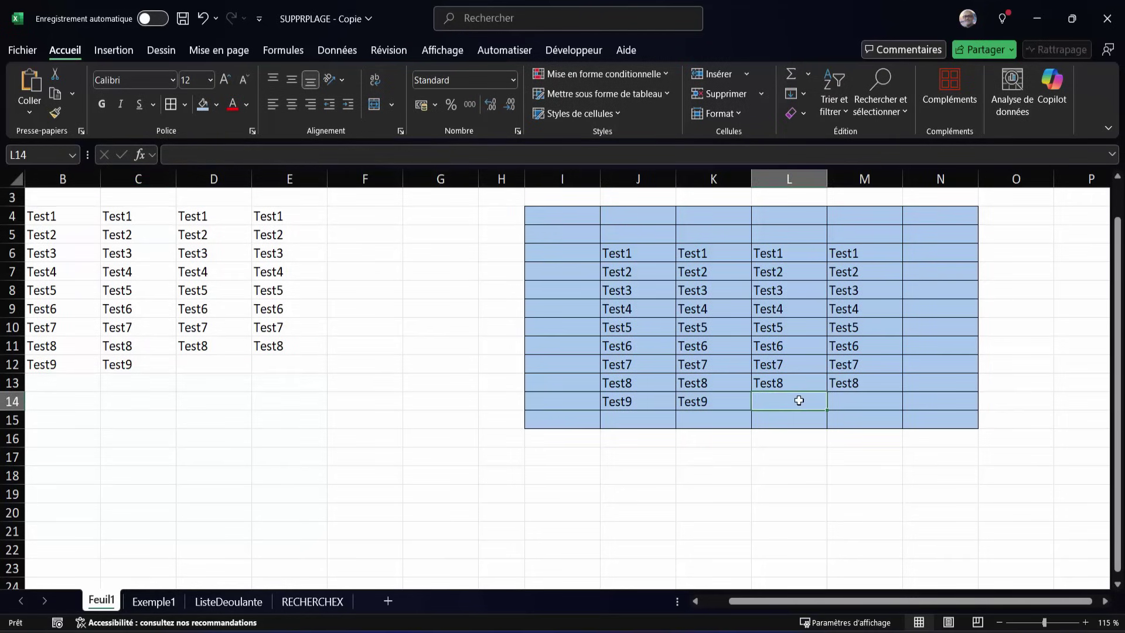
text(Test9)
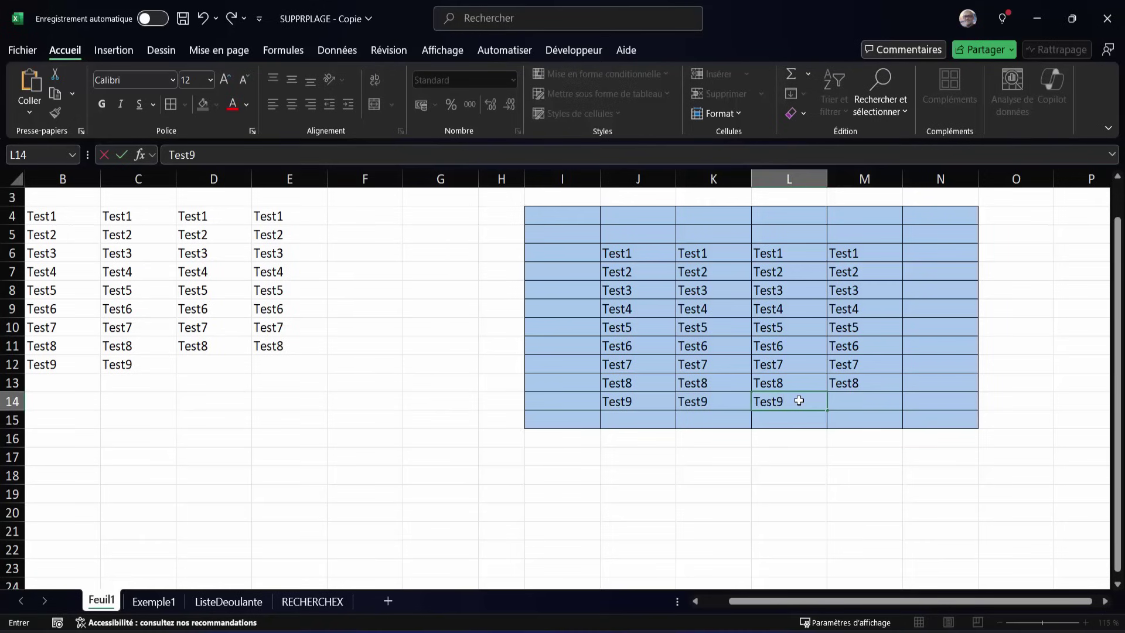
key(Return)
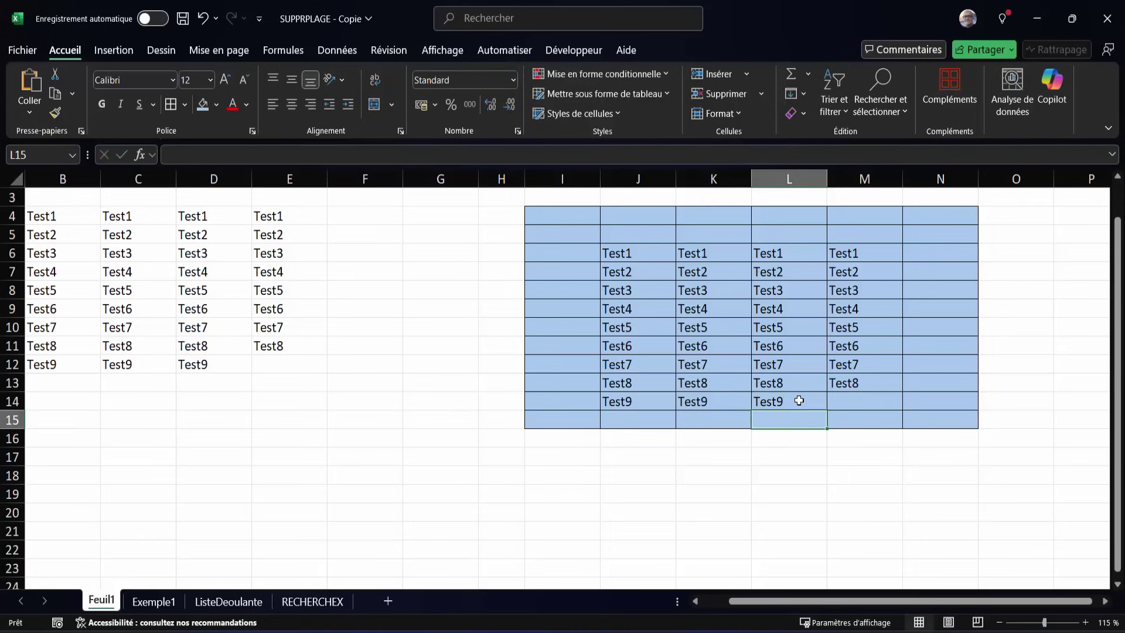
click(195, 366)
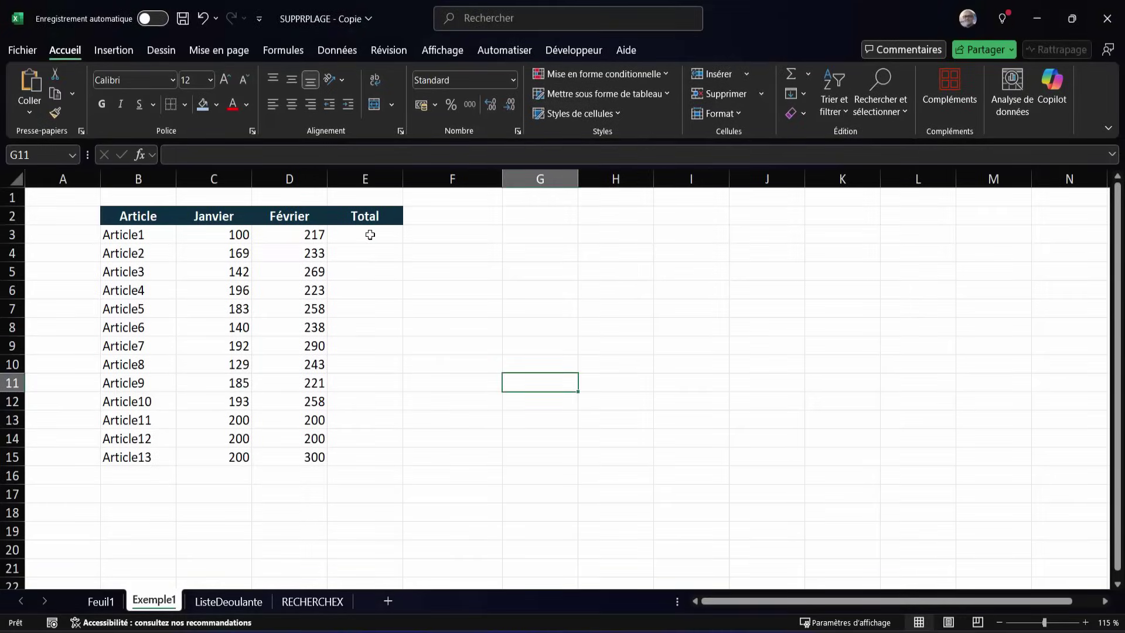
click(370, 234)
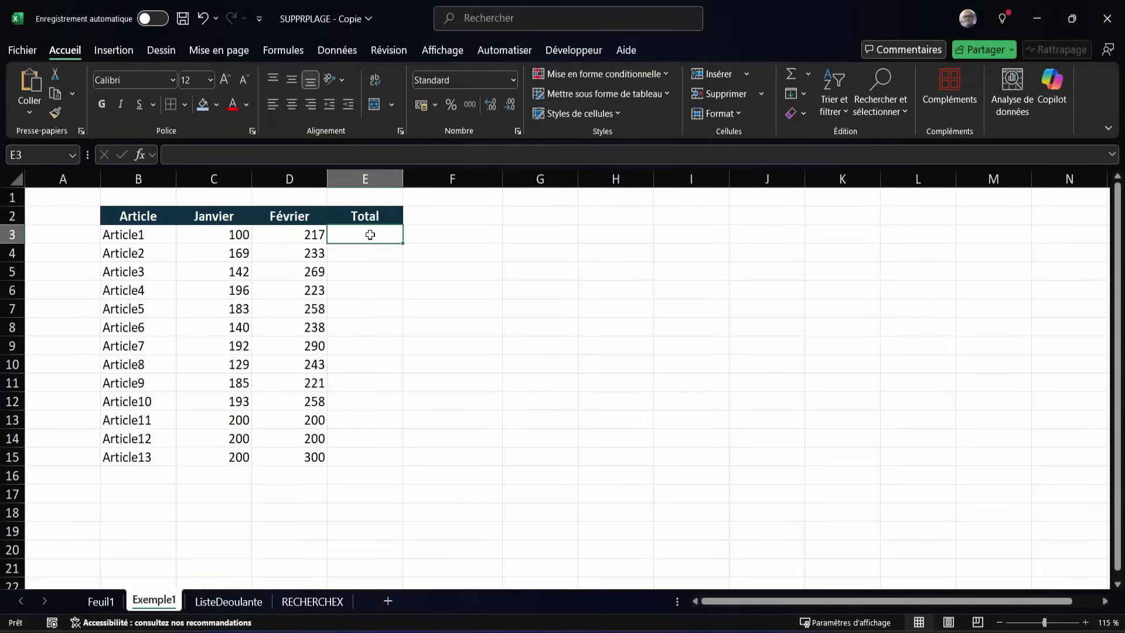
click(235, 236)
click(309, 240)
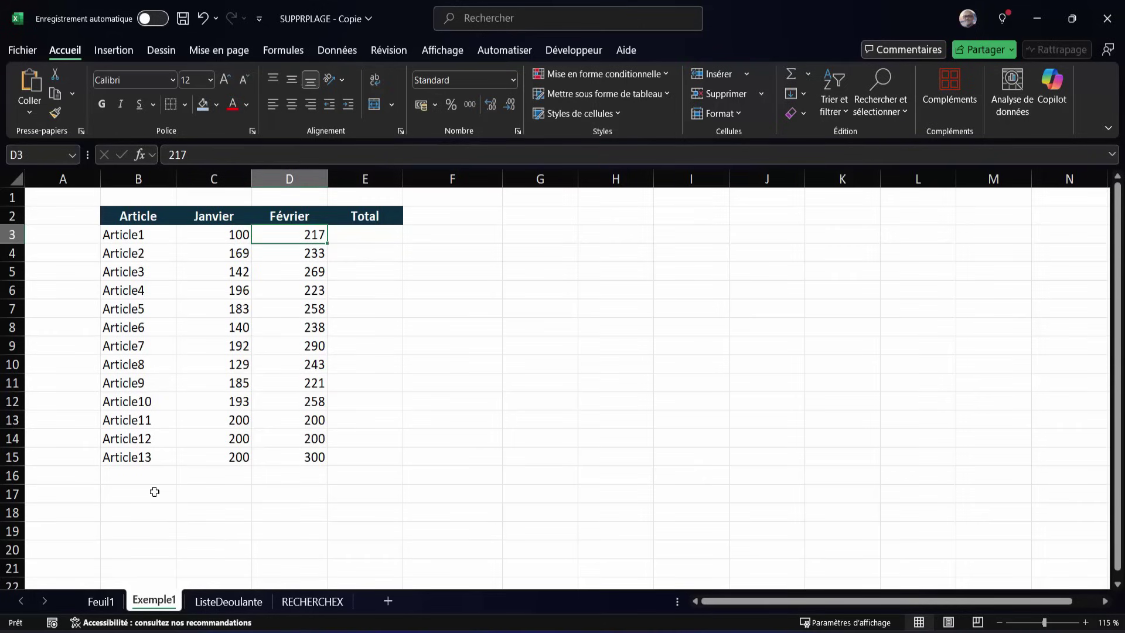
click(372, 239)
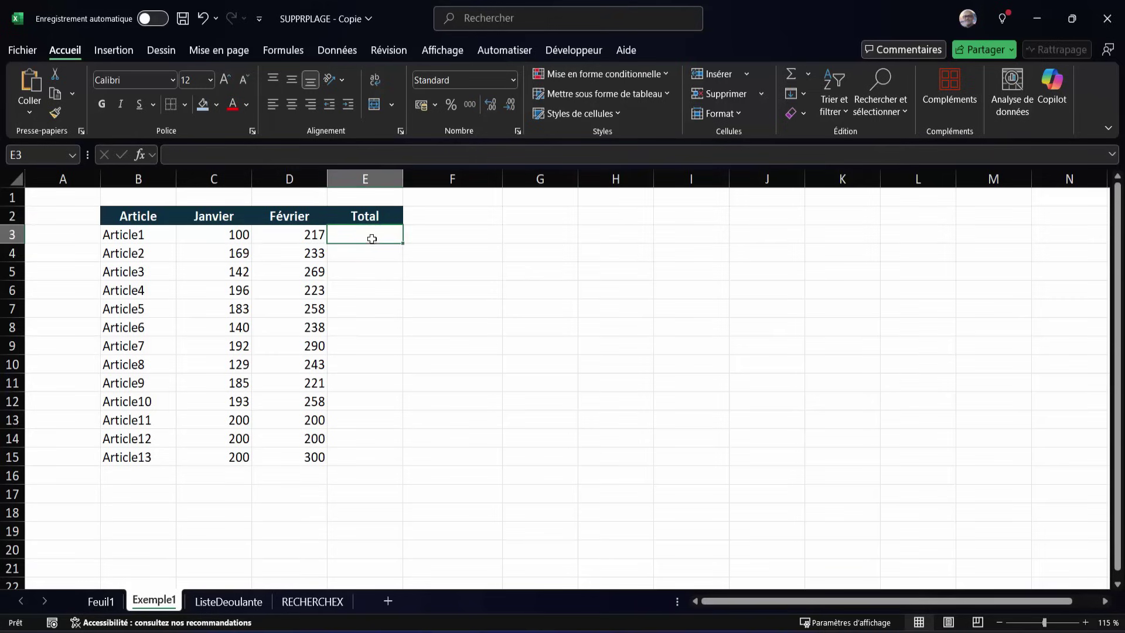
text(=)
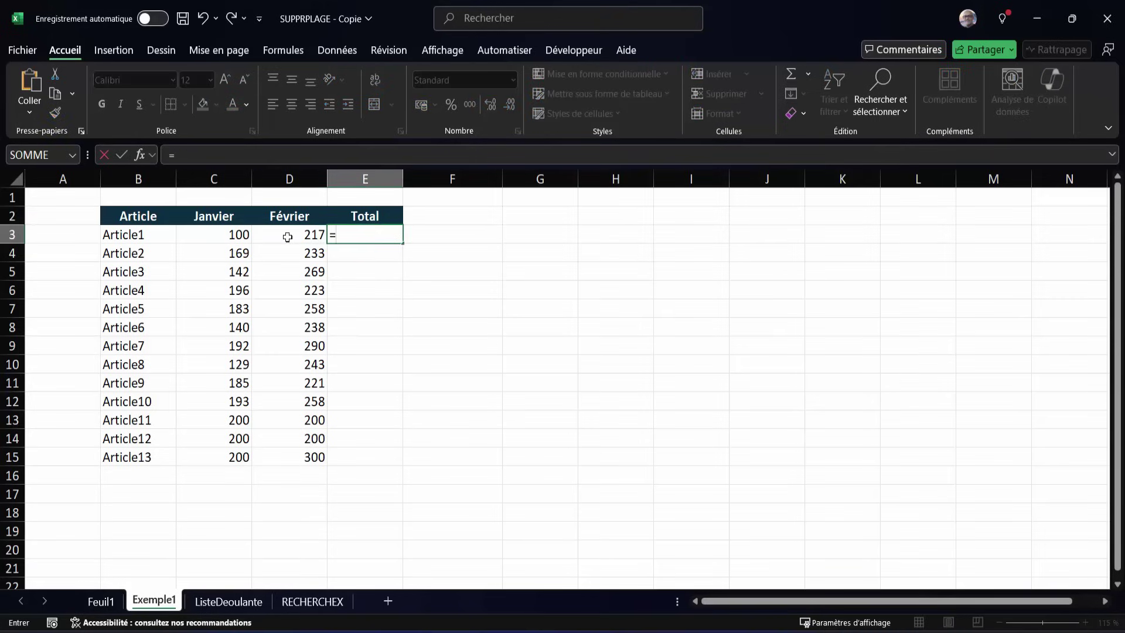
click(241, 236)
text(+)
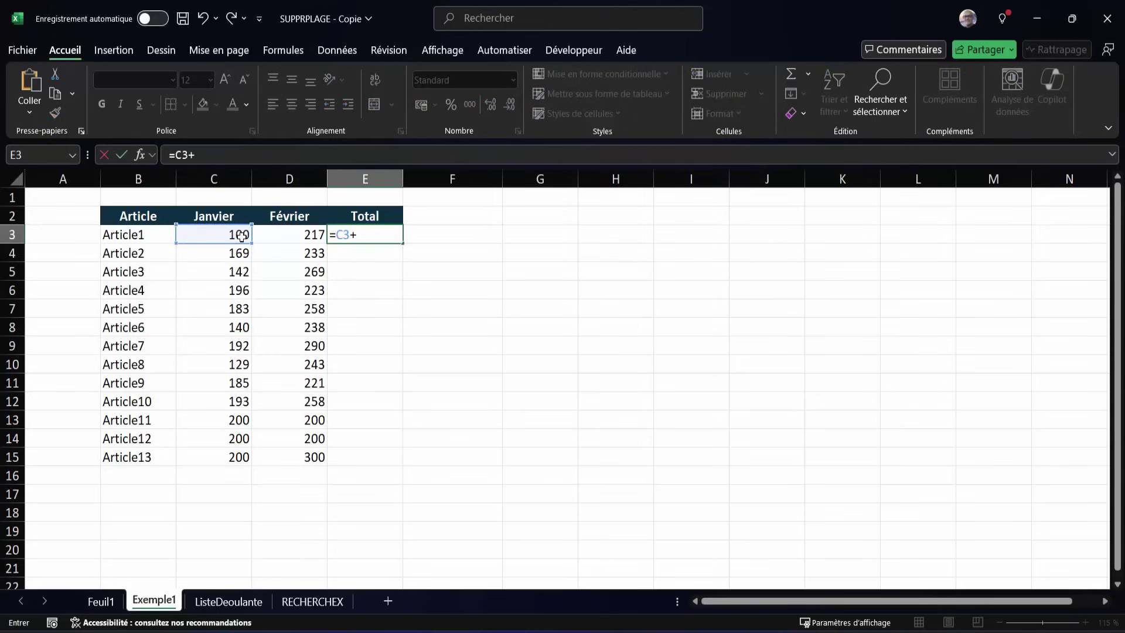
click(289, 235)
key(ctrl+Return)
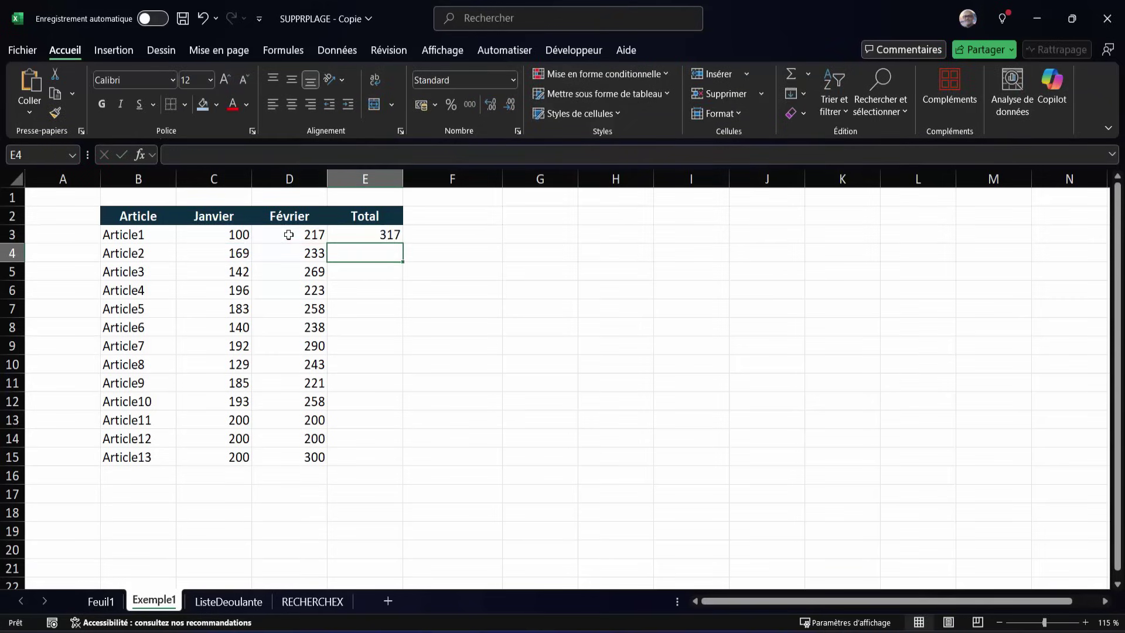
drag(405, 245, 388, 575)
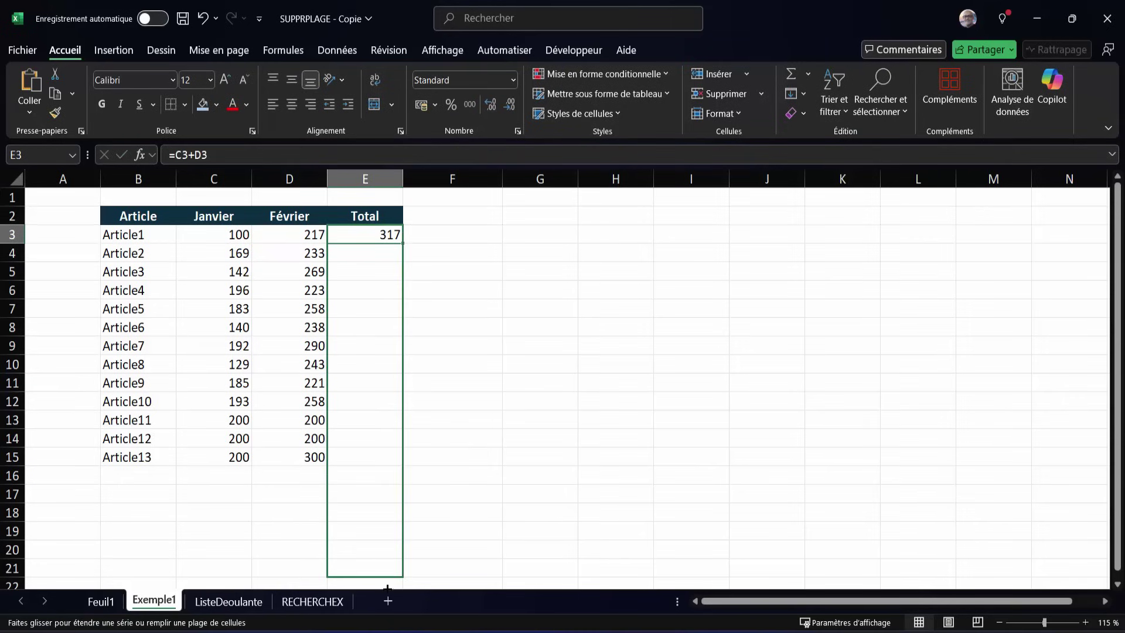
drag(388, 588, 385, 557)
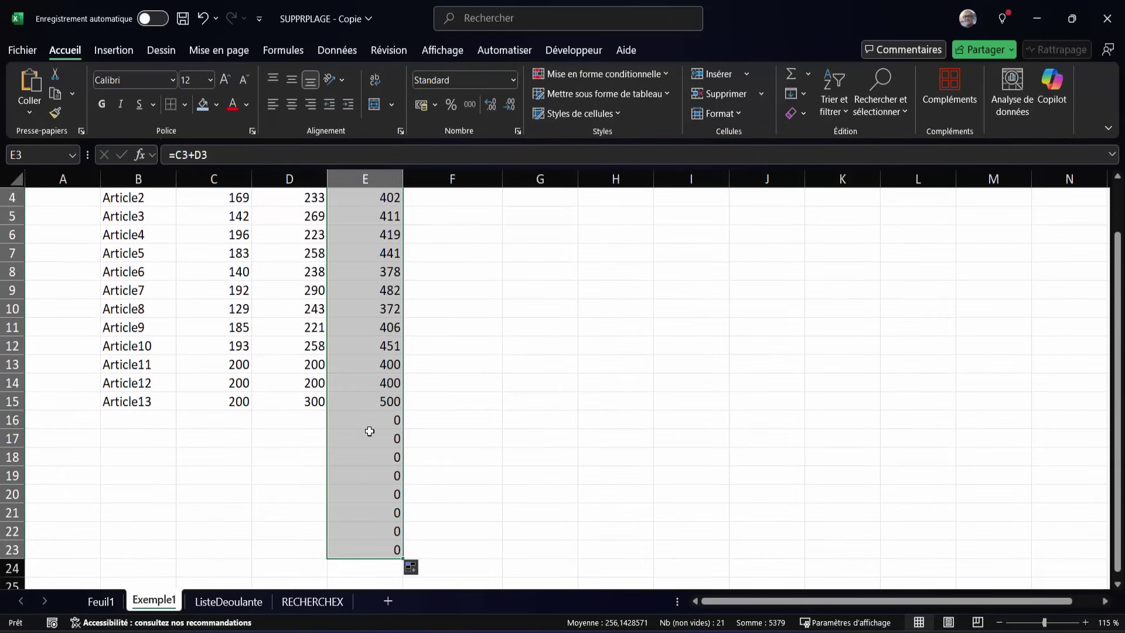
click(173, 403)
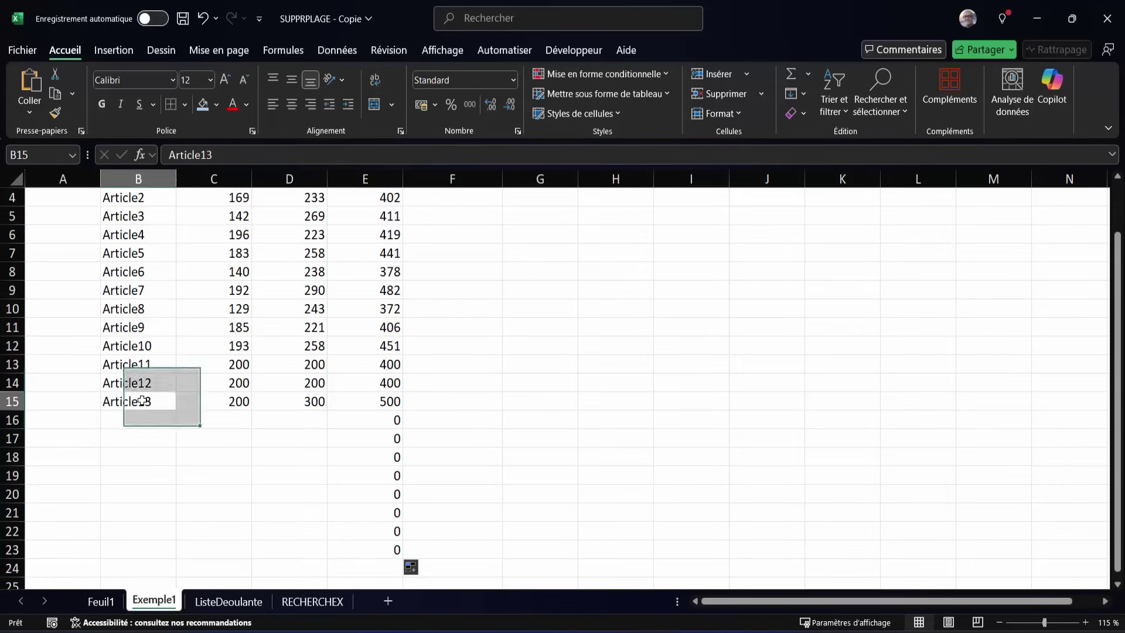
click(367, 421)
click(381, 455)
scroll(380, 455, up, 1)
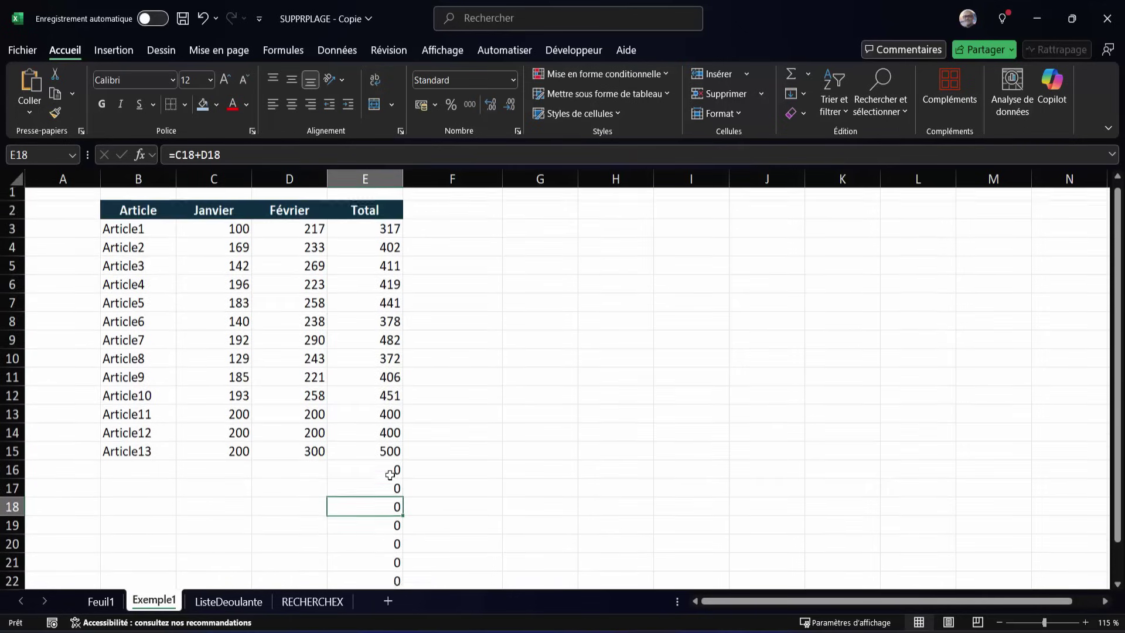
mouse_move(371, 234)
mouse_down()
mouse_move(374, 578)
mouse_move(379, 554)
mouse_up()
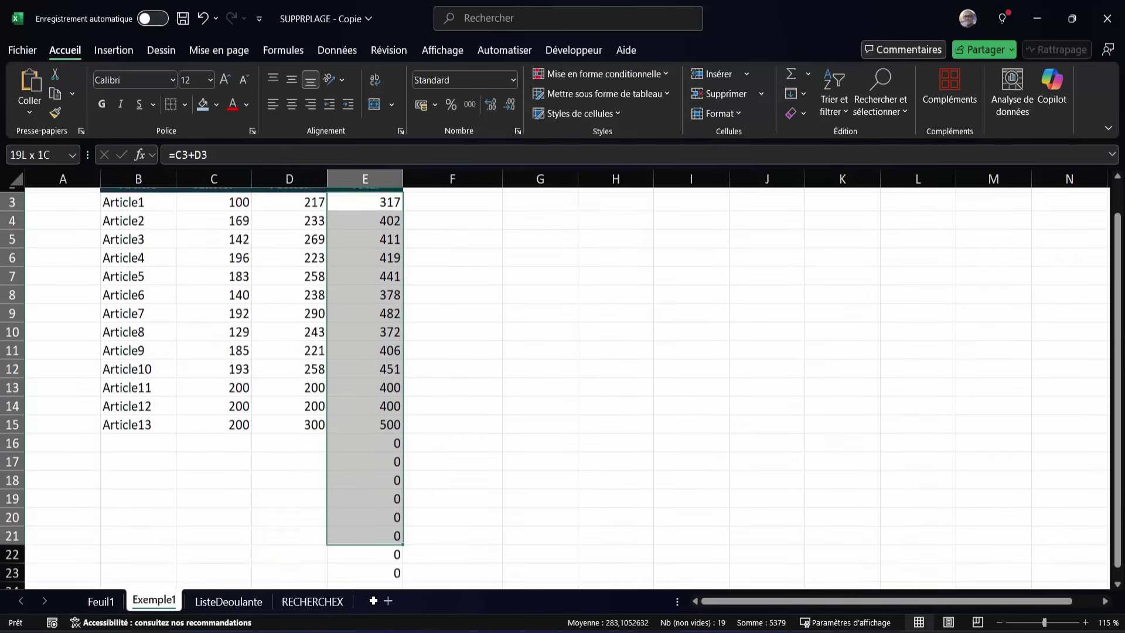
key(Delete)
scroll(410, 500, up, 1)
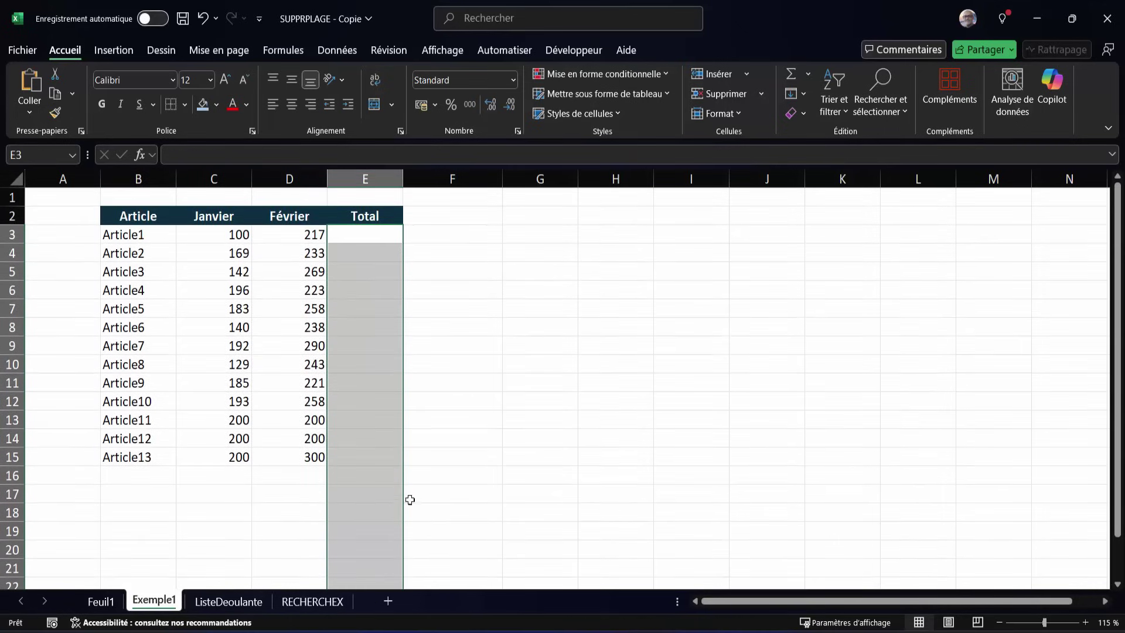
click(361, 234)
text(=)
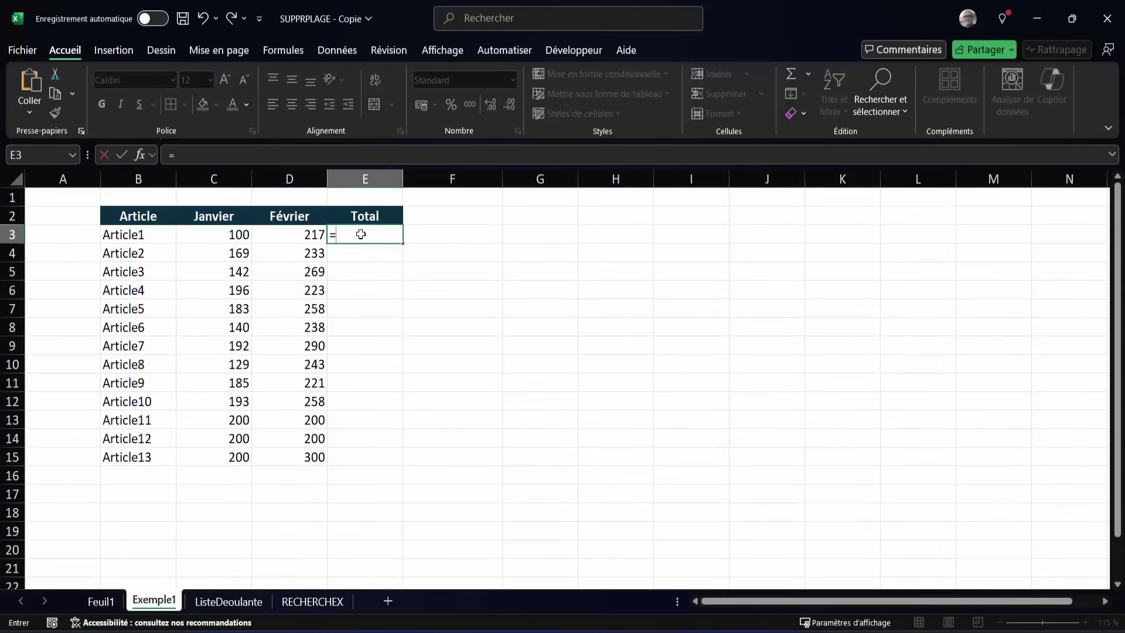
text(somme()
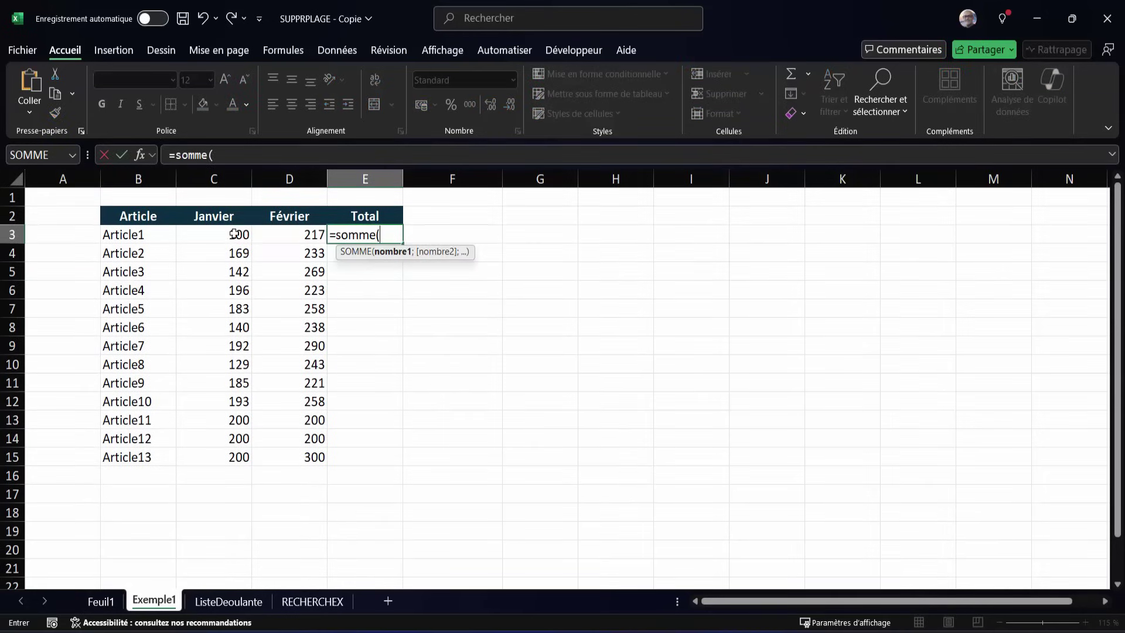
drag(234, 234, 314, 239)
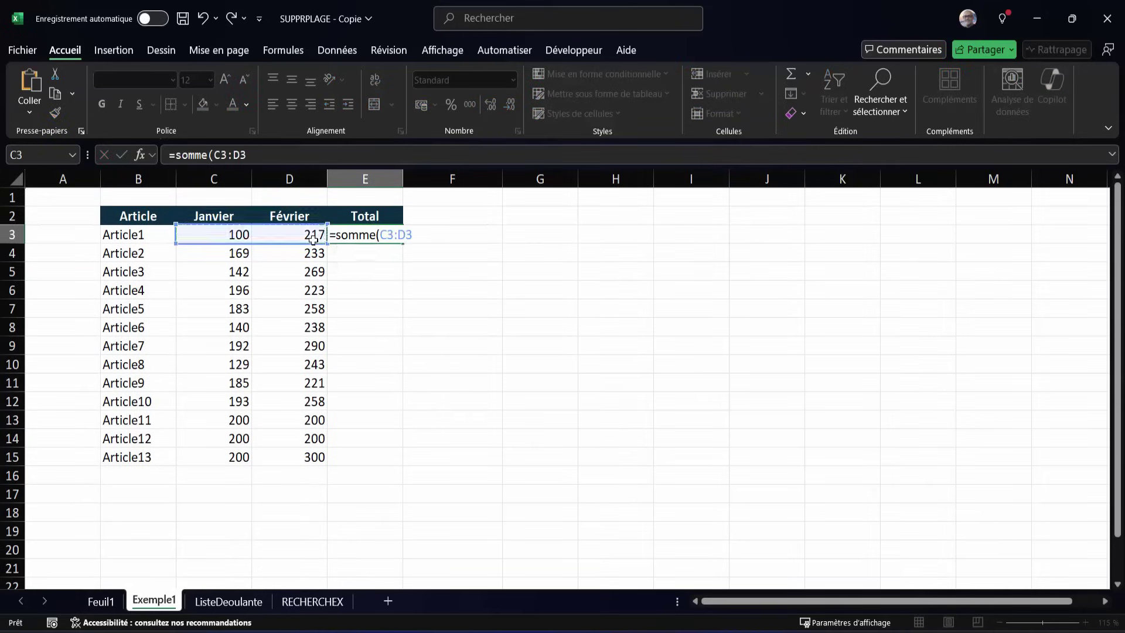
key(Return)
click(368, 233)
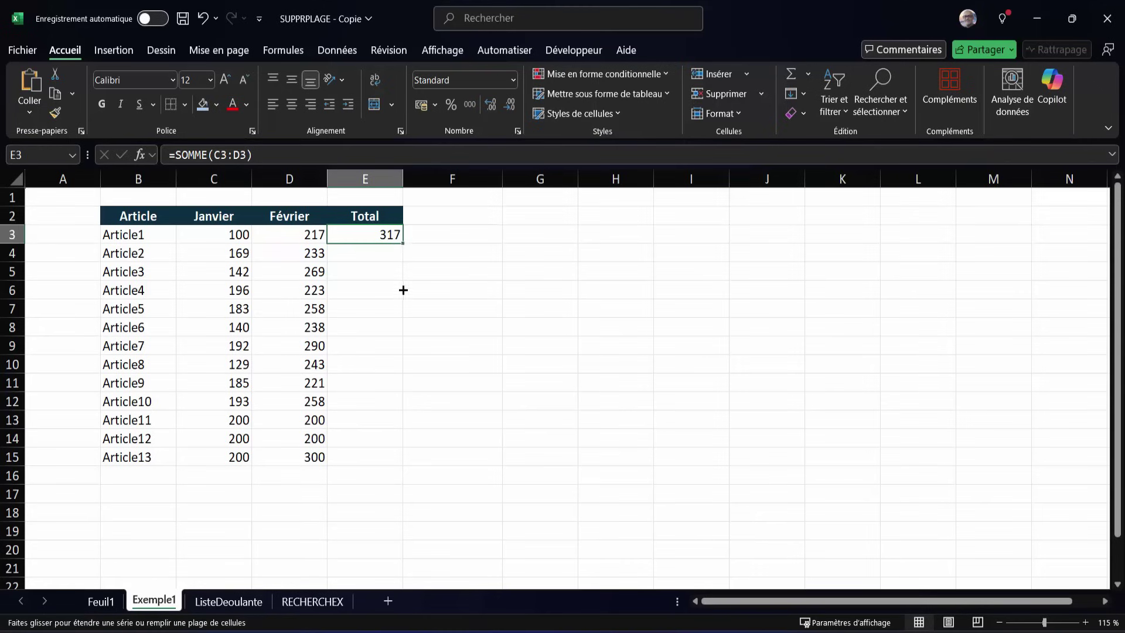
drag(403, 290, 387, 556)
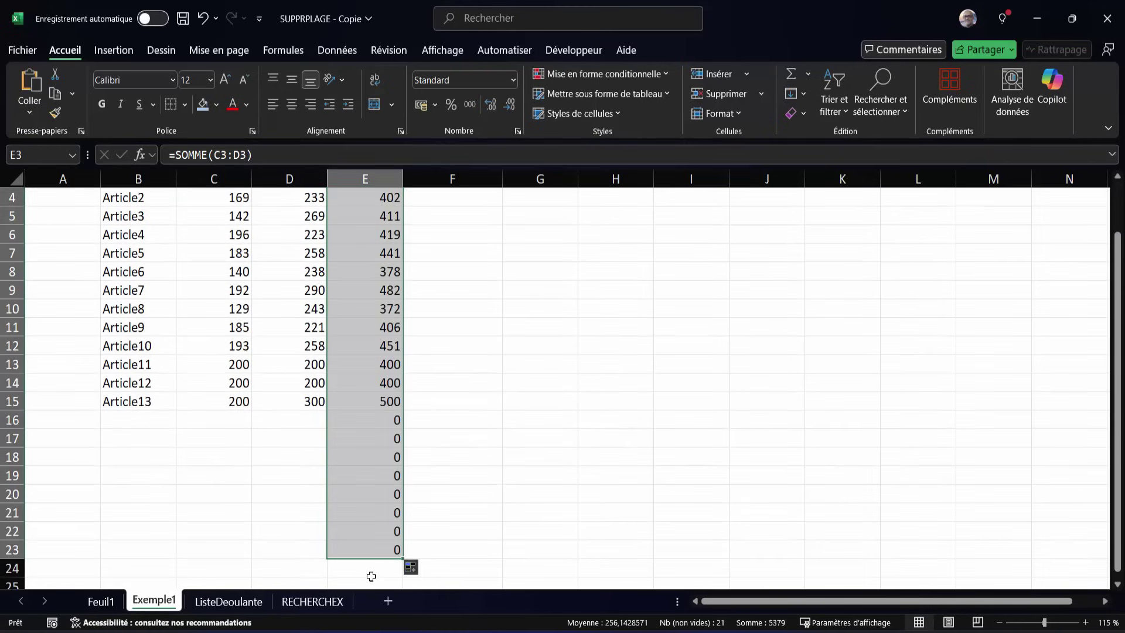
click(377, 455)
click(378, 427)
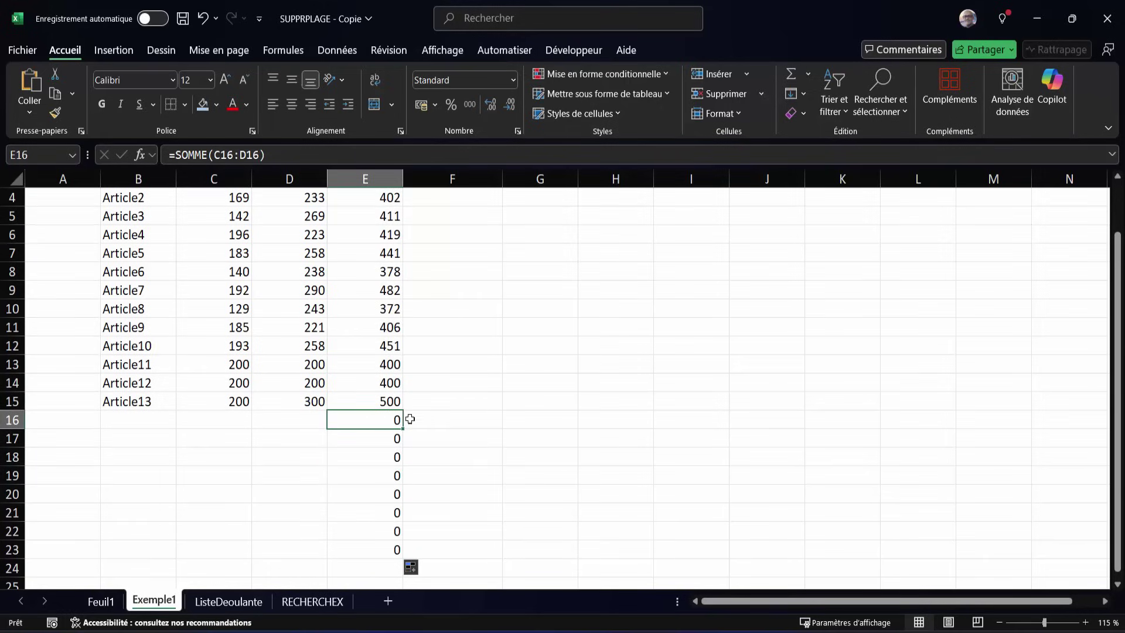
scroll(681, 334, up, 1)
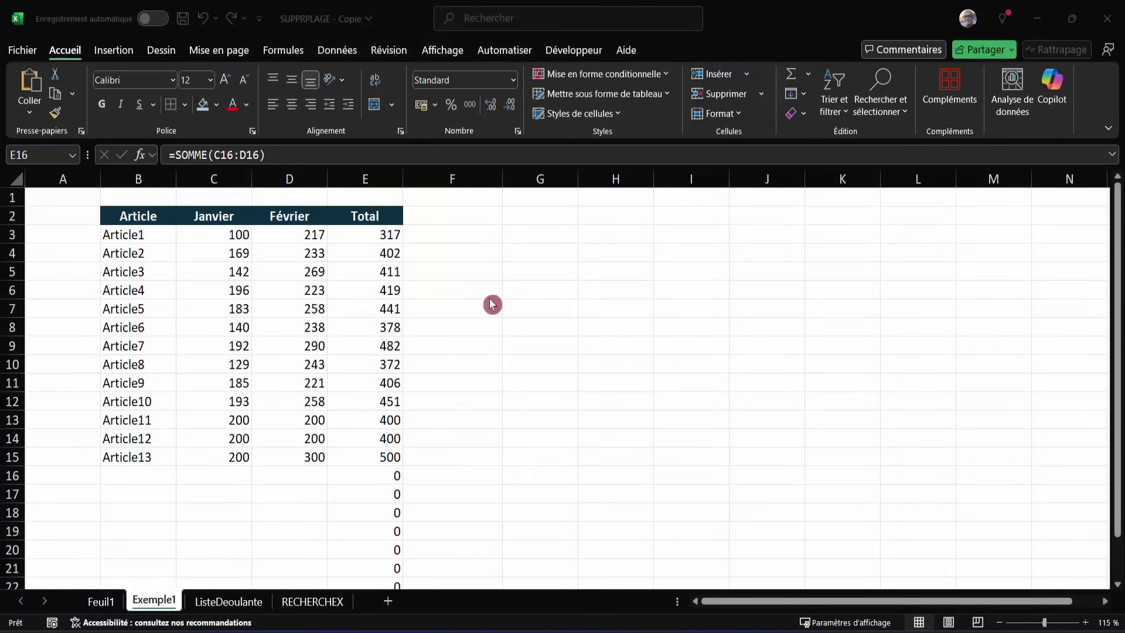
drag(383, 235, 375, 568)
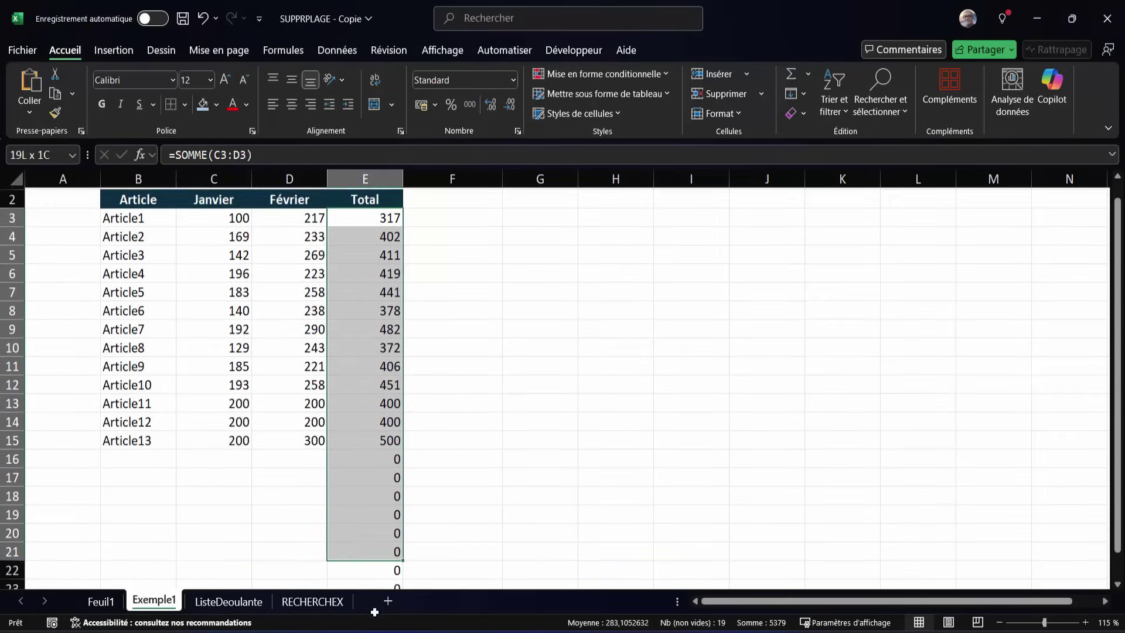
key(Delete)
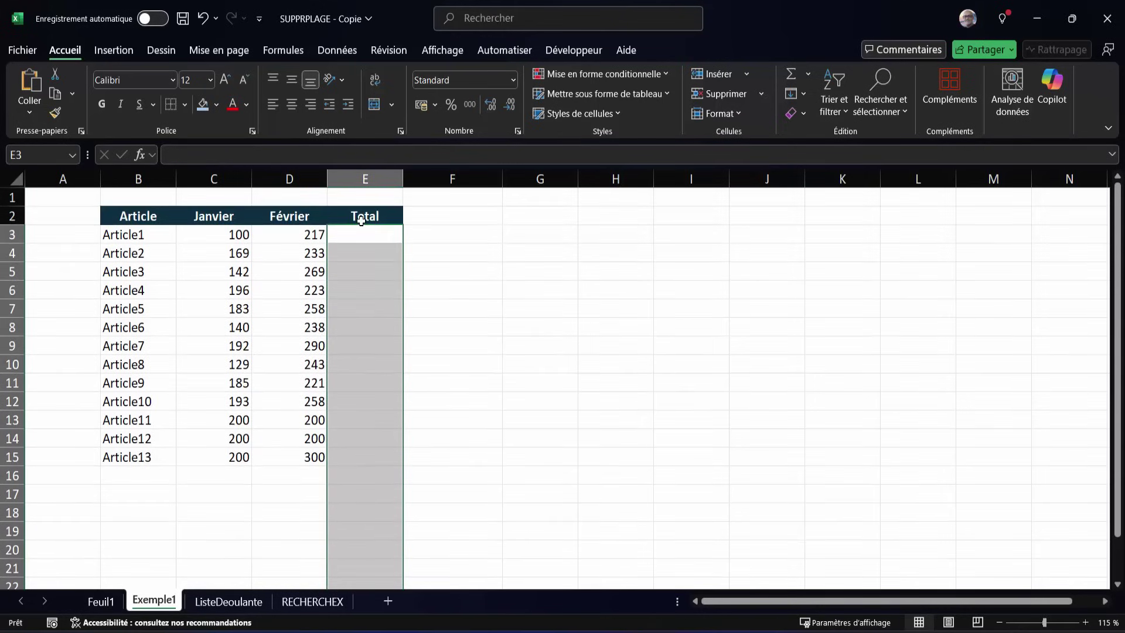
click(363, 237)
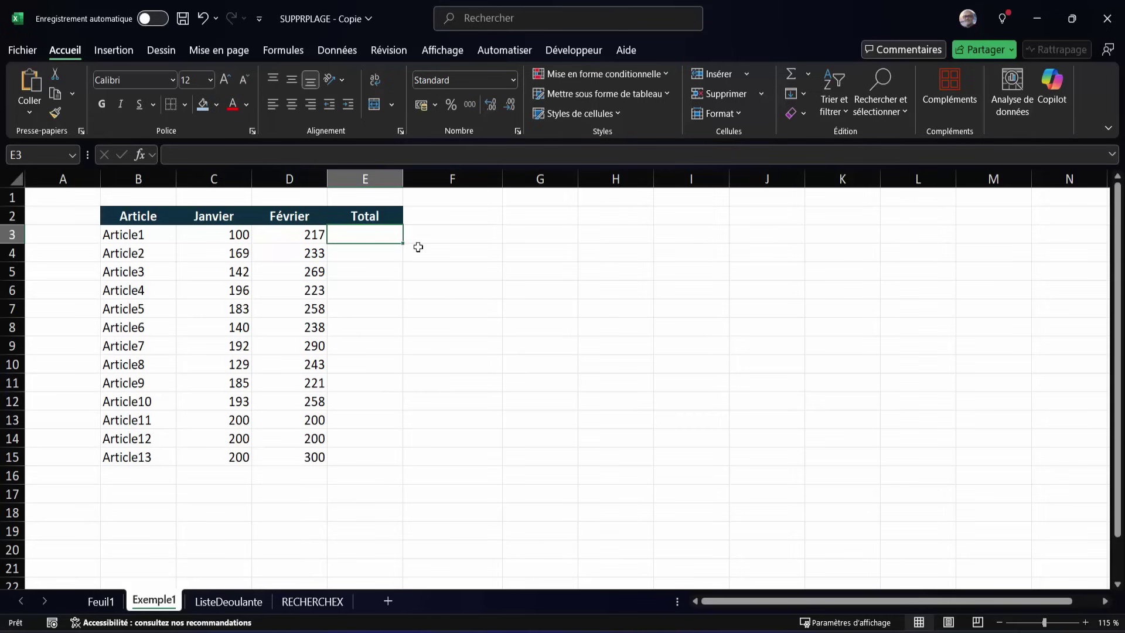
Enter =SUPPR.PLAGE(C3:C22)+SUPPR.PLAGE(D3:D22) in E3, spilling totals only through E15.
text(=su)
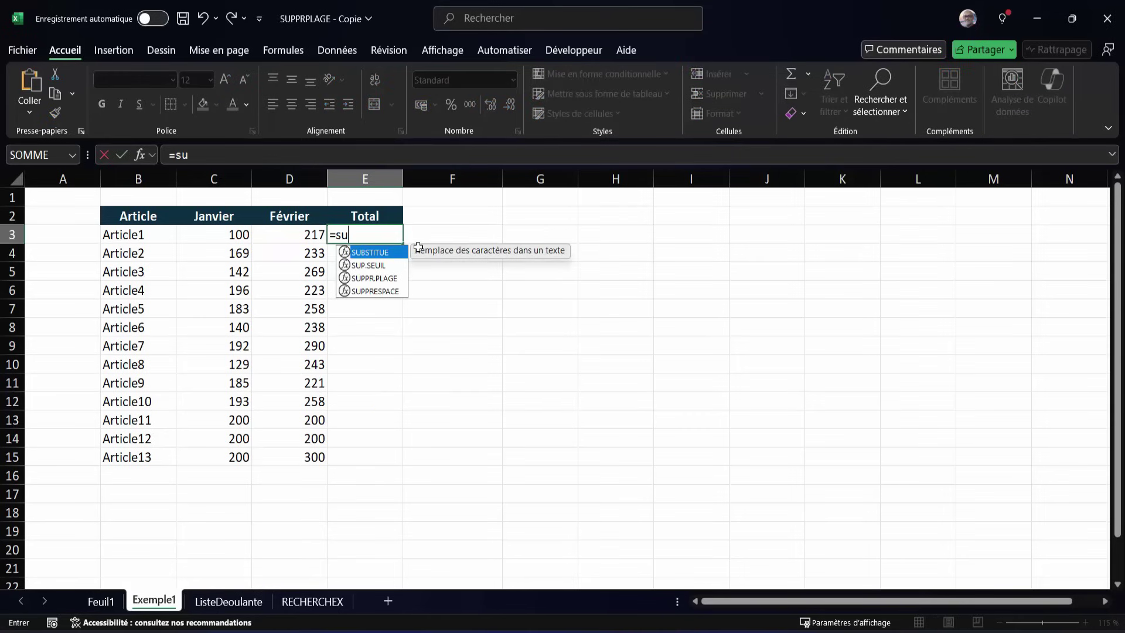
text(p)
double_click(375, 265)
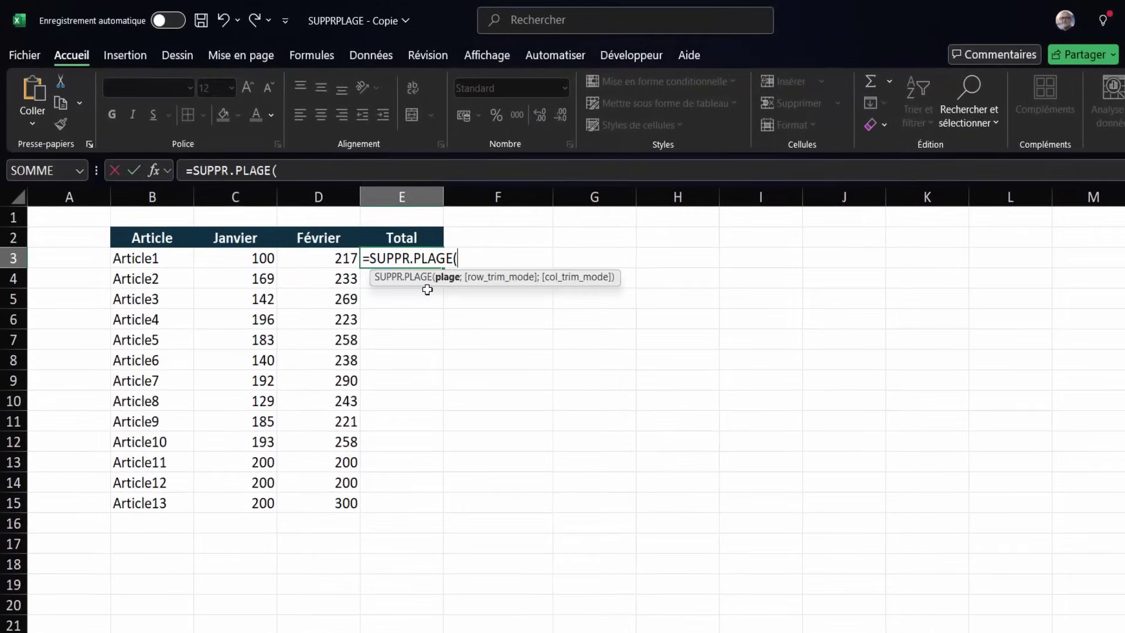
drag(263, 258, 238, 629)
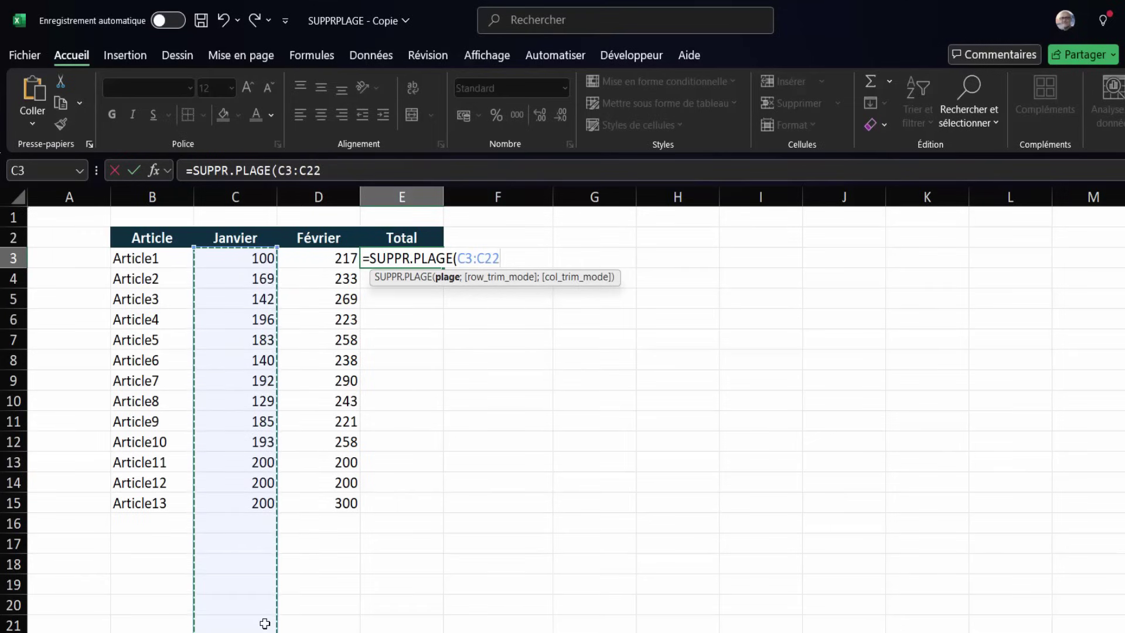
text()+supp)
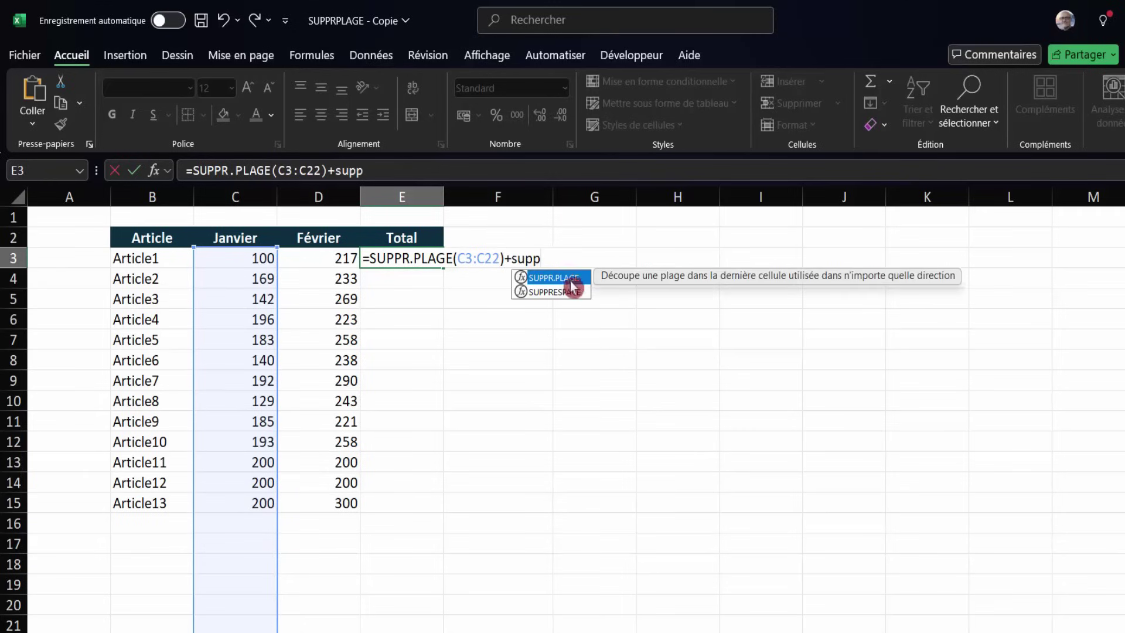
double_click(571, 280)
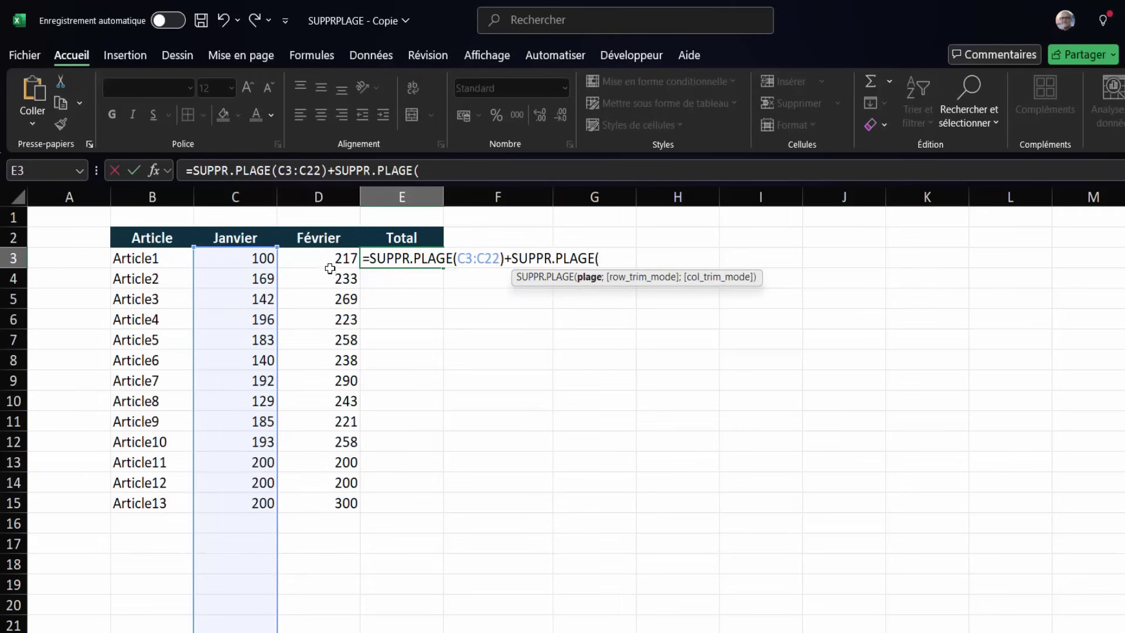
mouse_move(330, 268)
mouse_down()
mouse_move(324, 605)
mouse_move(322, 592)
mouse_up()
scroll(533, 457, up, 1)
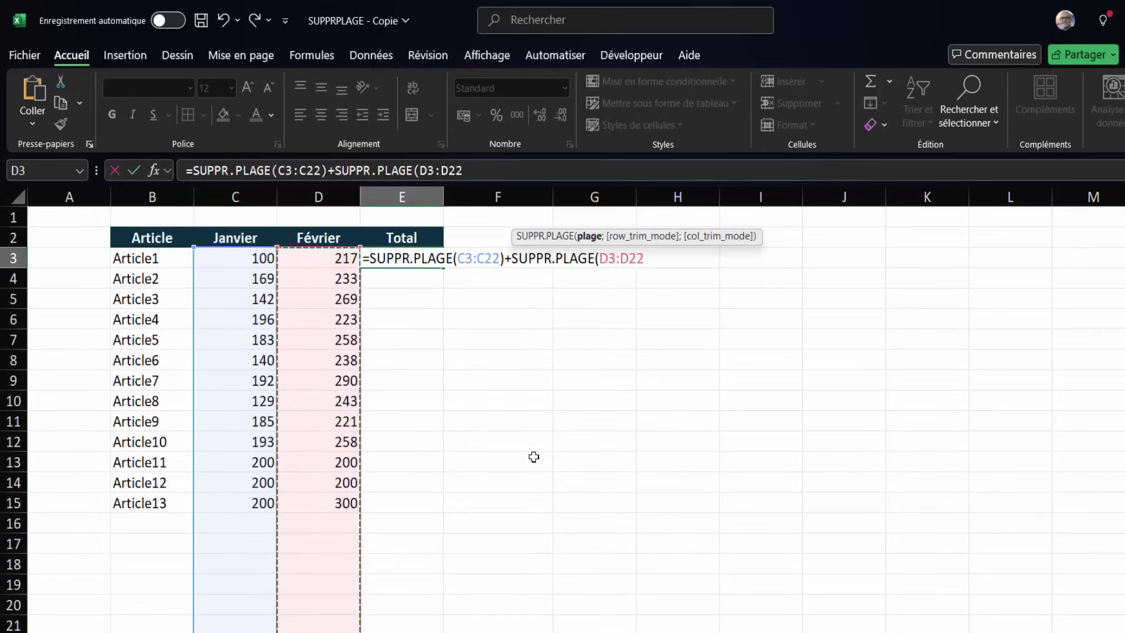
text())
key(Return)
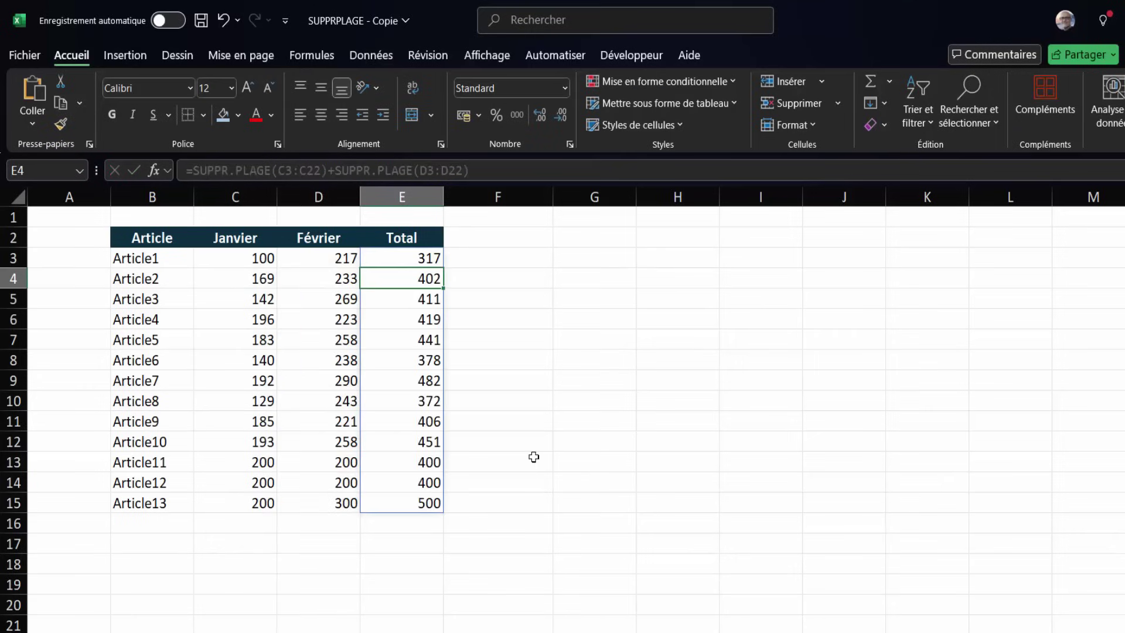
click(417, 526)
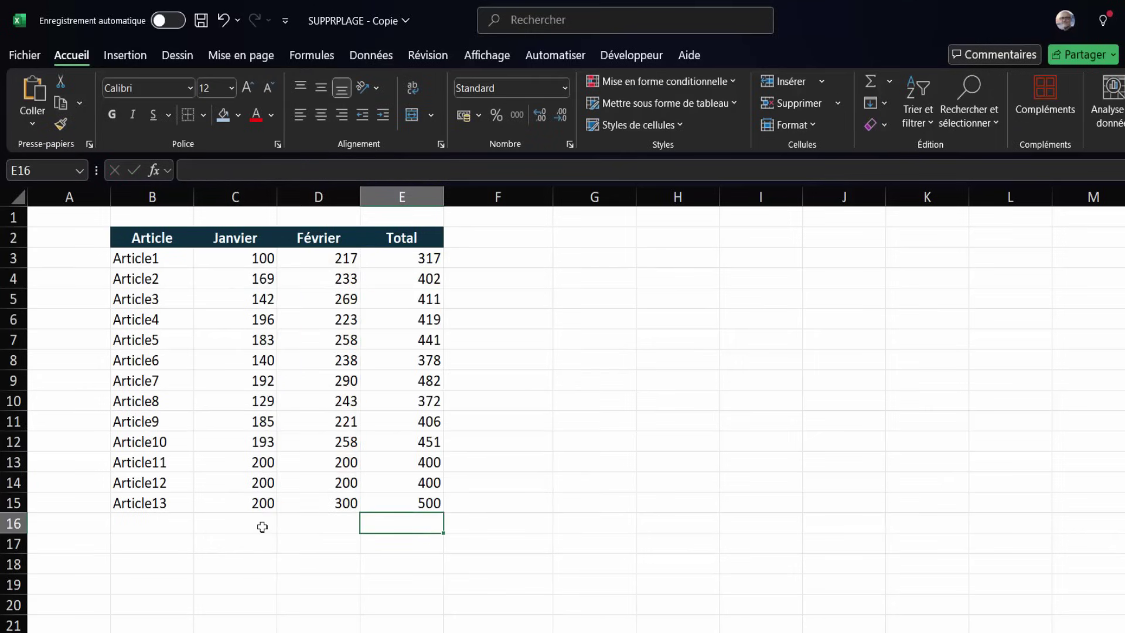
click(262, 527)
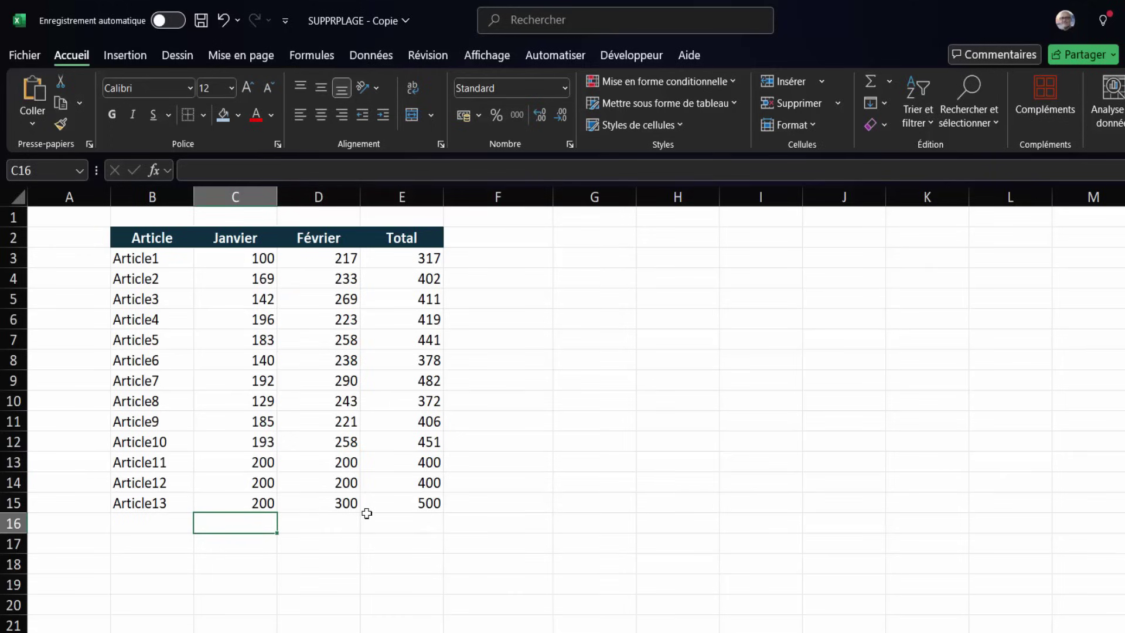
Add a row with 200 in C16 and 500 in D16, and check that E16 totals 700.
text(2)
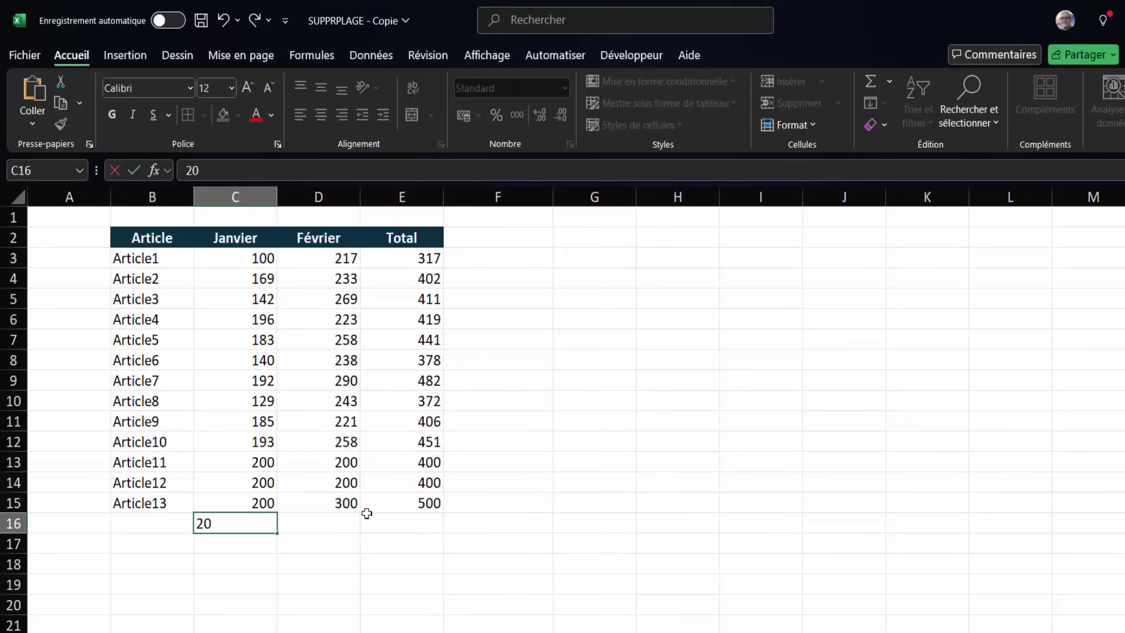
text(0)
key(Tab)
text(50)
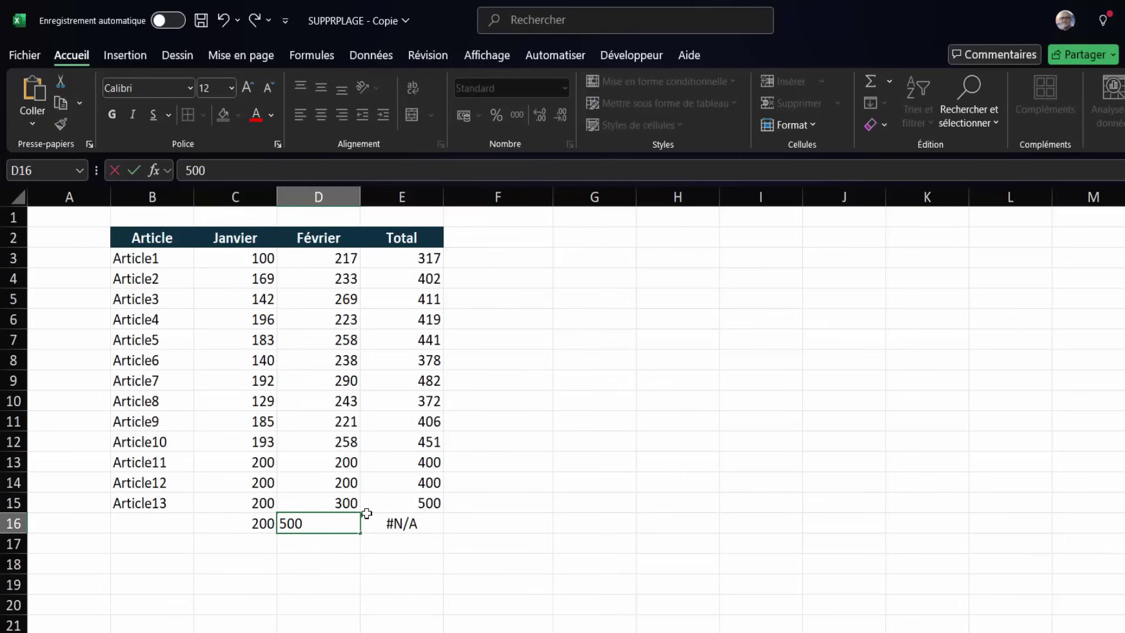
key(Return)
click(419, 522)
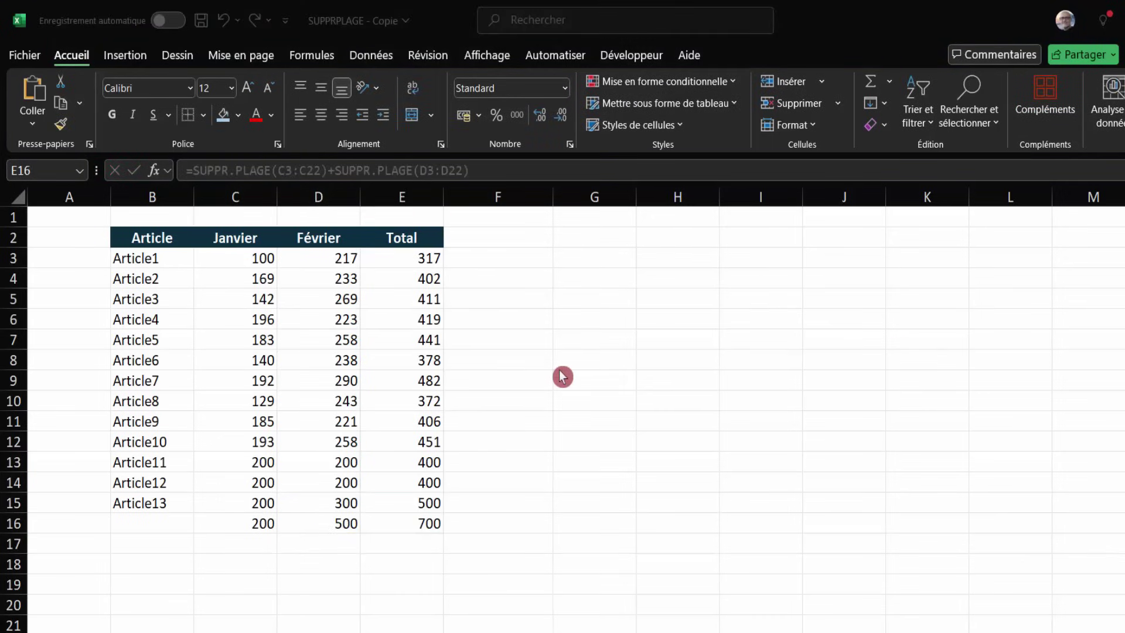
click(498, 265)
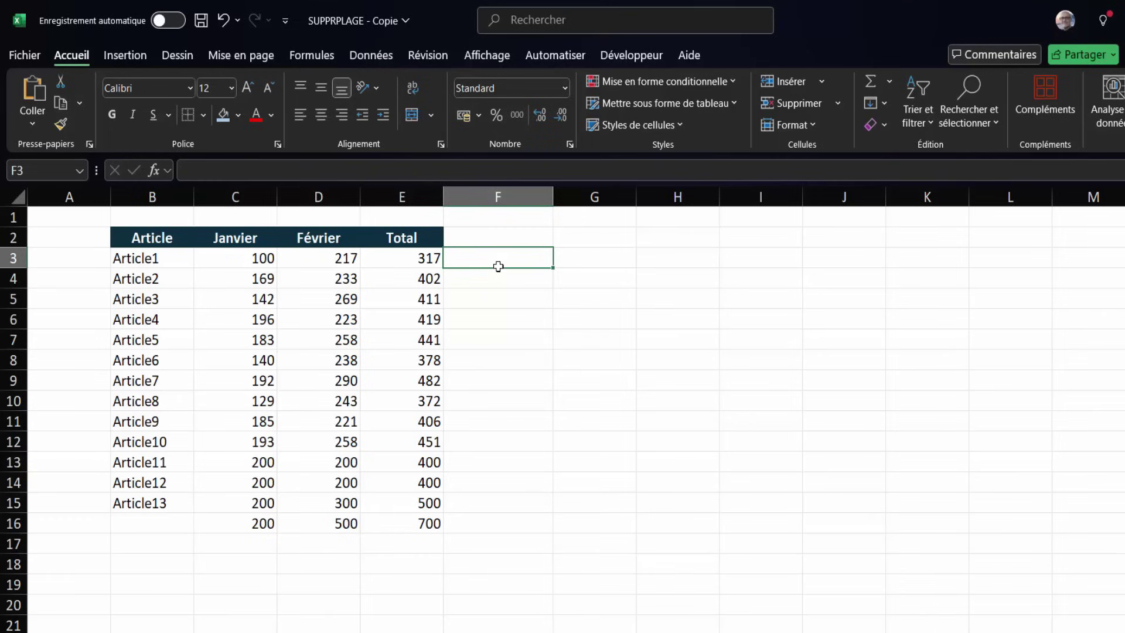
Enter =C3:C22+D3:D22 in F3, which spills trailing zeros below the data.
text(=)
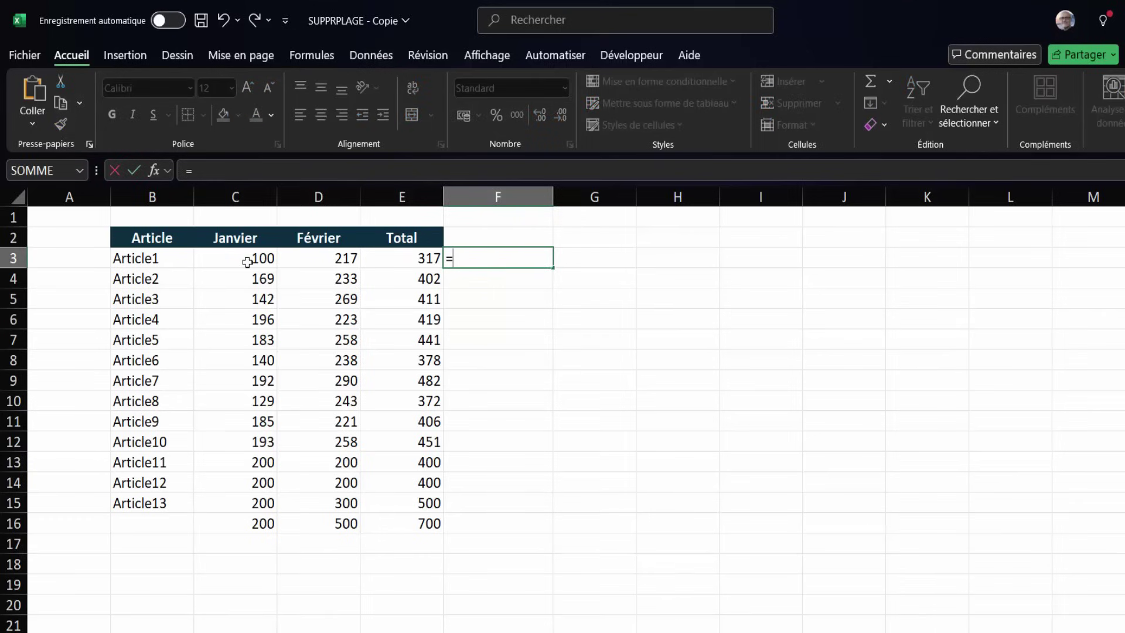
drag(247, 262, 236, 632)
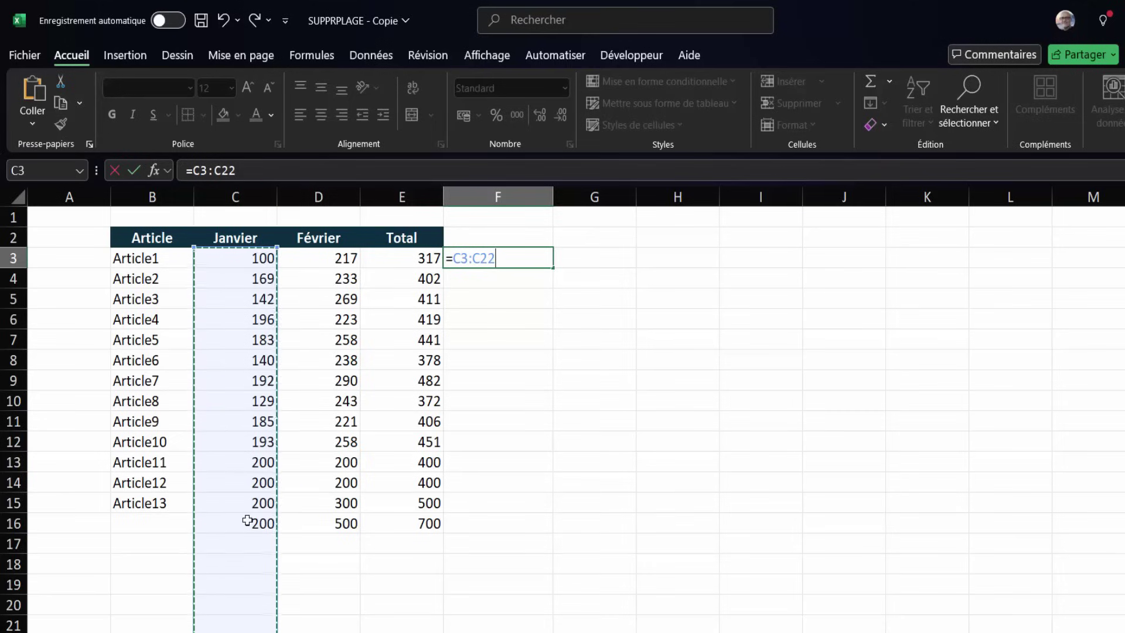
text(+)
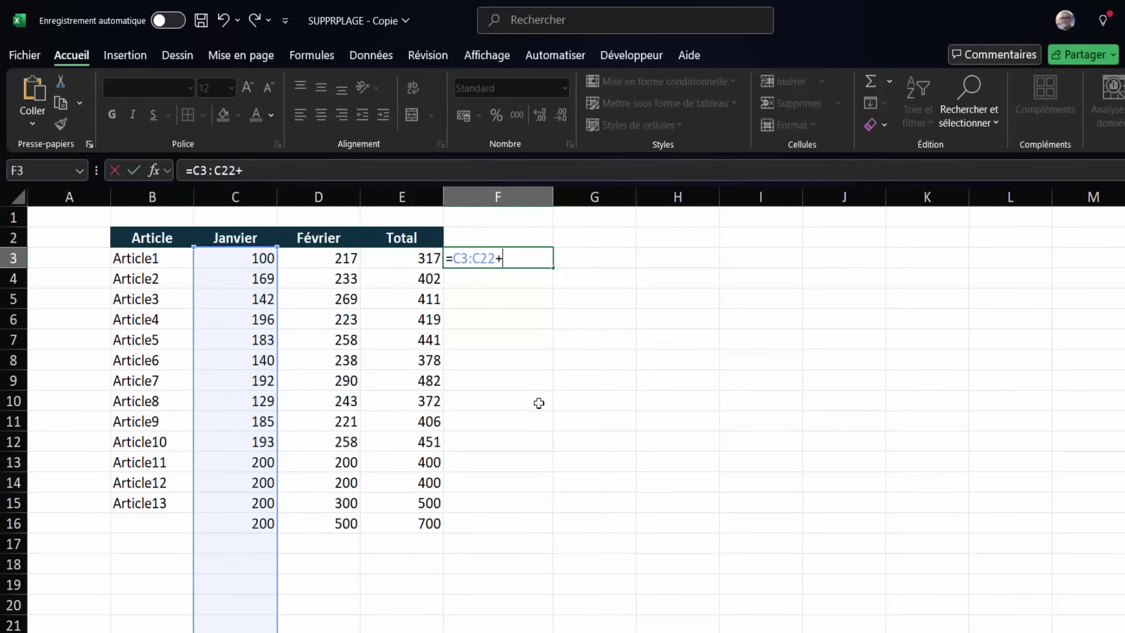
mouse_move(344, 261)
mouse_down()
mouse_move(354, 609)
mouse_move(328, 599)
mouse_up()
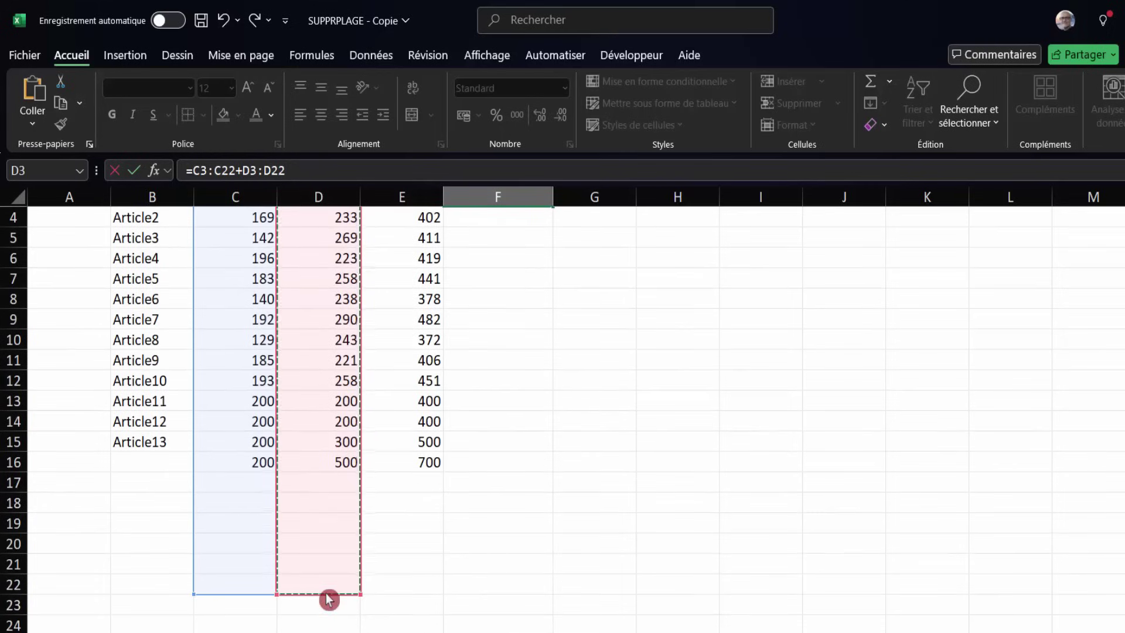
key(Return)
click(503, 487)
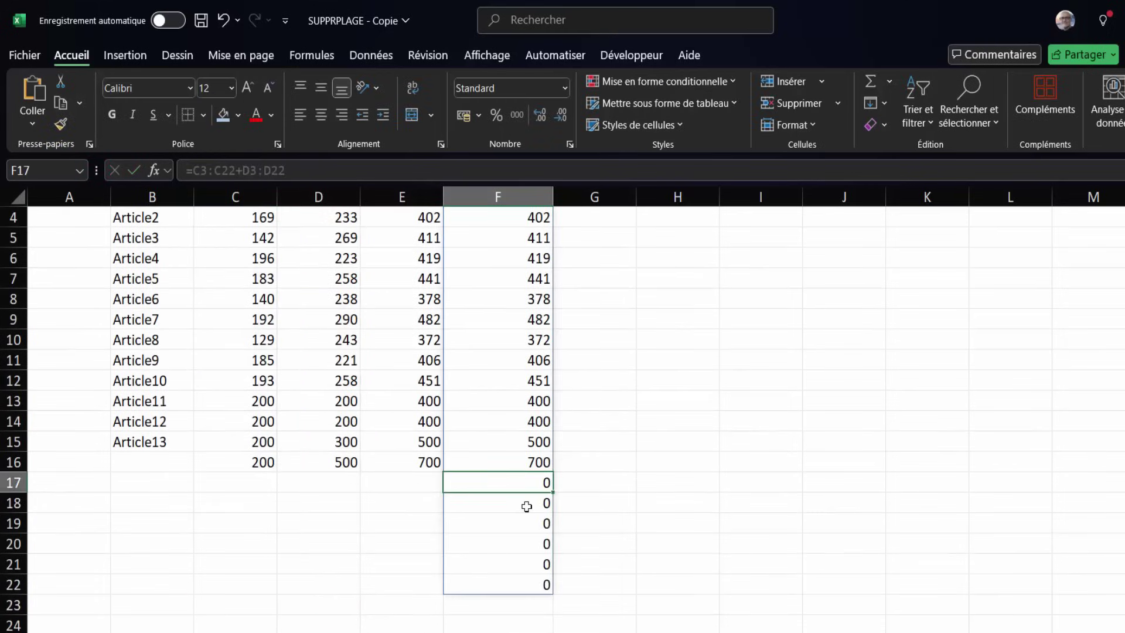
Edit F3's formula to the trimmed ranges =C3:.C22+D3:.D22.
scroll(528, 504, up, 1)
click(518, 261)
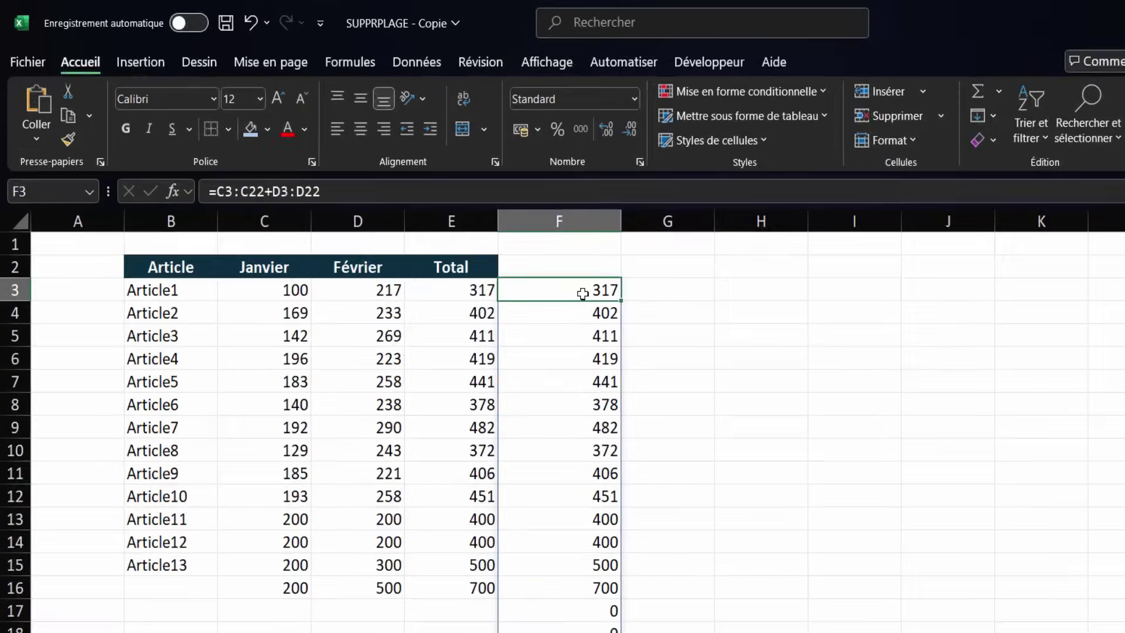
double_click(518, 262)
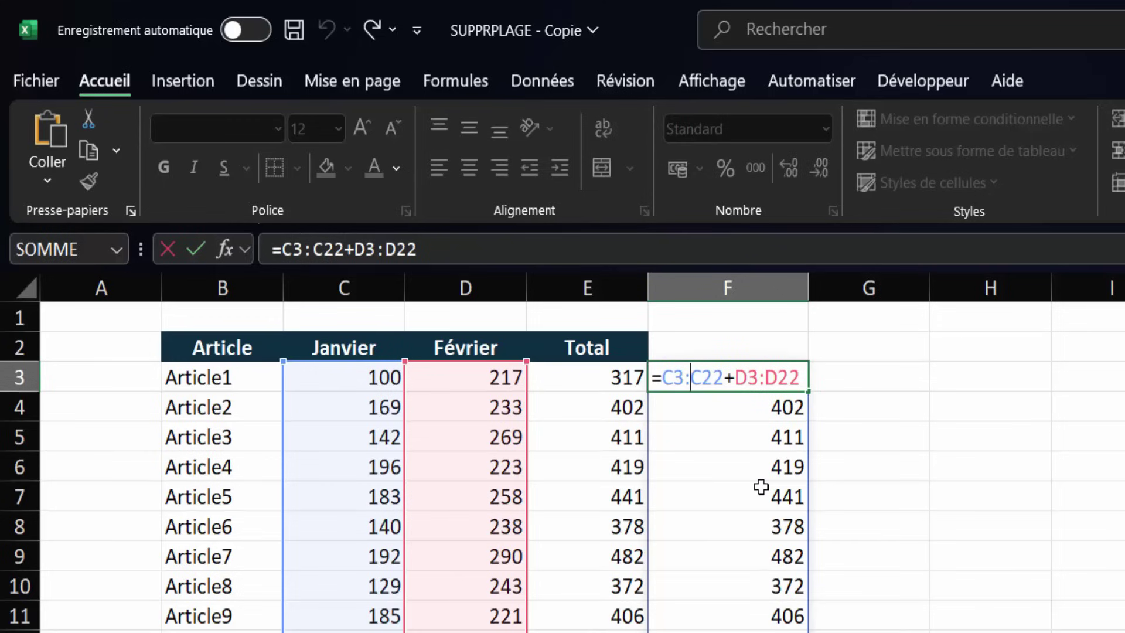
text(.)
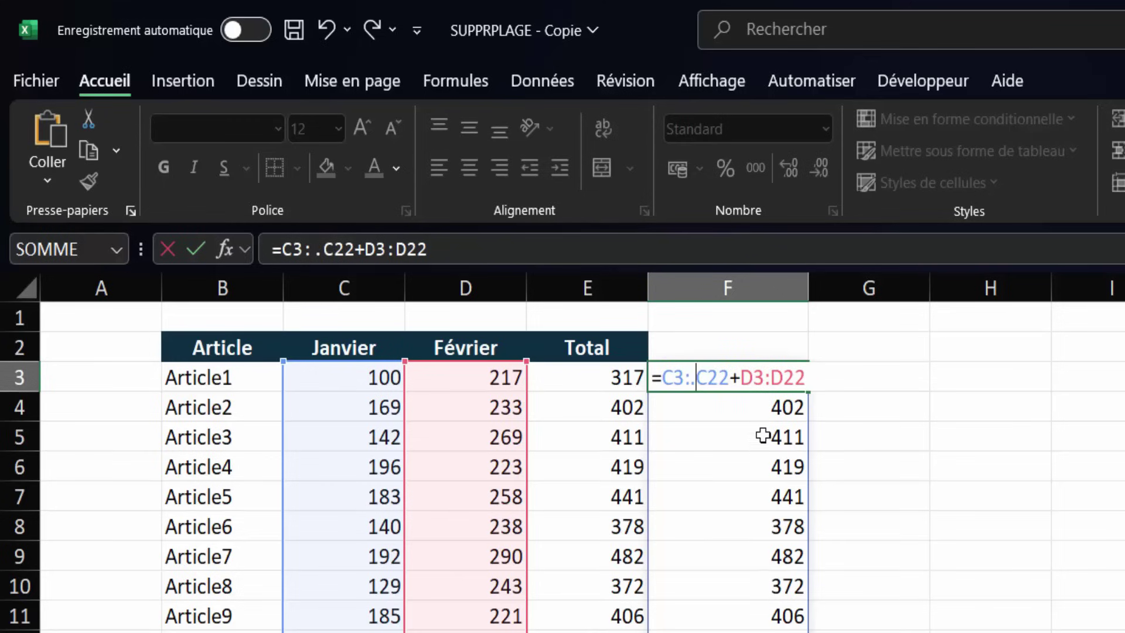
click(772, 375)
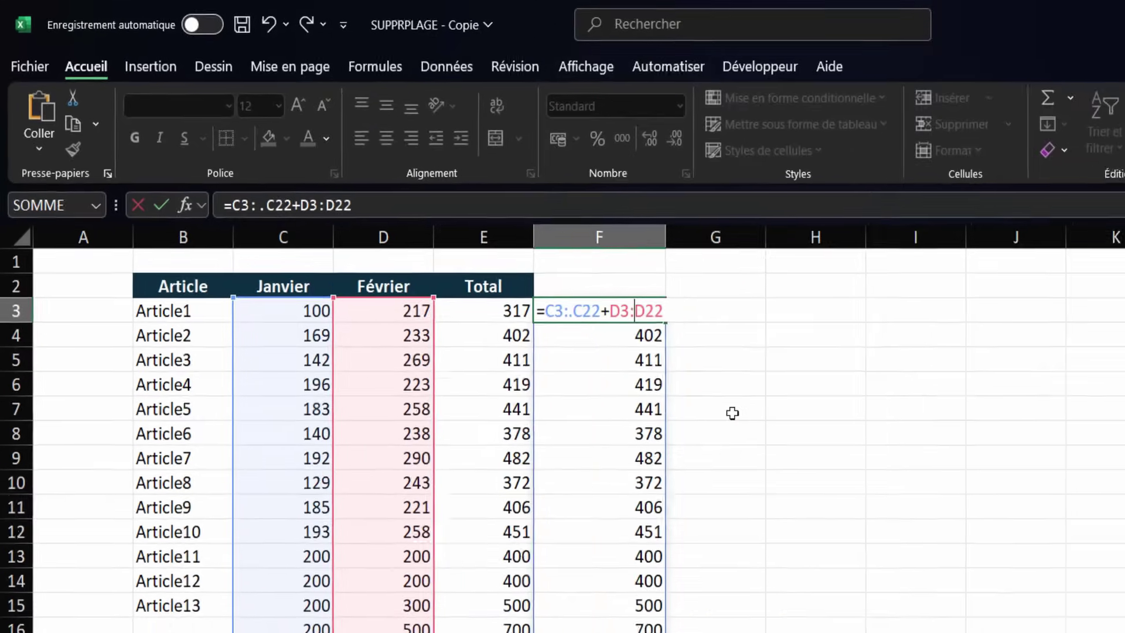
text(.)
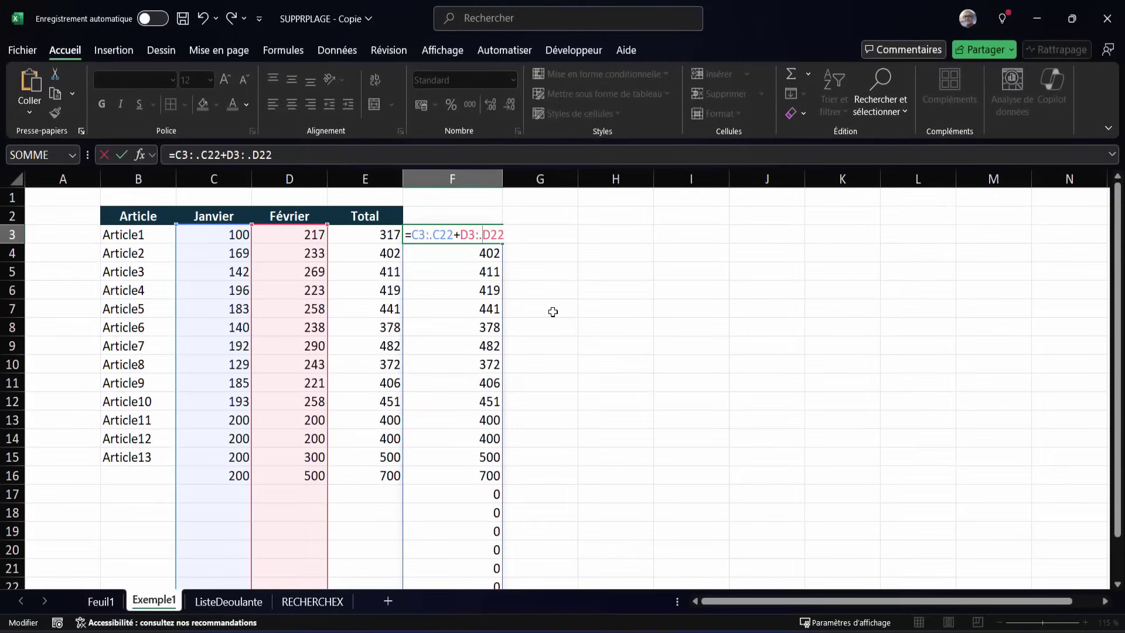
key(Return)
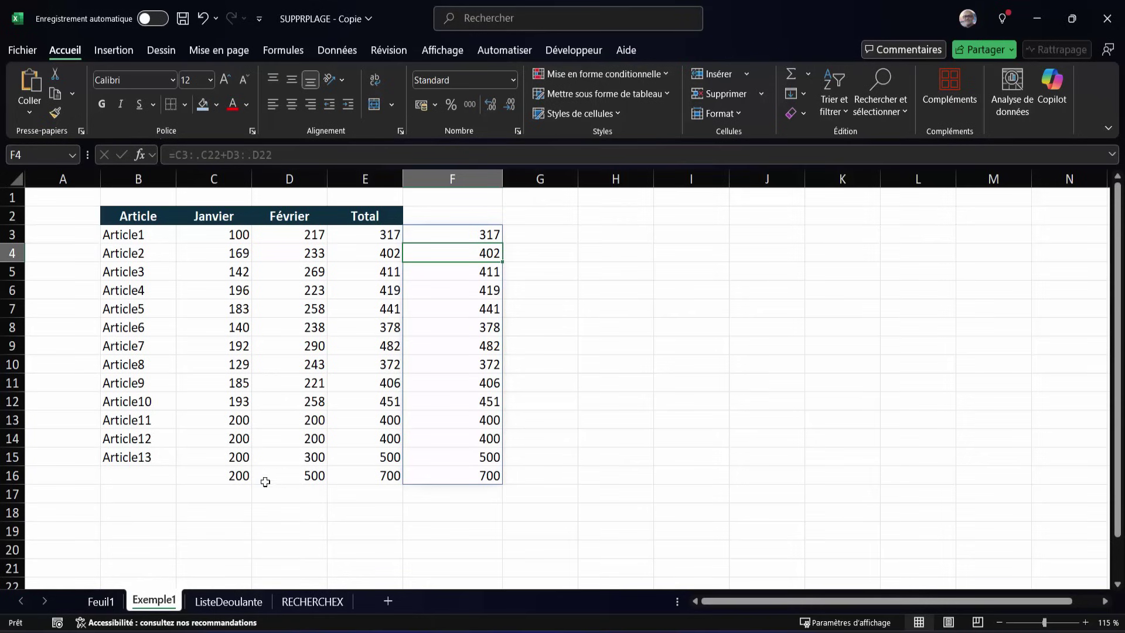
Add a row with 300 in C17 and 500 in D17, and check both totals show 800.
click(240, 493)
text(300)
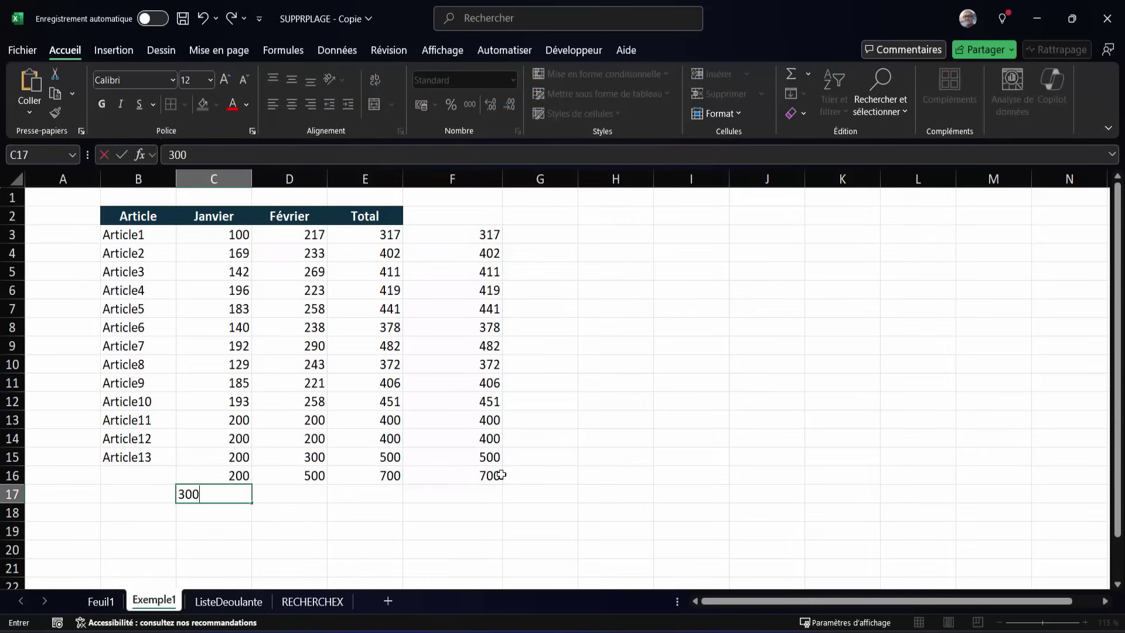
key(Tab)
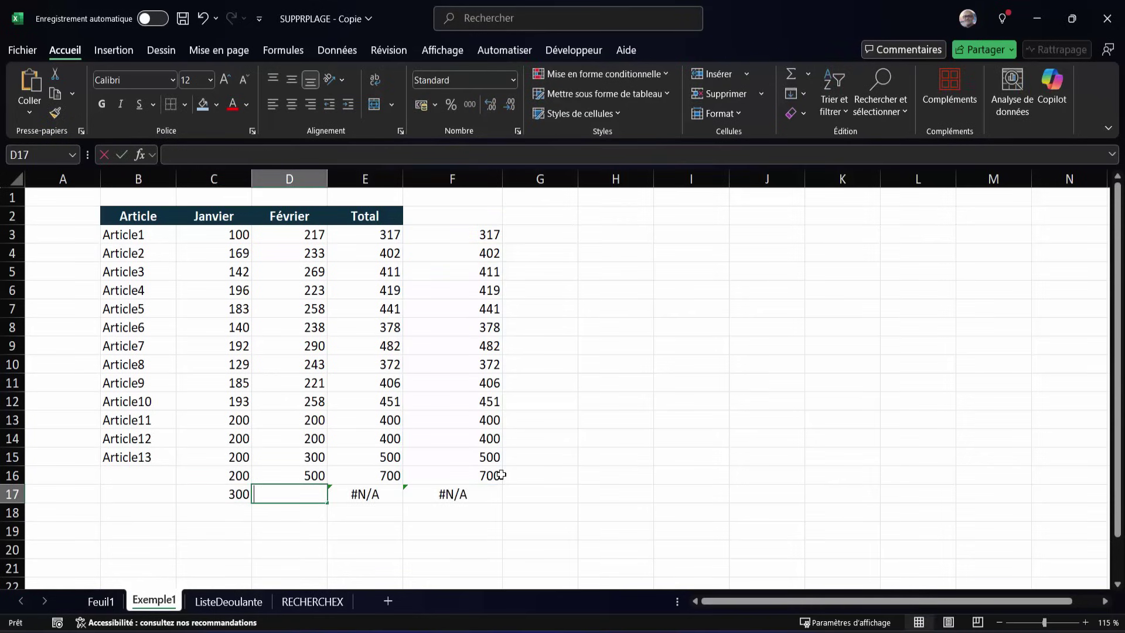
text(500)
key(Return)
click(395, 494)
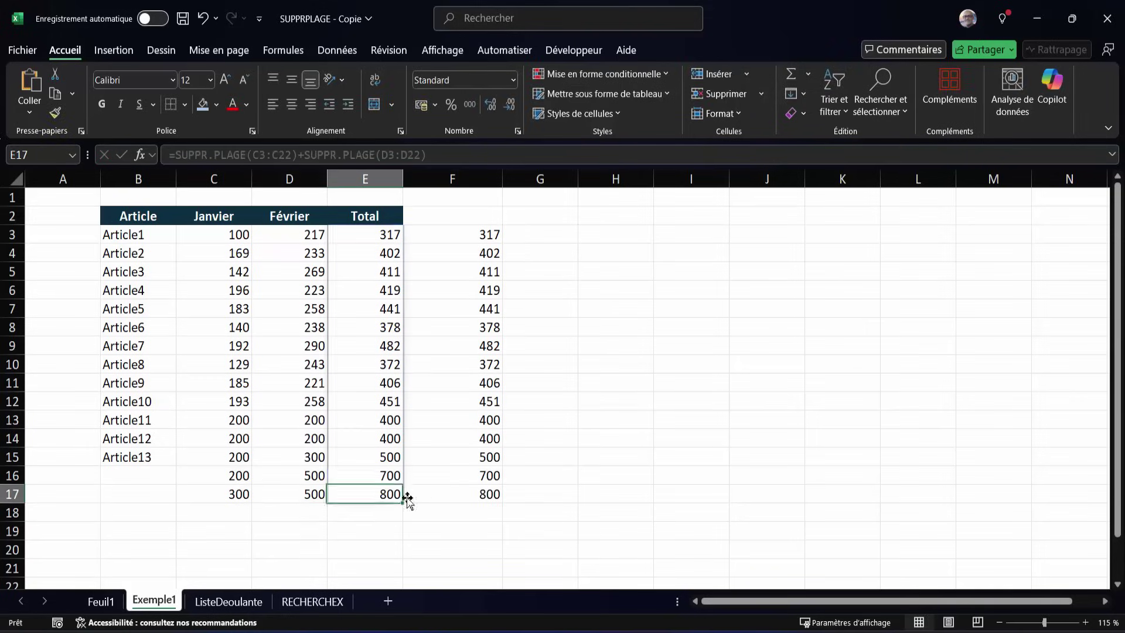
click(463, 494)
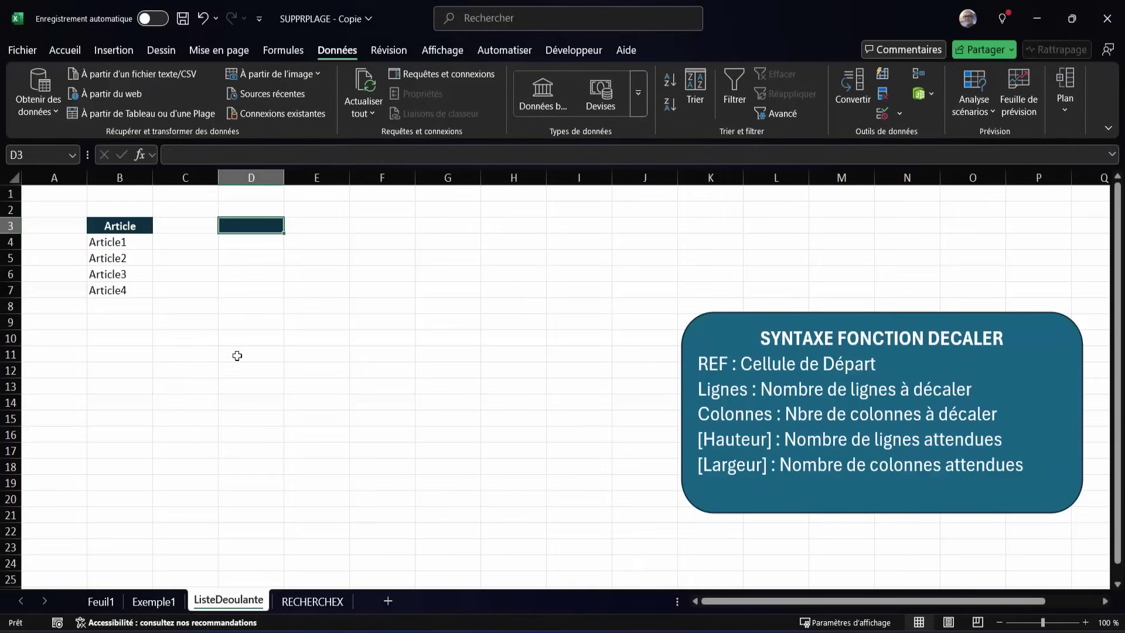
Give D3 a List data validation sourced from =$B$4:$B$12.
drag(131, 234, 131, 284)
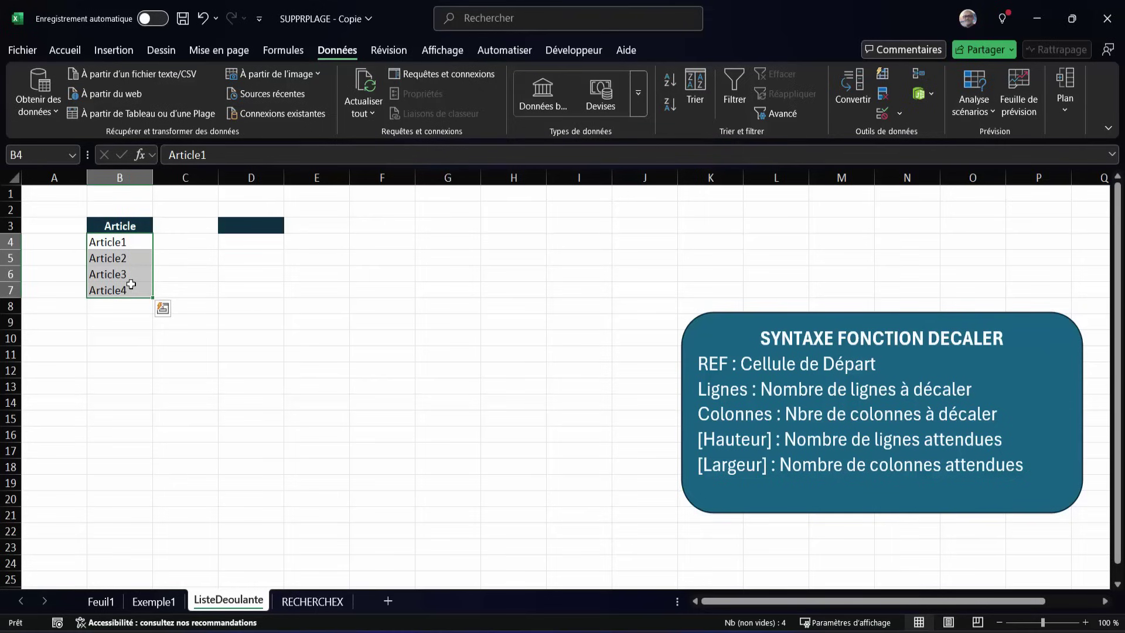
click(262, 226)
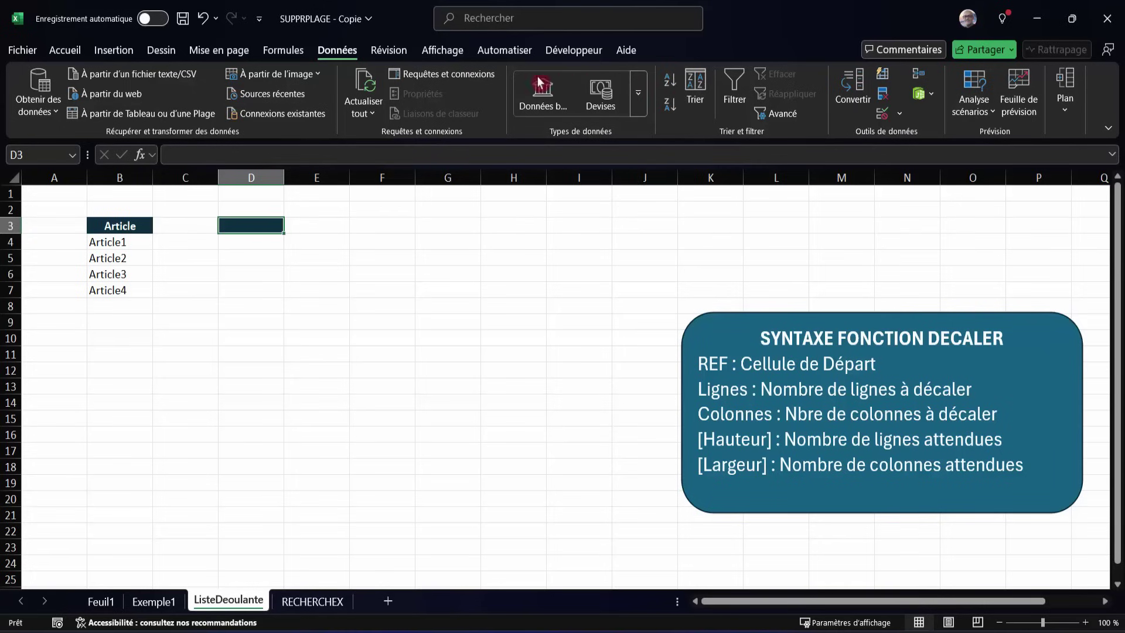
click(335, 52)
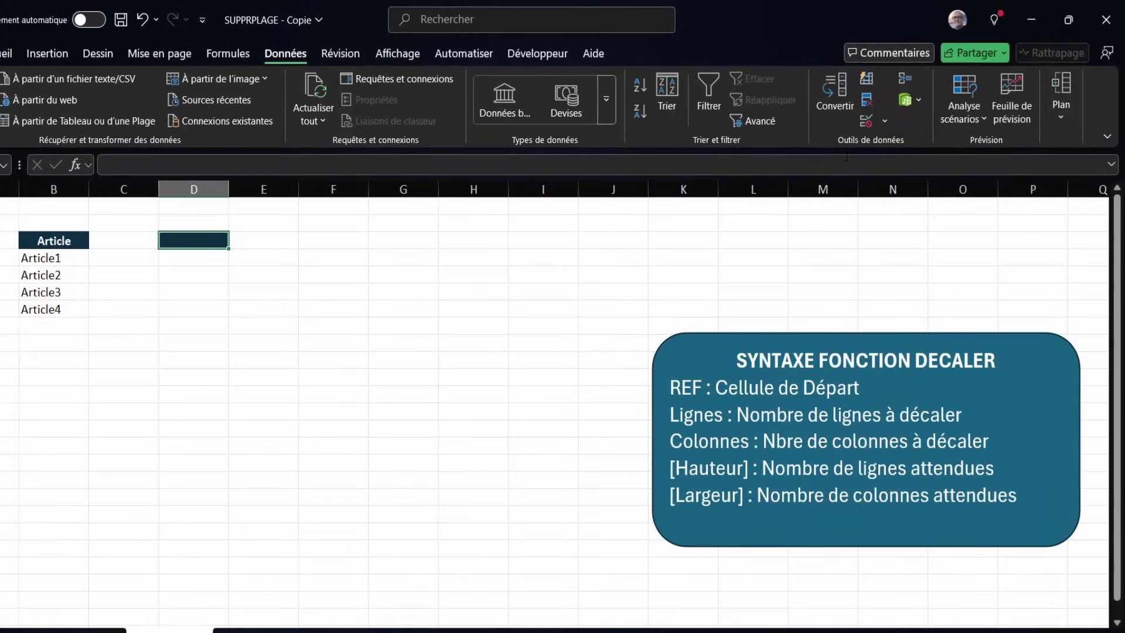
click(887, 125)
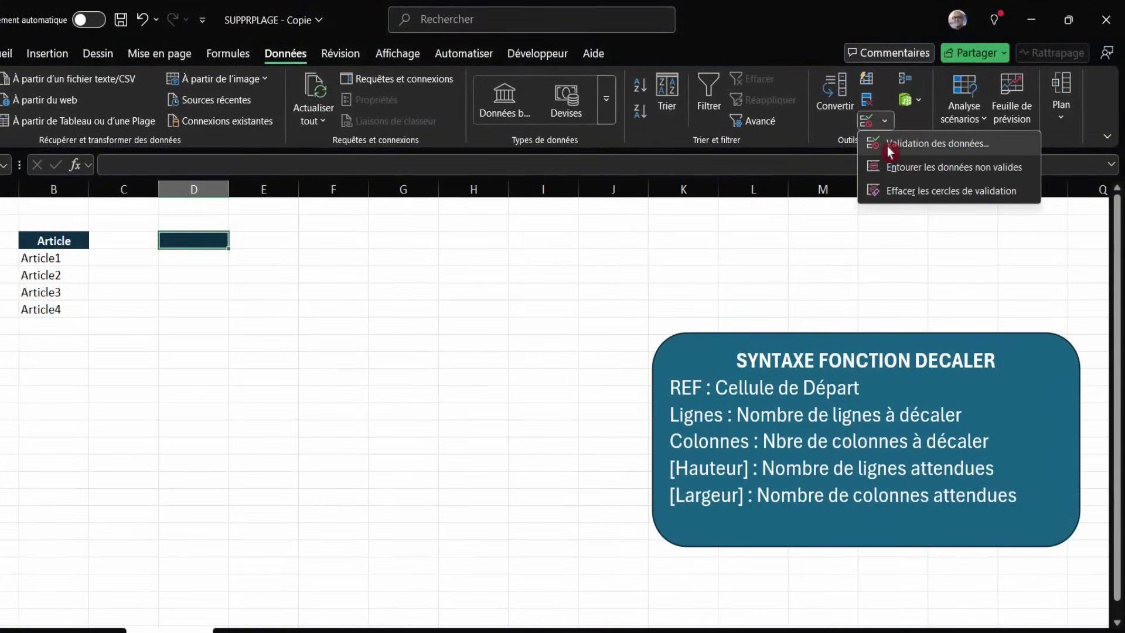
click(879, 143)
click(393, 206)
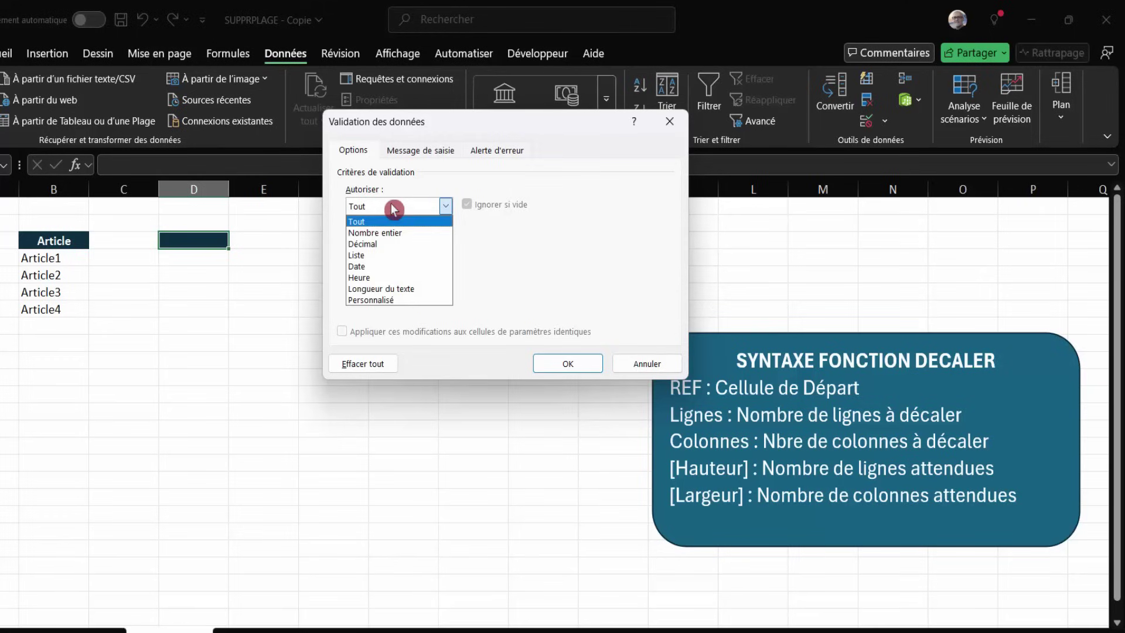
click(378, 254)
click(378, 272)
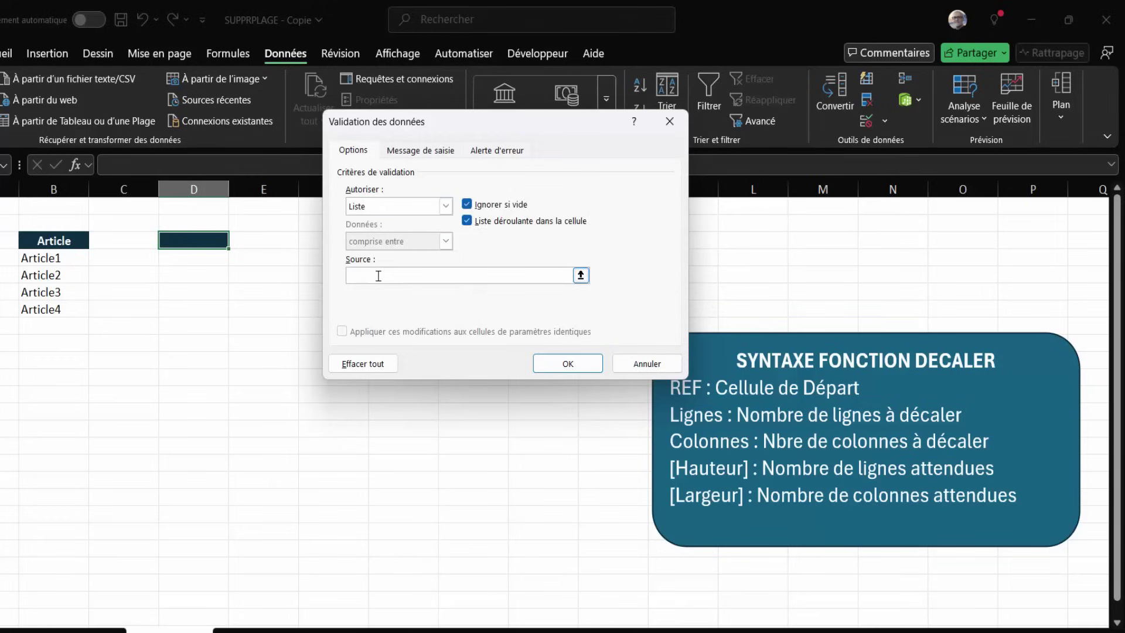
drag(68, 263, 63, 390)
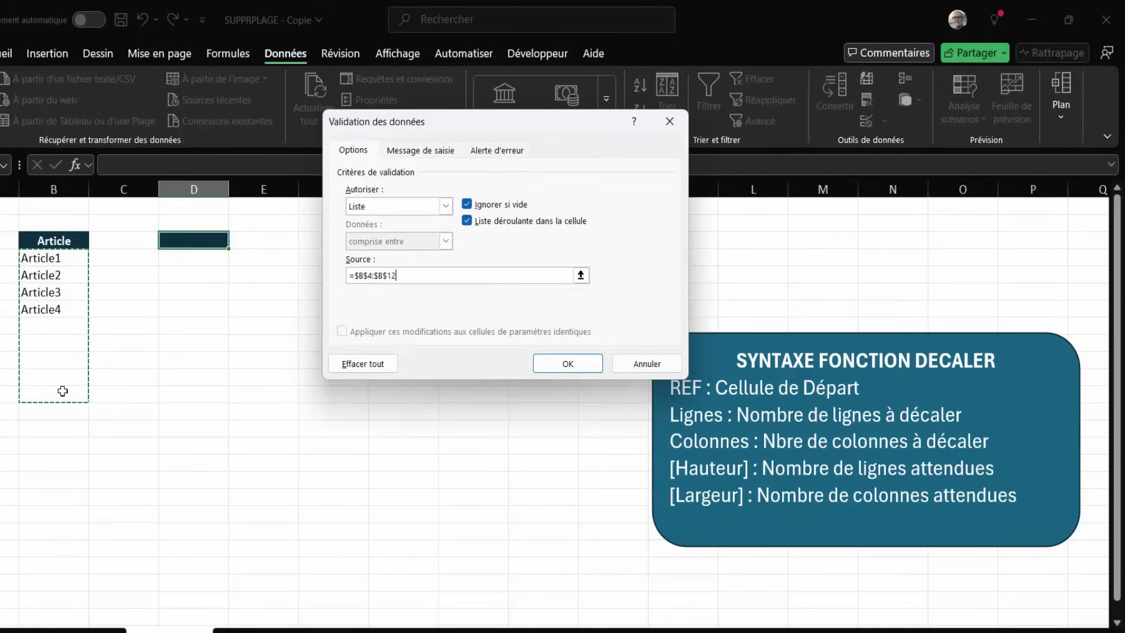
drag(63, 391, 63, 391)
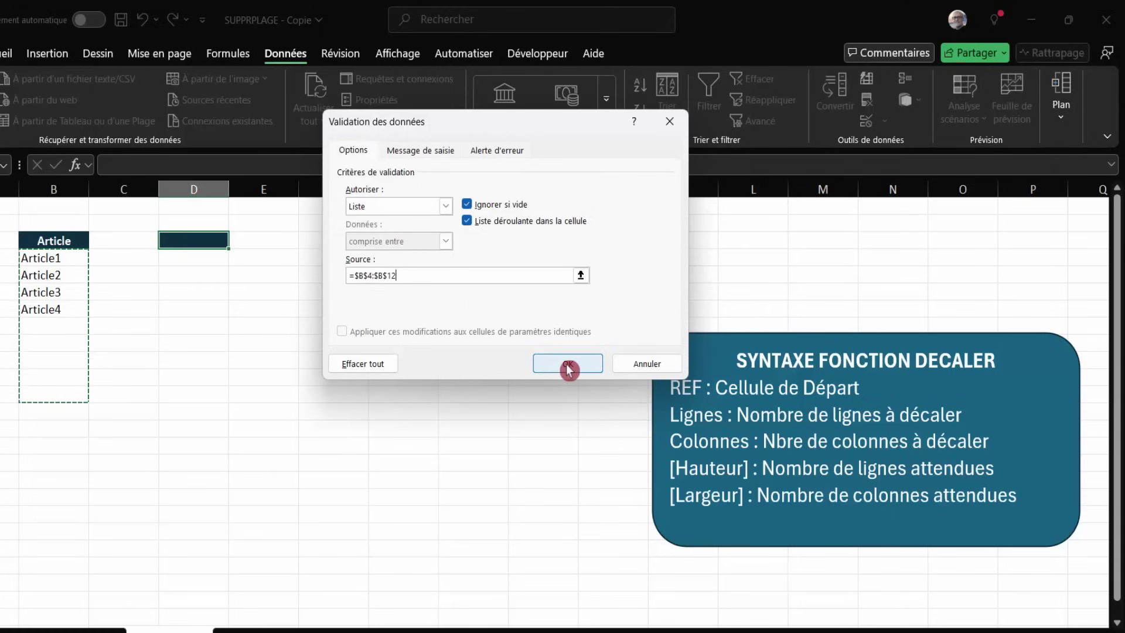
click(566, 369)
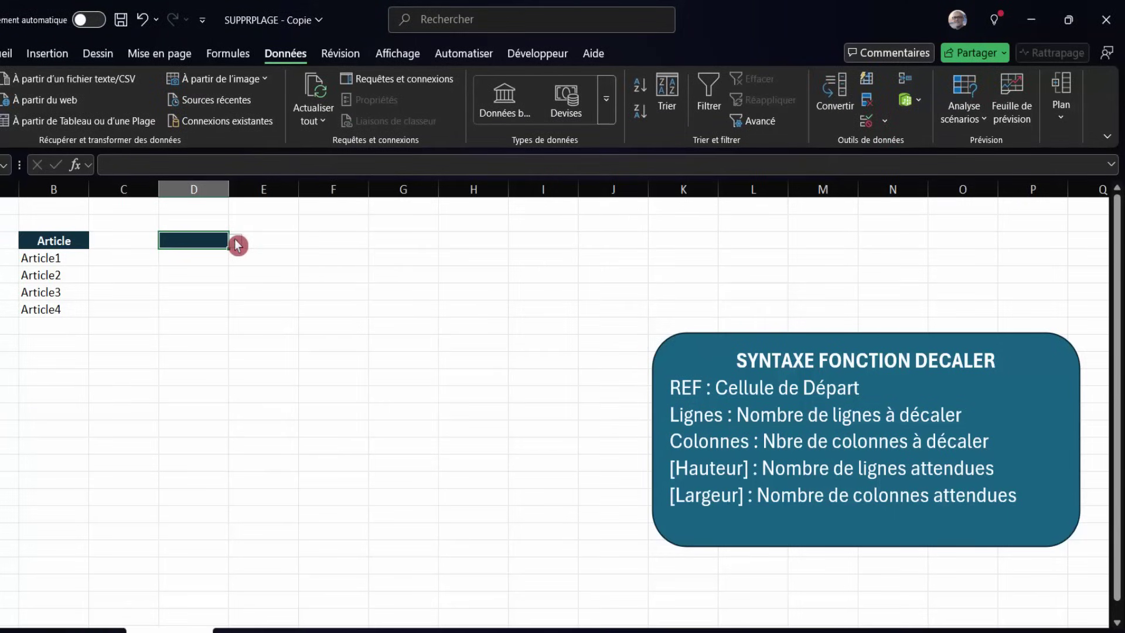
click(236, 242)
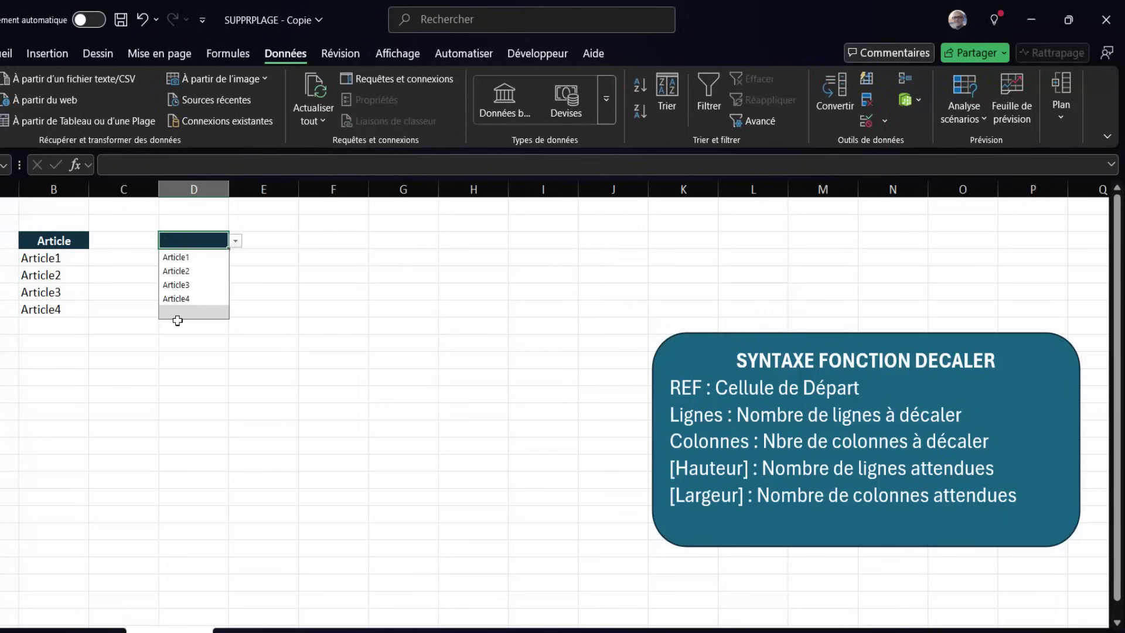
click(44, 329)
text(Art)
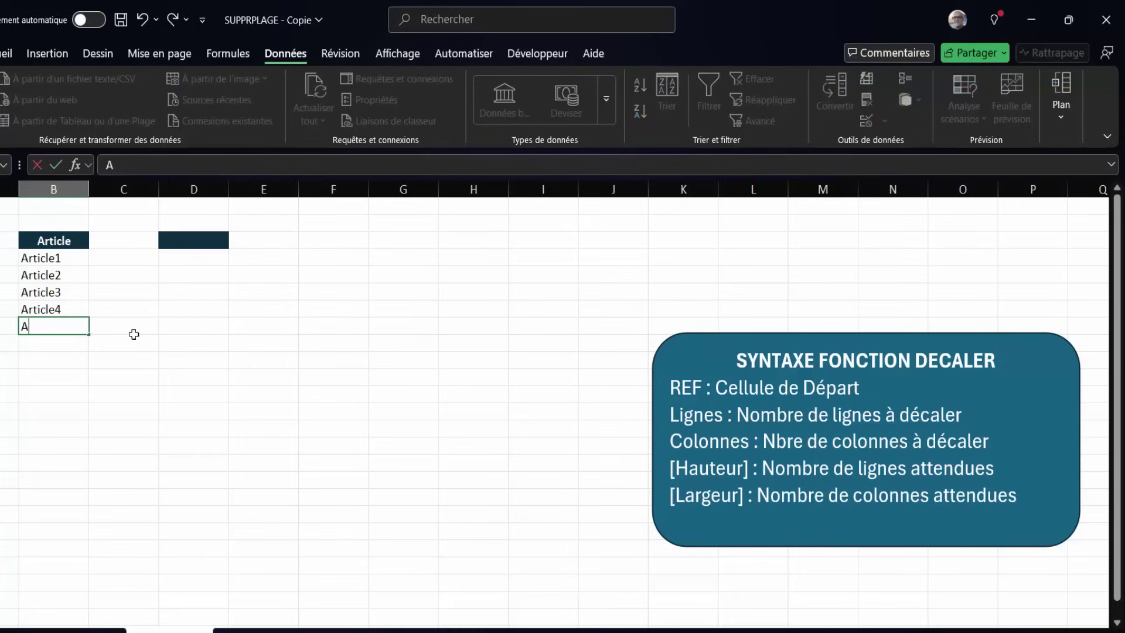
text(icel)
key(BackSpace)
key(BackSpace)
text(le5)
key(Return)
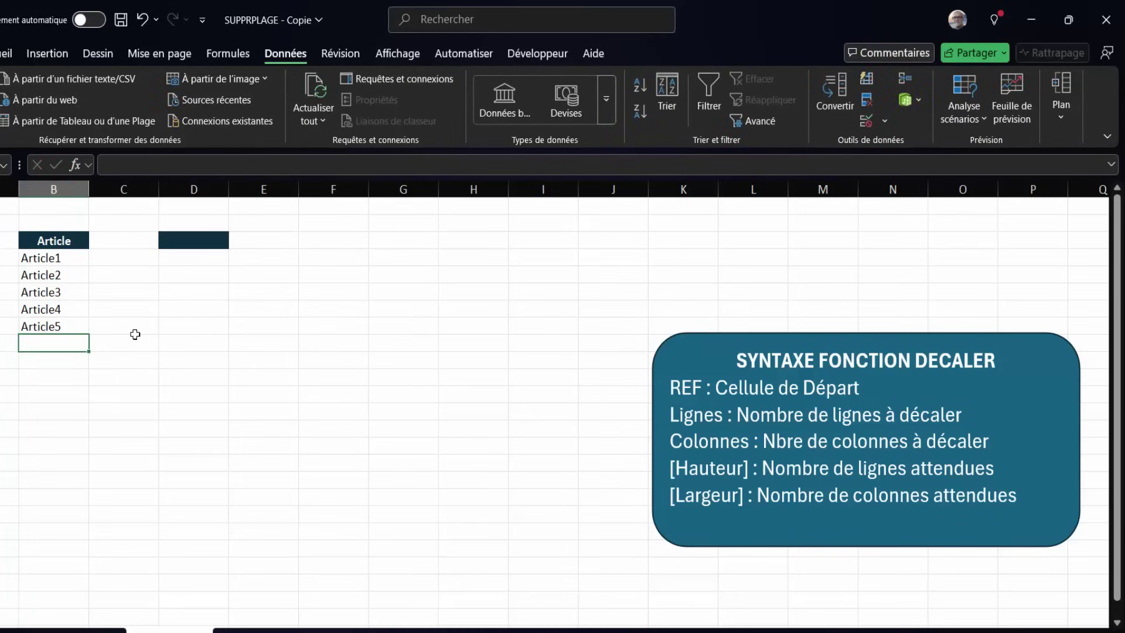
click(188, 245)
click(236, 242)
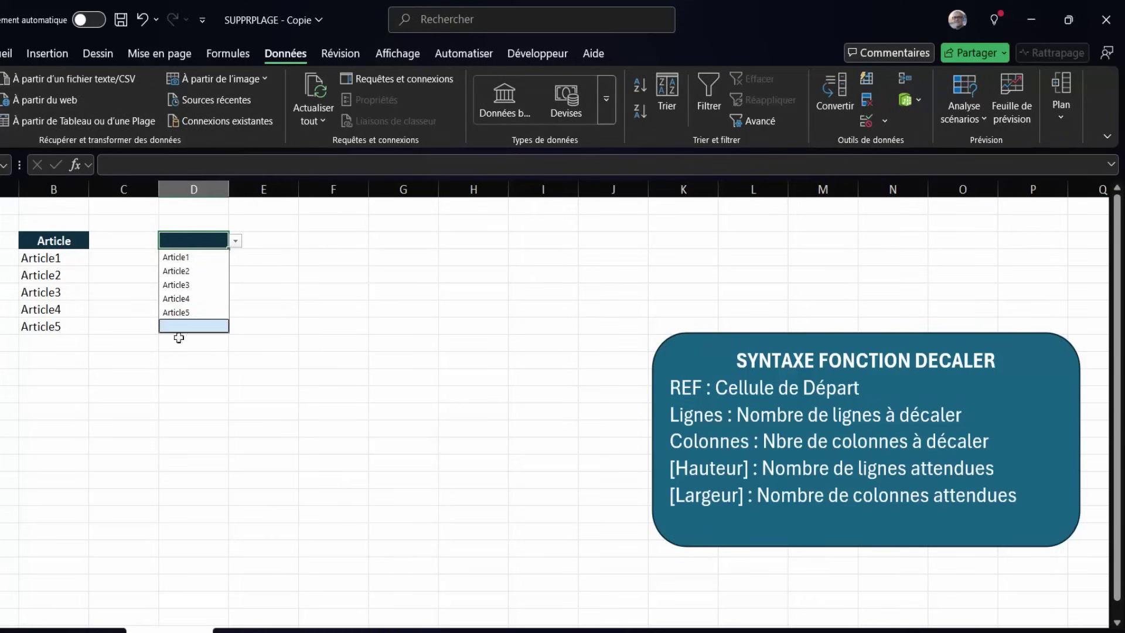
click(153, 362)
click(78, 332)
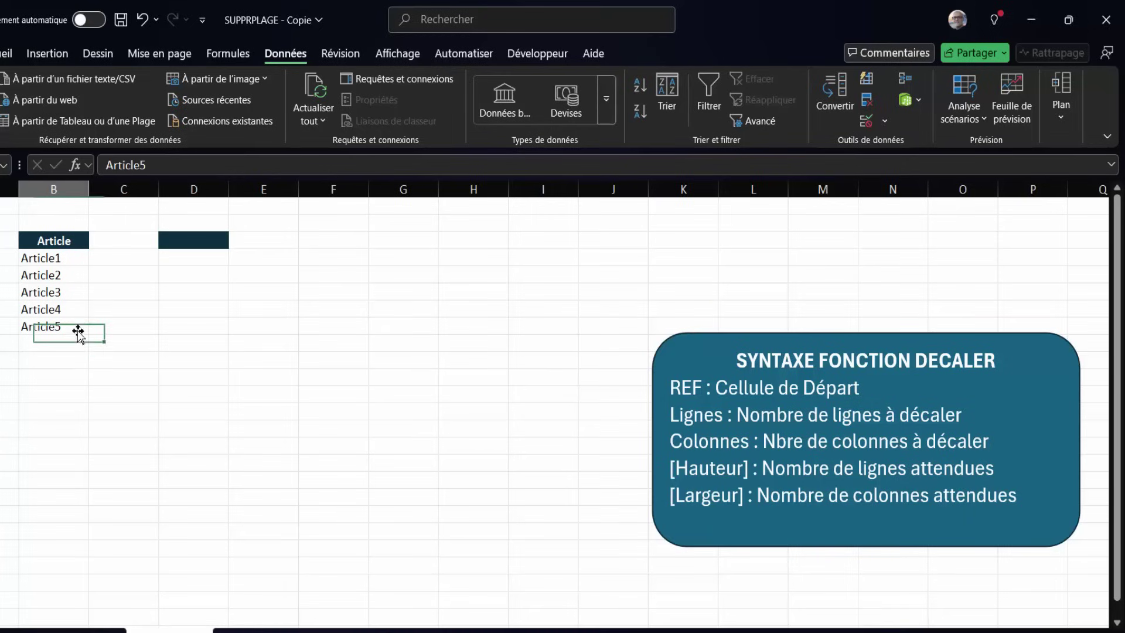
key(Delete)
click(151, 307)
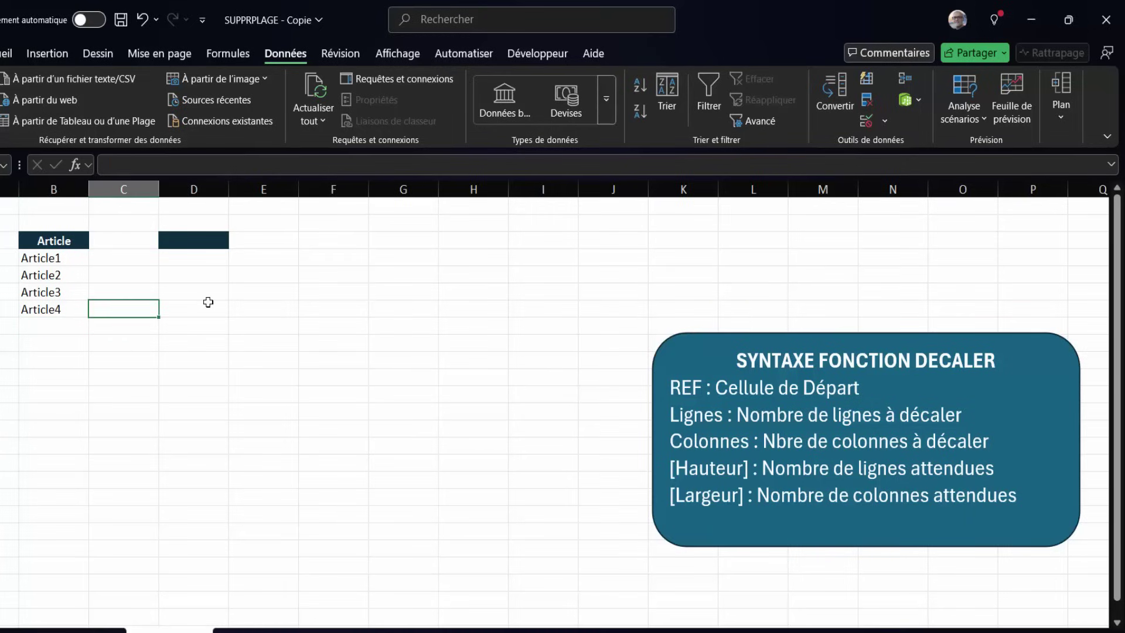
click(218, 241)
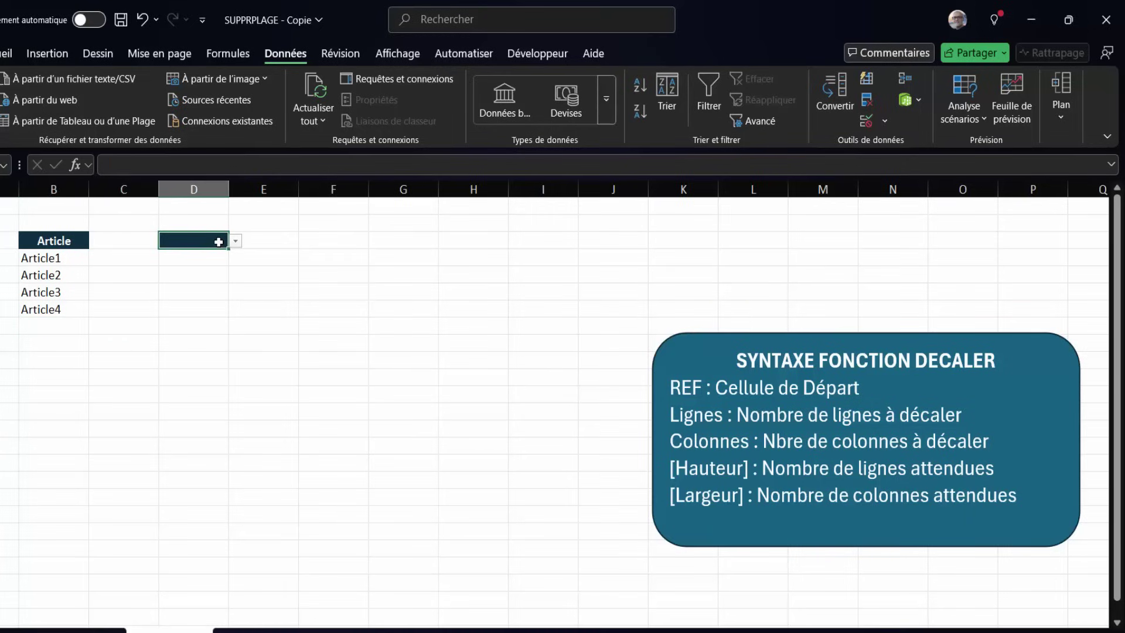
Clear All data validation from D3 to remove its $B$4:$B$12 dropdown.
click(884, 121)
click(890, 193)
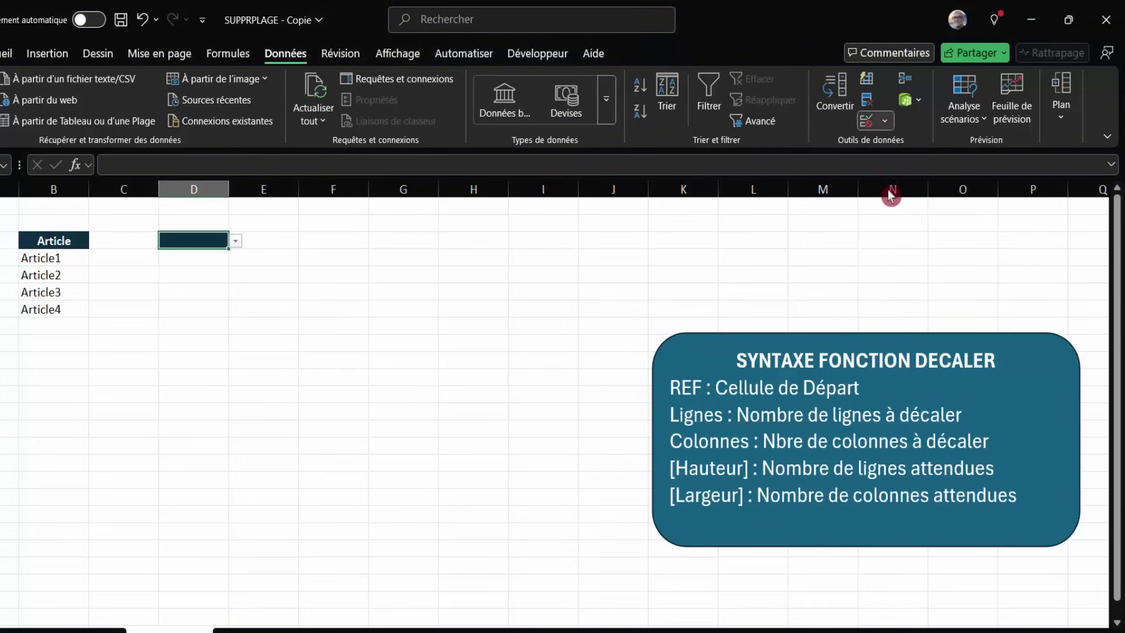
click(885, 125)
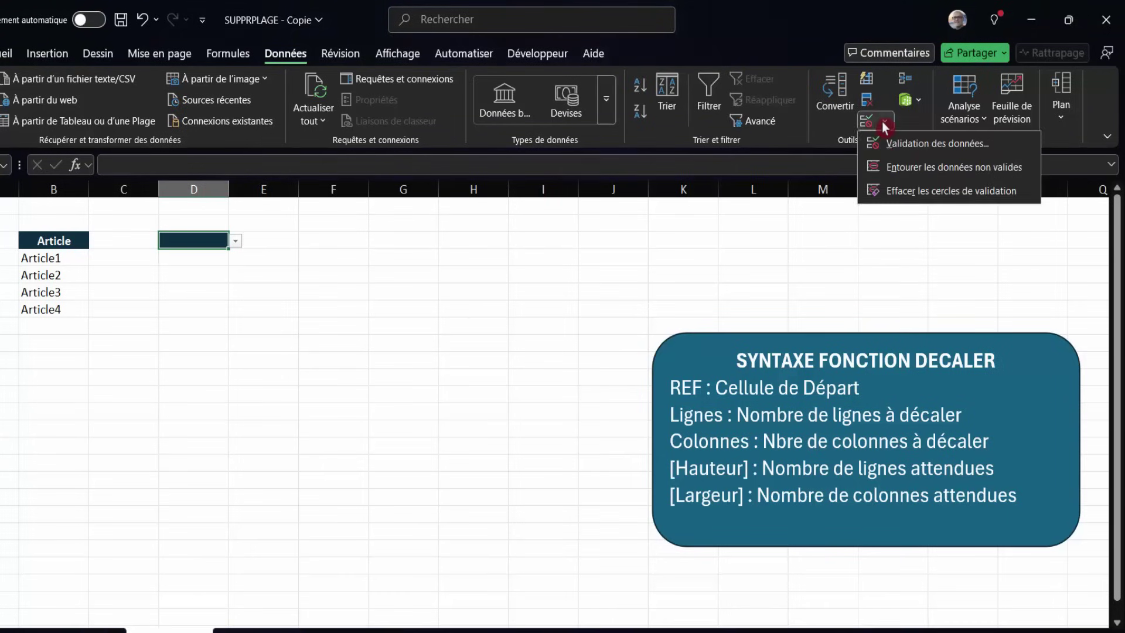
click(877, 145)
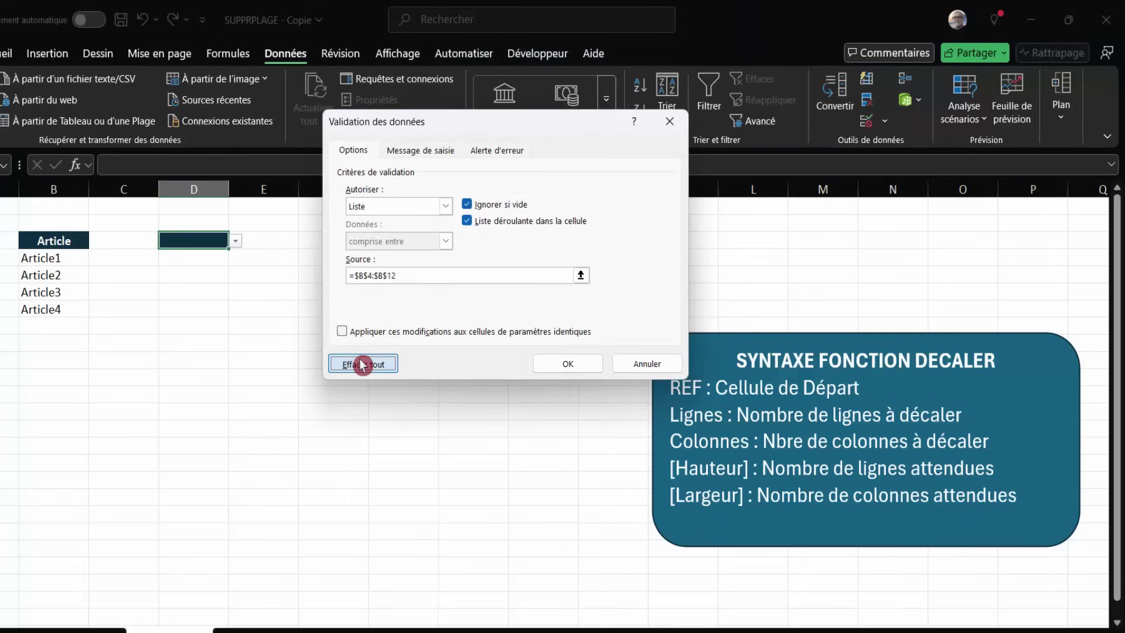
click(362, 363)
click(570, 363)
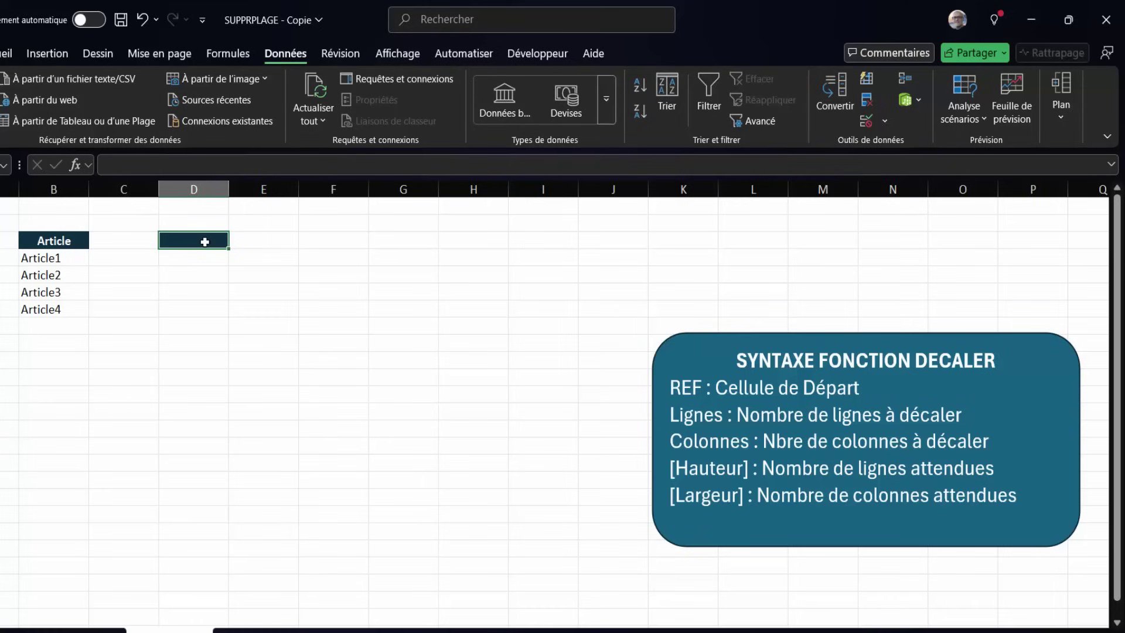
click(884, 123)
click(891, 146)
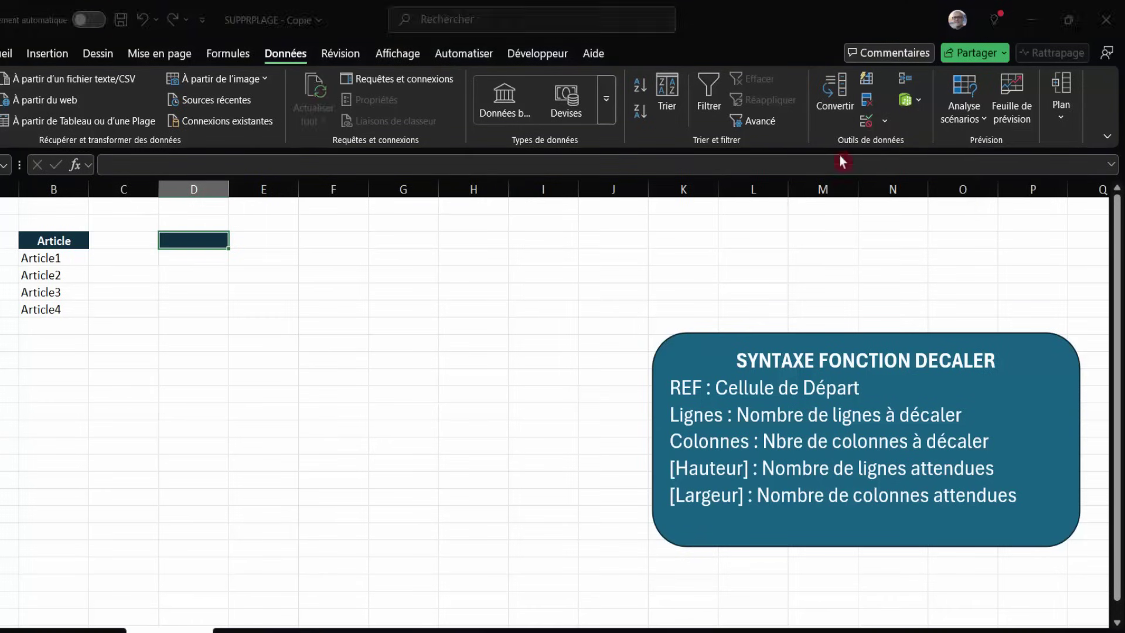
Set D3's validation to List with source =DECALER($B$3;1;0;NBVAL($B:$B)).
click(389, 206)
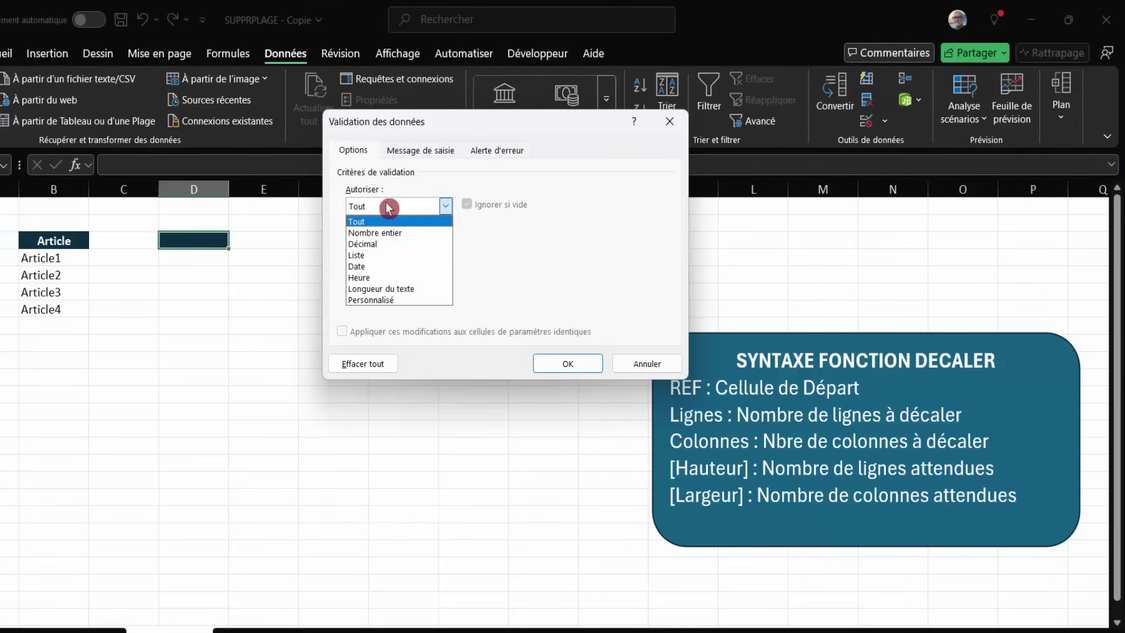
click(367, 256)
click(410, 283)
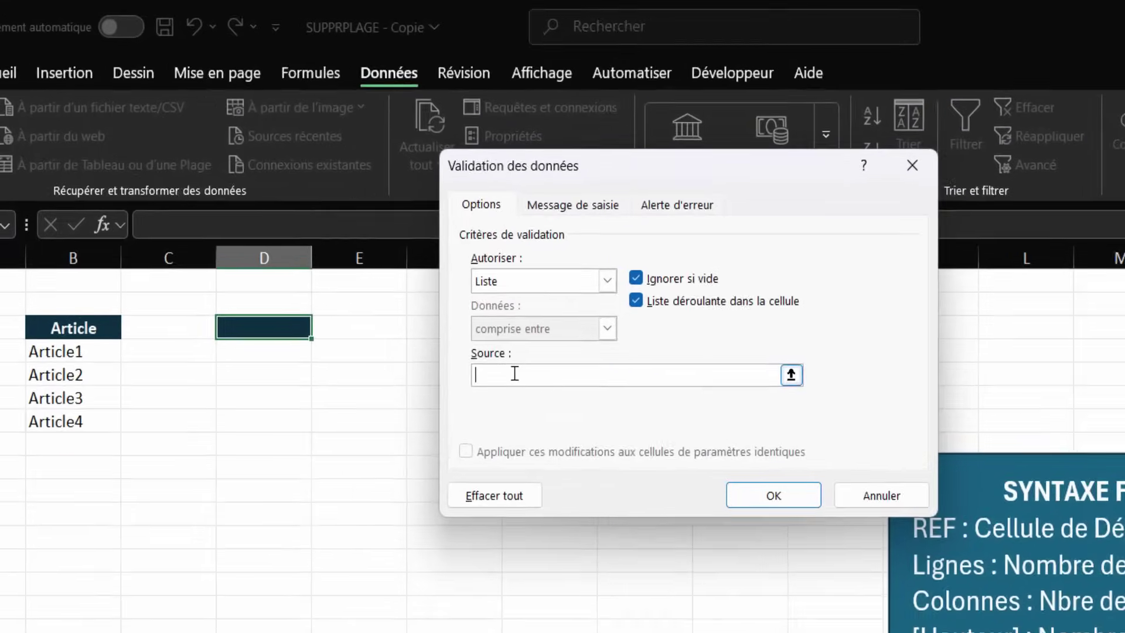
text(+)
key(BackSpace)
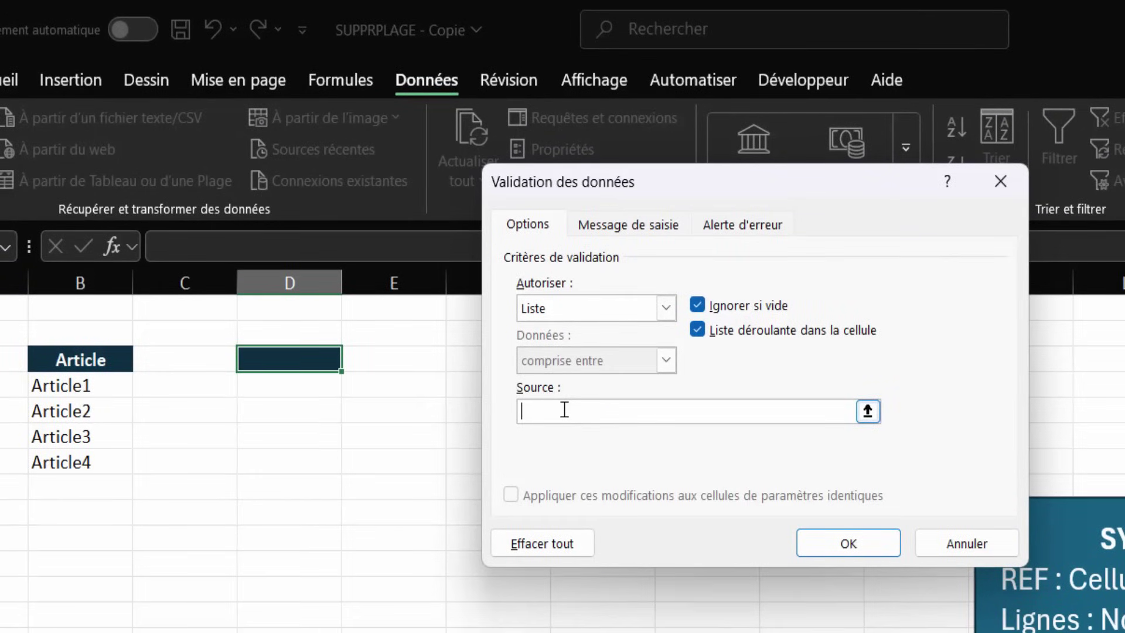
text(=DEC)
text(ALER()
drag(853, 188, 757, 169)
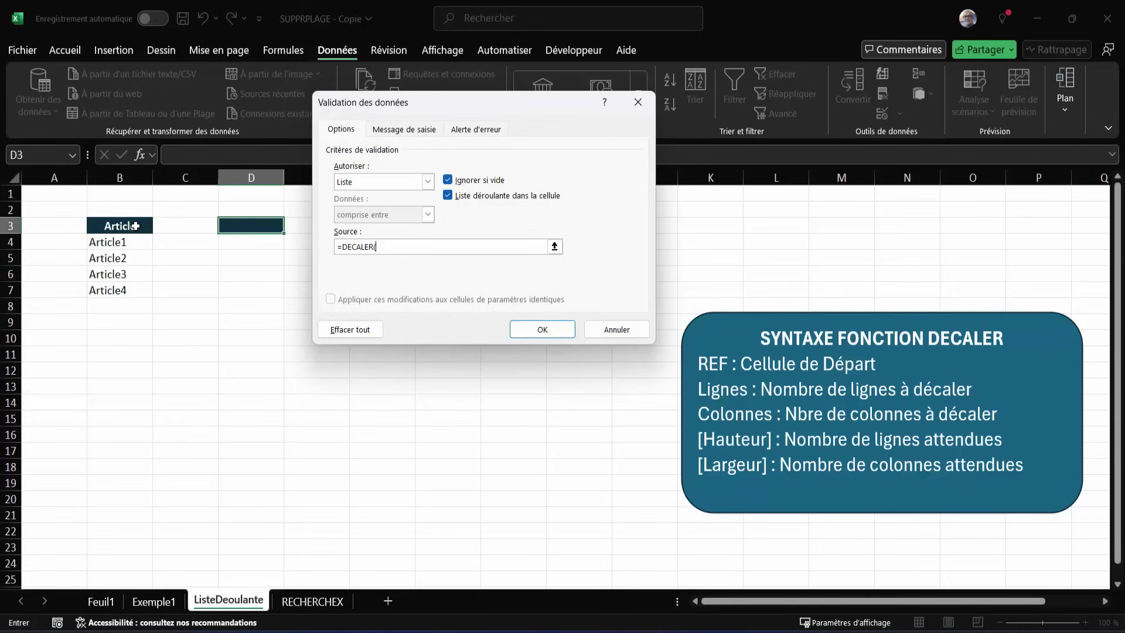
click(136, 226)
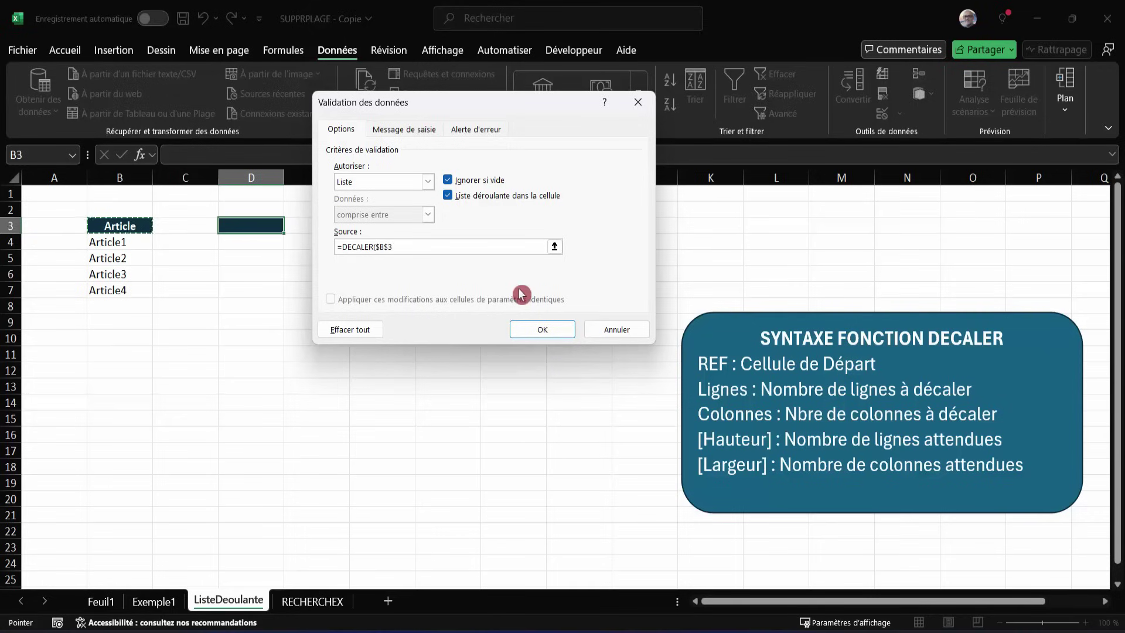
text(;)
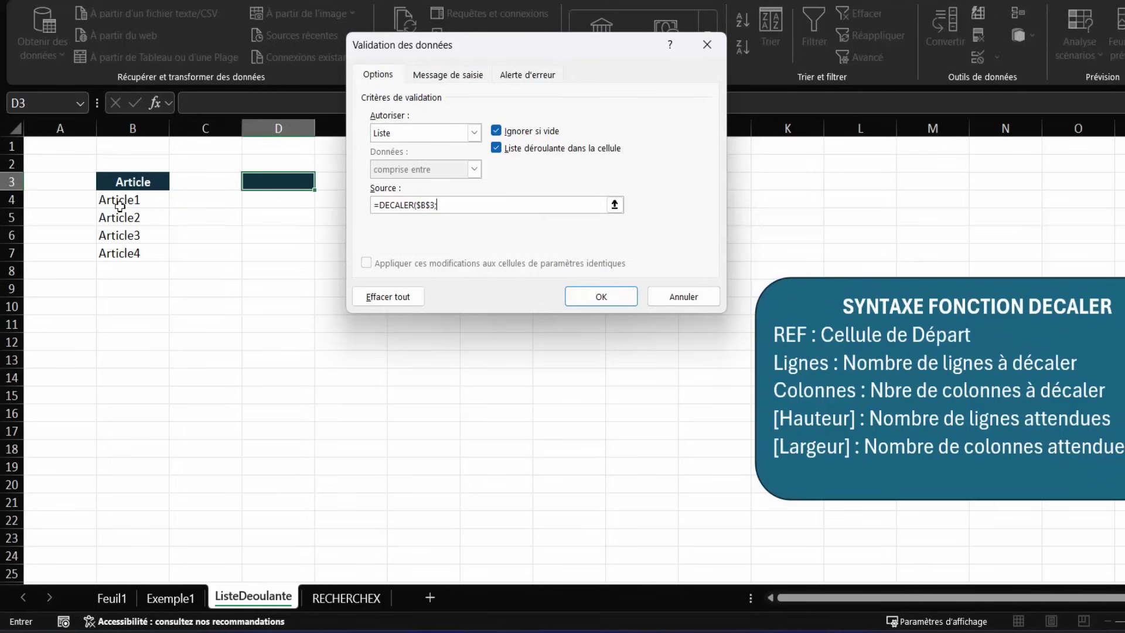
click(460, 208)
text(NBVAL()
click(133, 128)
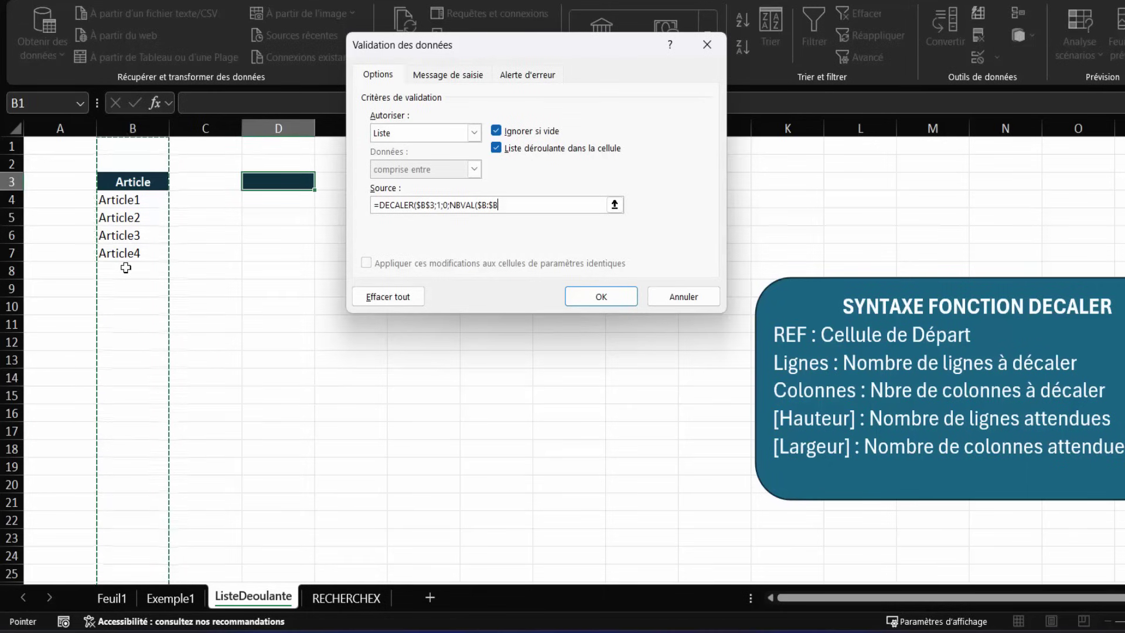
text())
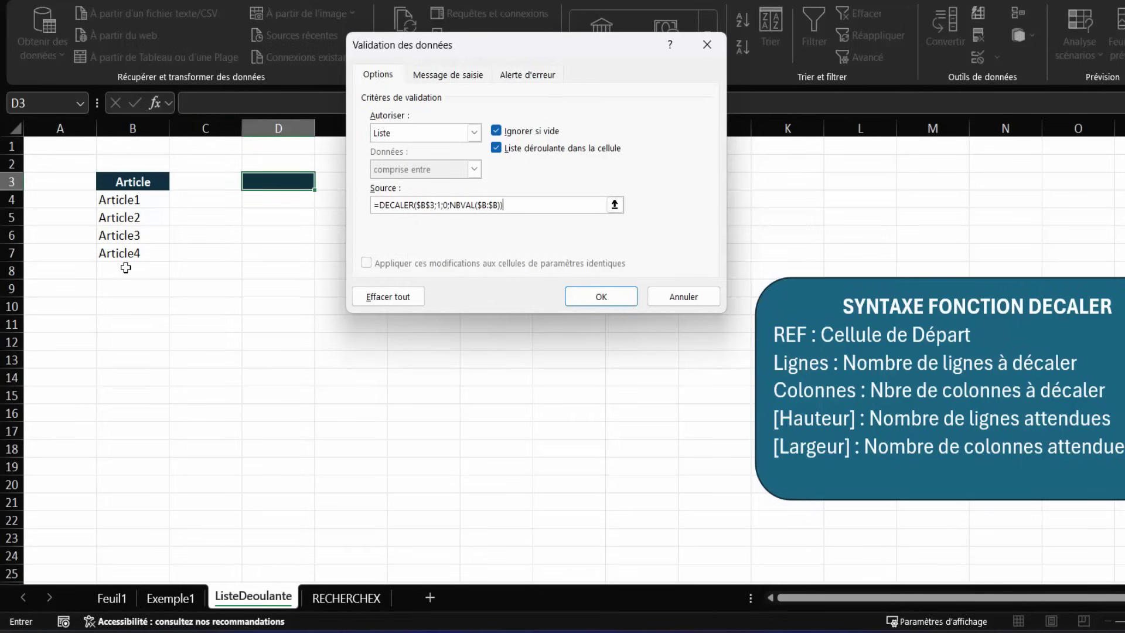
click(621, 297)
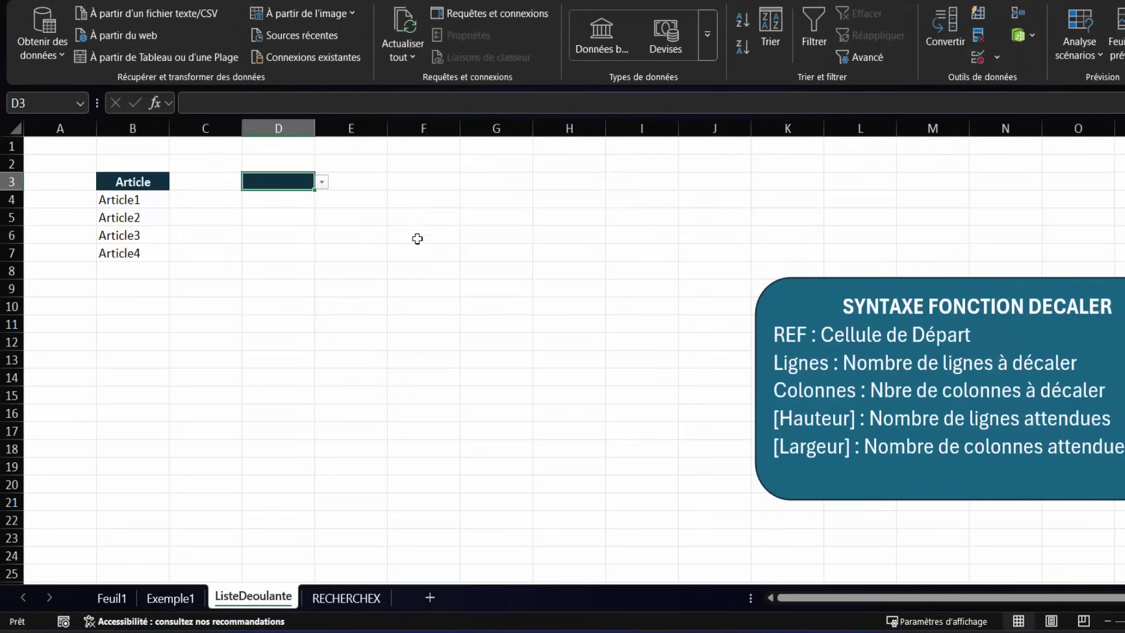
Append -1 after NBVAL($B:$B) in D3's list source to drop the blank dropdown entry.
click(322, 182)
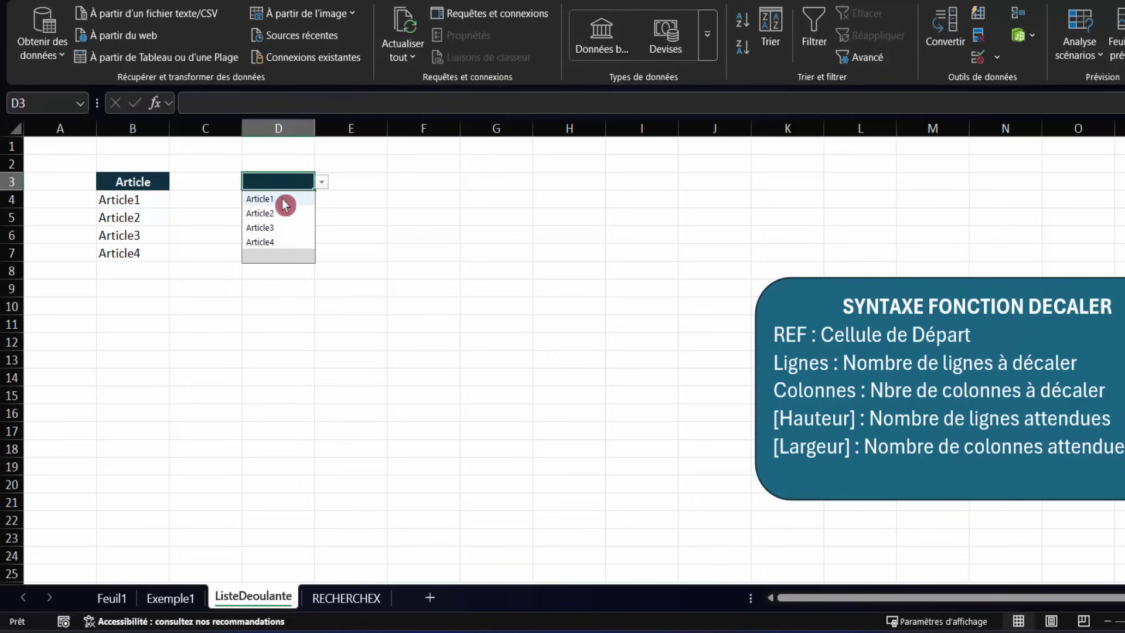
click(282, 179)
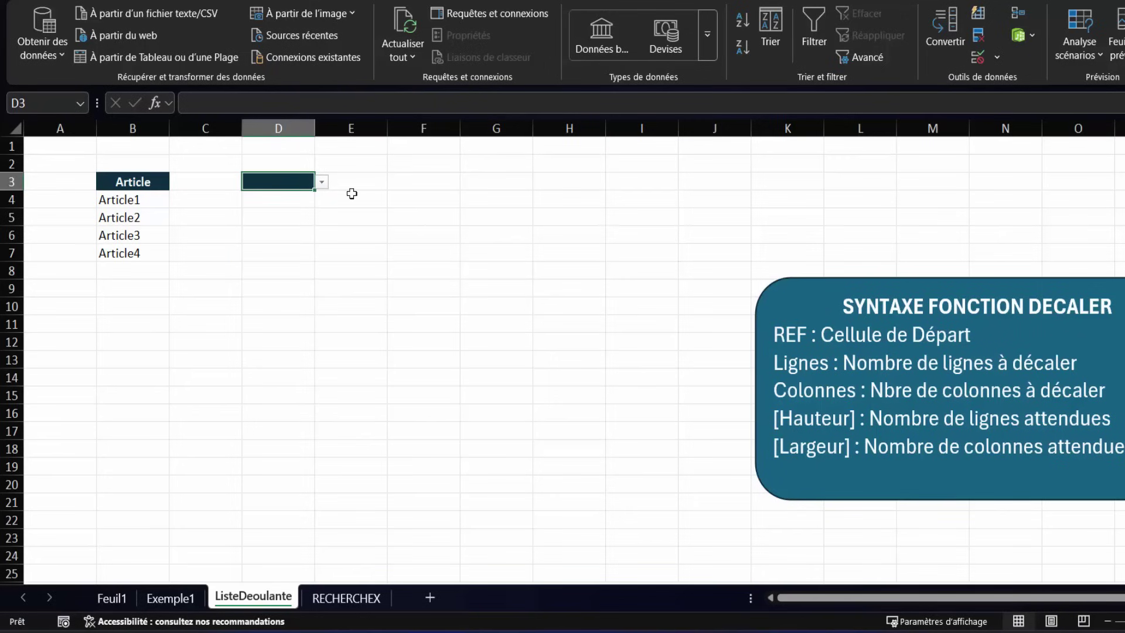
click(999, 57)
click(1006, 85)
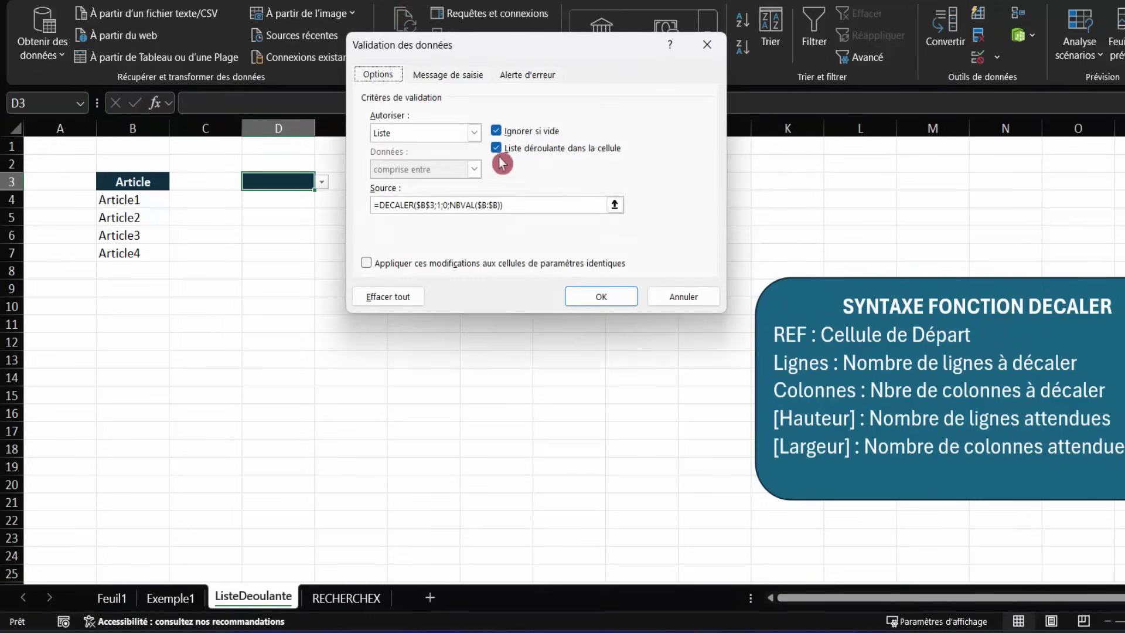
click(483, 205)
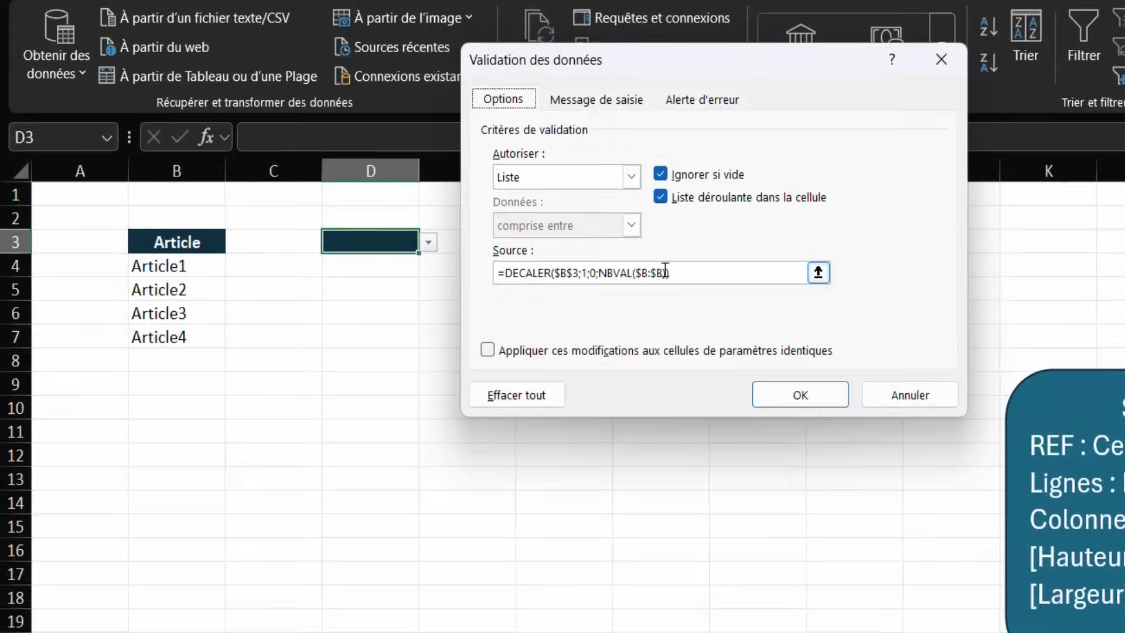
click(502, 204)
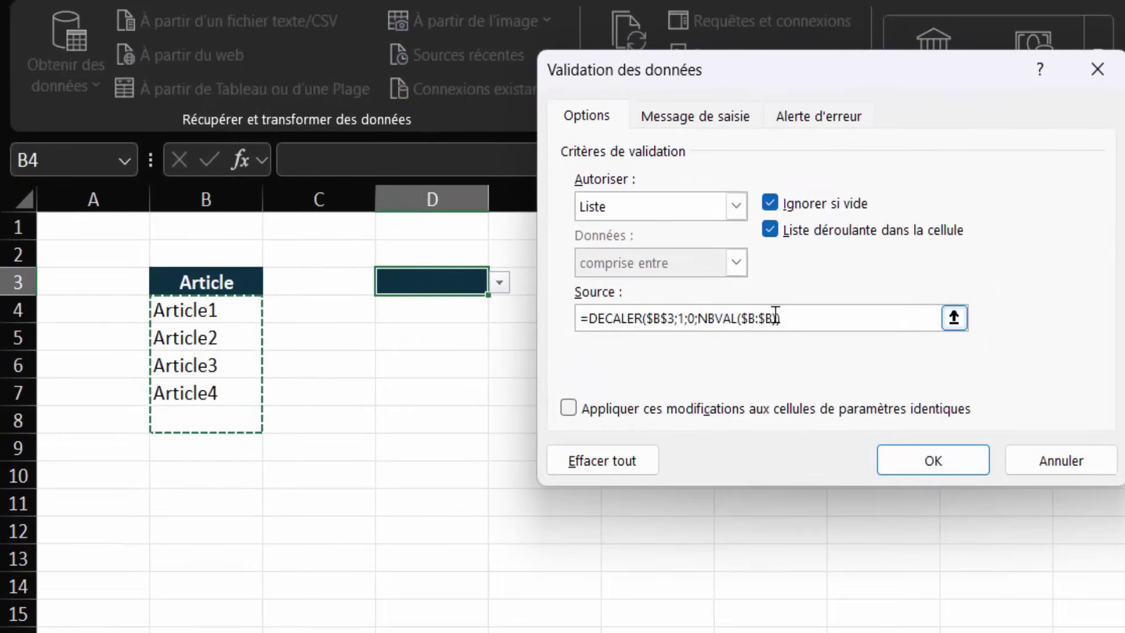
click(775, 315)
click(772, 310)
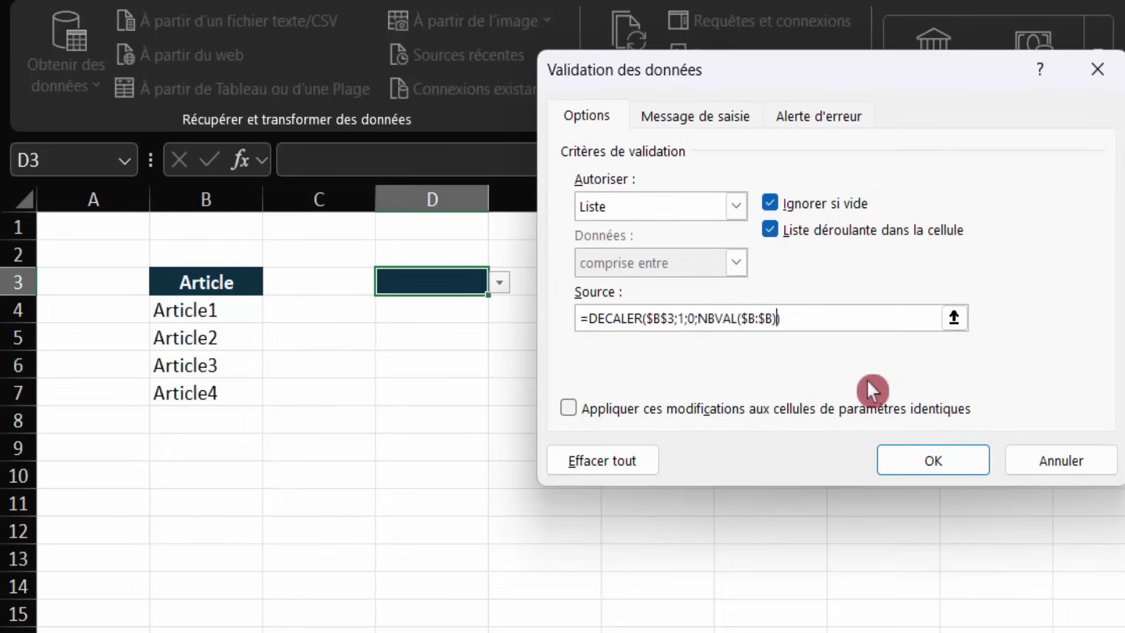
text(-1)
click(923, 459)
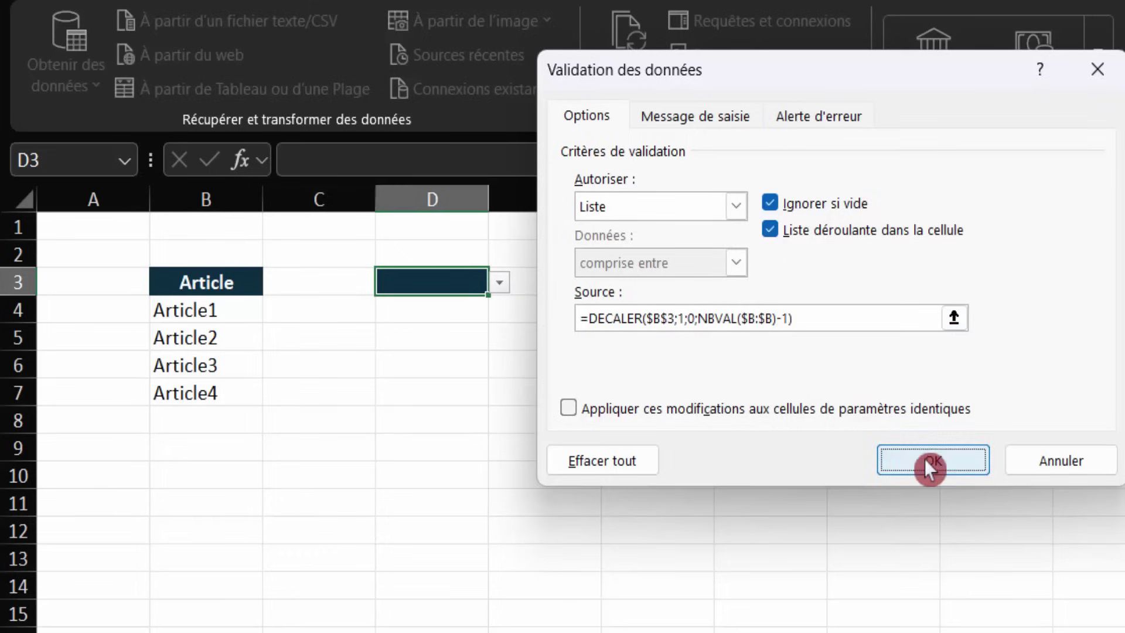
click(497, 284)
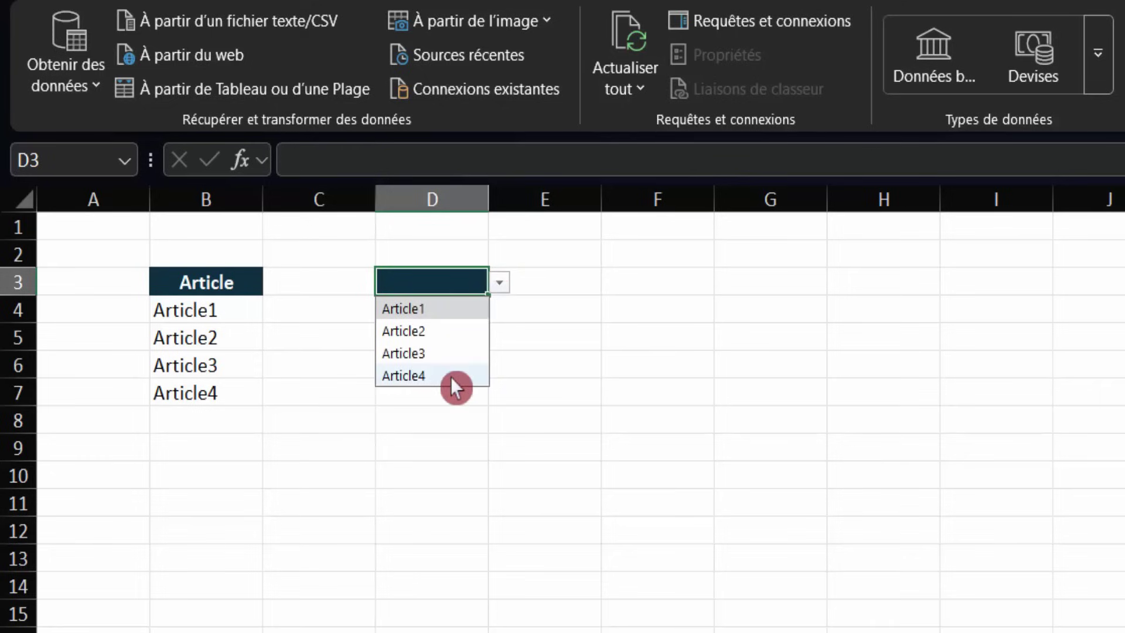
Add Article5 and Article6 to B8:B9 below the existing articles.
click(184, 421)
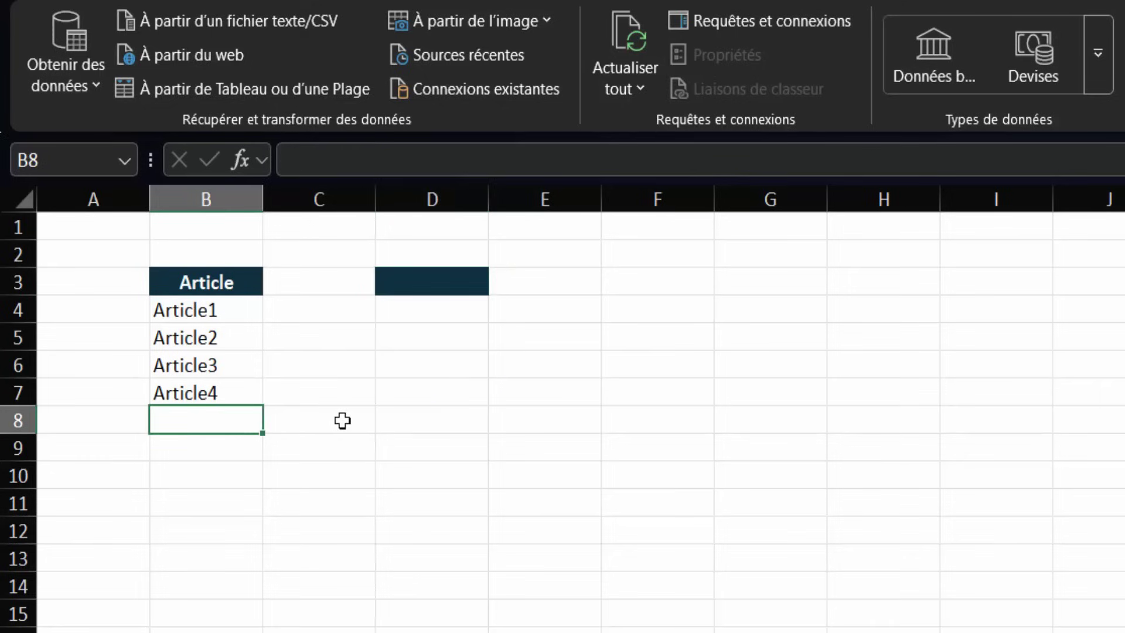
text(Article)
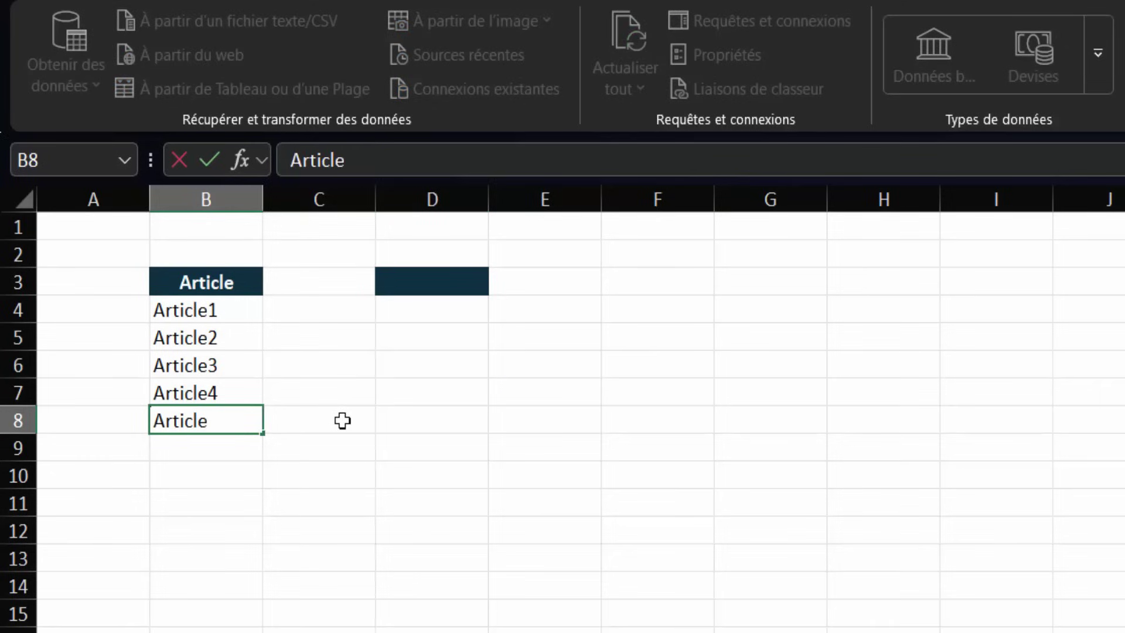
text(5)
key(Return)
text(a)
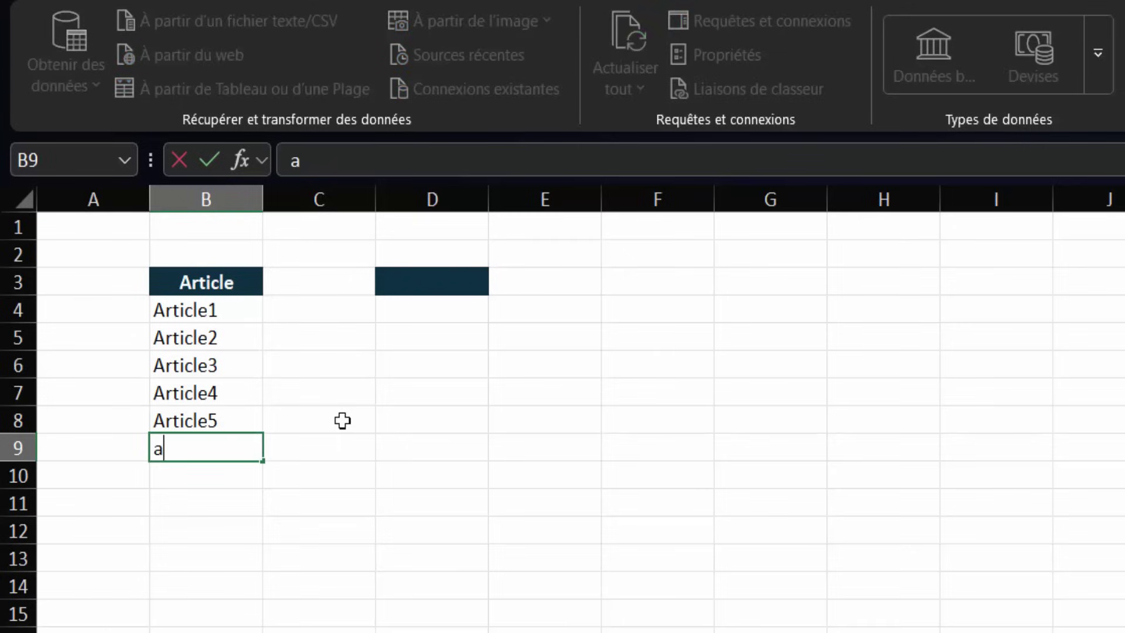
text(RT)
key(BackSpace)
key(BackSpace)
key(BackSpace)
text(A)
text(rticle6)
key(Return)
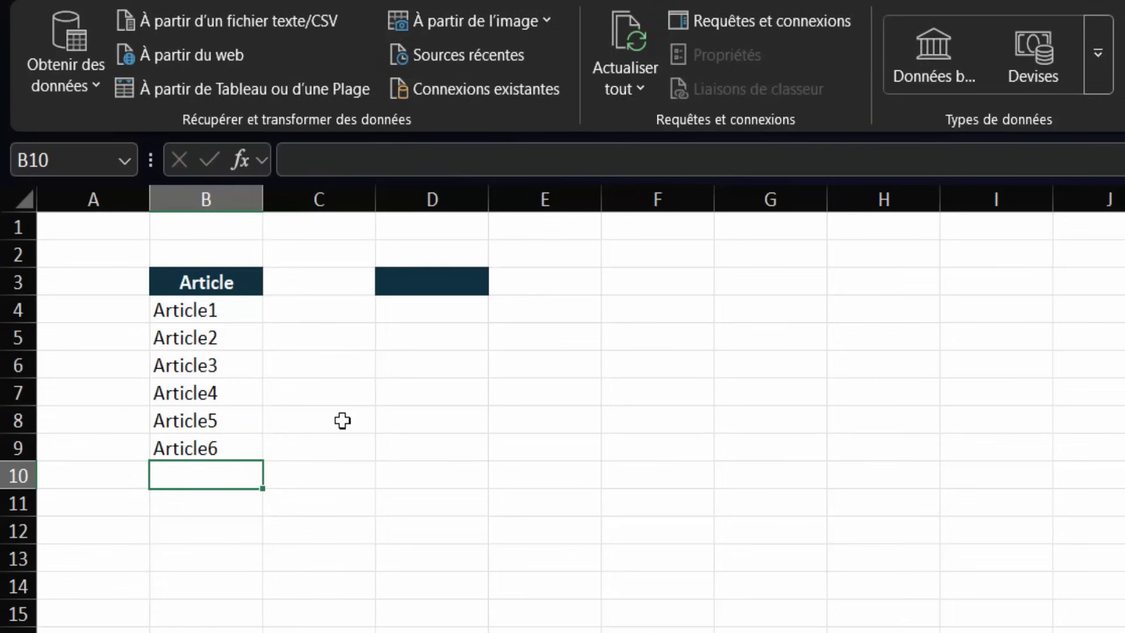
Check that D3's dropdown now lists all six articles.
click(451, 281)
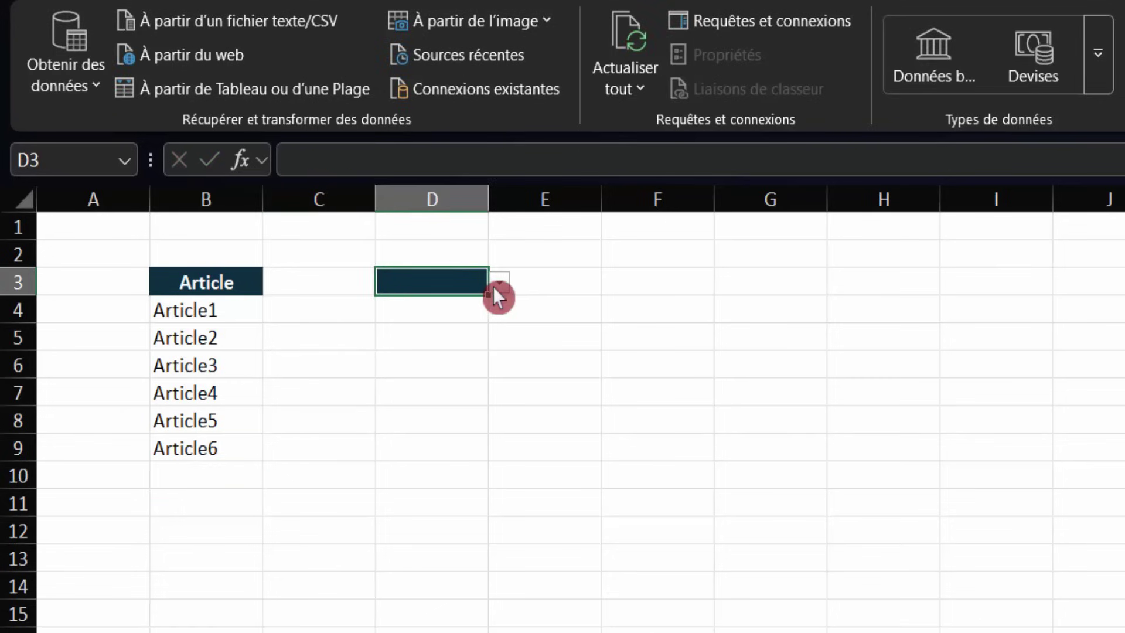
click(498, 283)
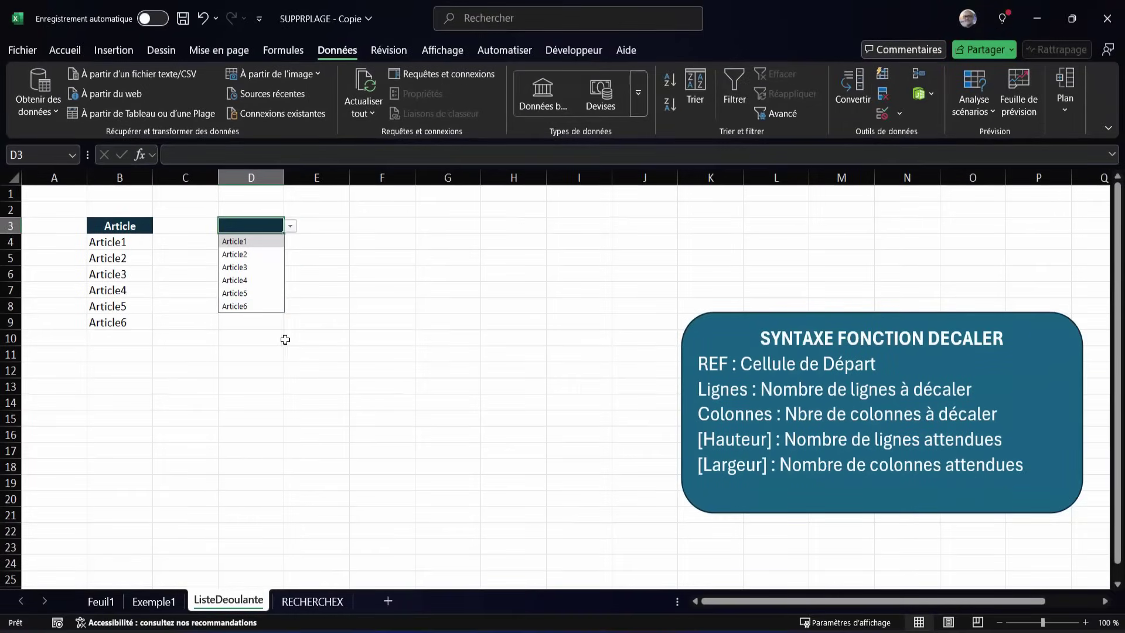
click(280, 339)
click(252, 226)
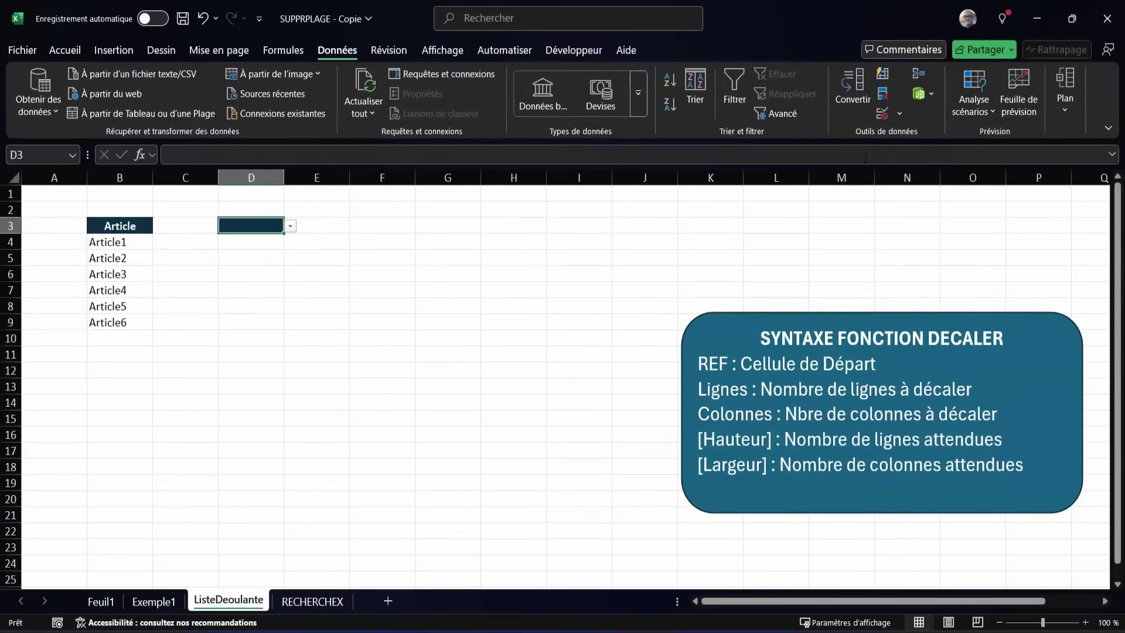
Clear All data validation from D3 to remove its DECALER-based dropdown.
click(901, 114)
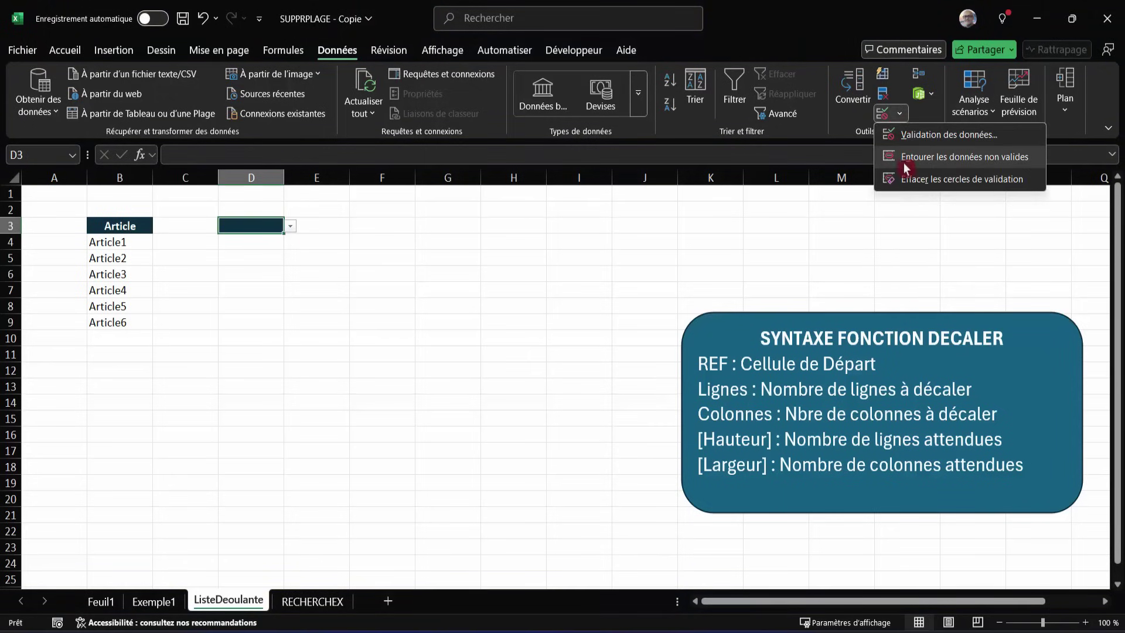
click(907, 181)
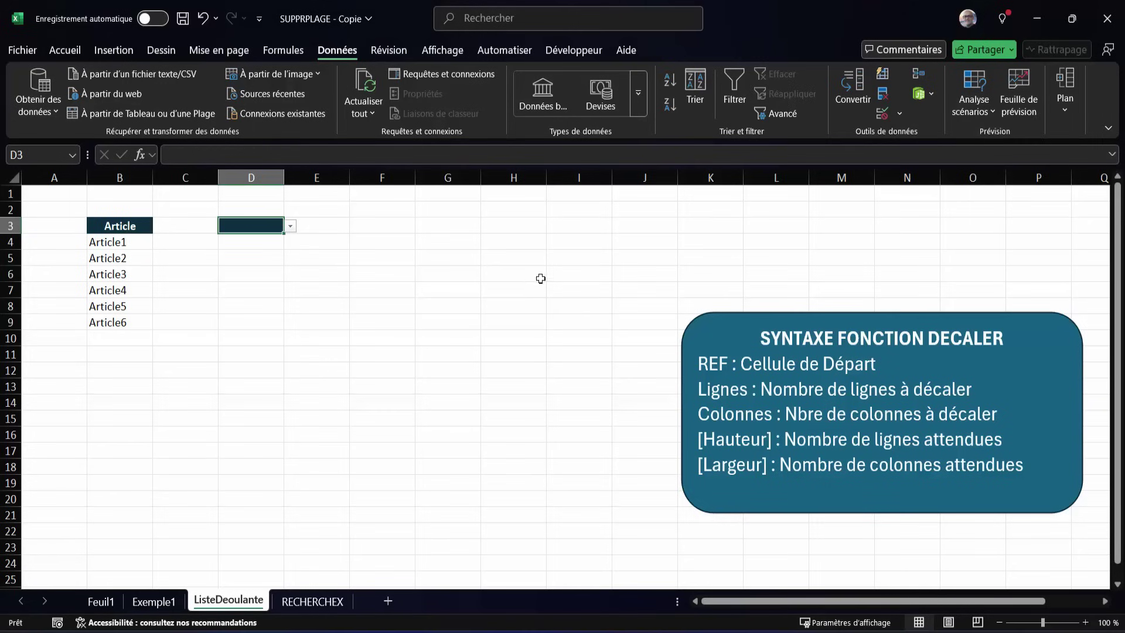
click(900, 114)
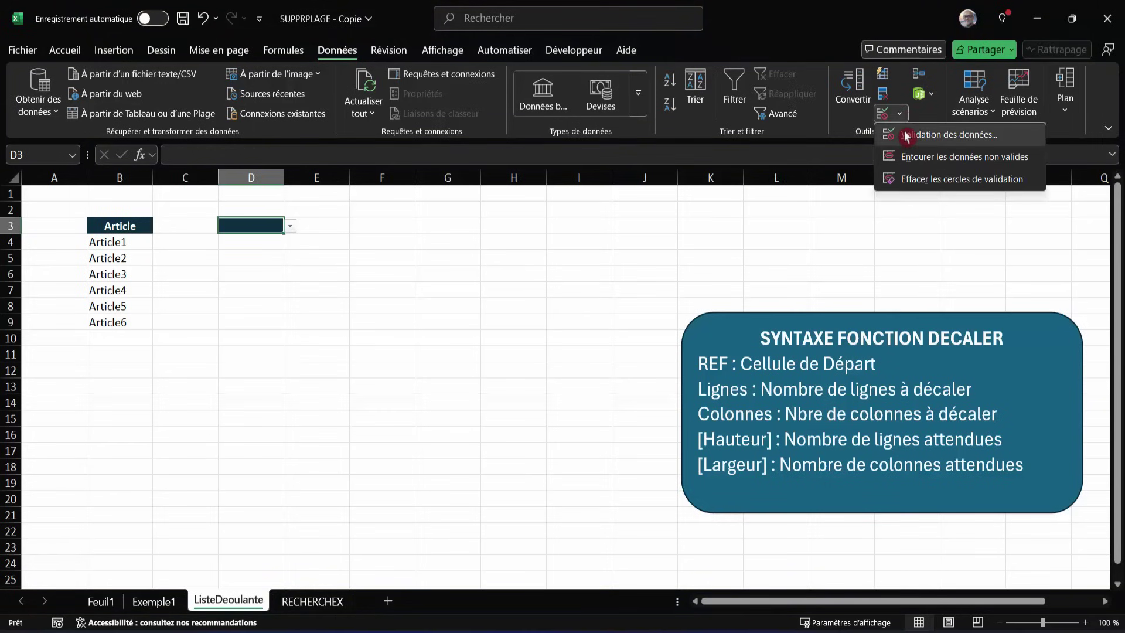
click(902, 133)
click(352, 329)
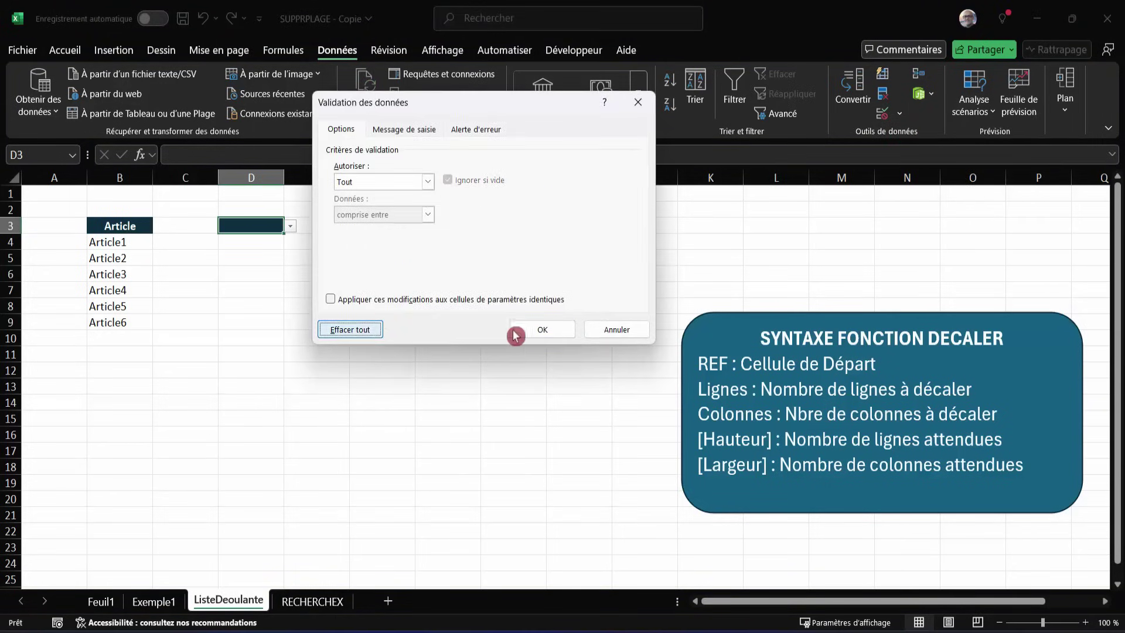
click(535, 333)
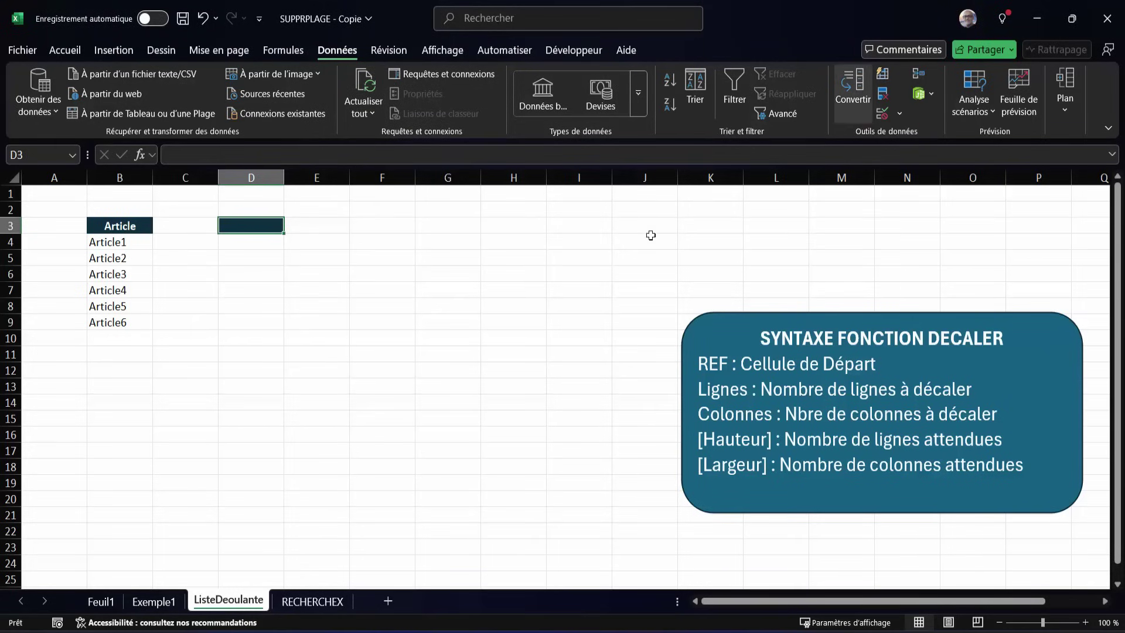
Give D3 a List validation sourced from $B$4:$B$18 and check it shows Article1–Article6 plus blanks.
click(899, 113)
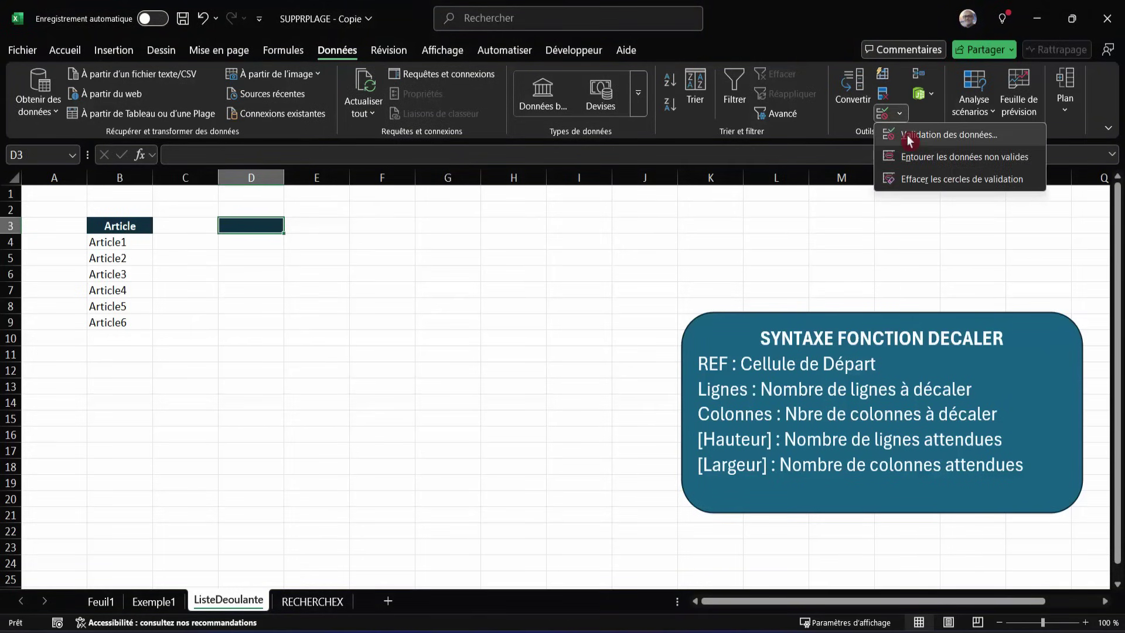
click(902, 141)
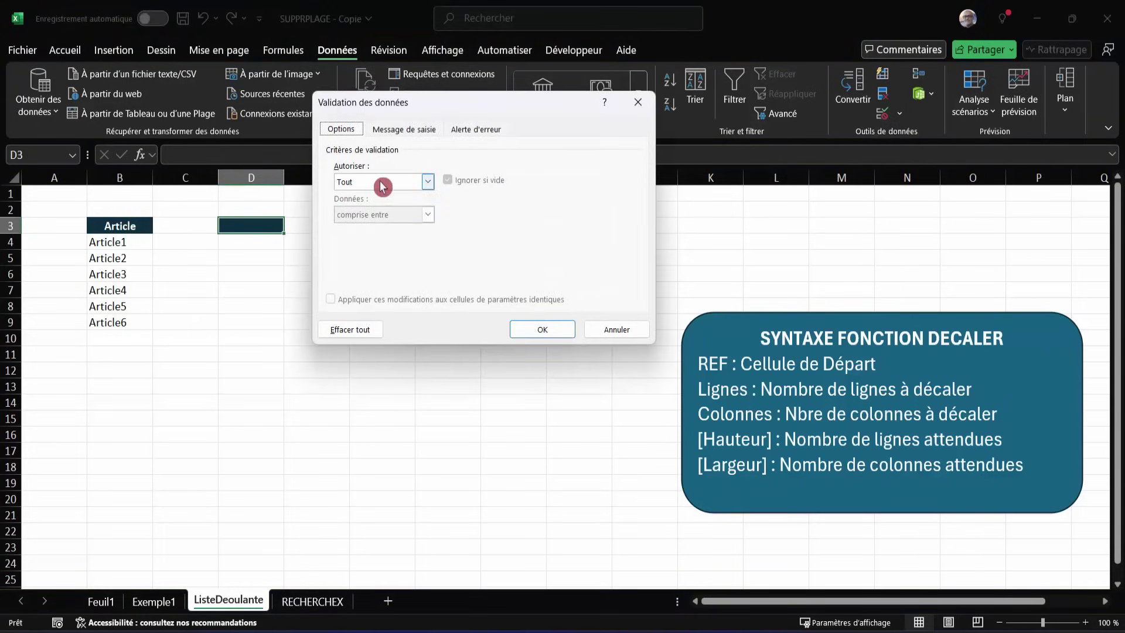
click(383, 183)
click(361, 229)
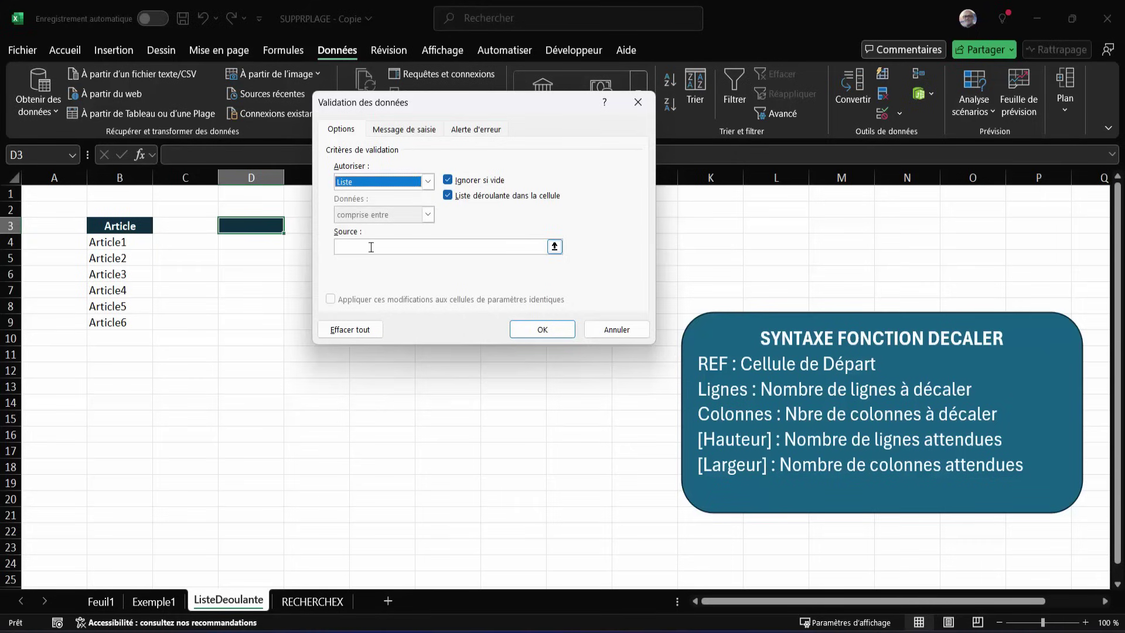
click(372, 247)
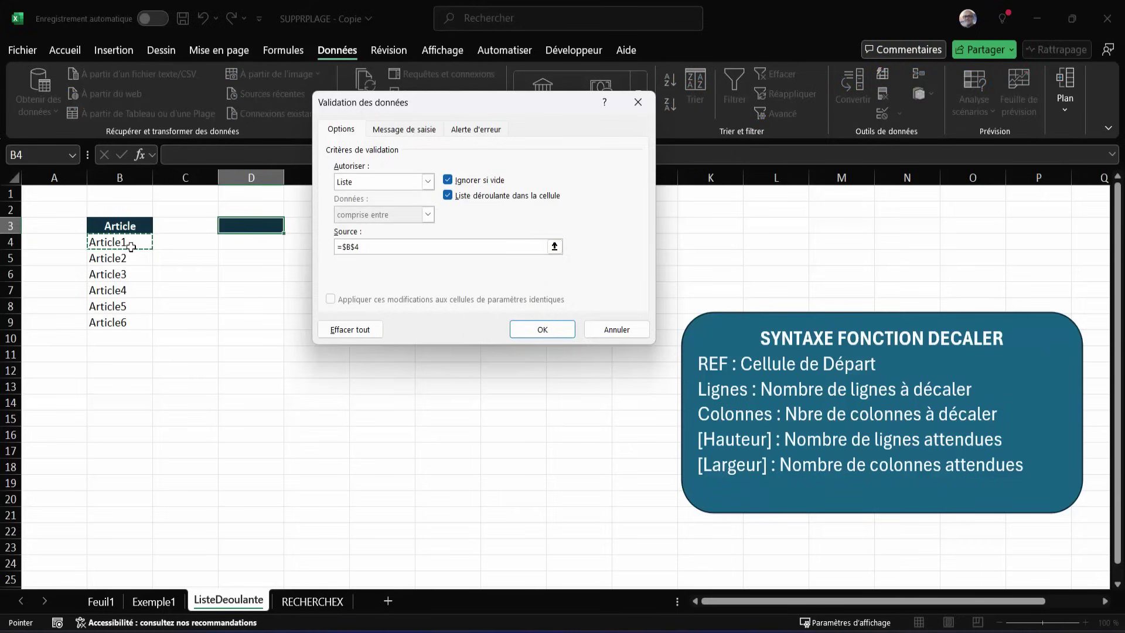
drag(131, 246, 110, 466)
click(548, 333)
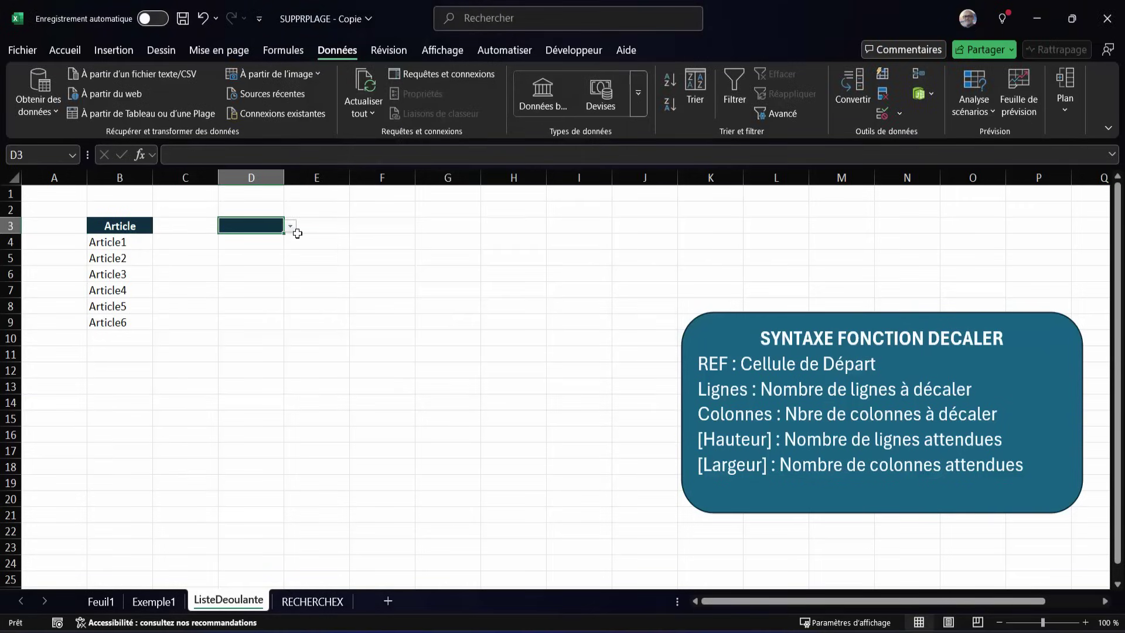
drag(296, 230, 263, 330)
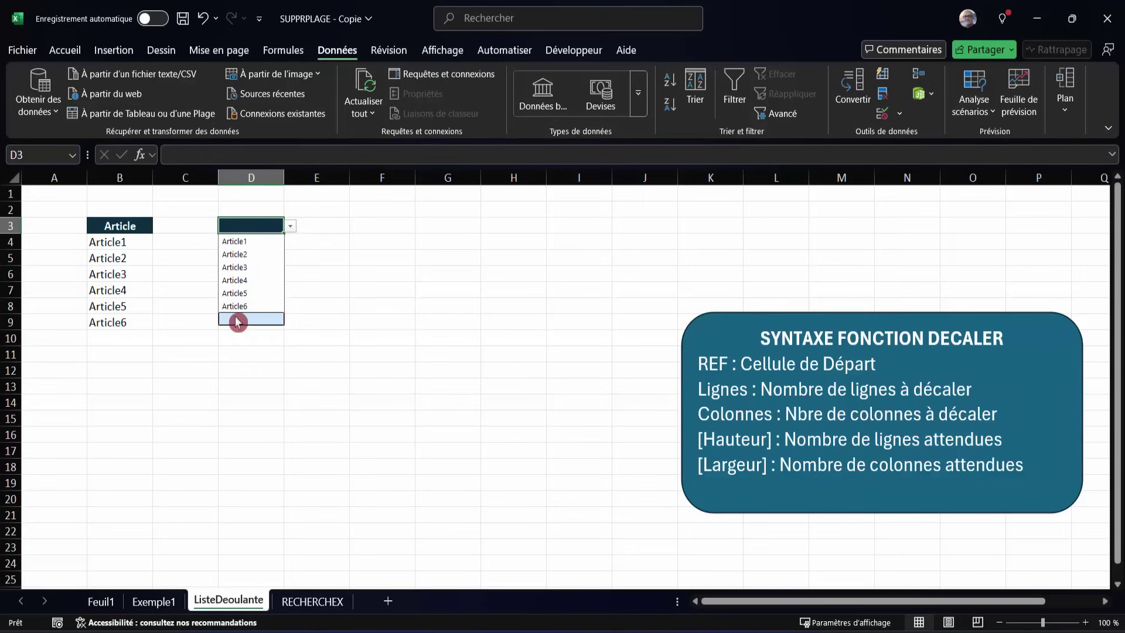
click(372, 269)
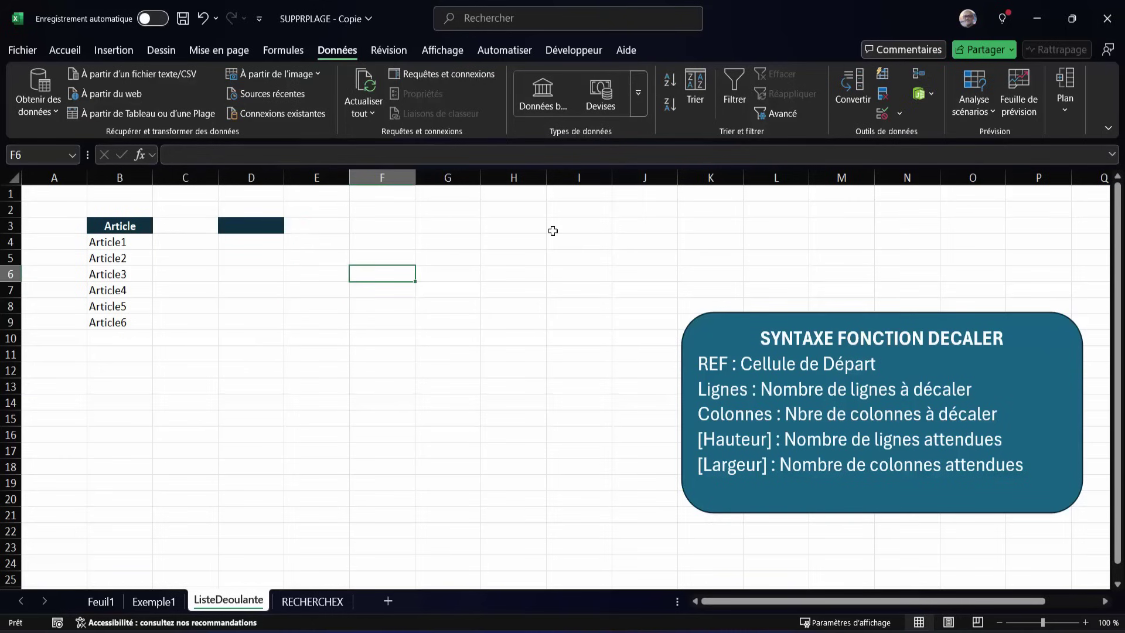
click(262, 231)
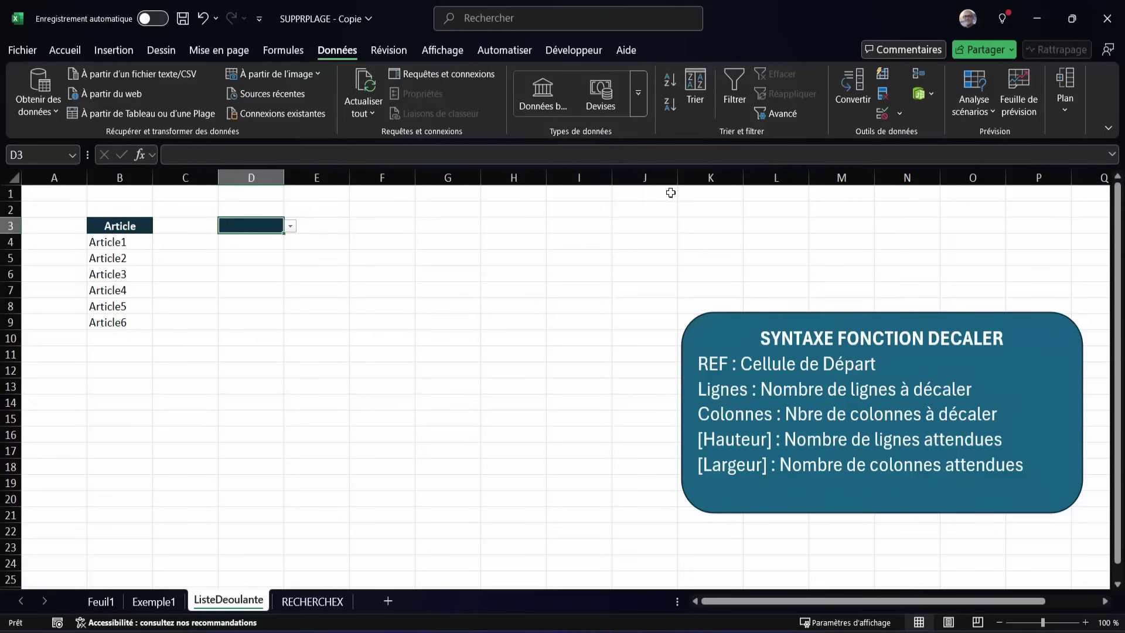
Make D3's validation list source a trimmed range by inserting a dot after the colon.
click(898, 114)
click(907, 139)
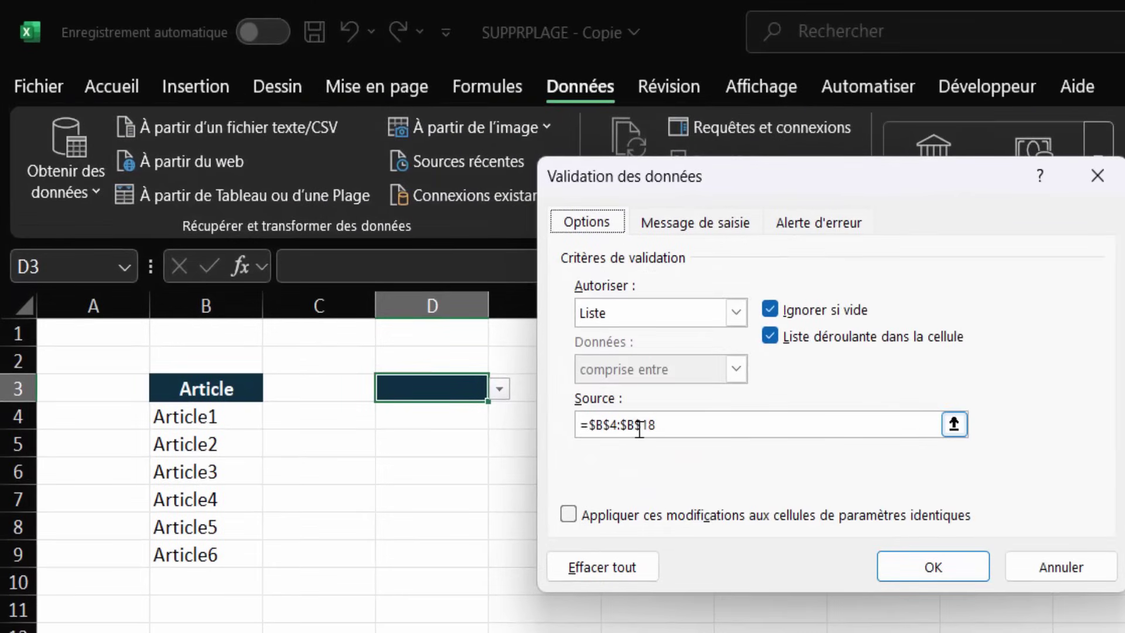
click(617, 426)
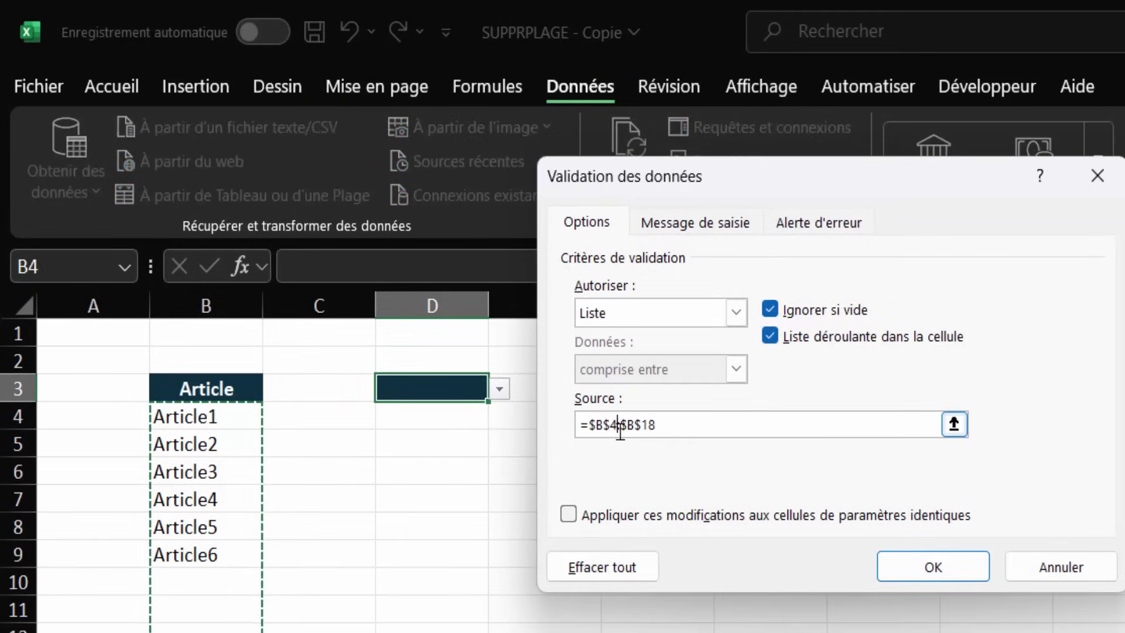
text(.)
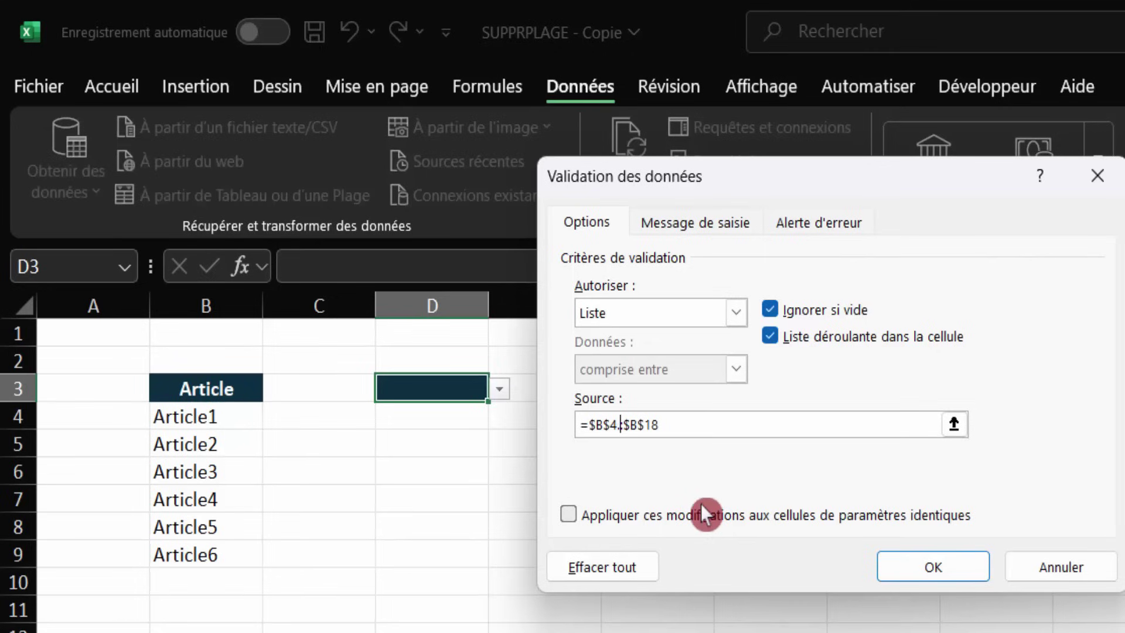
click(624, 424)
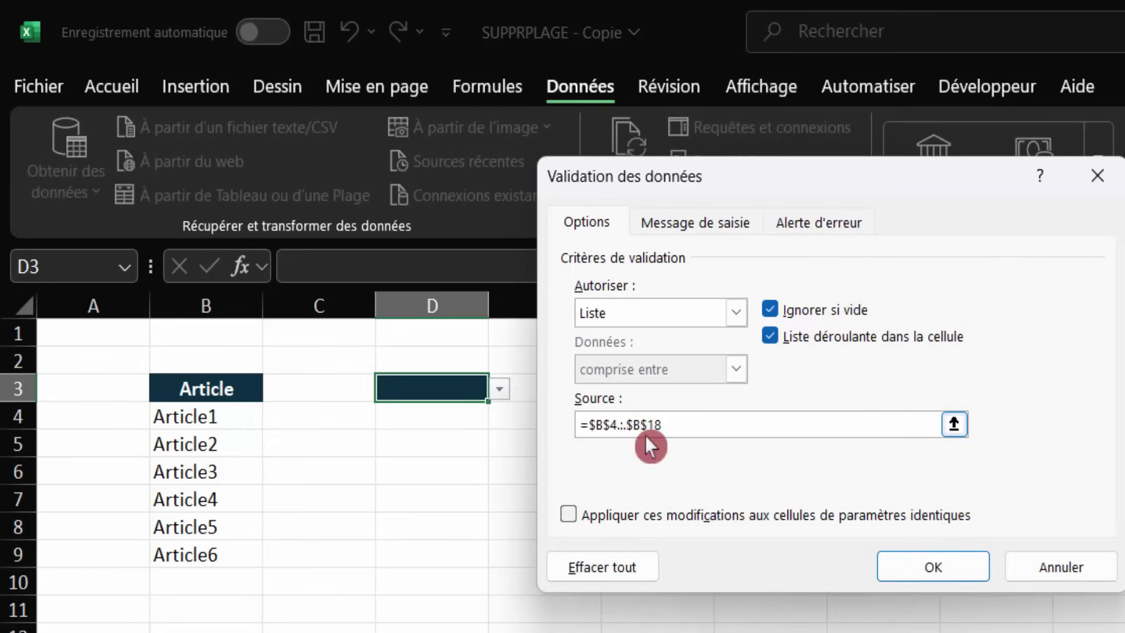
click(919, 564)
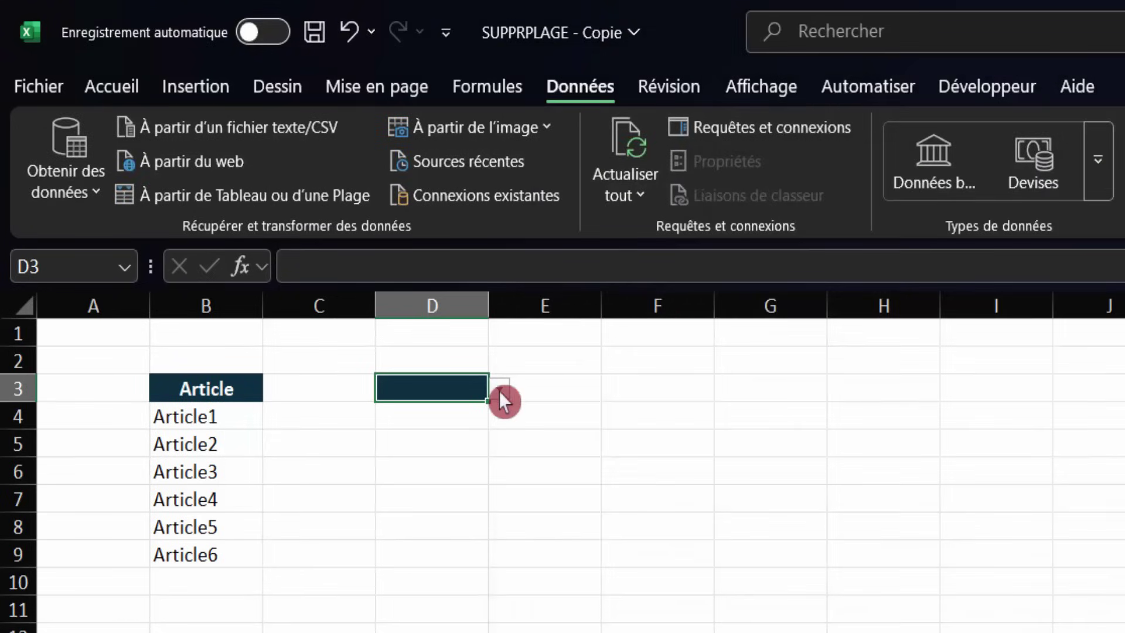
click(500, 392)
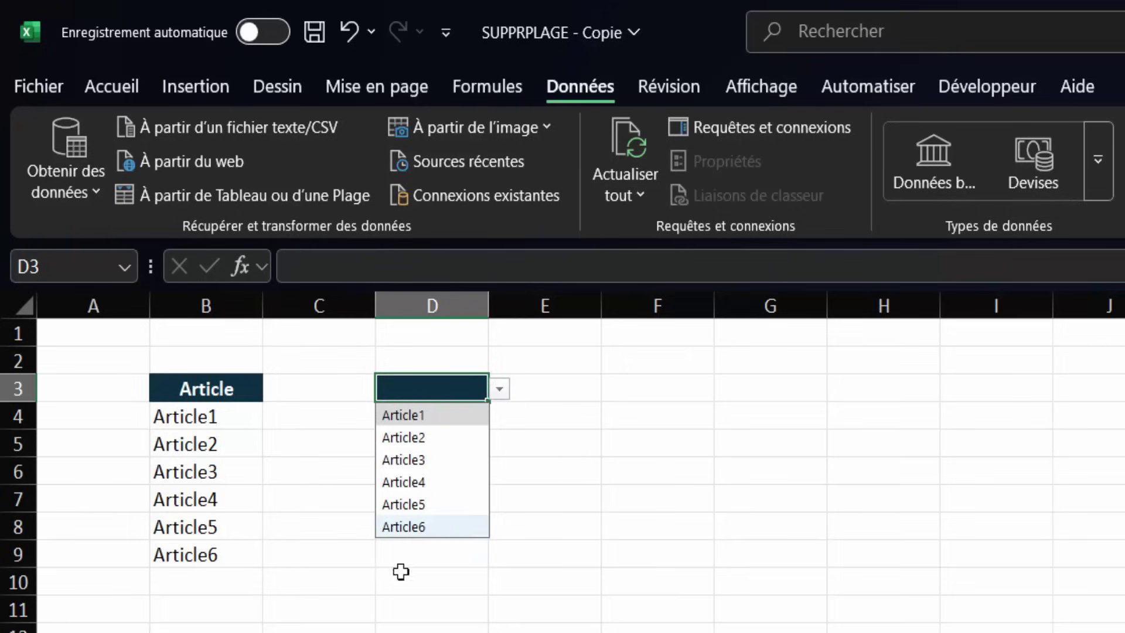
Add Article7 in B10 and confirm it appears in D3's drop-down list.
click(209, 584)
text(A)
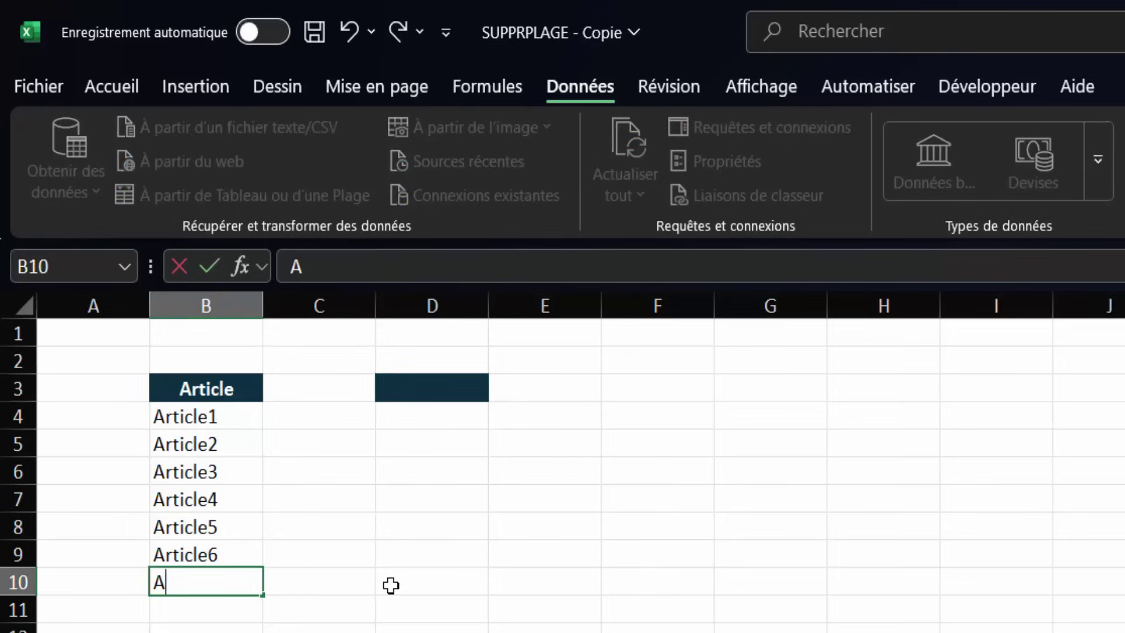
text(rticle)
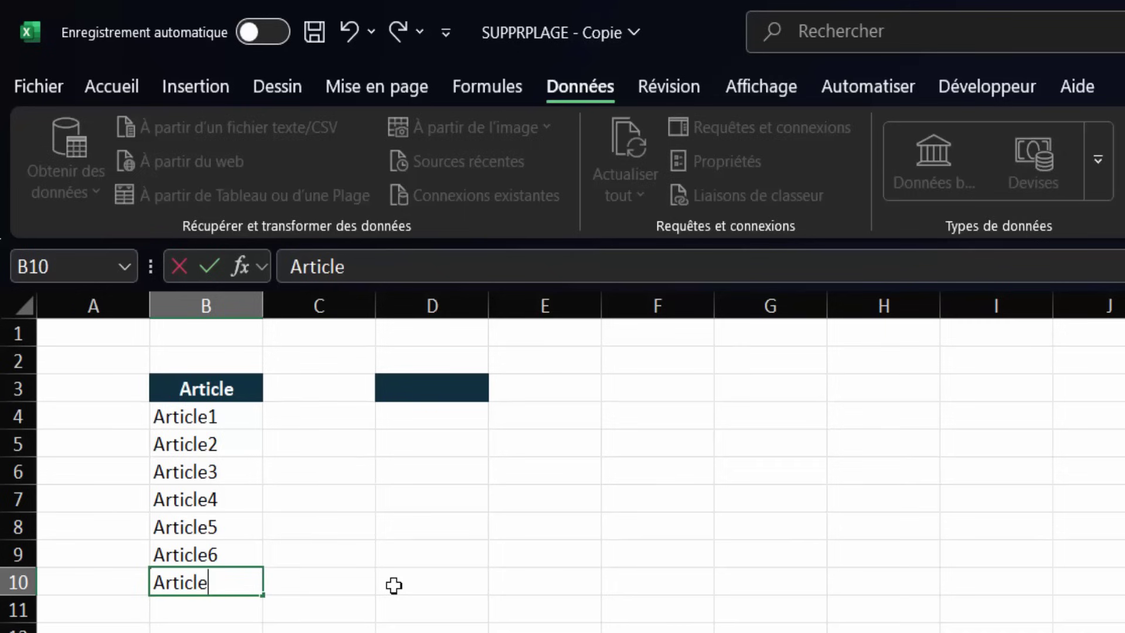
text(7)
key(Return)
click(472, 392)
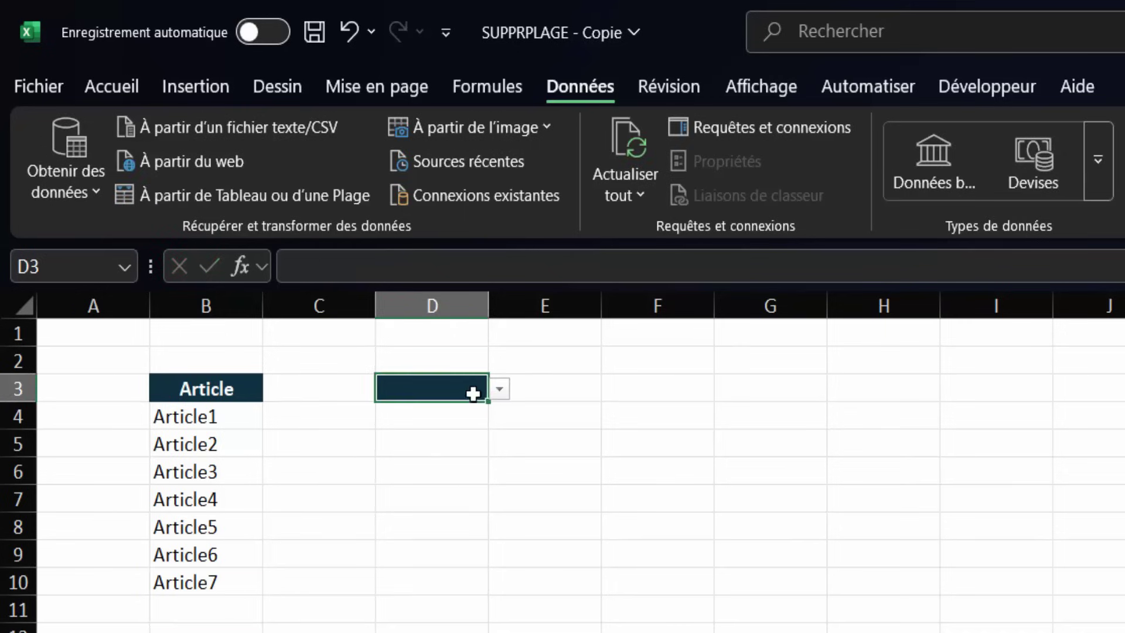
click(499, 390)
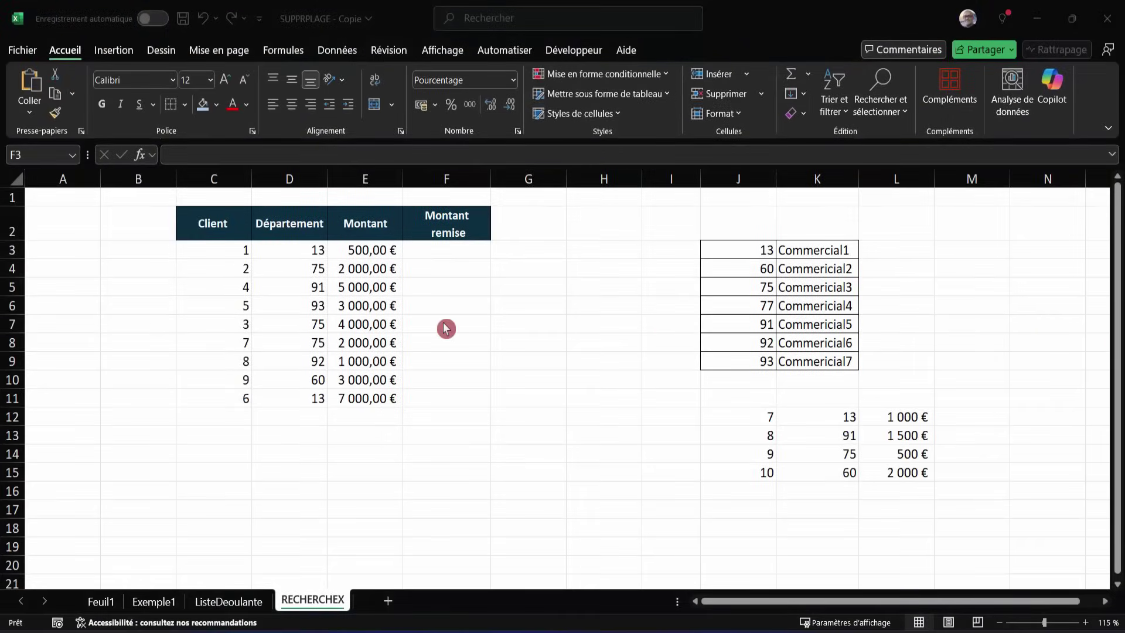
click(445, 329)
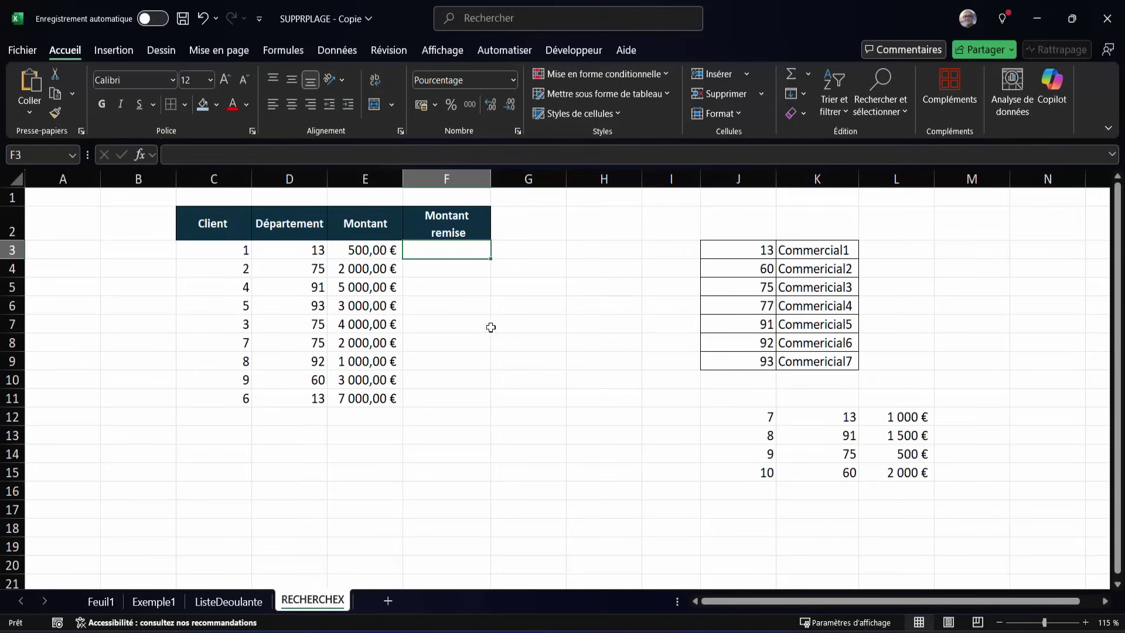
click(419, 328)
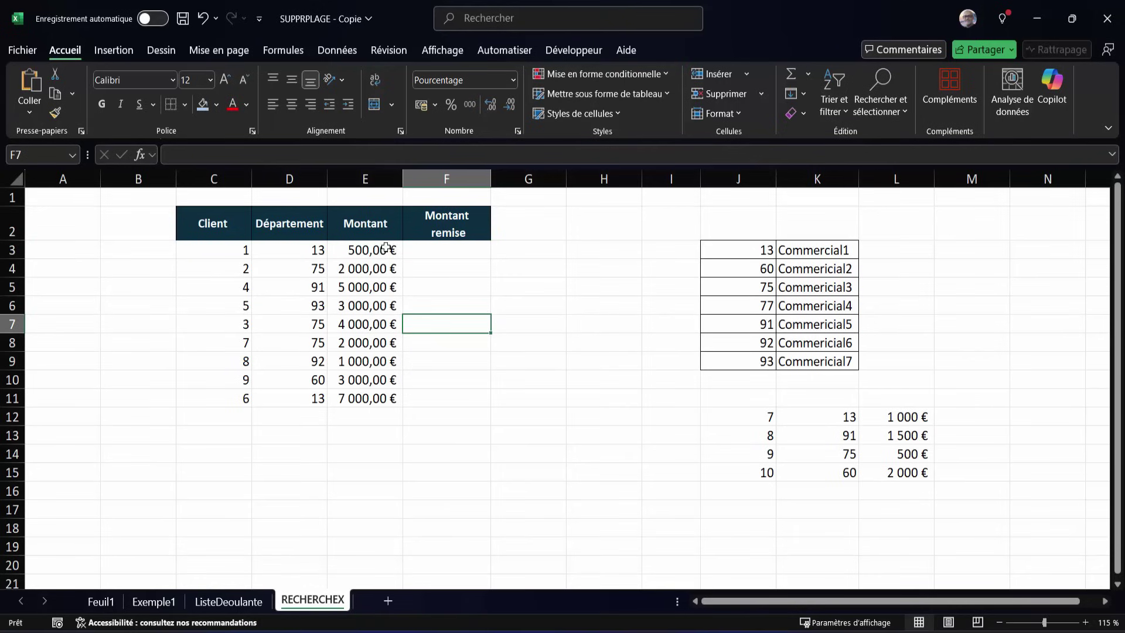
key(ctrl+a)
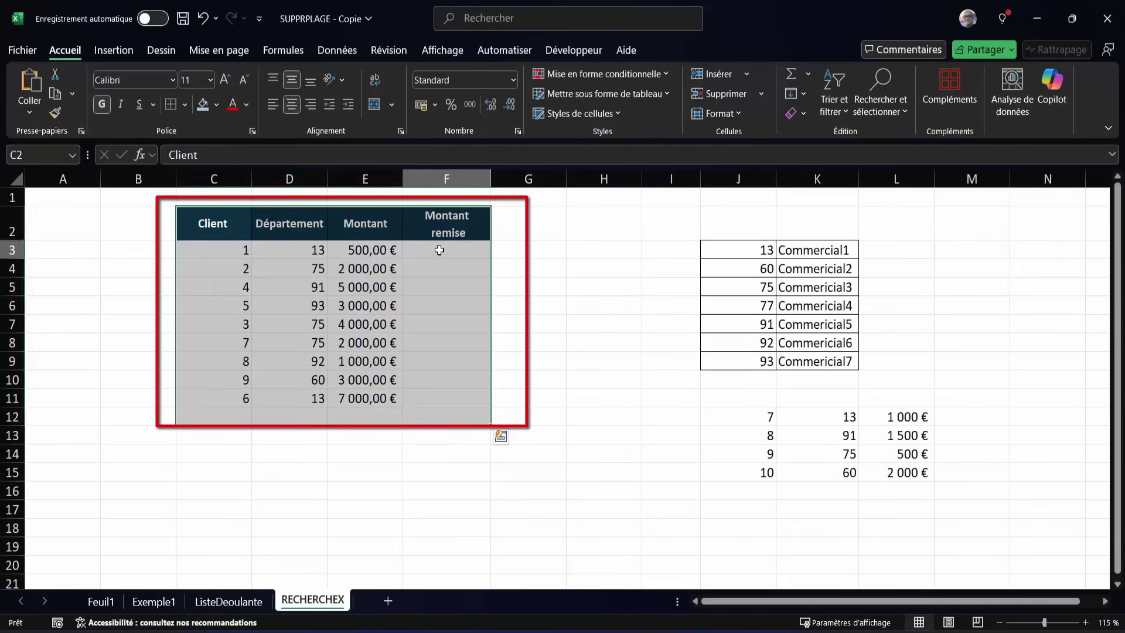
click(440, 250)
click(833, 249)
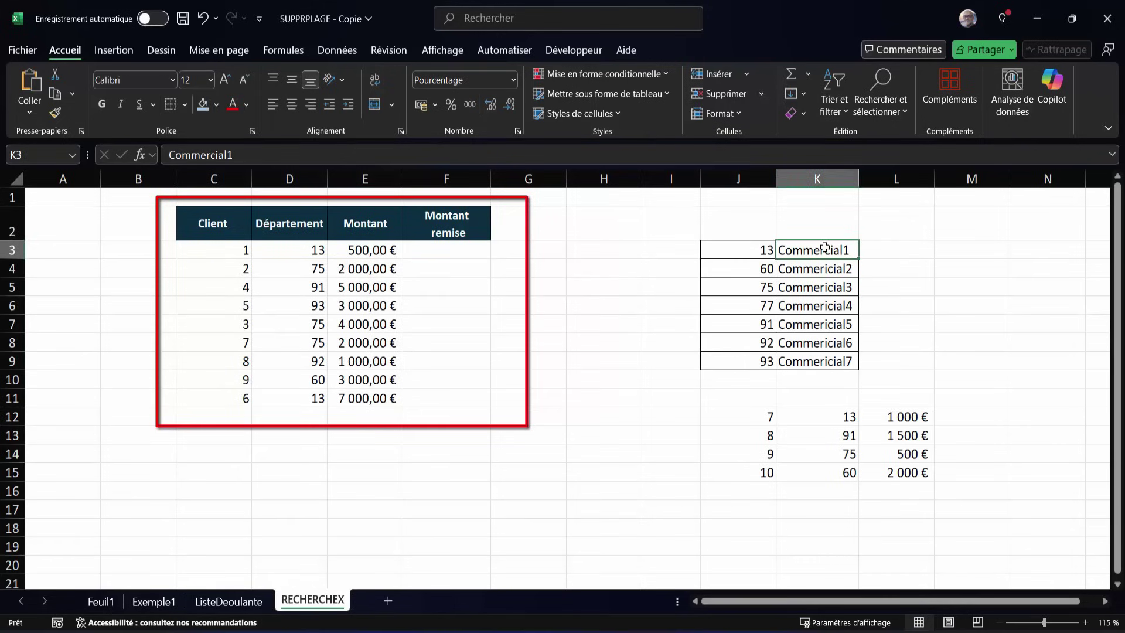
click(303, 251)
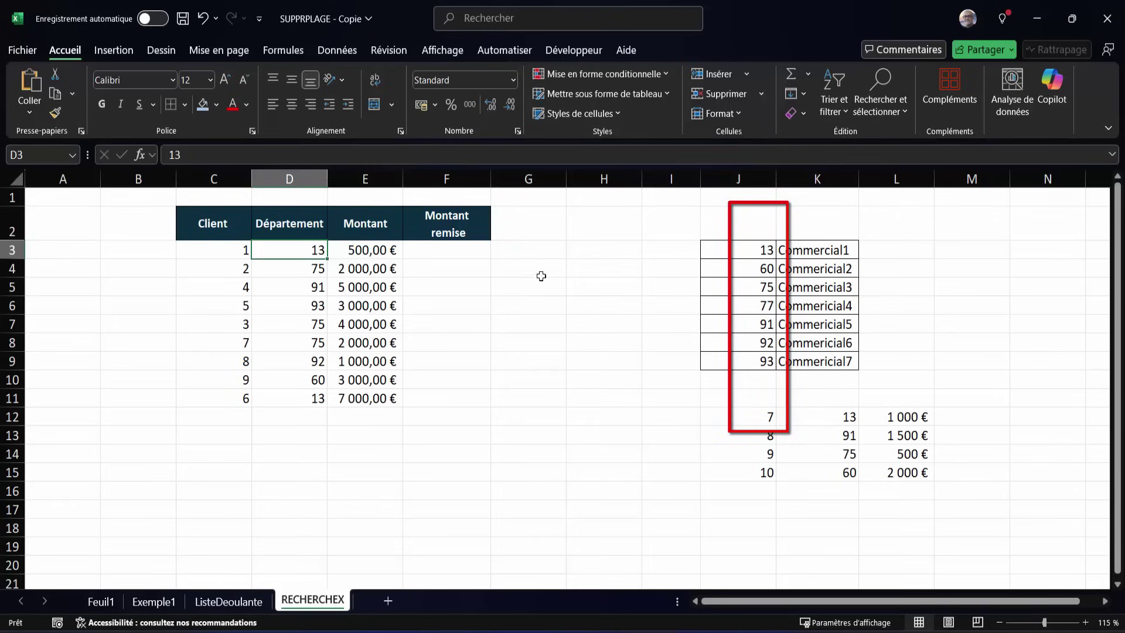
Enter =RECHERCHEX(D3:D19;J3:J9;K3:K9) in F3 to return each department's commercial name.
key(Right)
key(Right)
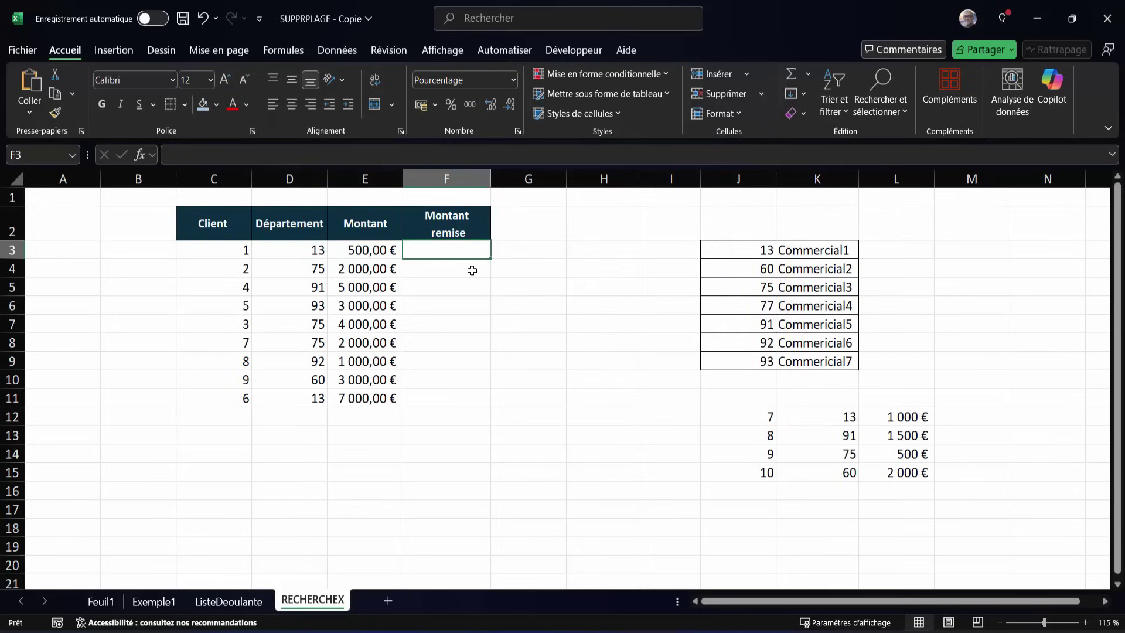
text(=rec)
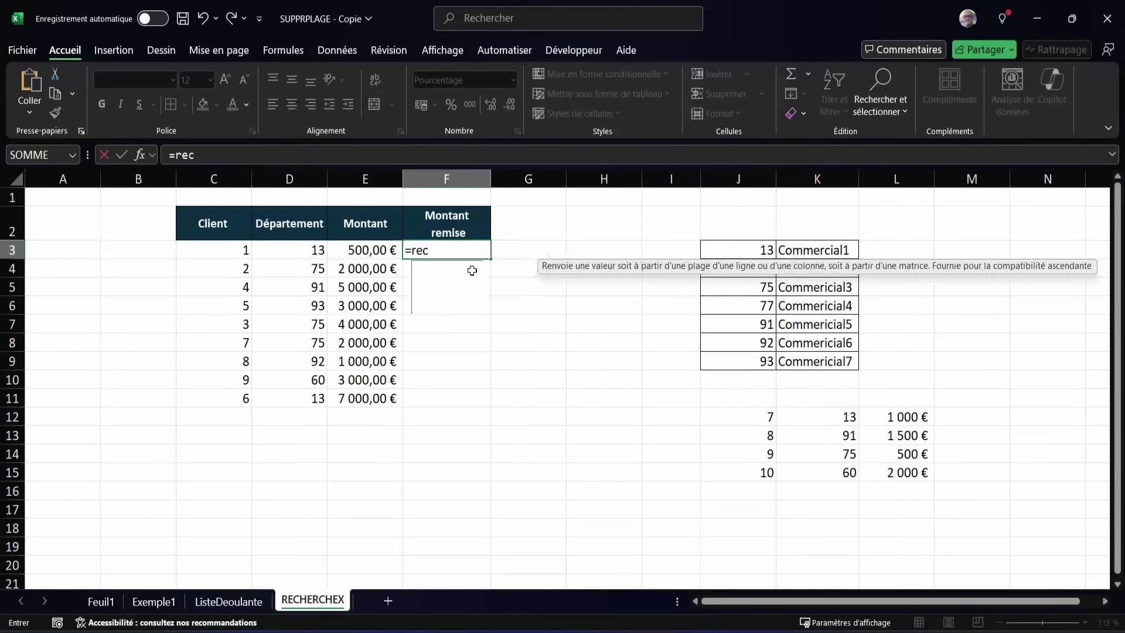
text(herch)
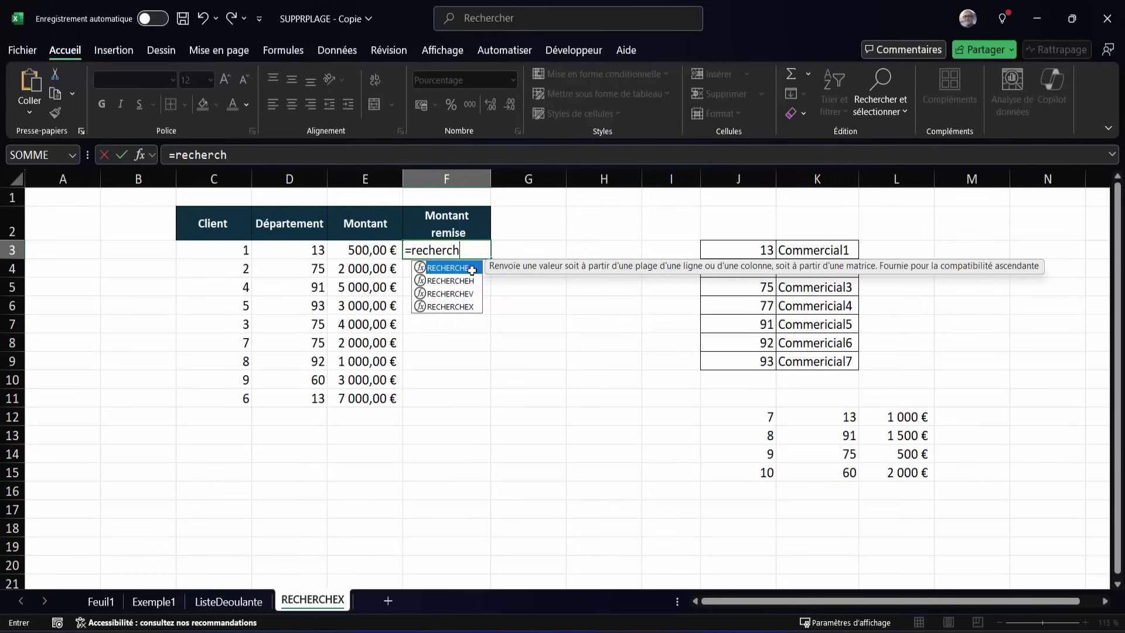
double_click(450, 307)
drag(302, 250, 302, 546)
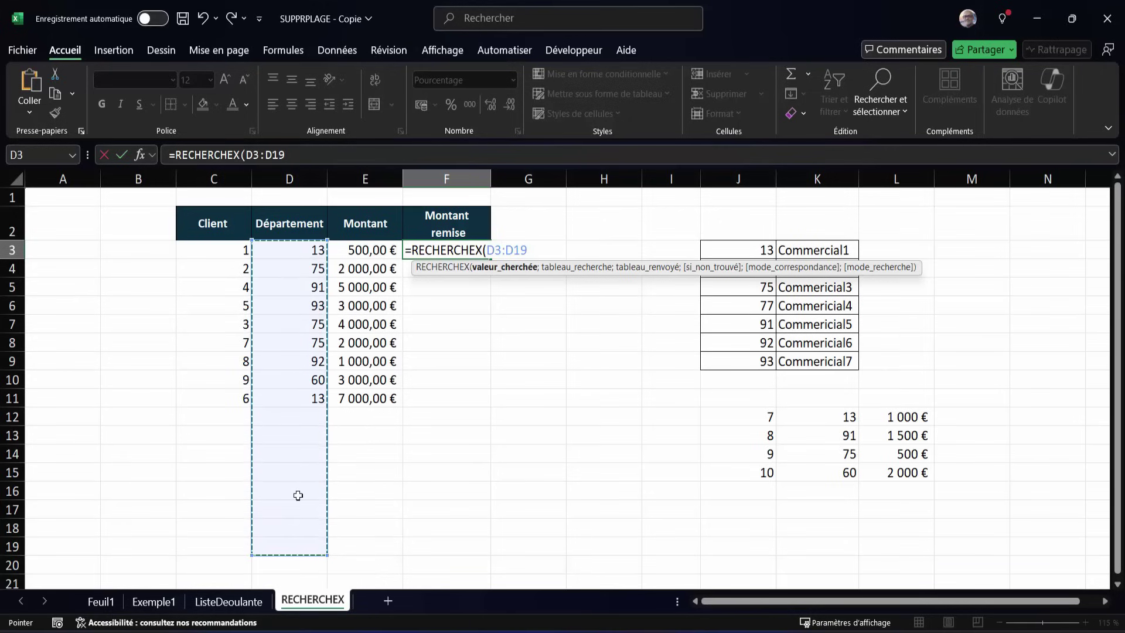
text(;)
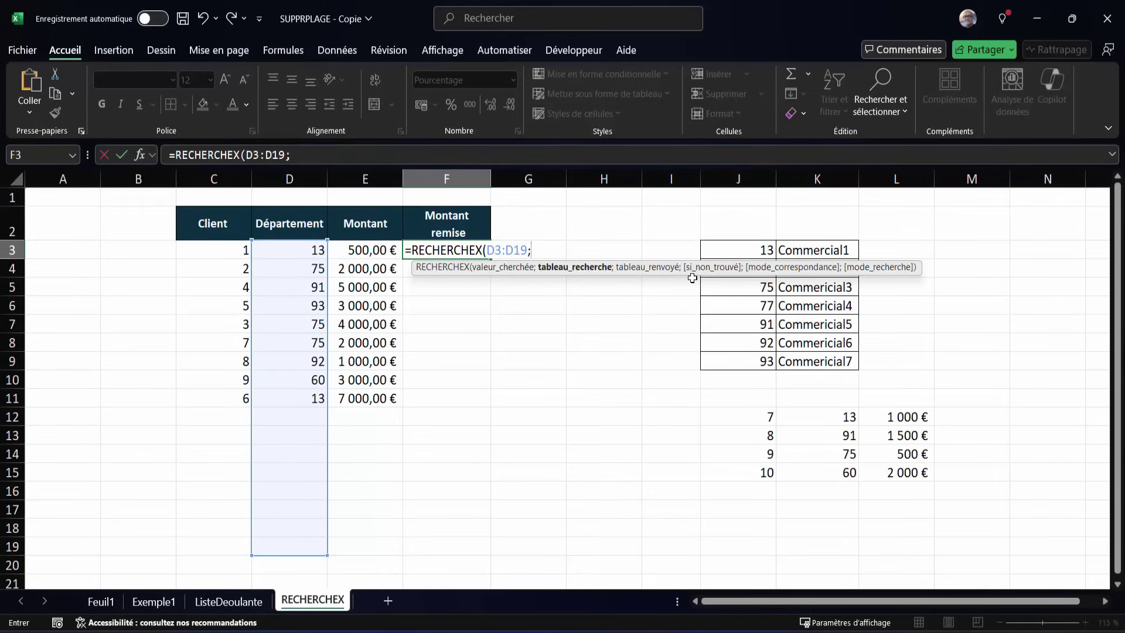
drag(693, 270, 679, 181)
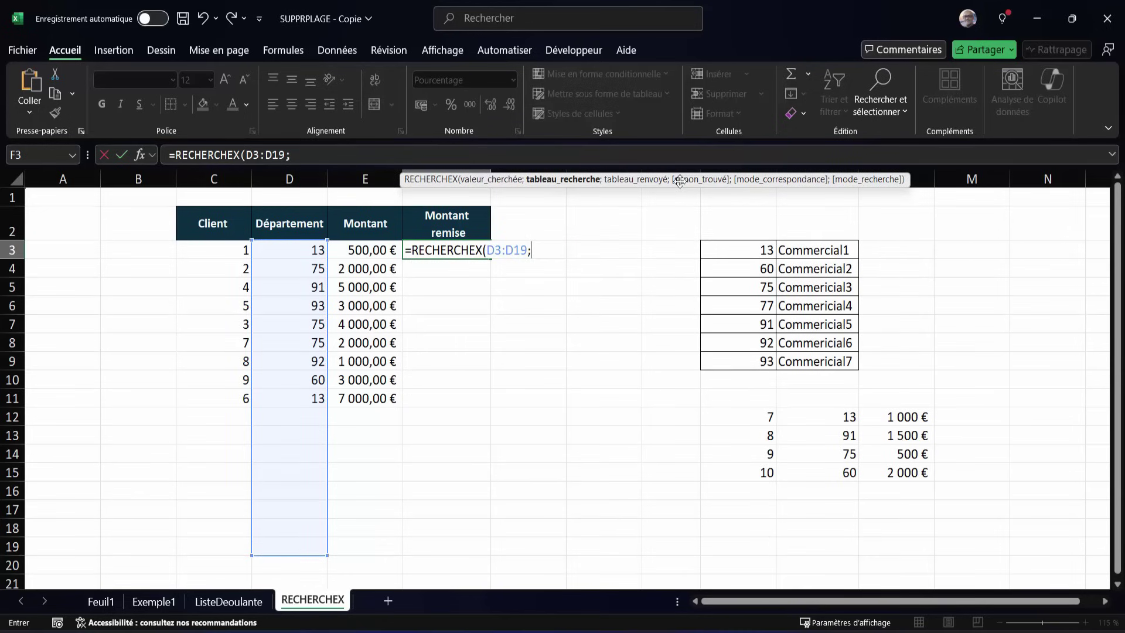
drag(749, 252, 752, 359)
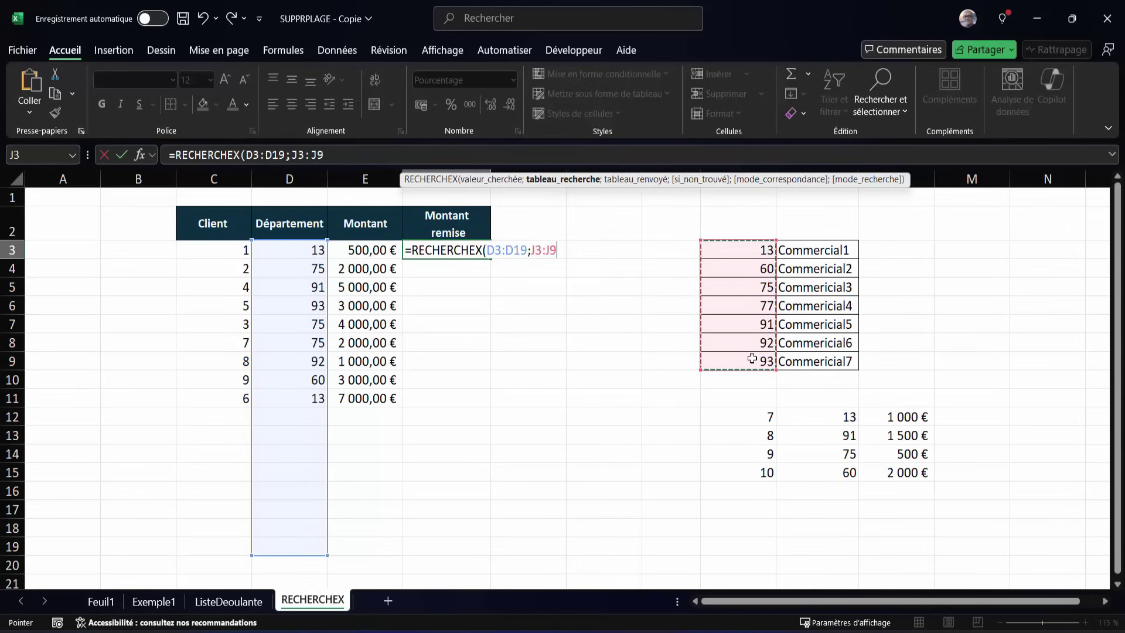
text(;)
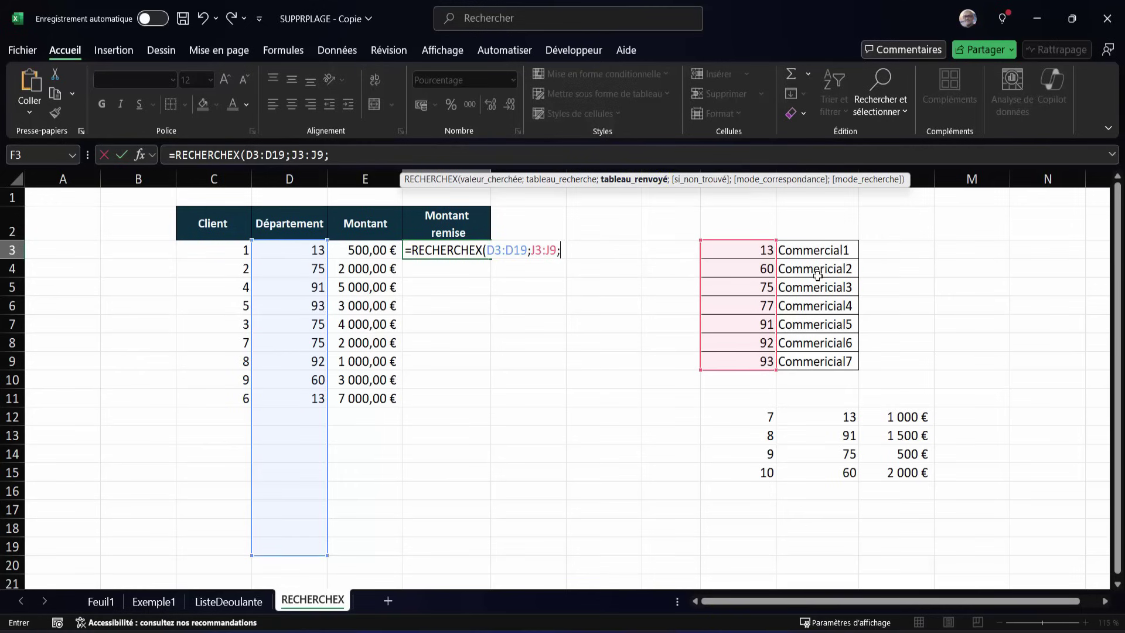
drag(820, 251, 833, 363)
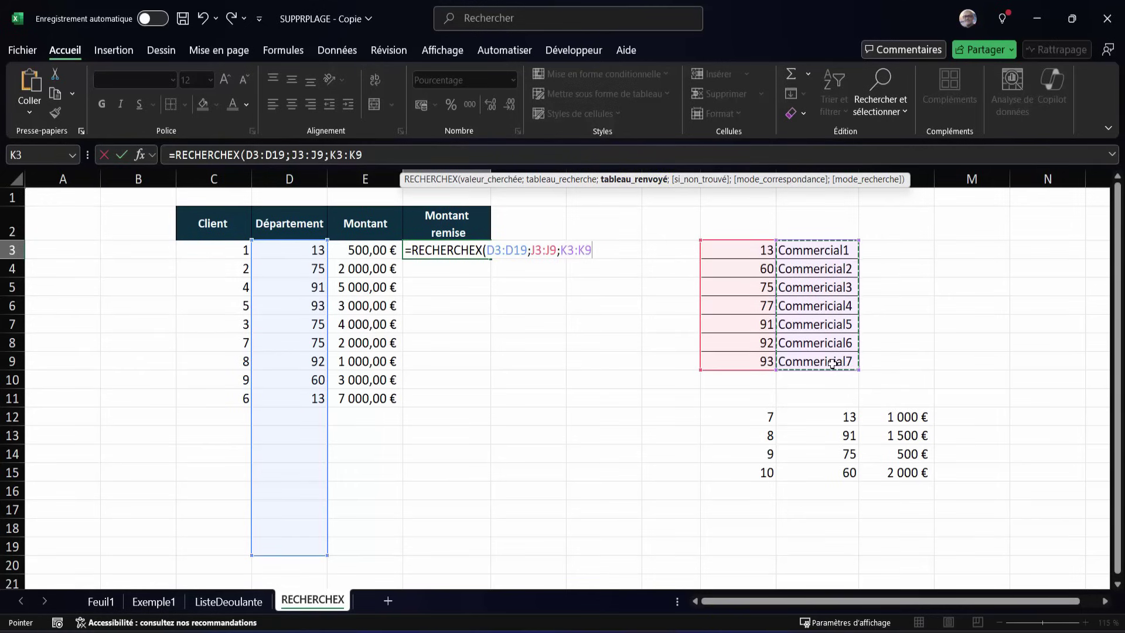
key(Return)
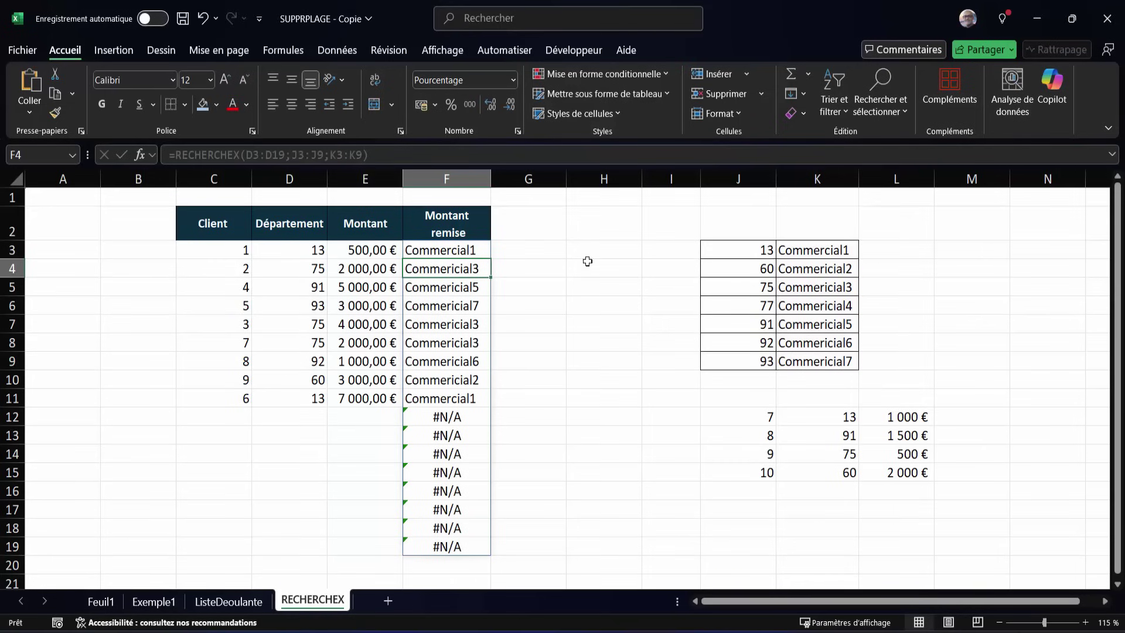
Add an empty-text ;"" not-found argument to F3's formula so rows 12–19 show blanks.
click(434, 416)
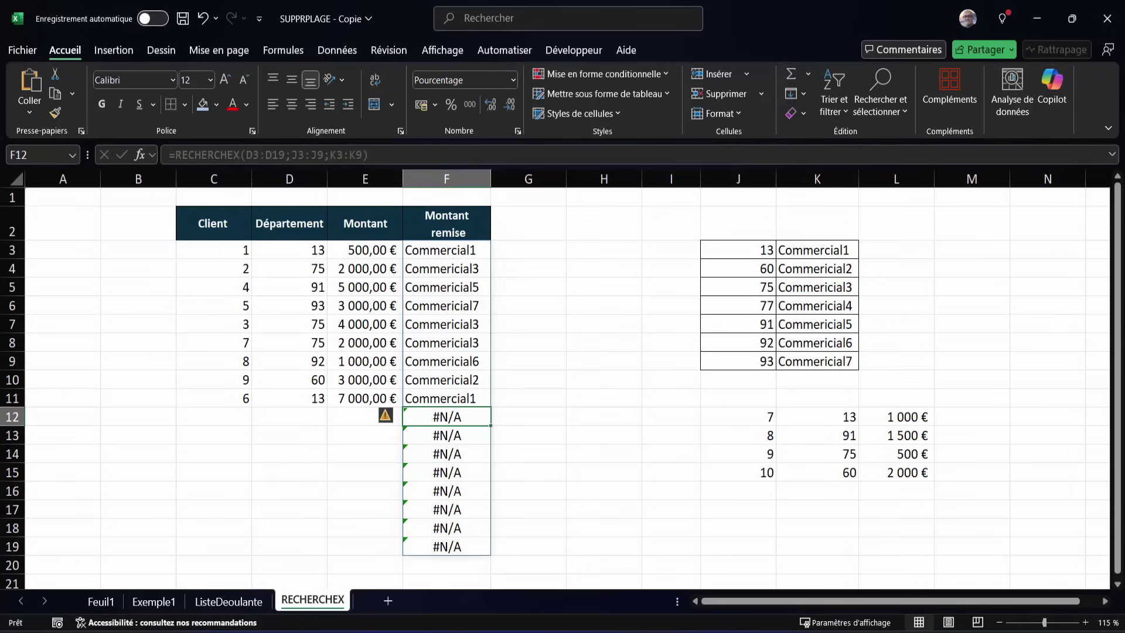
key(ctrl+z)
double_click(450, 249)
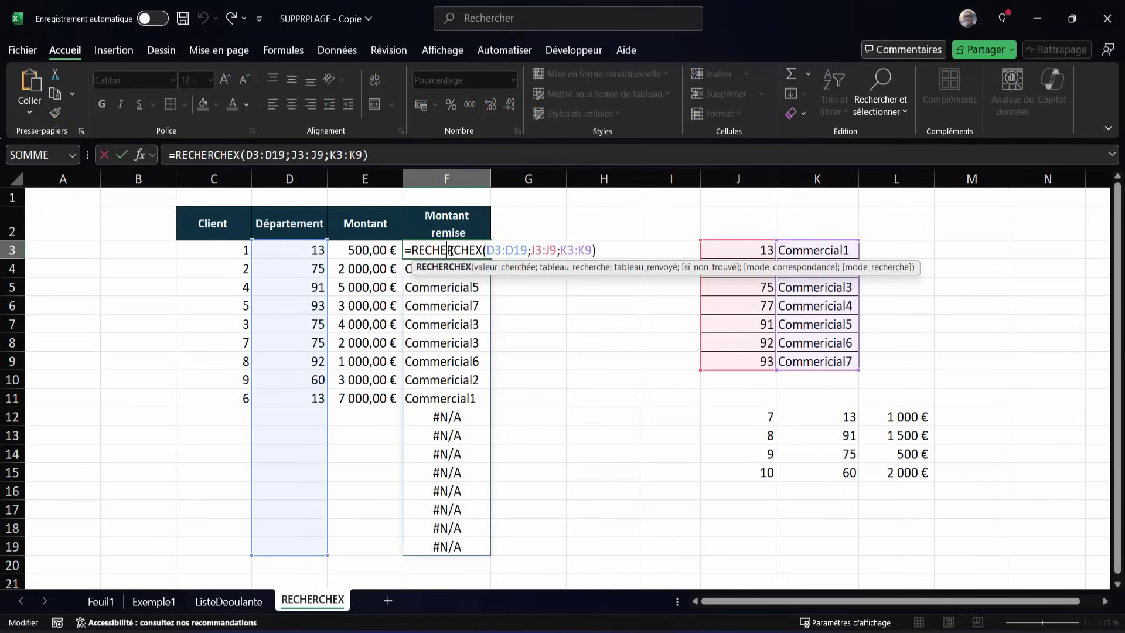
click(592, 250)
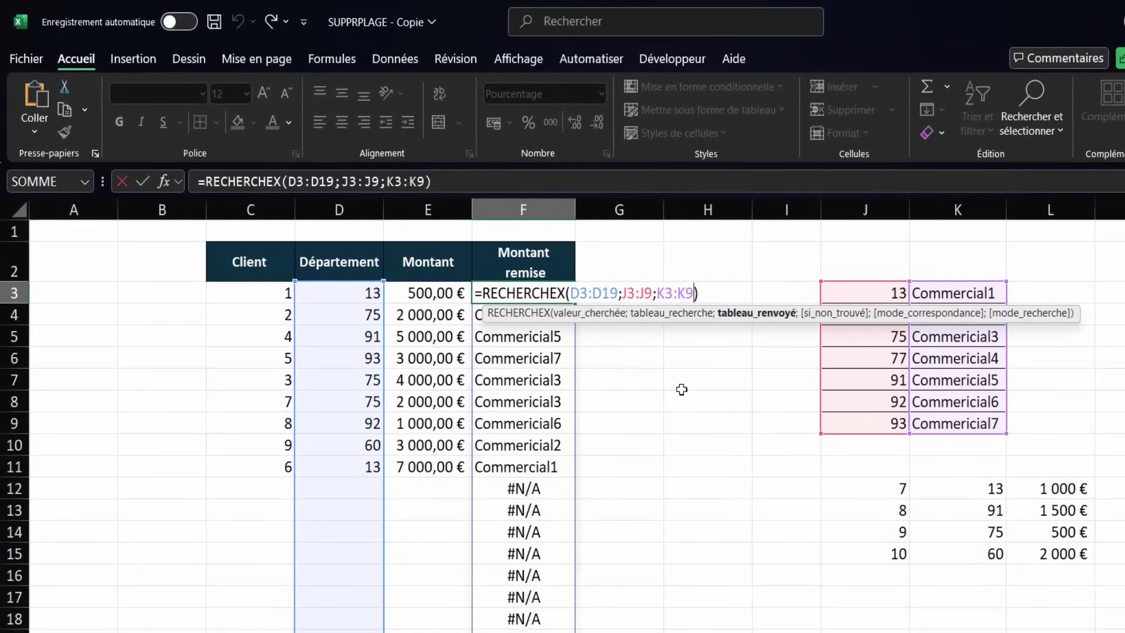
text(;)
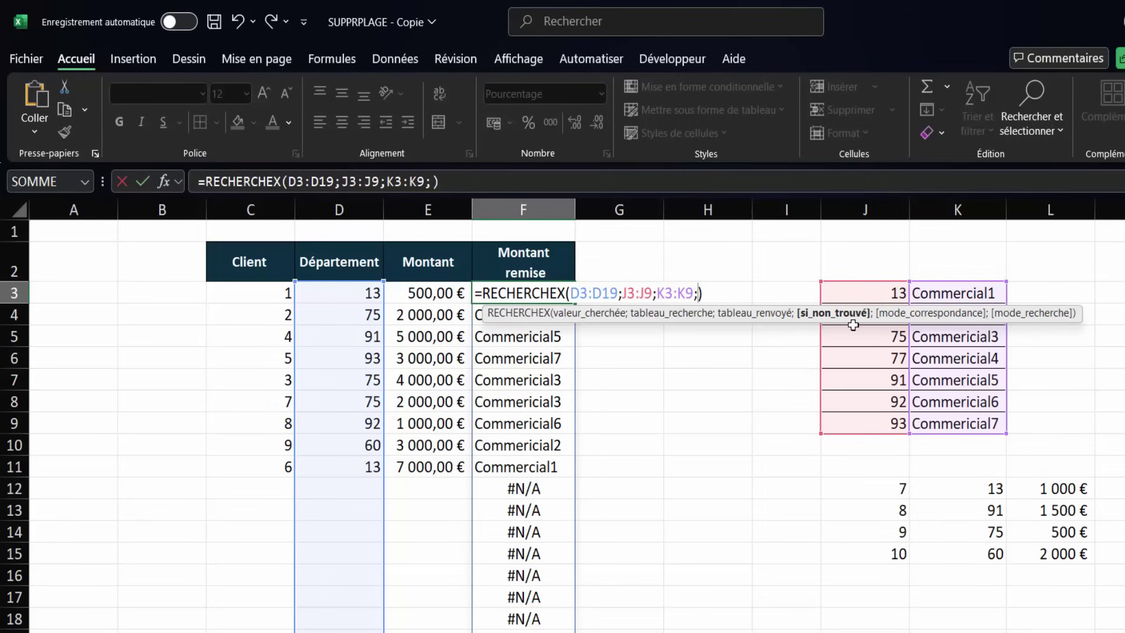
text("")
key(Return)
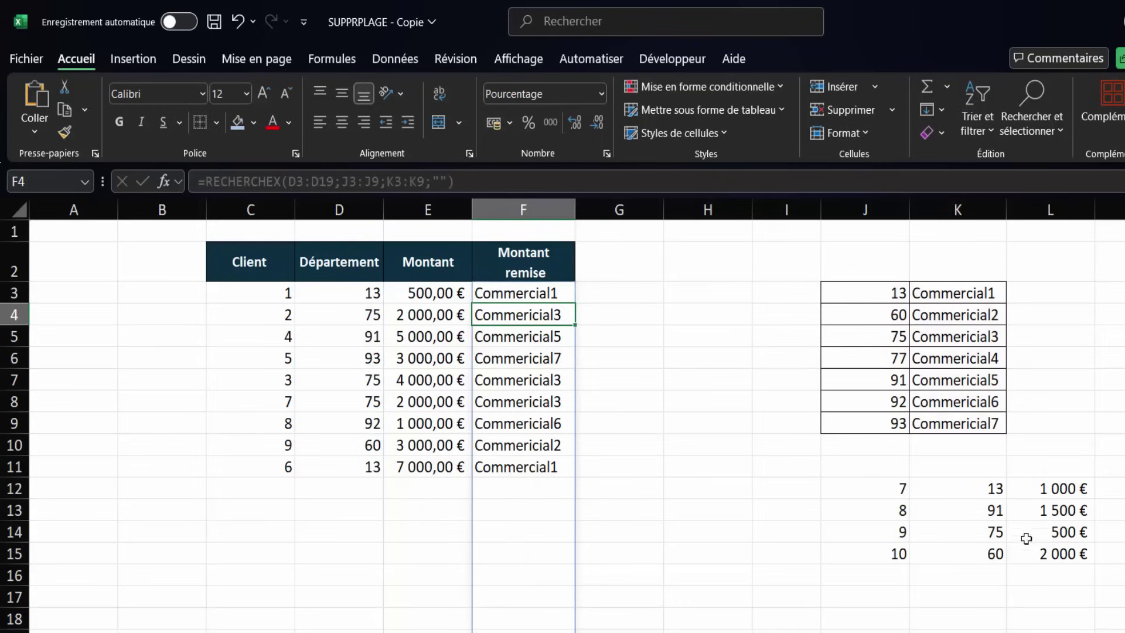
mouse_move(891, 493)
mouse_down()
mouse_move(871, 533)
mouse_move(1064, 544)
mouse_up()
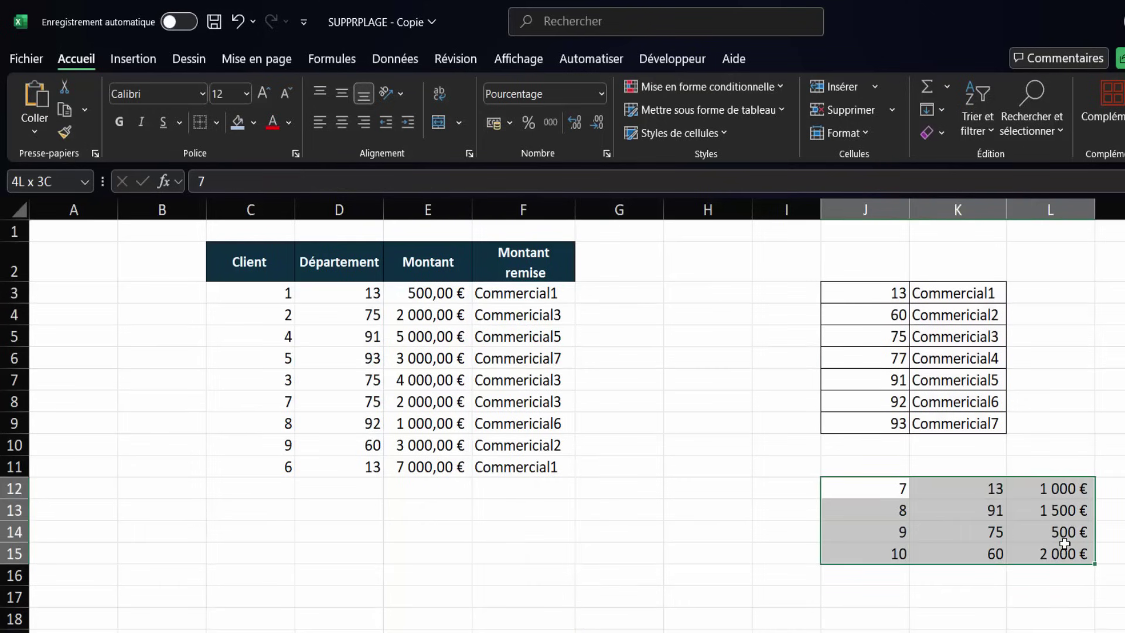
Test-paste the new client rows J12:L15 at C12, then undo the paste.
key(ctrl+c)
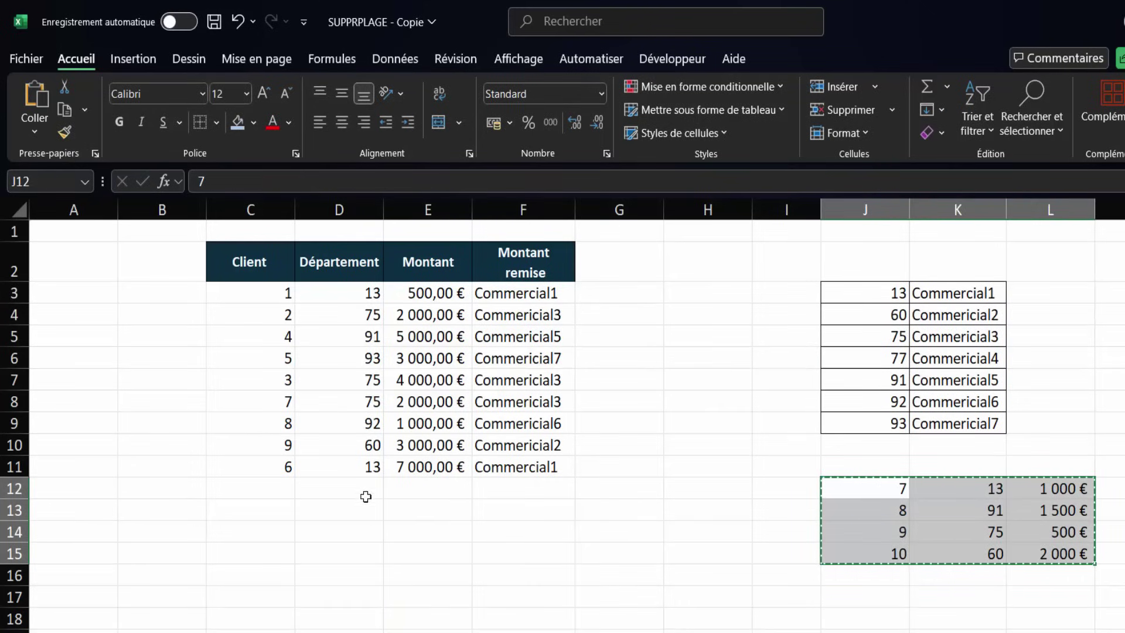
click(282, 487)
key(ctrl+v)
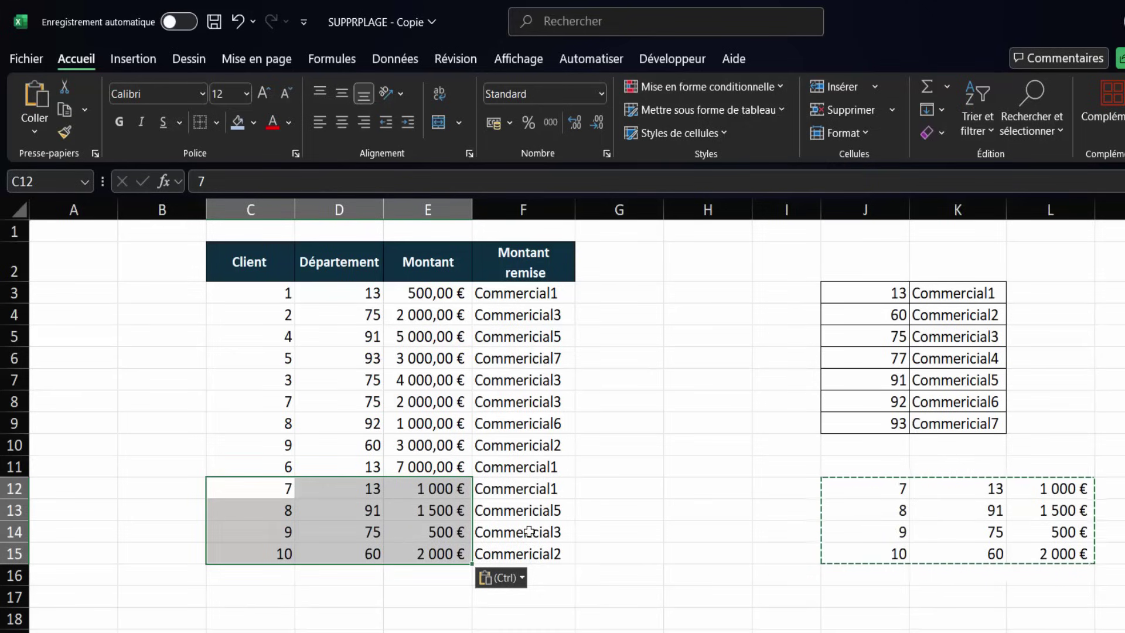
key(ctrl+z)
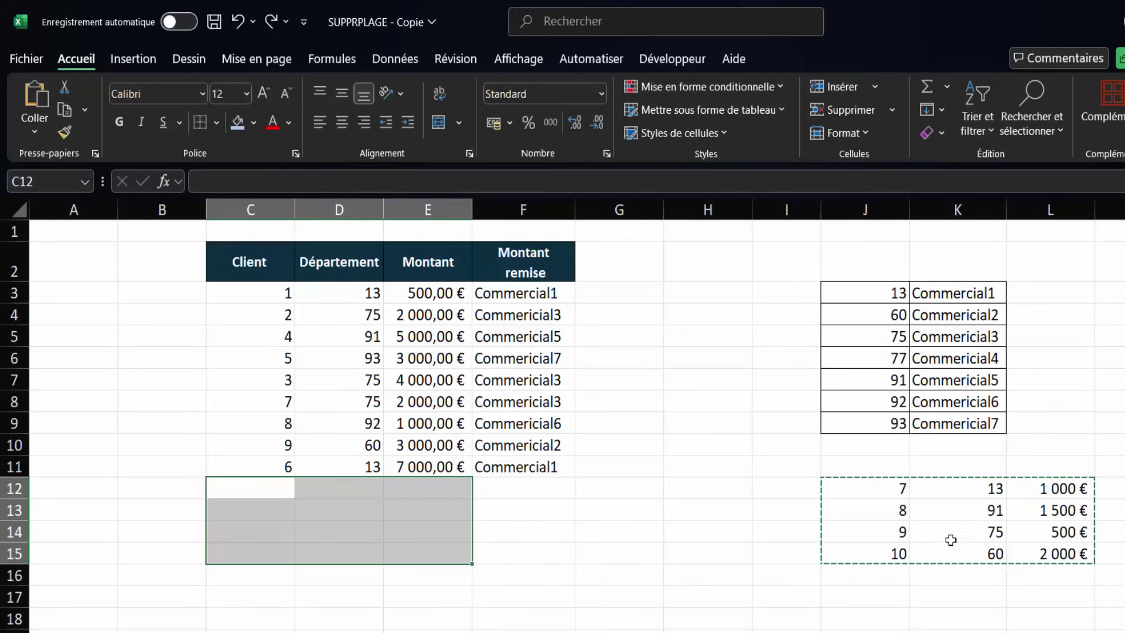
key(Escape)
Delete the RECHERCHEX lookup formula from F3.
click(534, 291)
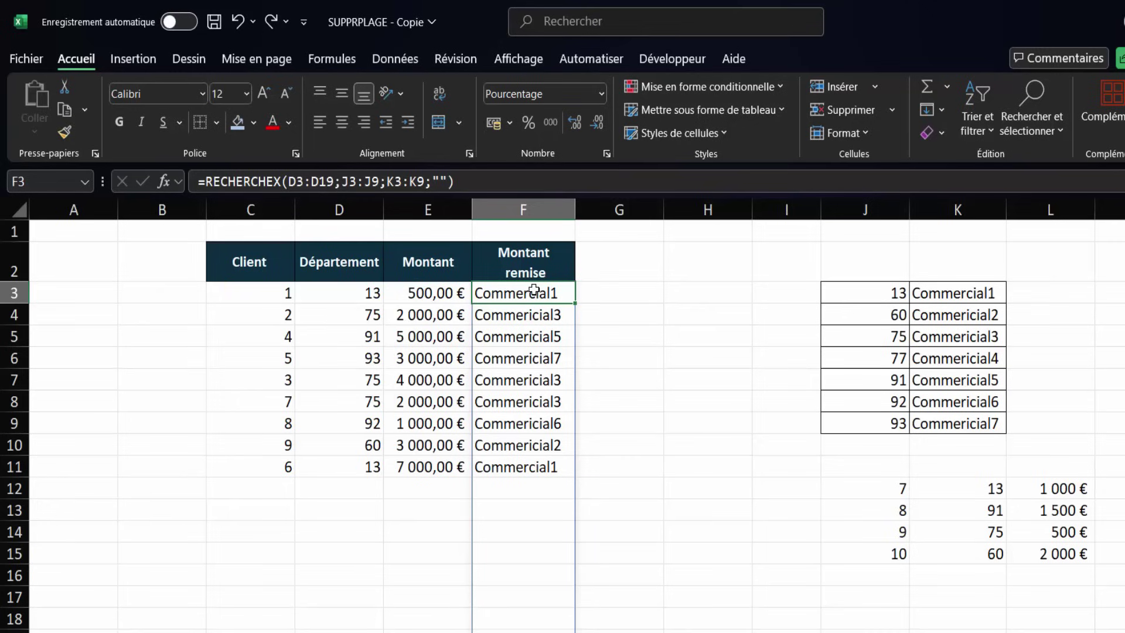
double_click(500, 298)
key(Escape)
key(Delete)
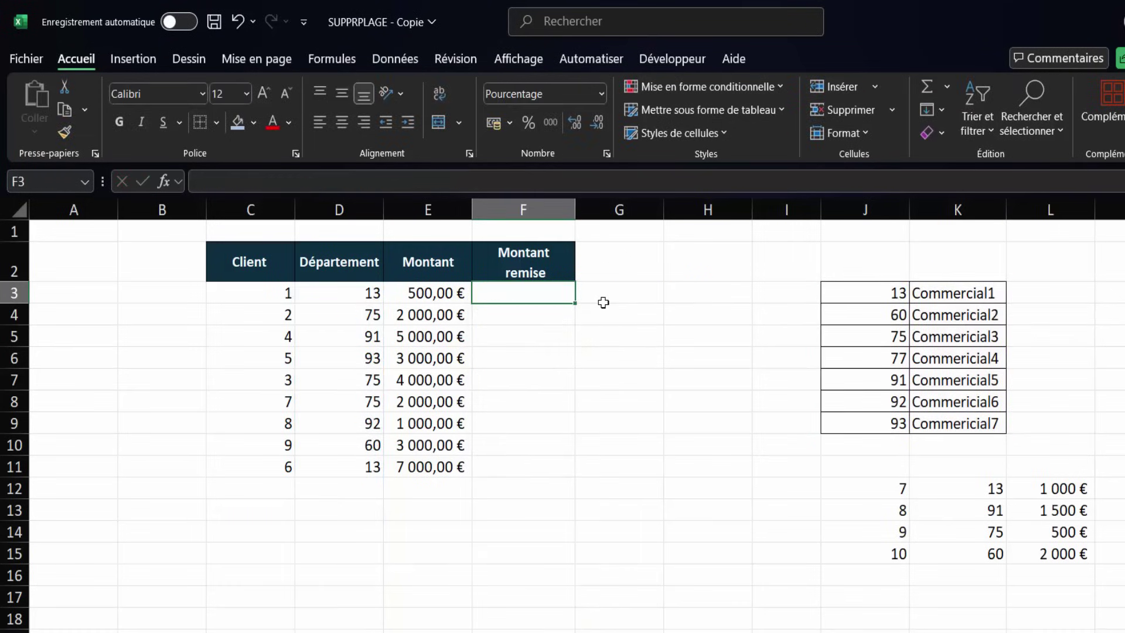
Begin F3's formula as =RECHERCHEX(SUPPR.PLAGE(D3:D19;2); to trim trailing empty rows.
text(+RE)
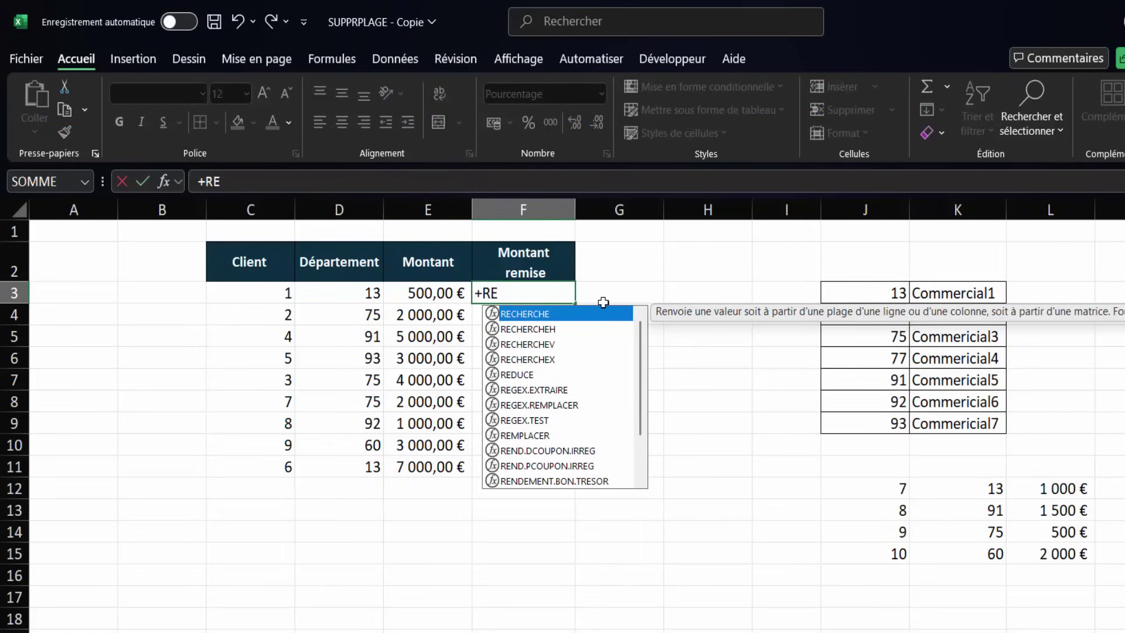
key(BackSpace)
key(BackSpace)
key(Escape)
text(=rec)
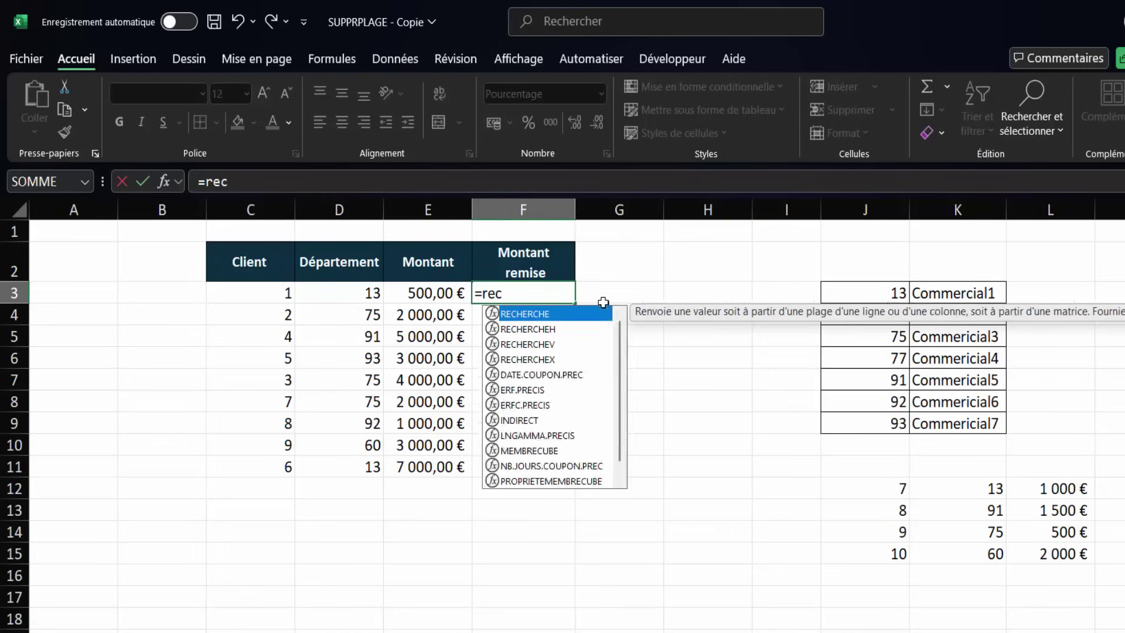
text(hex)
key(Tab)
text(supp)
key(Tab)
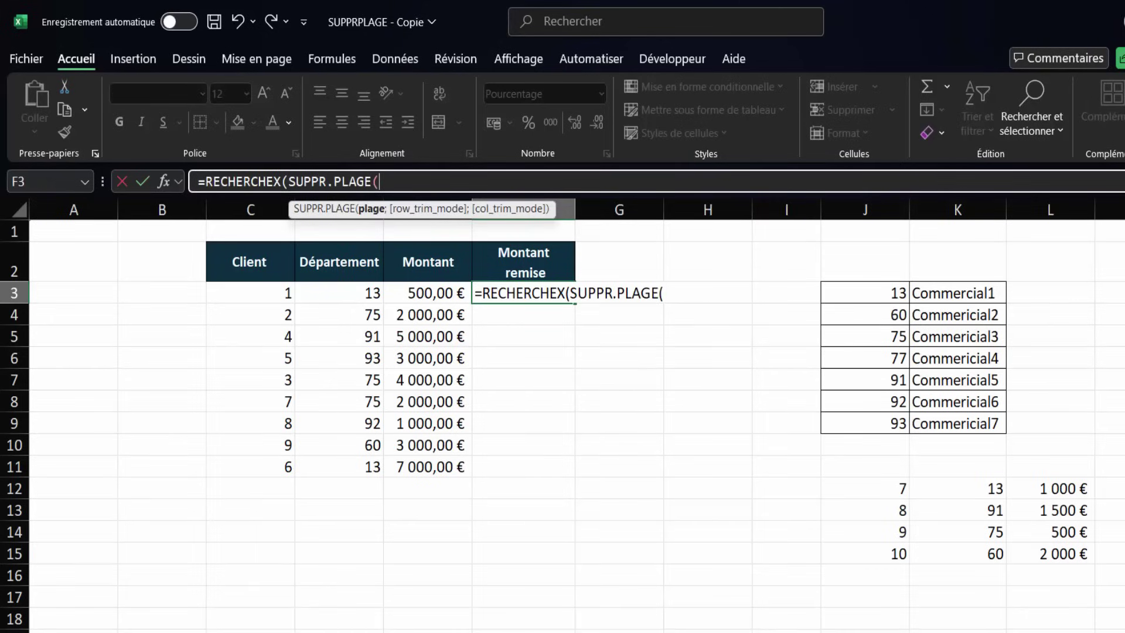
drag(356, 292, 344, 632)
text(.)
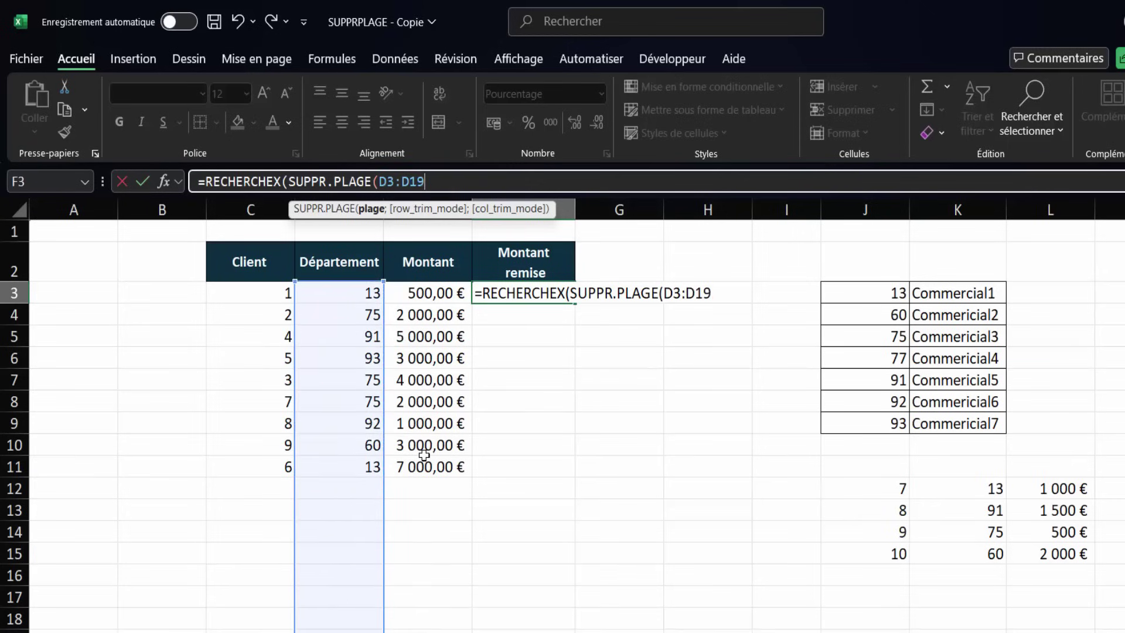
text(;)
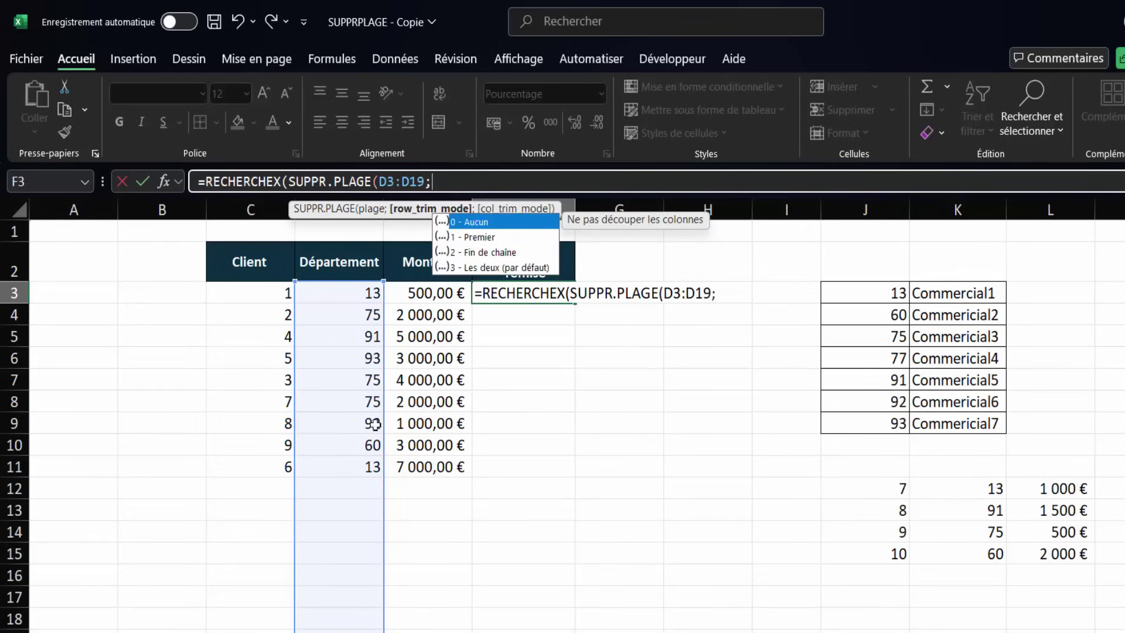
double_click(468, 253)
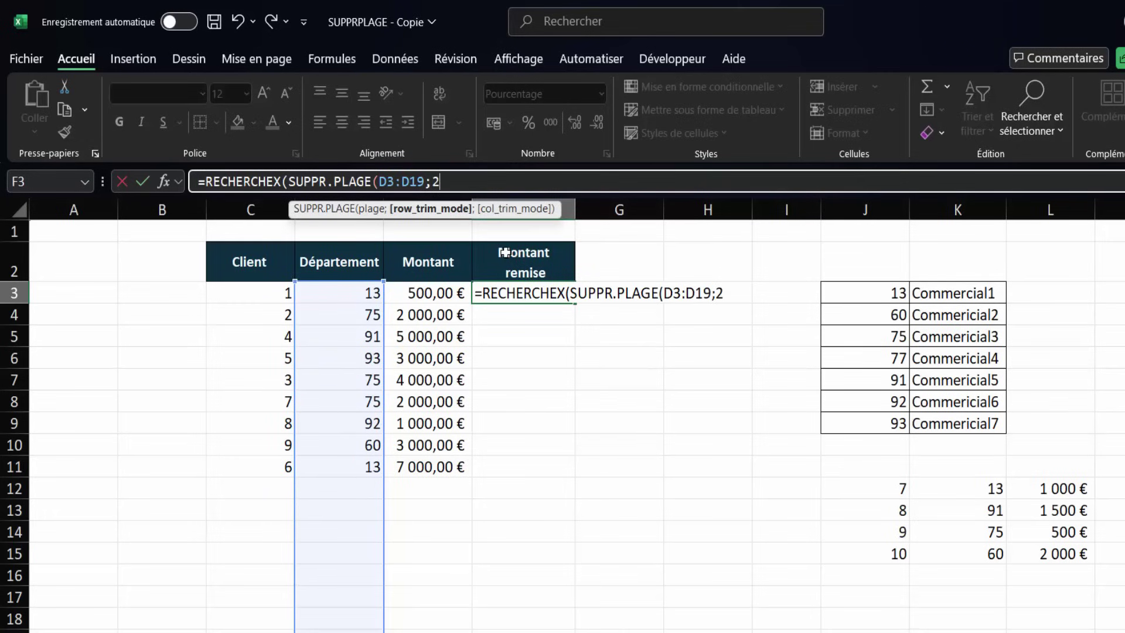
text())
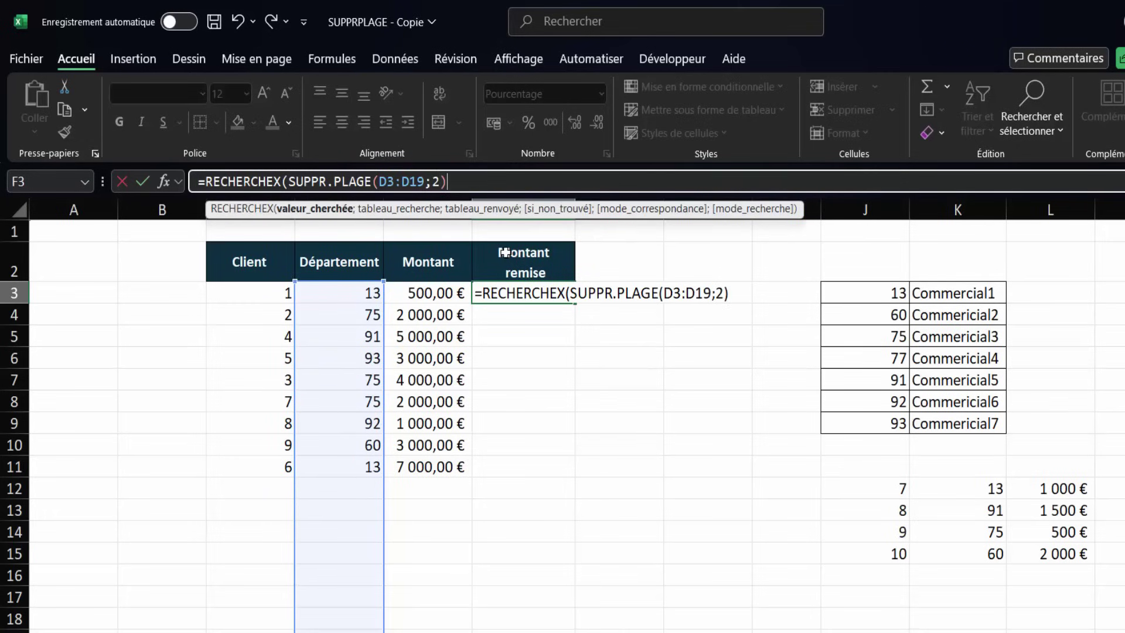
text(;)
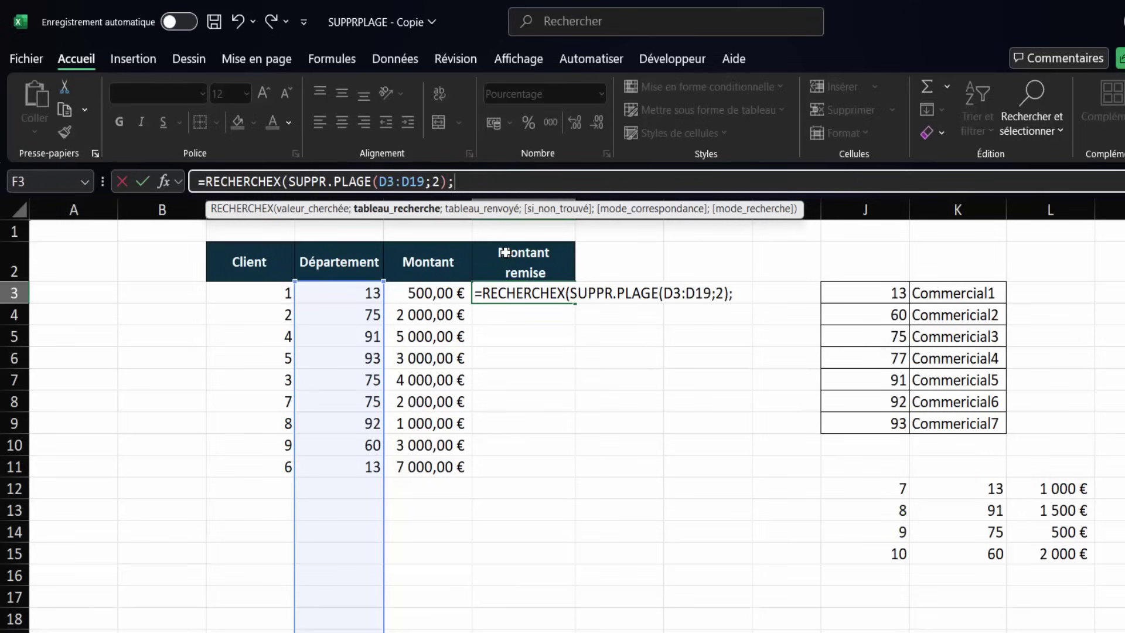
Finish the lookup with J3:J9 and K3:K9 so only F3:F11 show commercial names.
drag(881, 291, 882, 423)
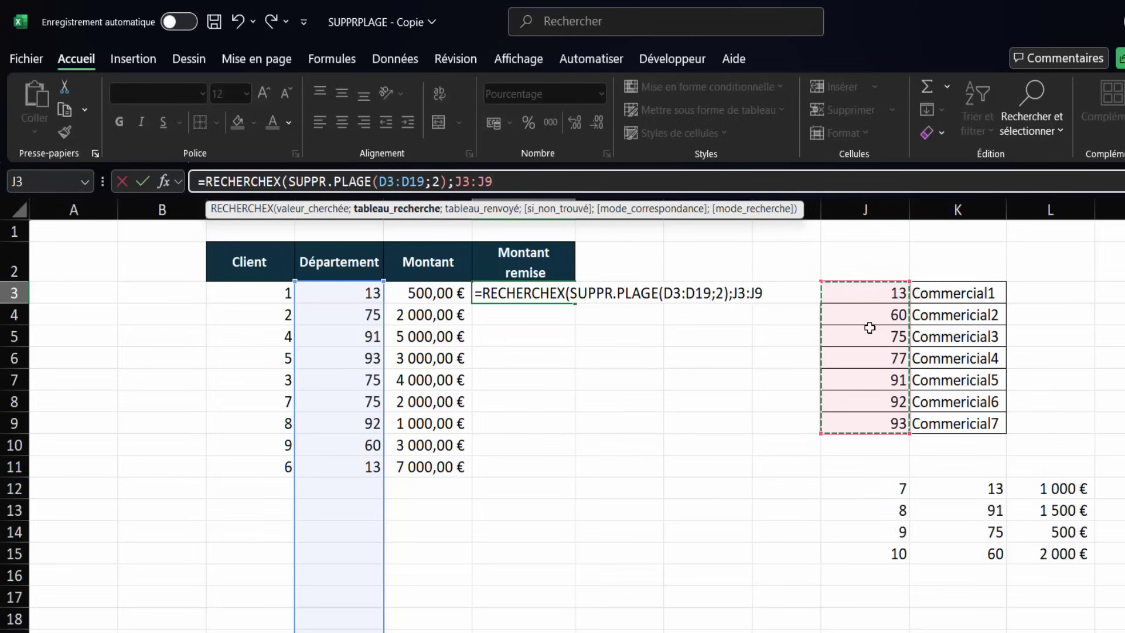
text(;)
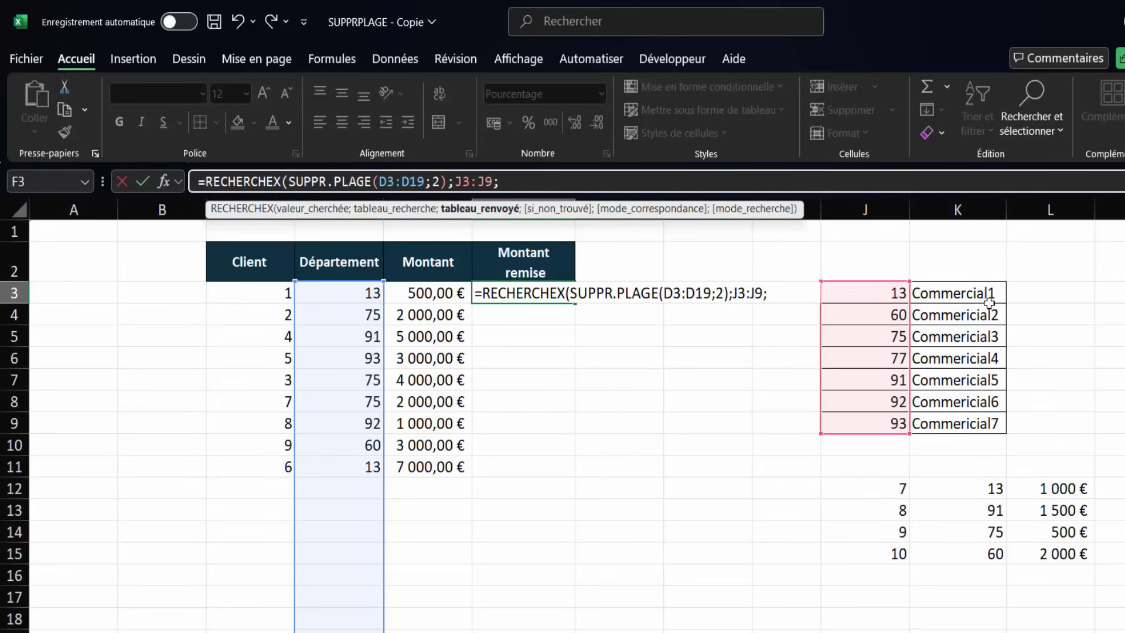
drag(976, 299, 979, 420)
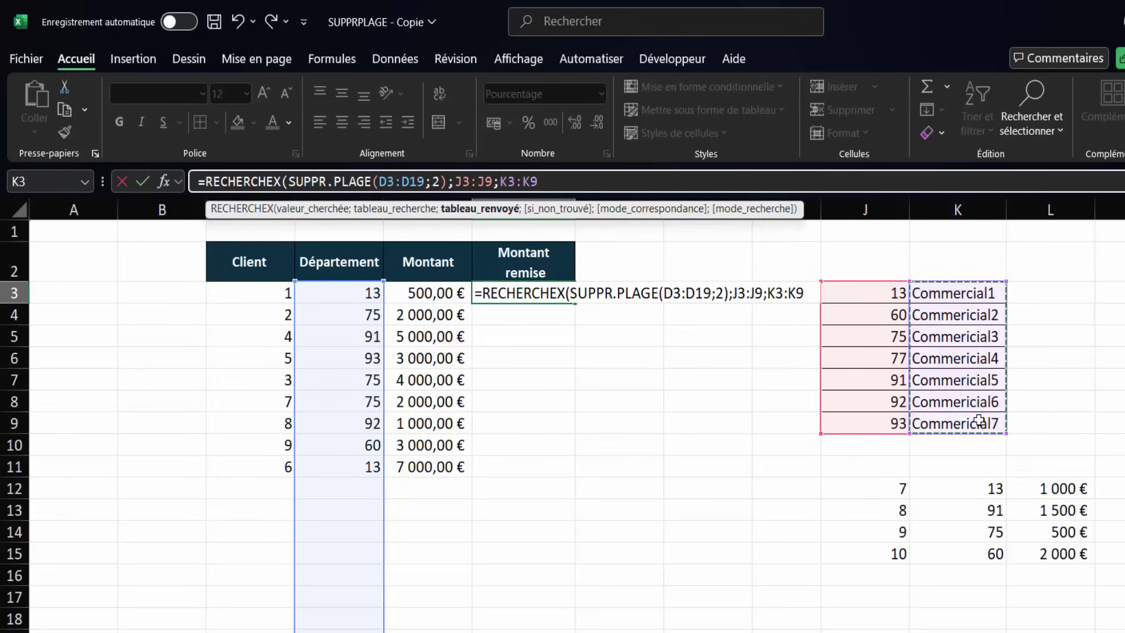
text())
key(Return)
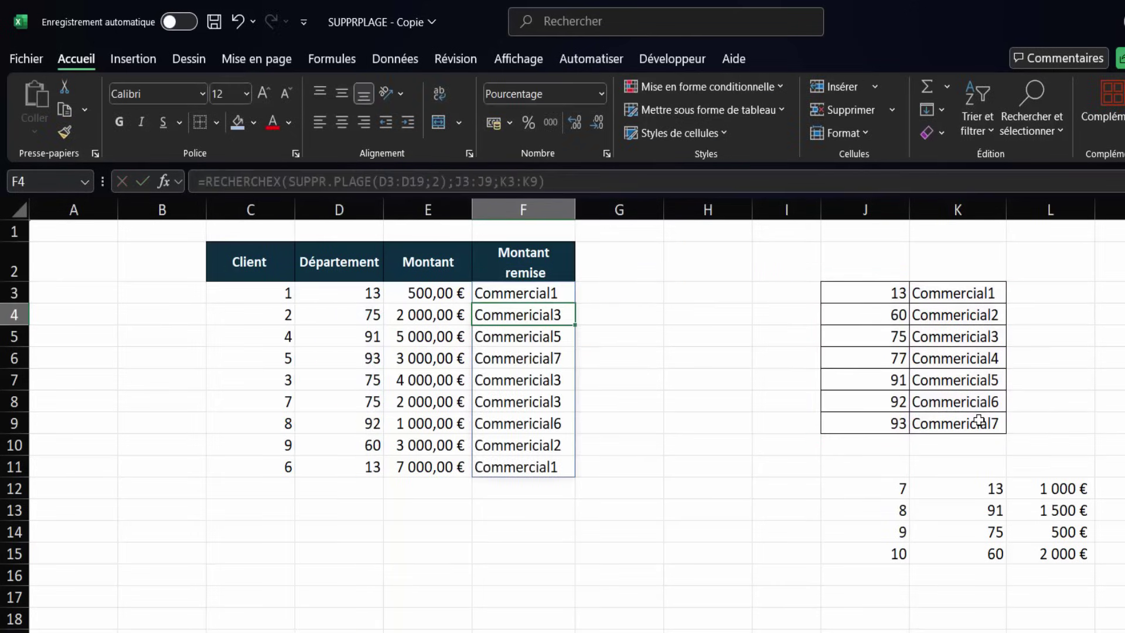
click(874, 495)
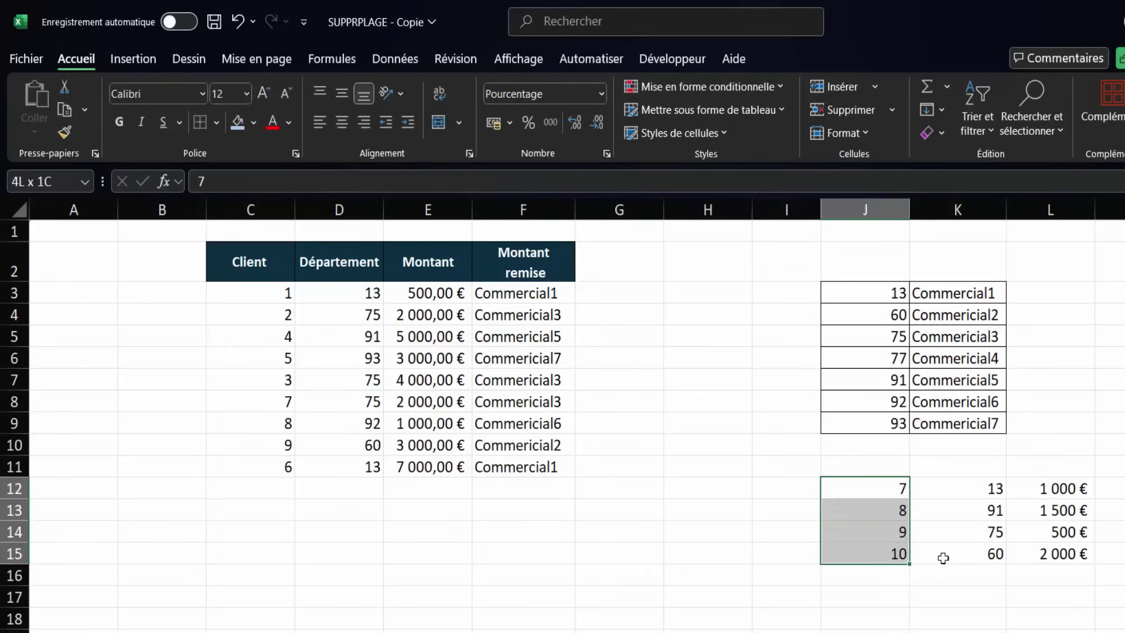
Test-paste J12:L15 at C12, undo it, and select the F3 formula cell.
drag(875, 498, 1026, 558)
key(ctrl+c)
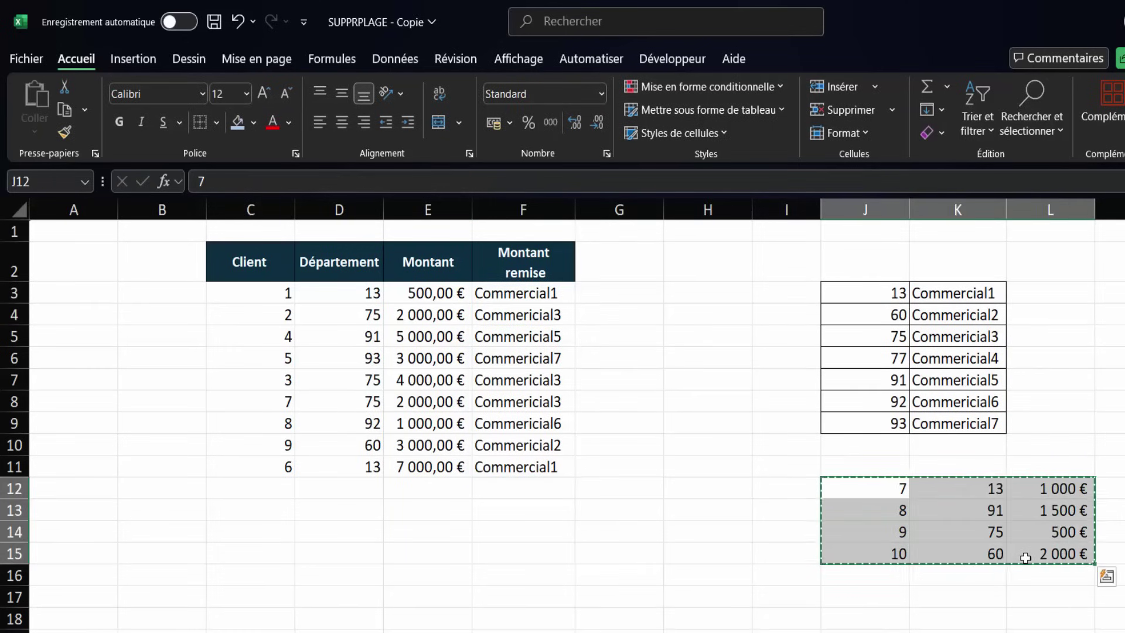
click(290, 490)
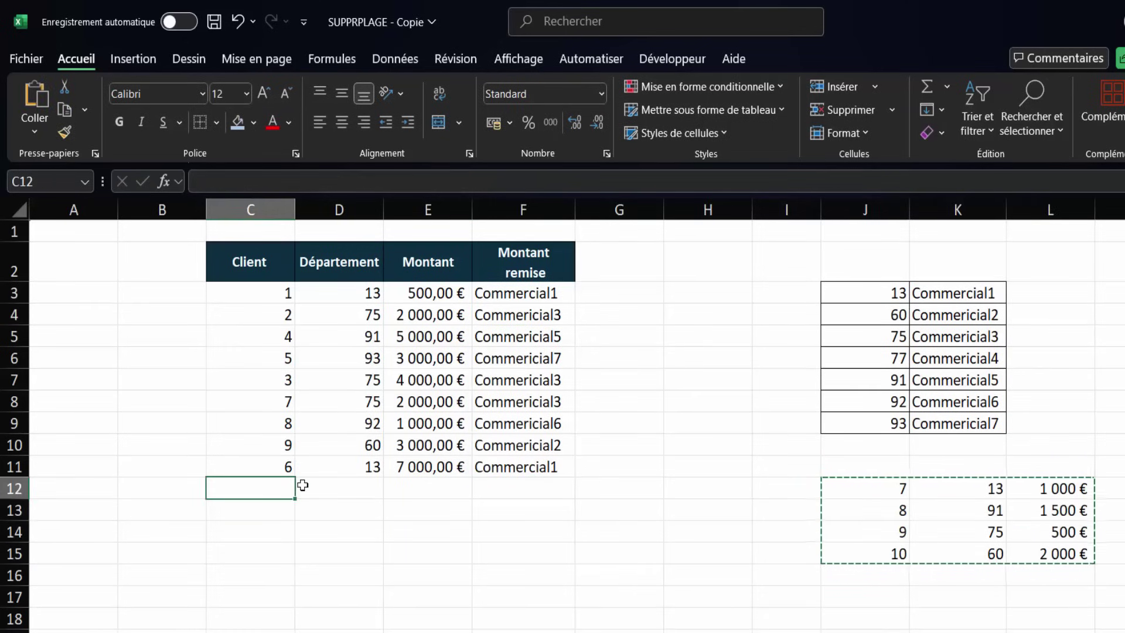
key(ctrl+v)
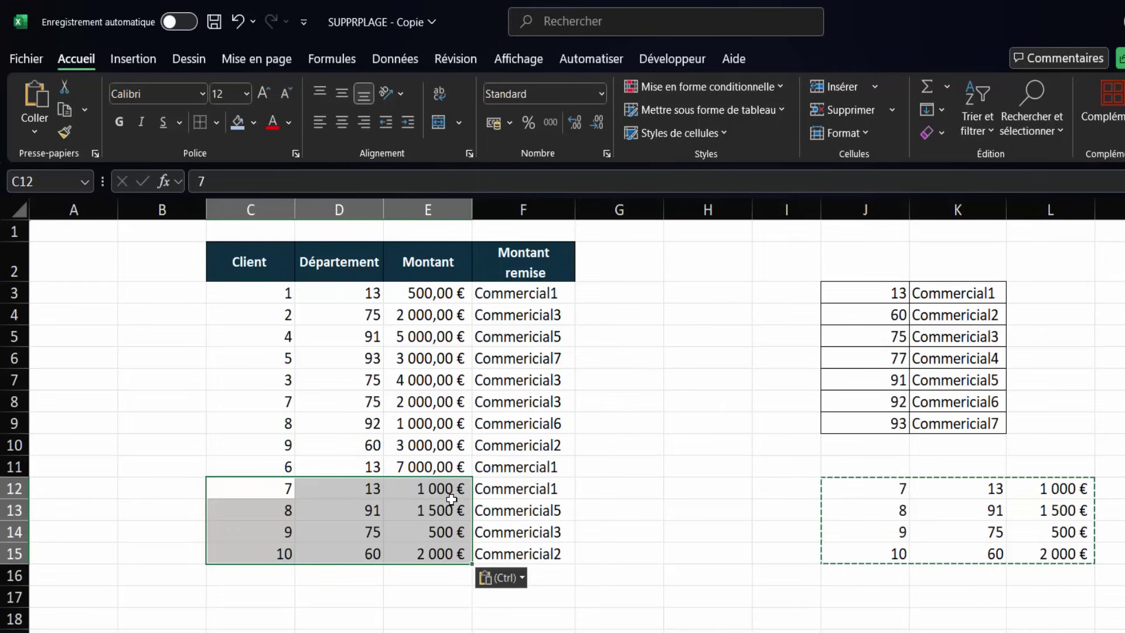
key(ctrl+z)
click(341, 490)
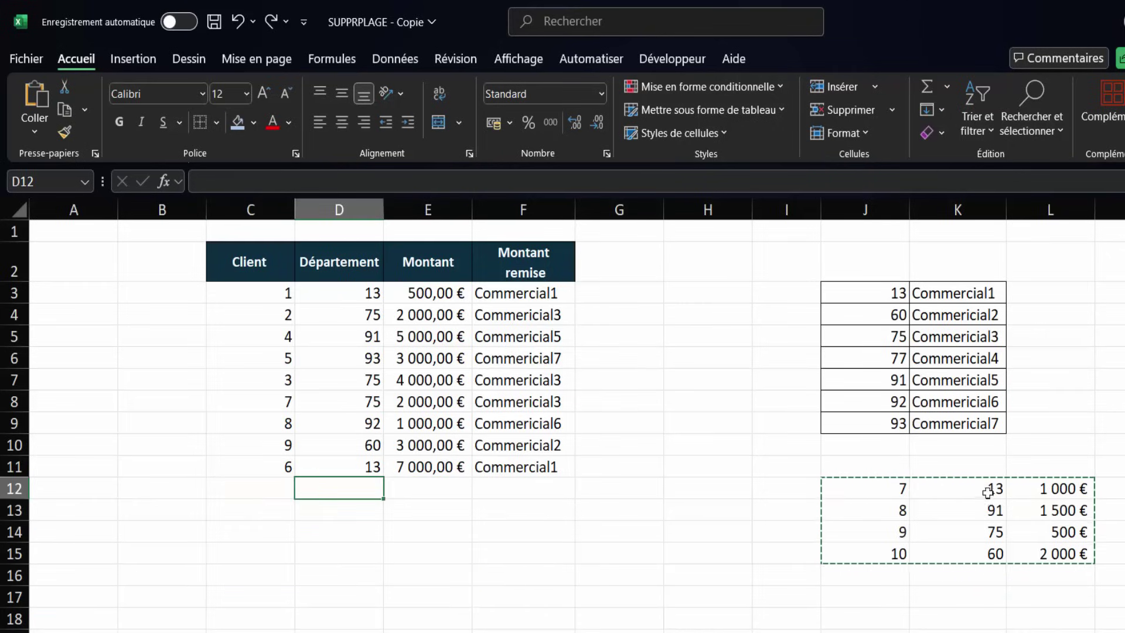
key(Escape)
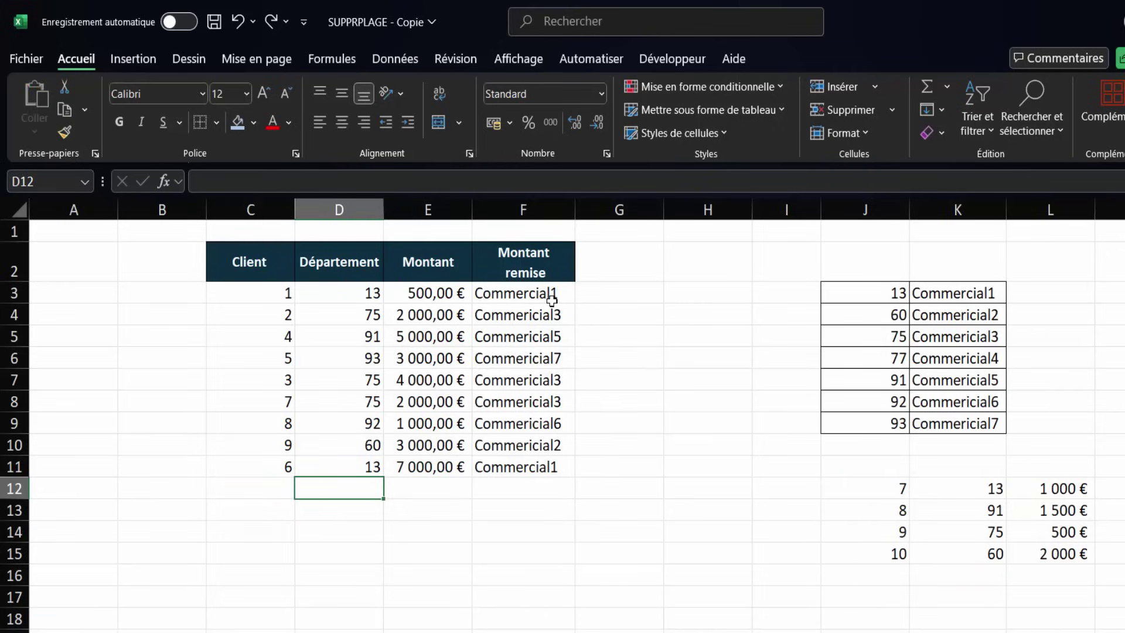
click(551, 301)
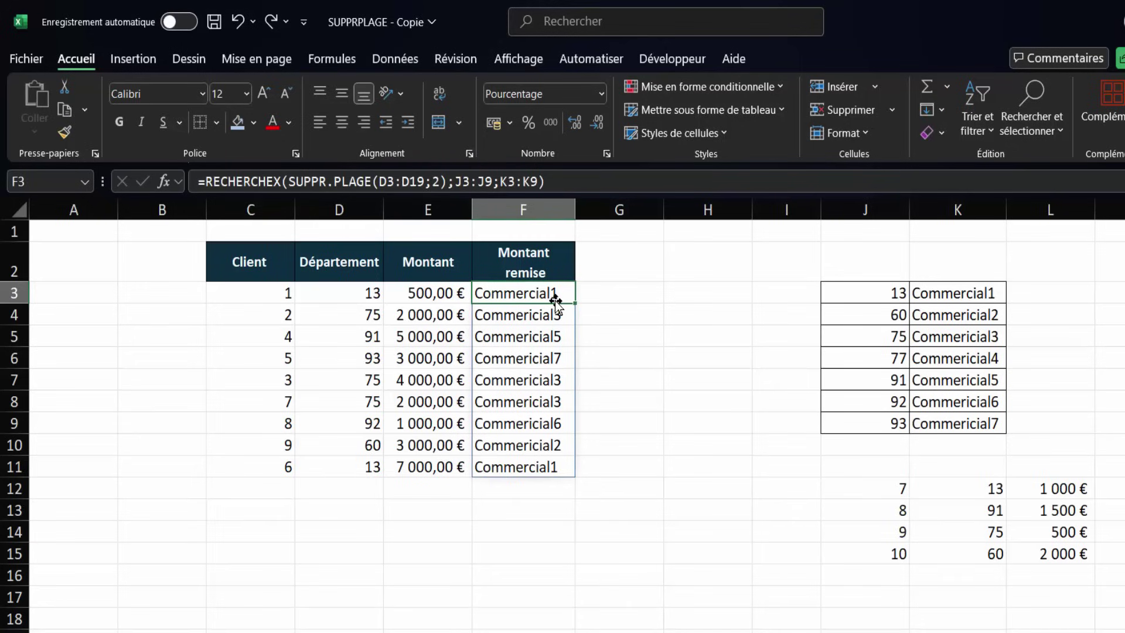
Replace F3's formula with plain =RECHERCHEX(D3:D19;J3:J9;K3:K9), bringing #N/A back below row 11.
key(Delete)
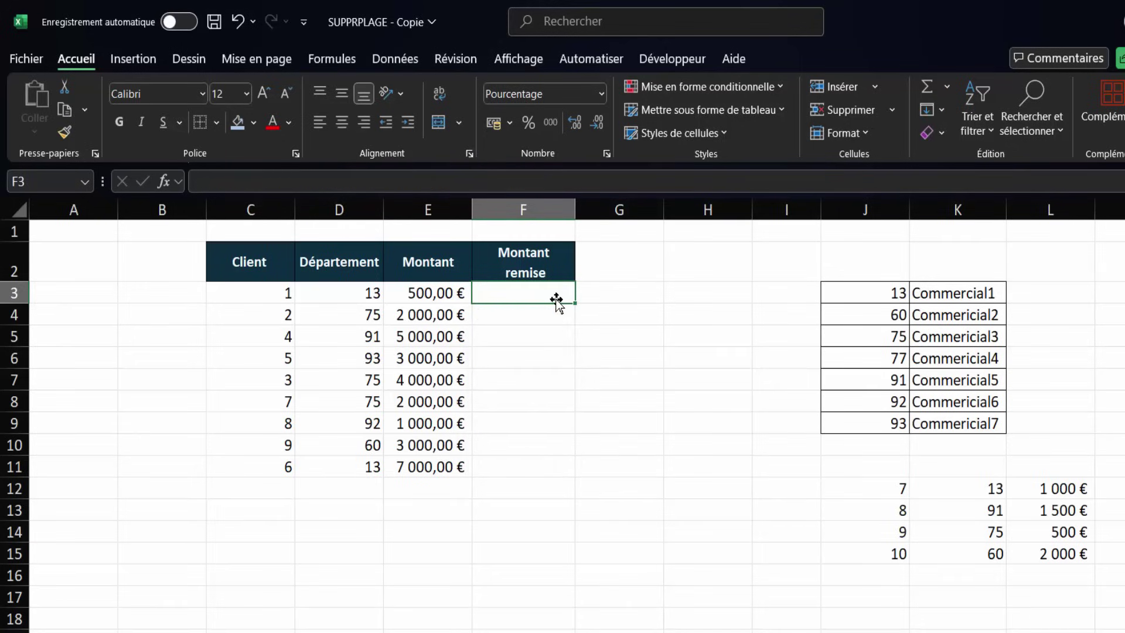
text(=REC)
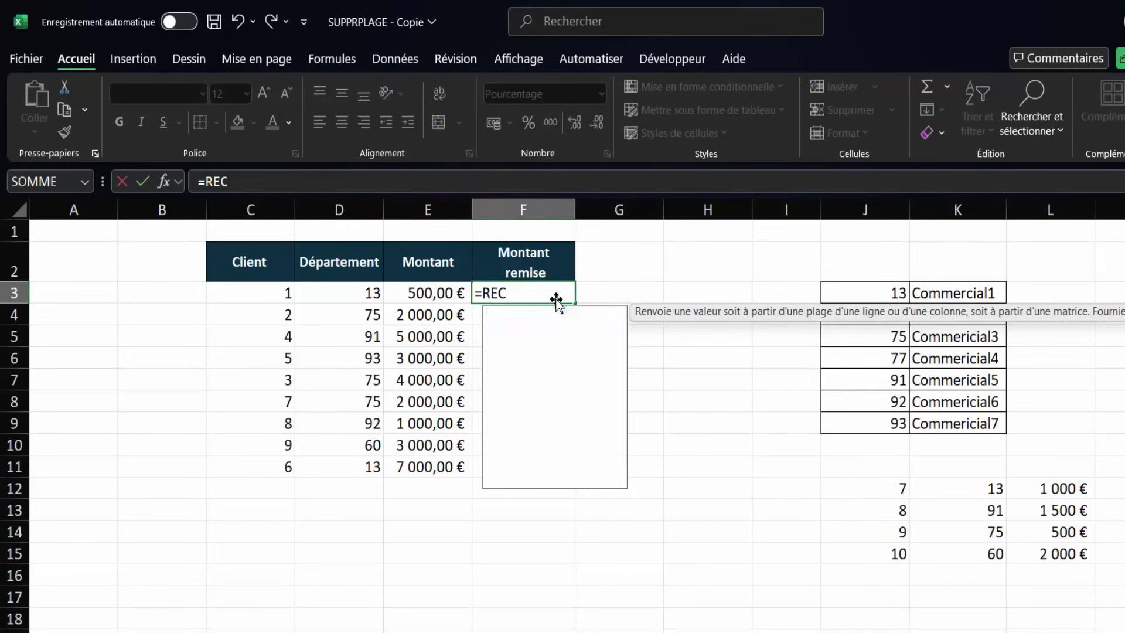
text(HER)
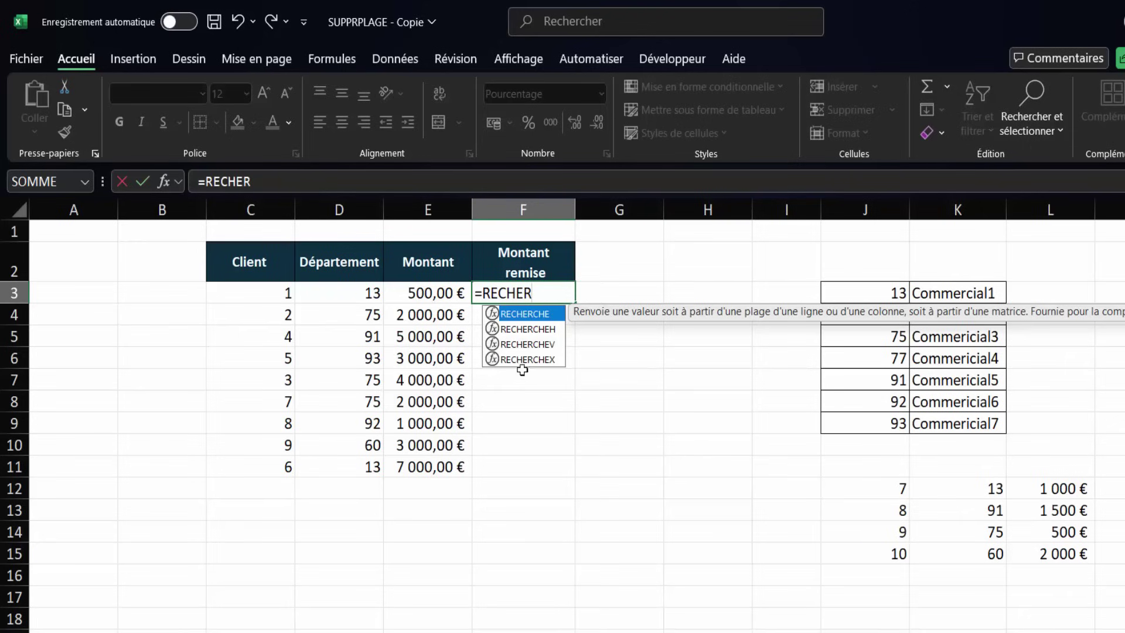
double_click(523, 359)
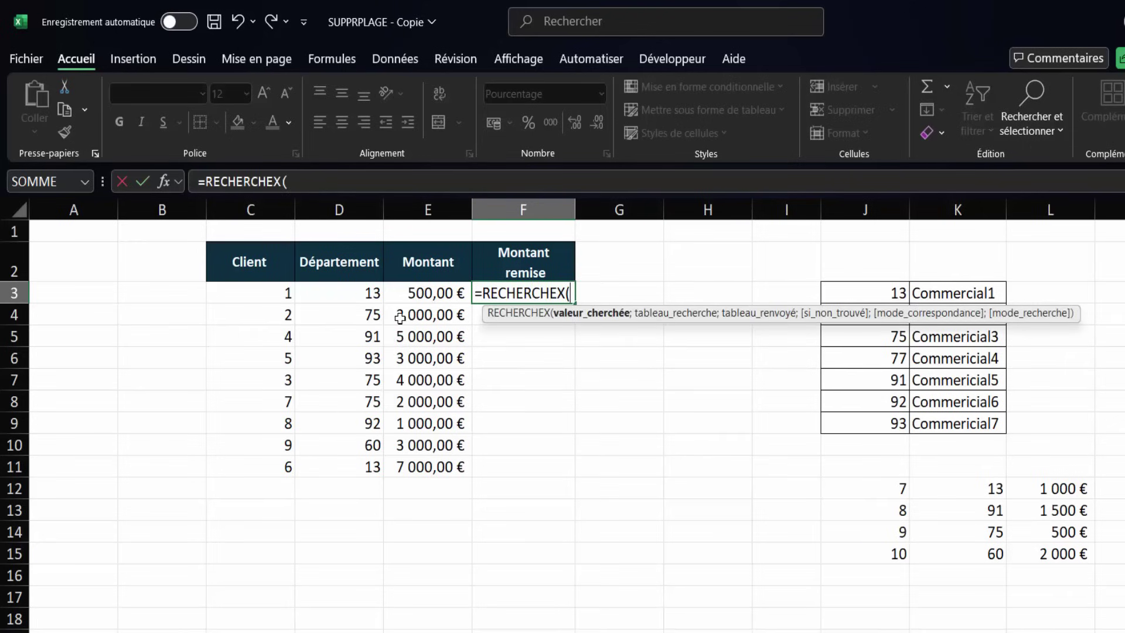
drag(358, 299, 348, 631)
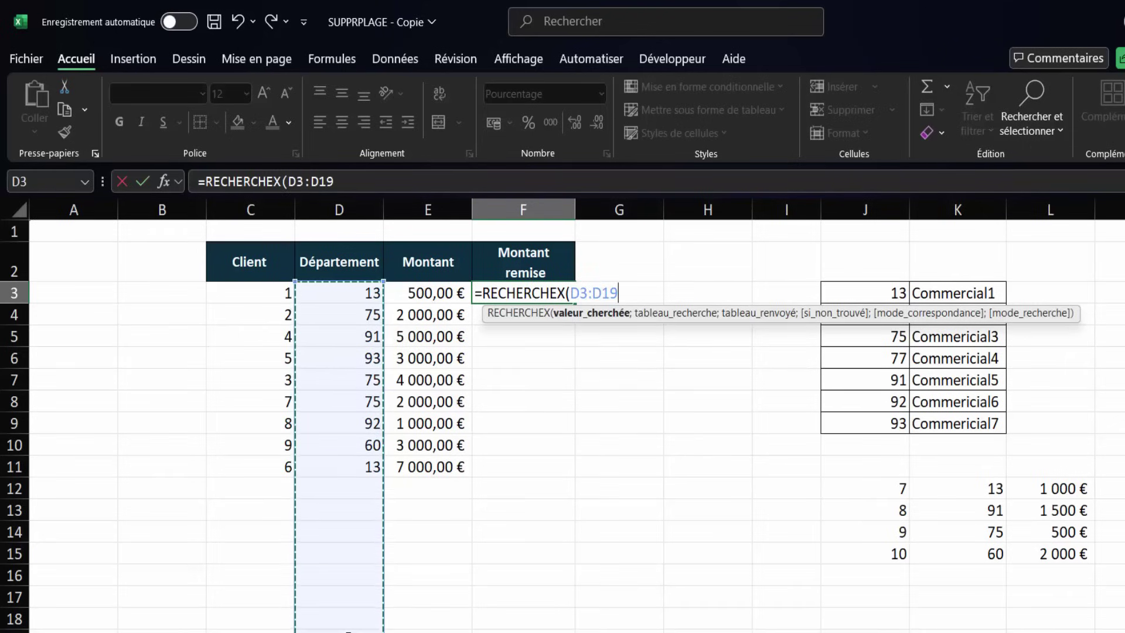
text(.)
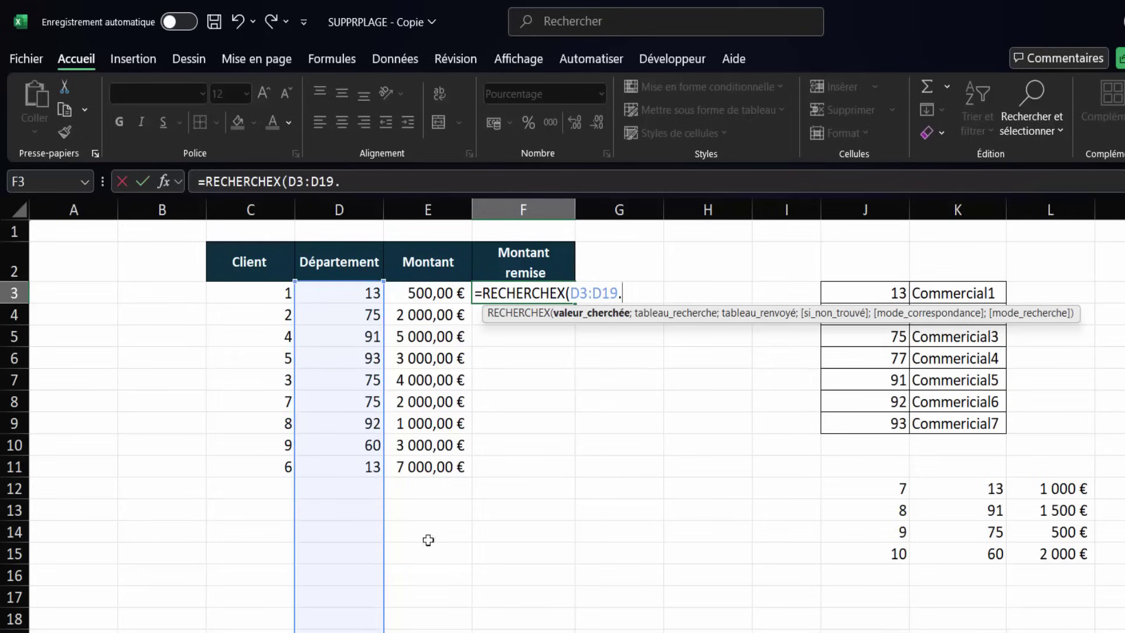
key(BackSpace)
text(;)
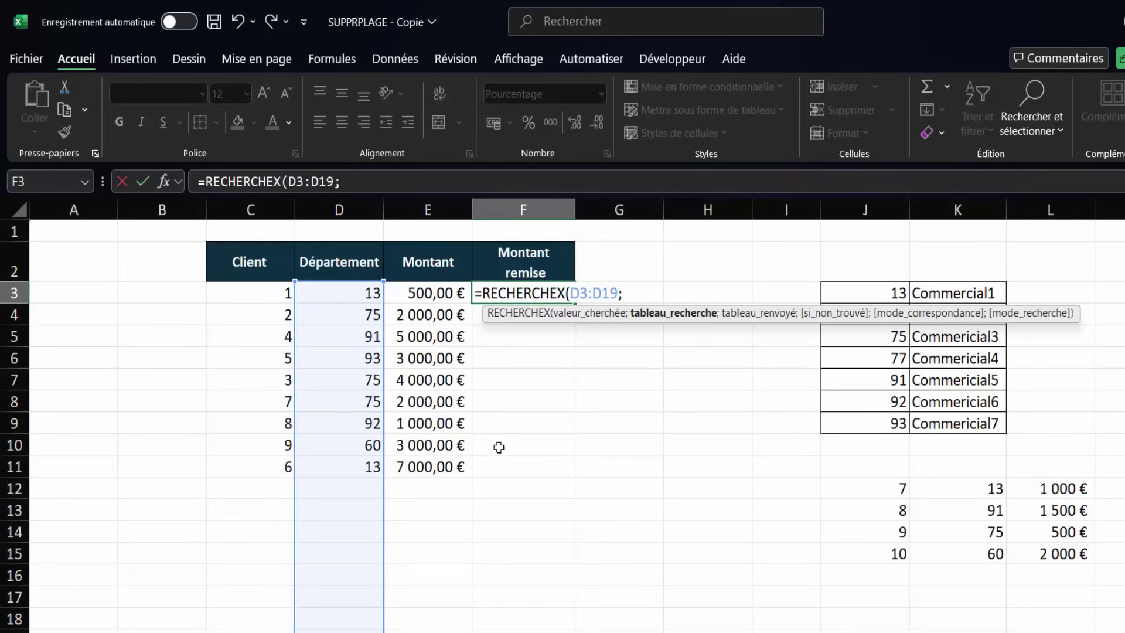
drag(860, 297, 874, 425)
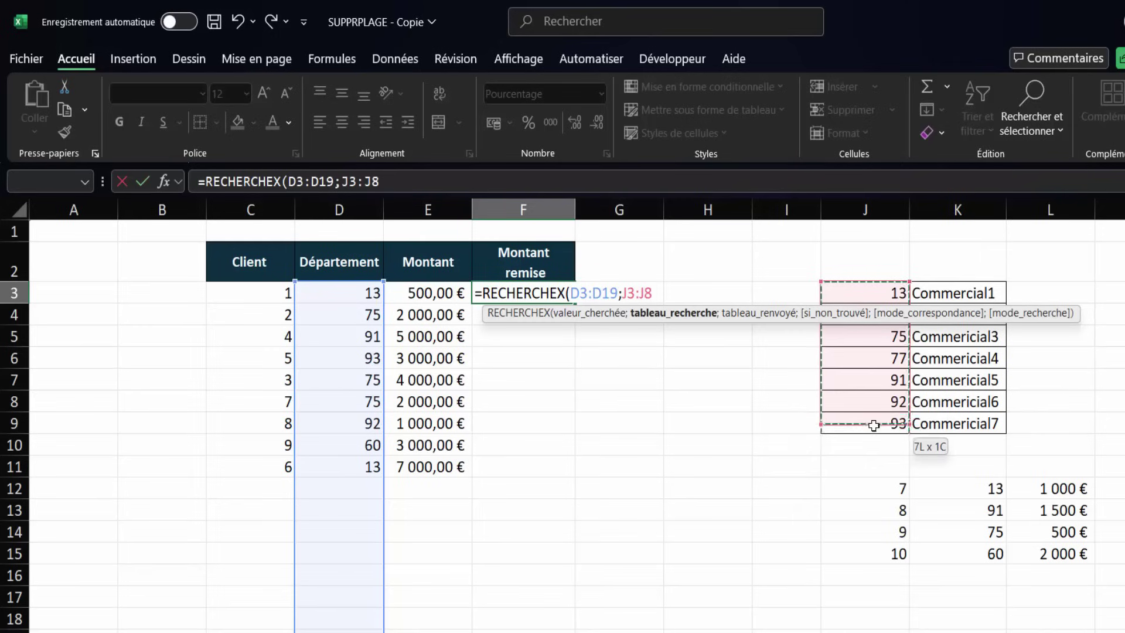
text(;)
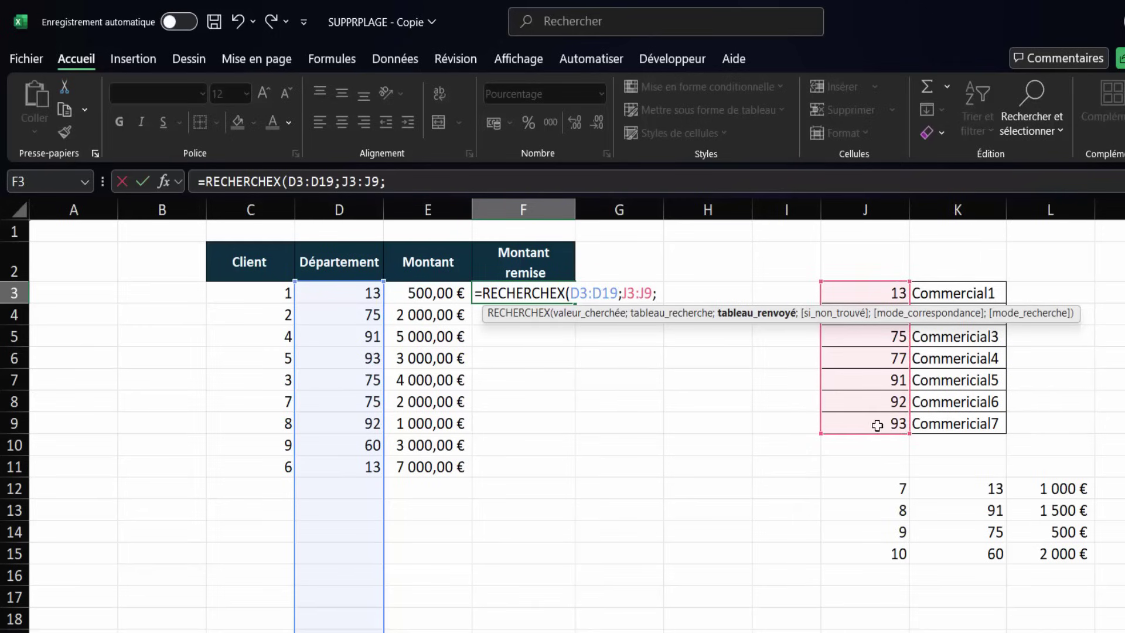
drag(956, 294, 957, 431)
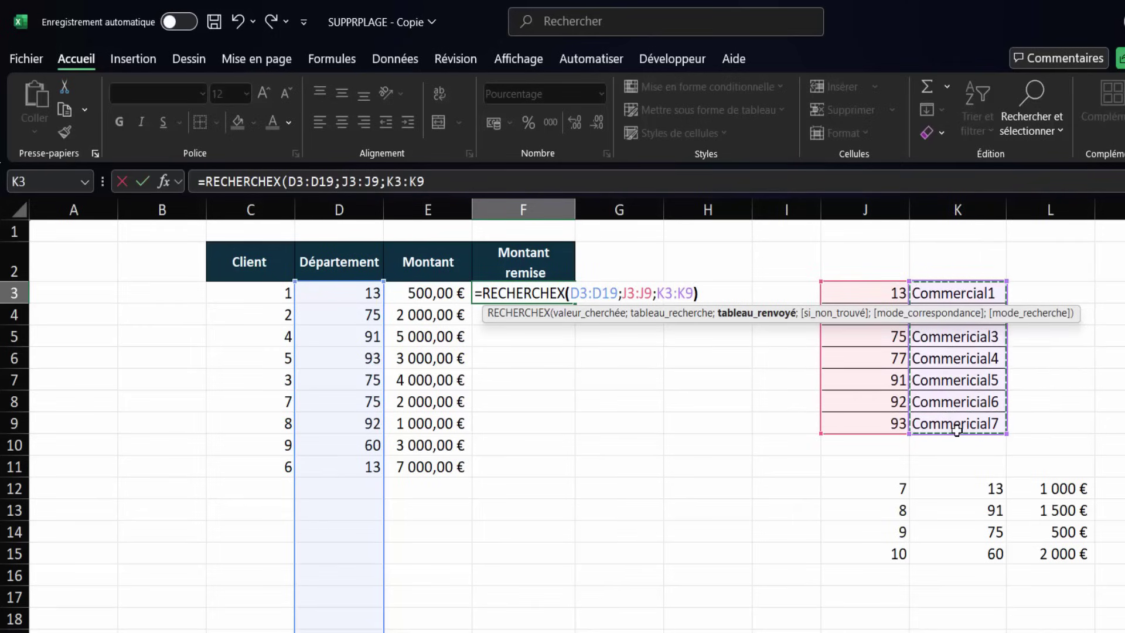
key(Return)
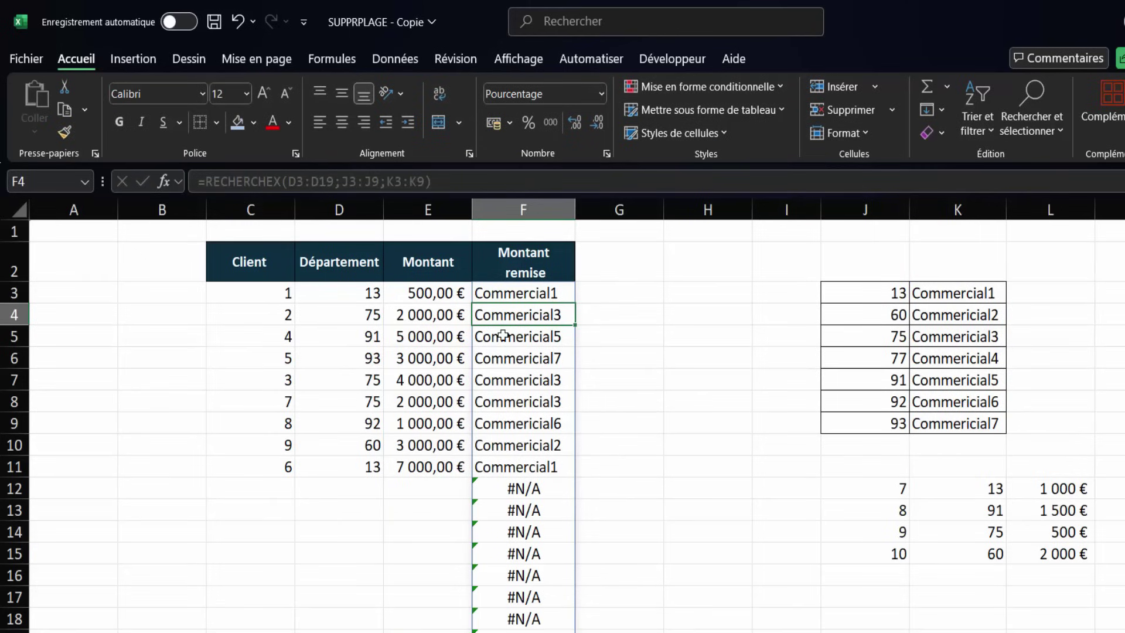
click(503, 296)
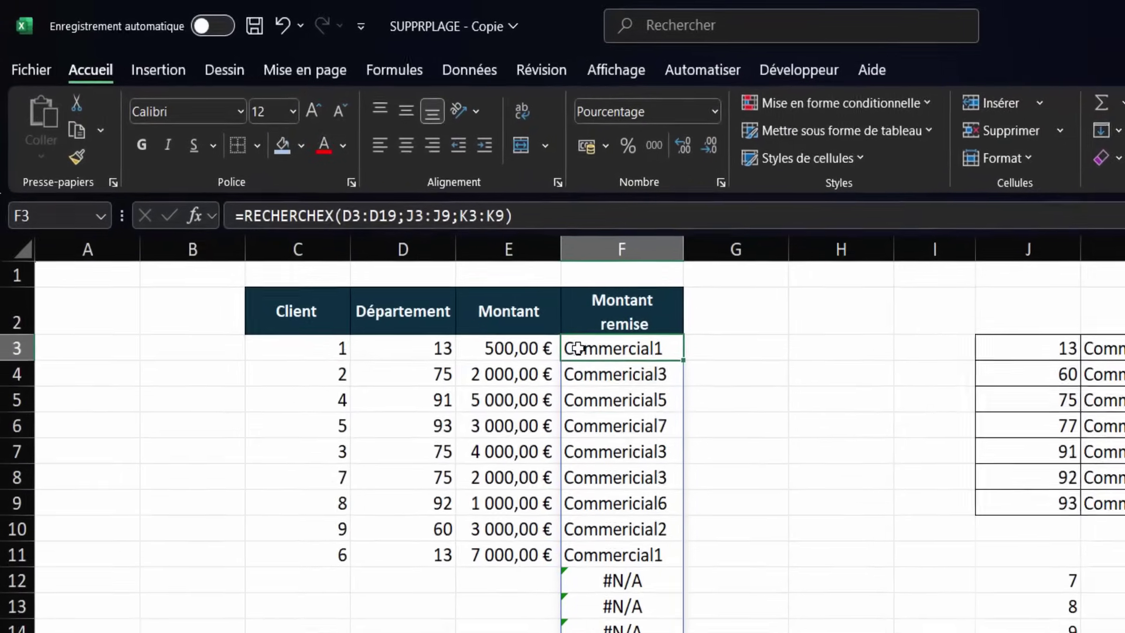
Change F3's lookup range to the trimmed D3:.D19 so the #N/A rows vanish.
double_click(515, 298)
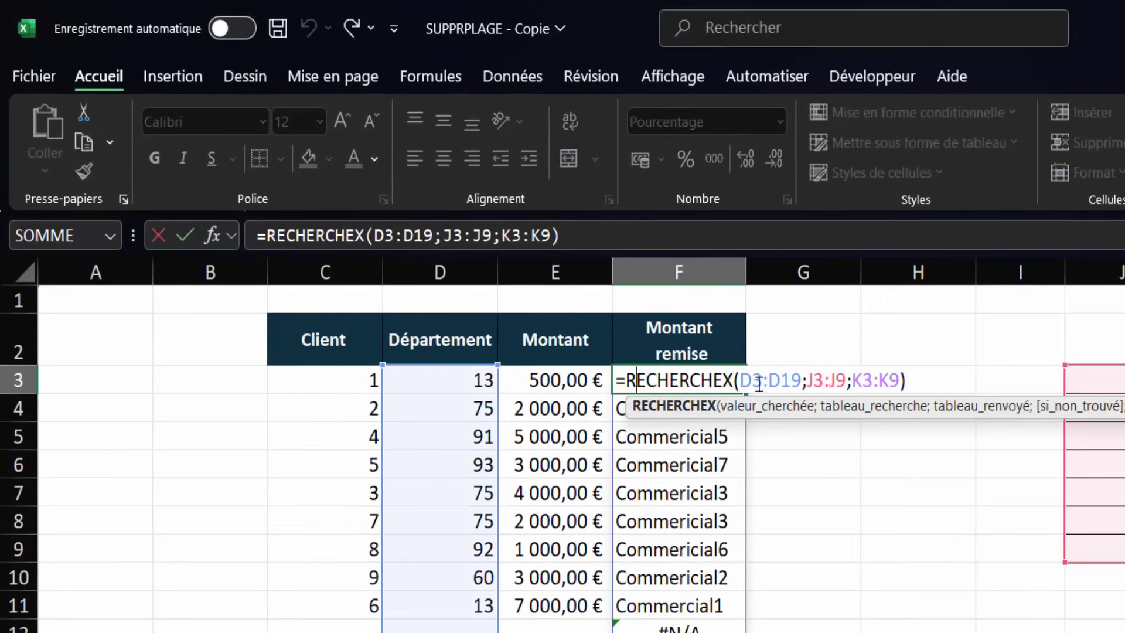
click(769, 381)
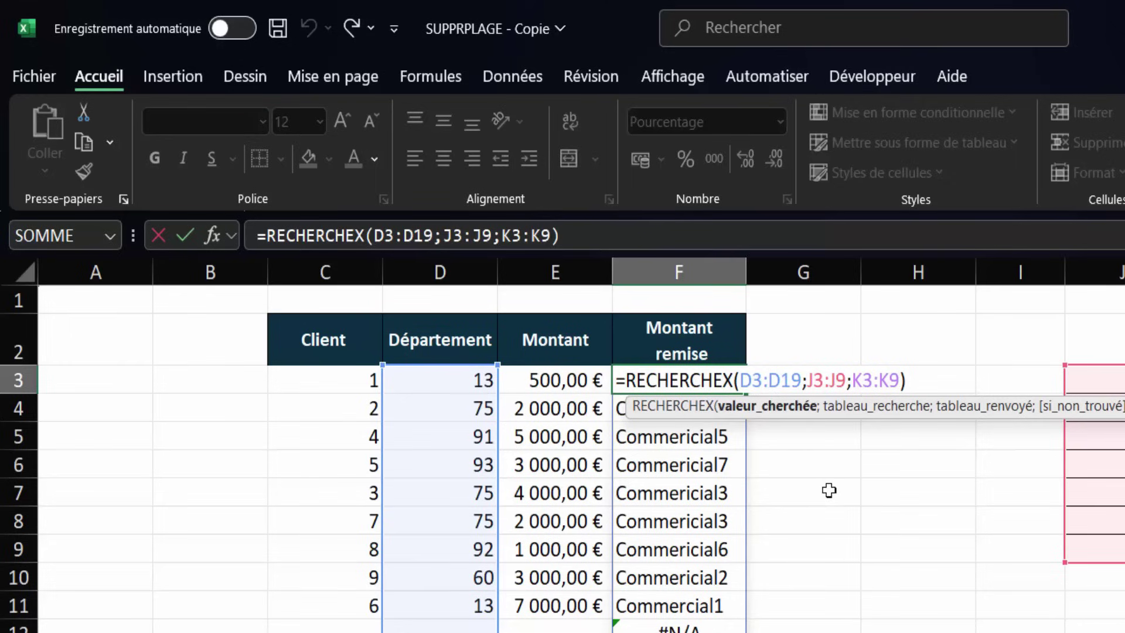
text(.)
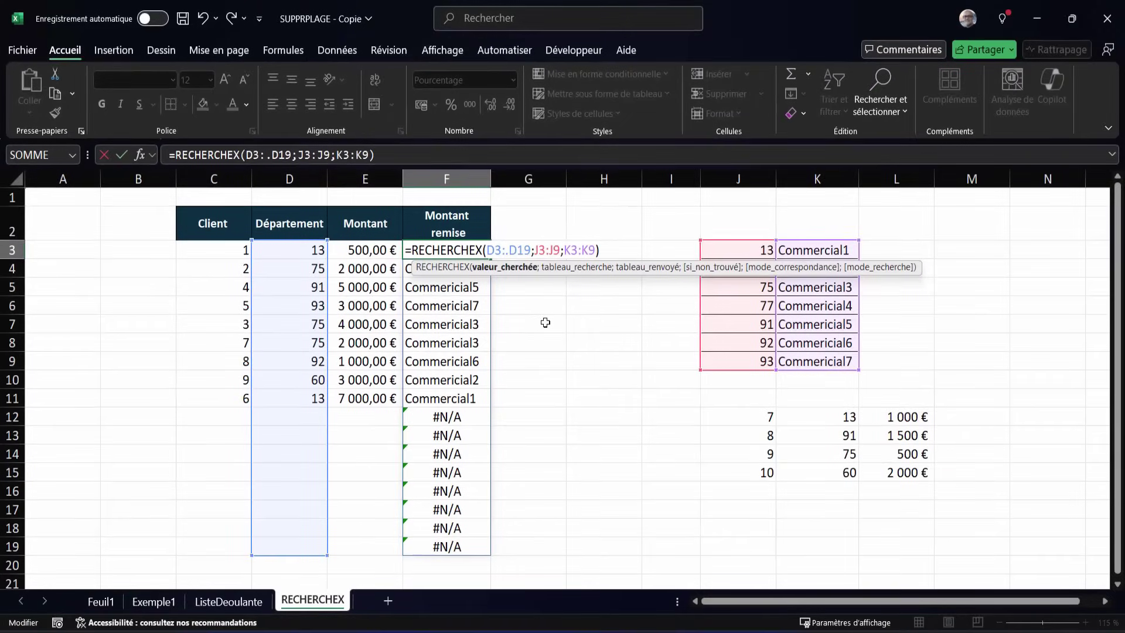
key(Return)
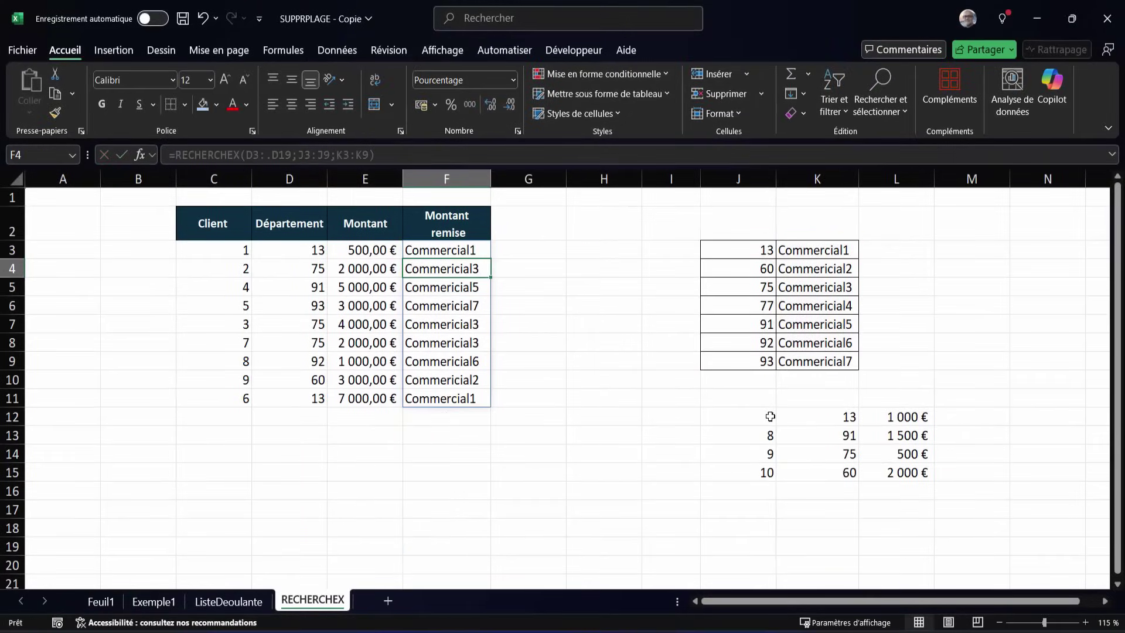
mouse_move(770, 416)
mouse_down()
mouse_move(820, 418)
mouse_move(911, 476)
mouse_up()
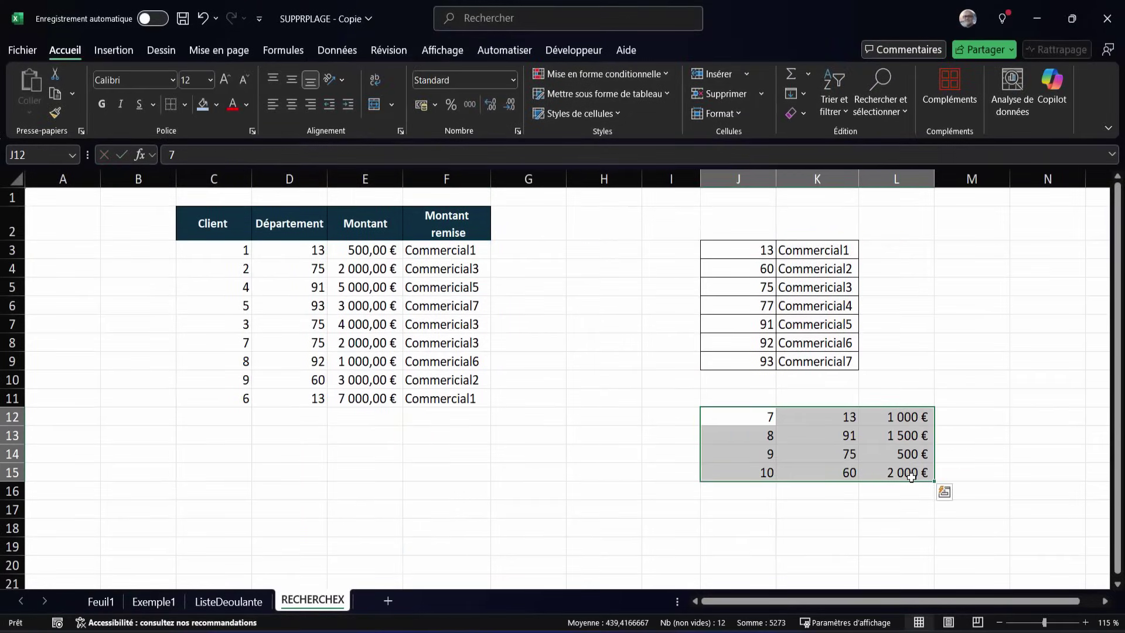
Paste the four client rows J12:L15 at C12 and check F15's commercial name.
key(ctrl+c)
click(231, 421)
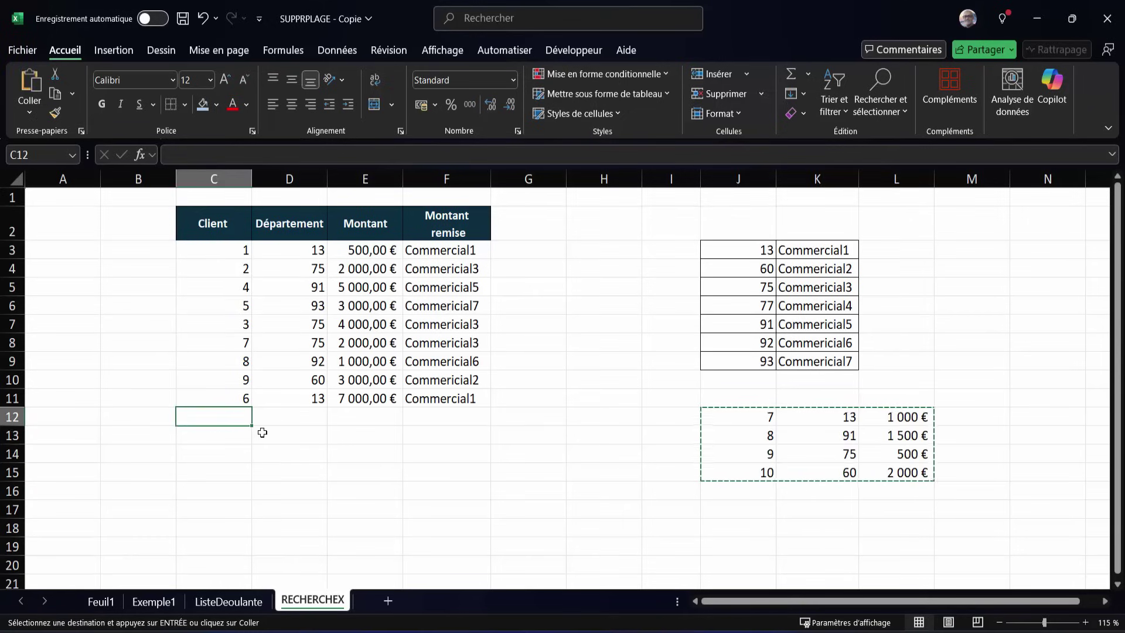
key(ctrl+v)
click(443, 468)
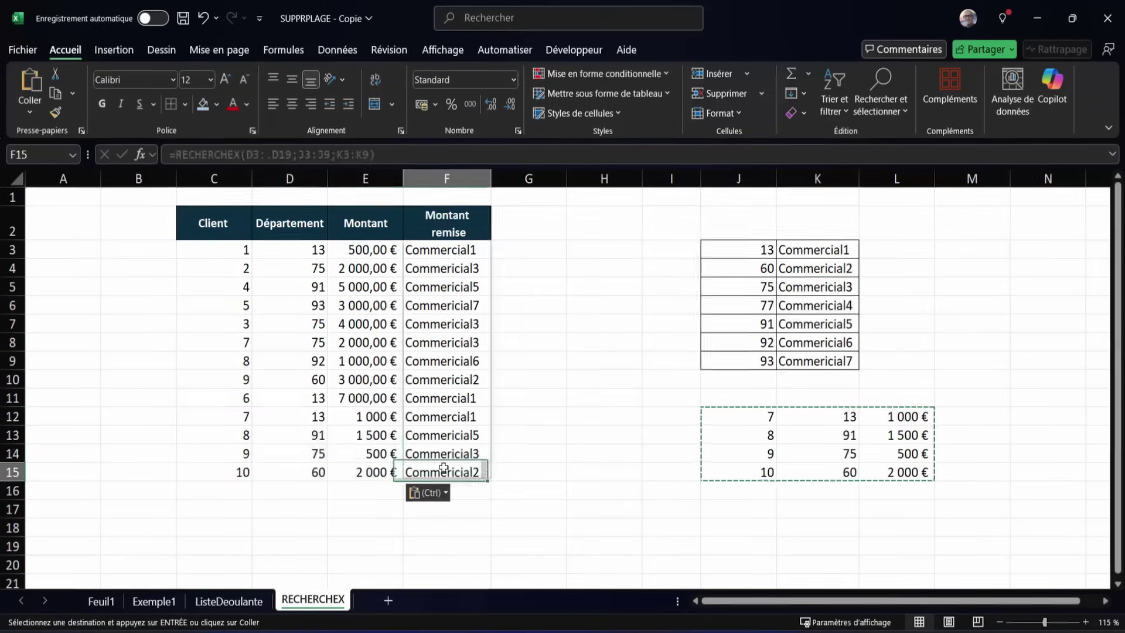